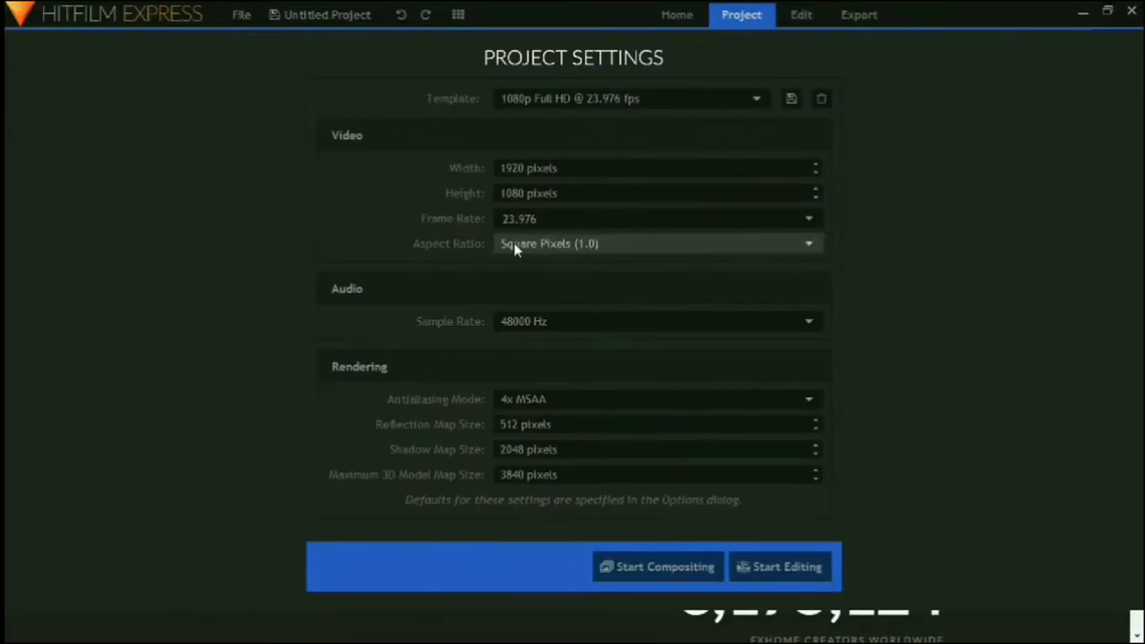
# Set the project template to 1080p Full HD @ 29.97 fps and start editing
pyautogui.click(813, 219)
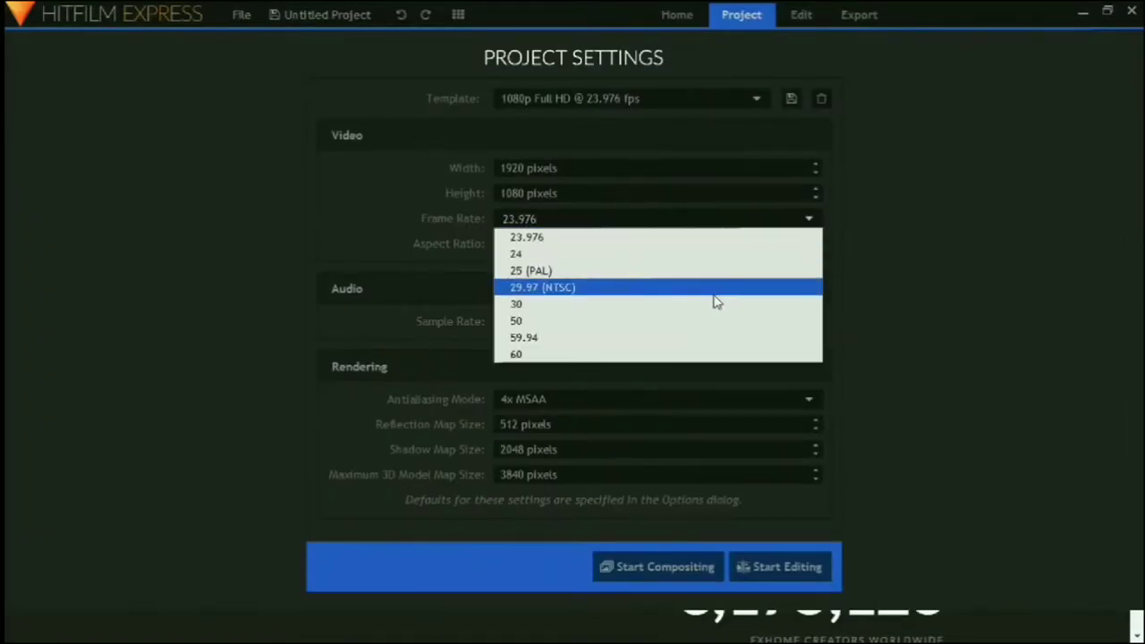
pyautogui.click(809, 222)
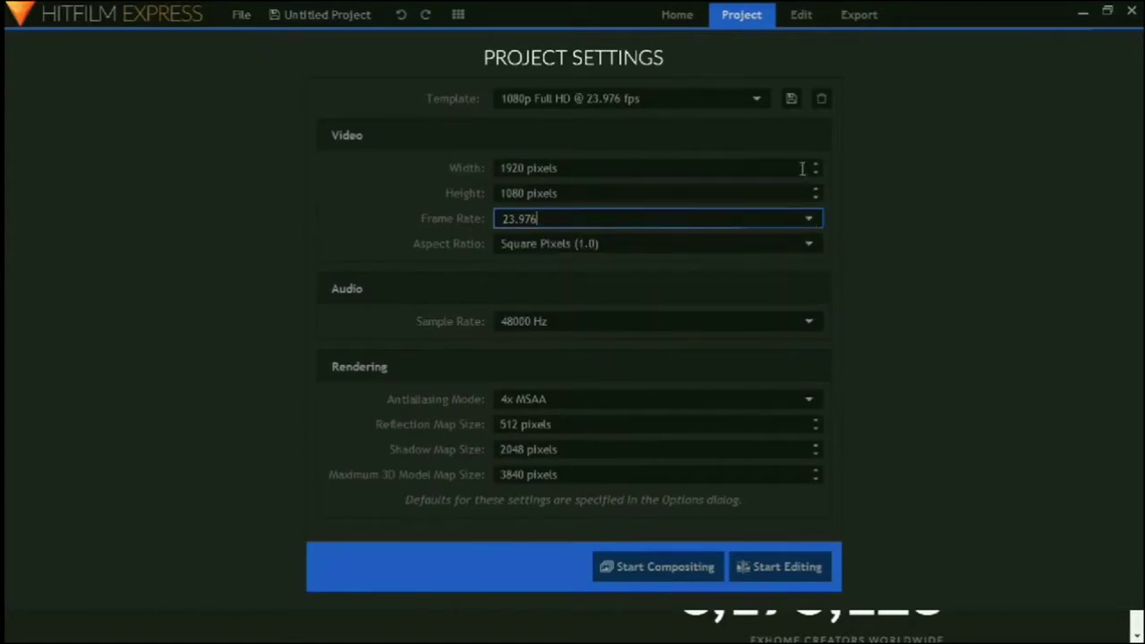
pyautogui.click(758, 98)
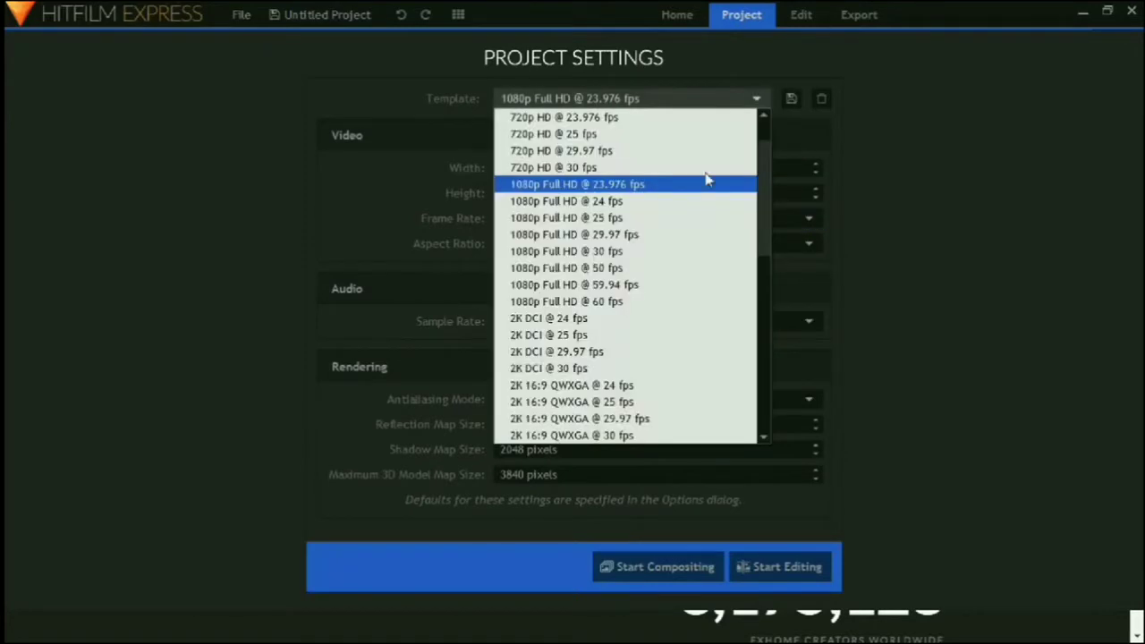
pyautogui.click(677, 240)
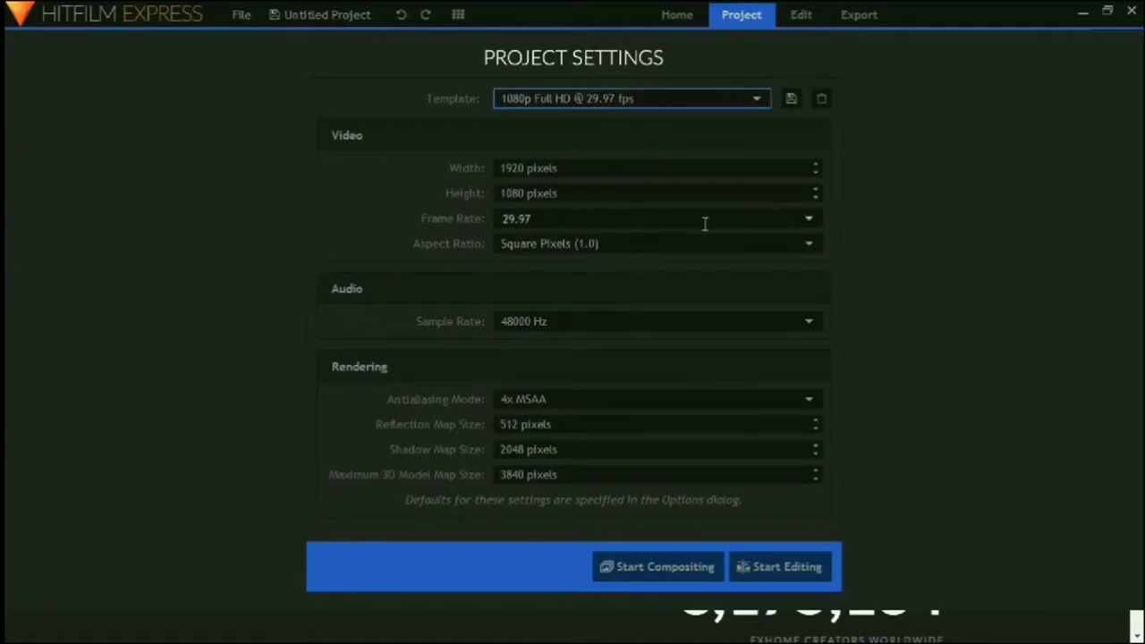
pyautogui.click(810, 219)
pyautogui.click(810, 219)
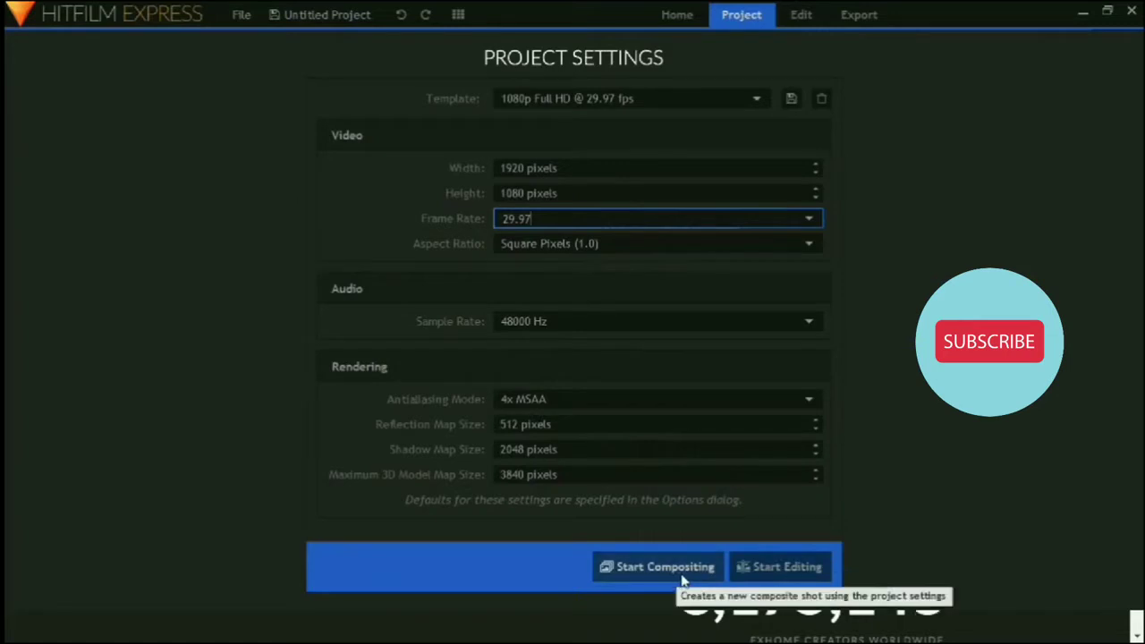
pyautogui.click(768, 565)
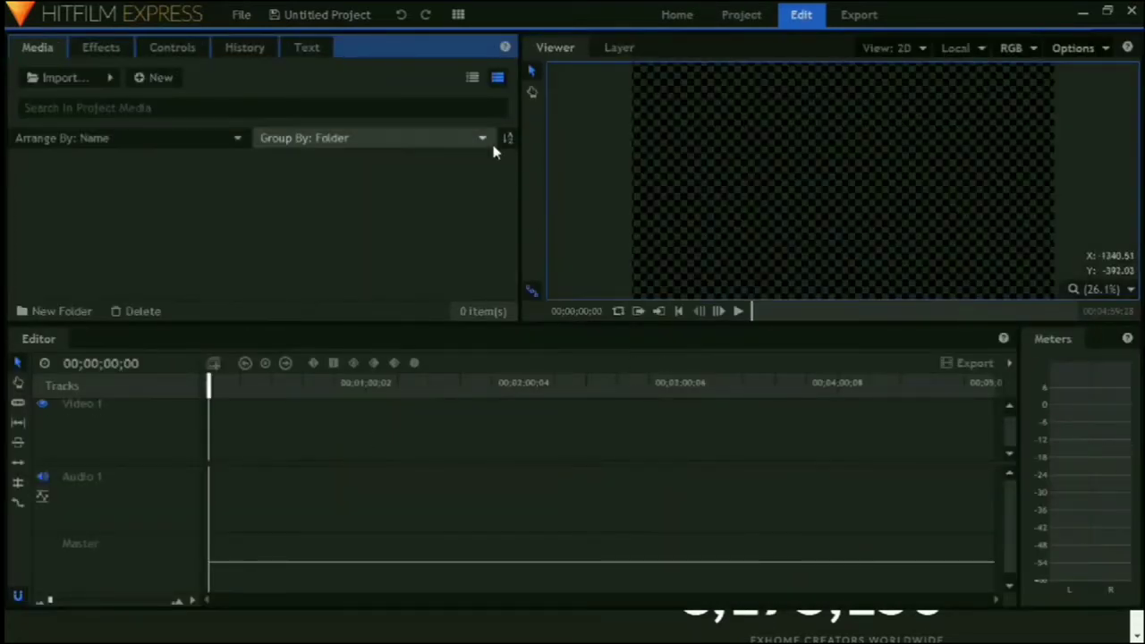
# Reset the workspace to the default Editing layout
pyautogui.click(458, 15)
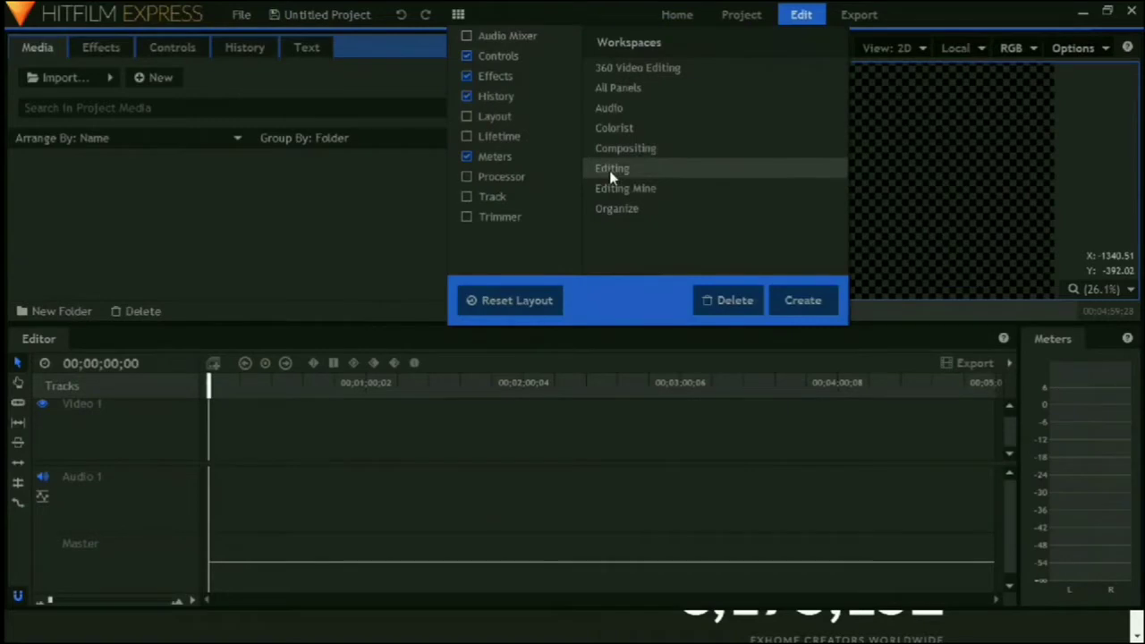
pyautogui.click(517, 301)
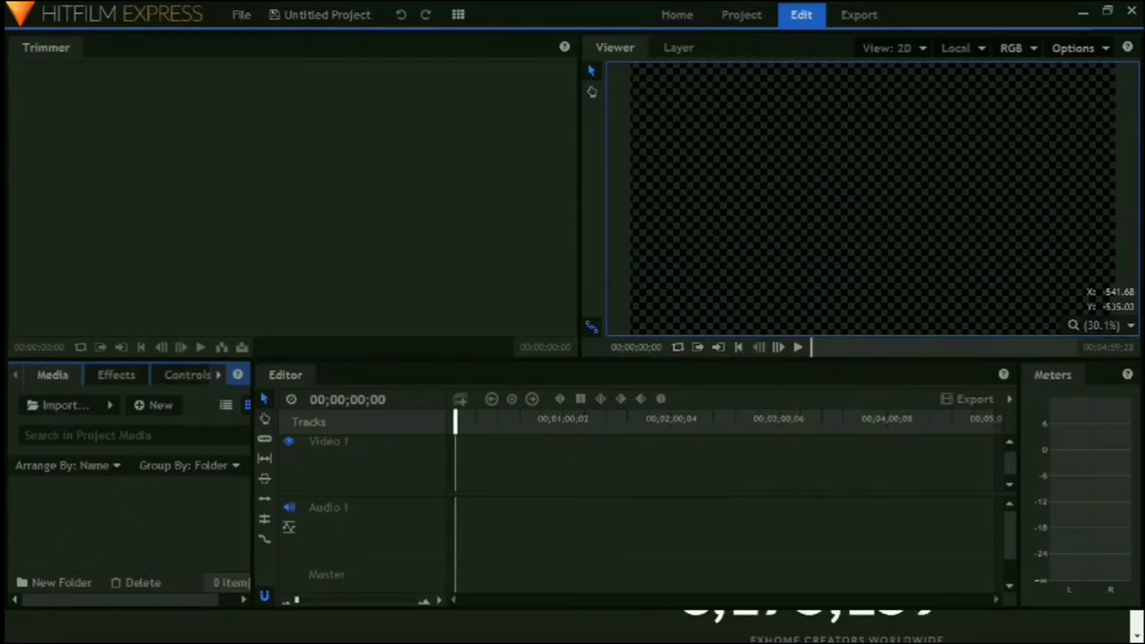
# Import the clip iphone full.wmv into the project media and keep the program window maximized
pyautogui.moveTo(125, 367); pyautogui.dragTo(134, 525)
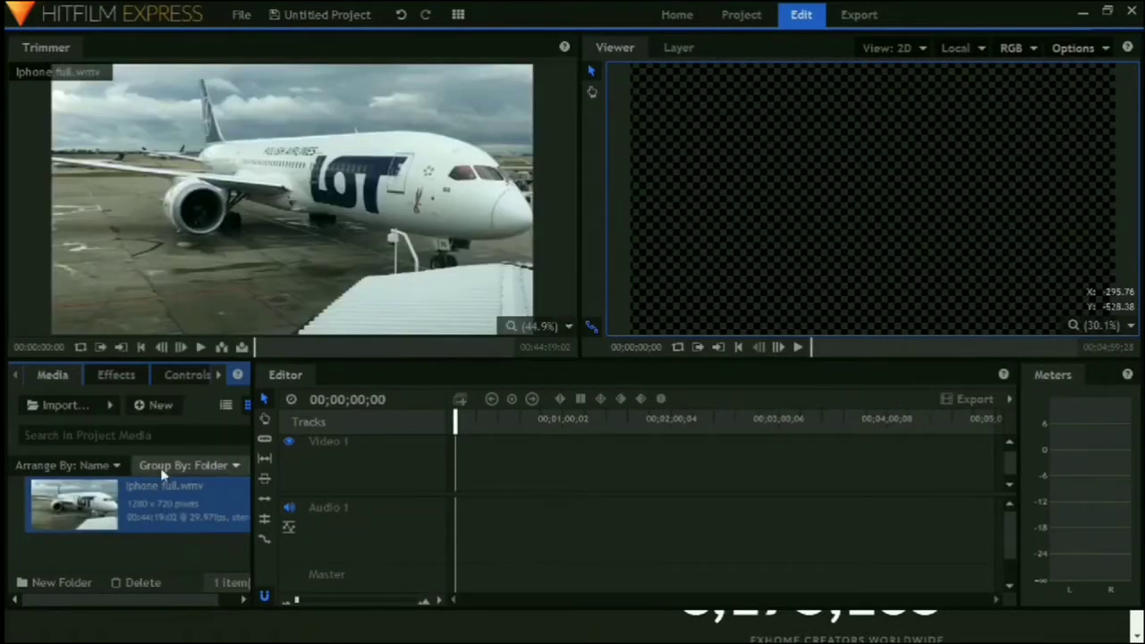
pyautogui.moveTo(162, 234)
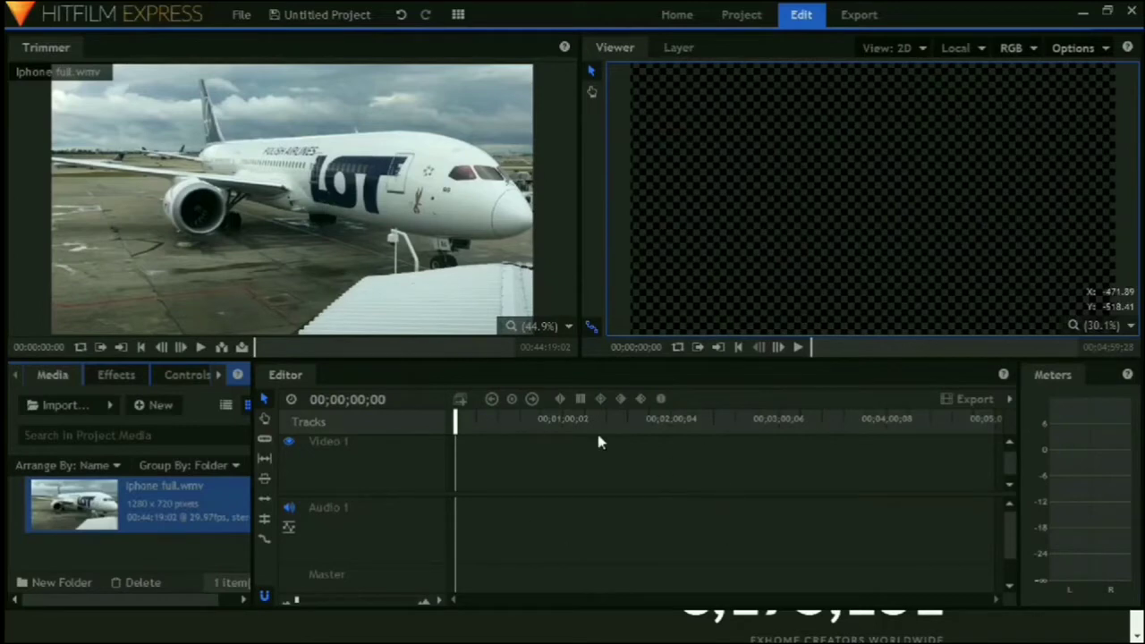
pyautogui.click(1108, 11)
pyautogui.click(966, 16)
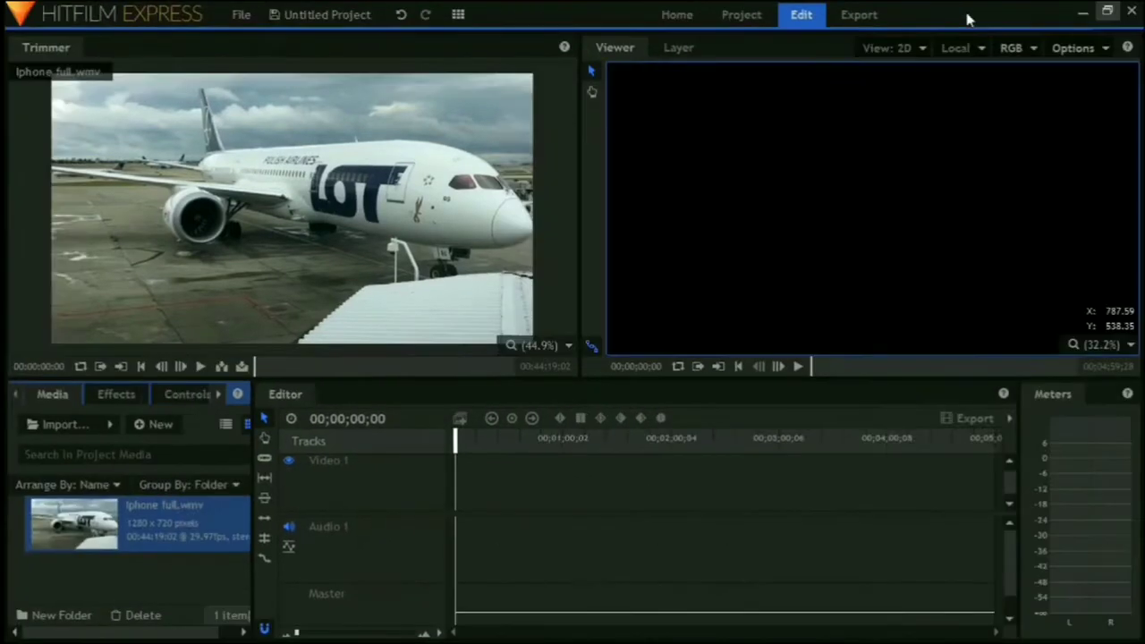
# Hide the Trimmer panel and dock the Media panel group on the left side of the Viewer
pyautogui.moveTo(427, 228)
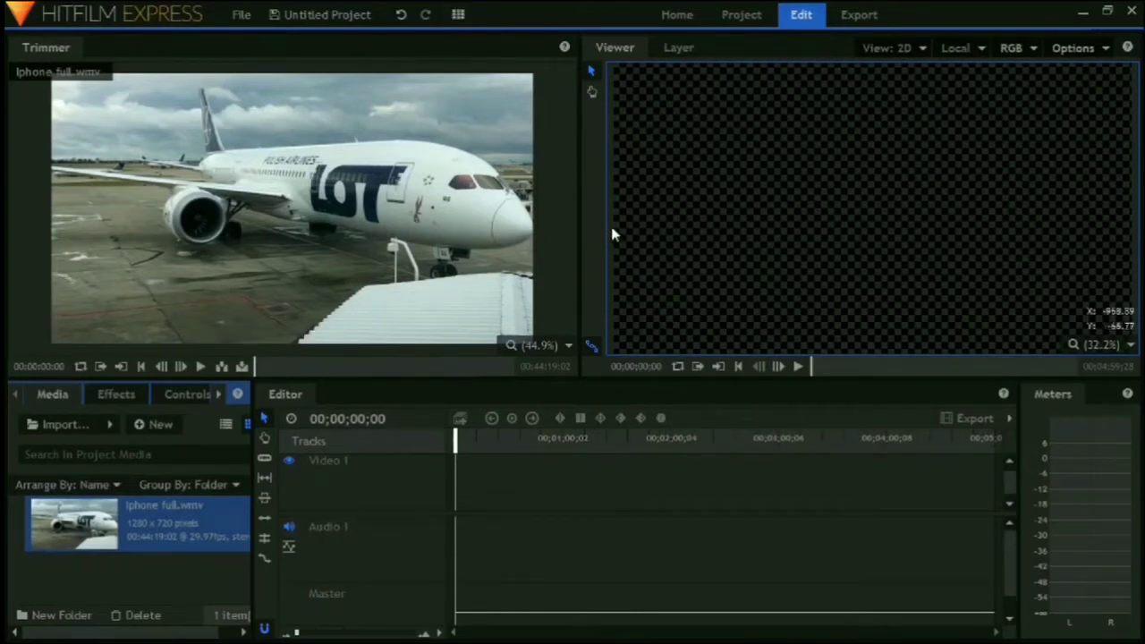
pyautogui.click(458, 16)
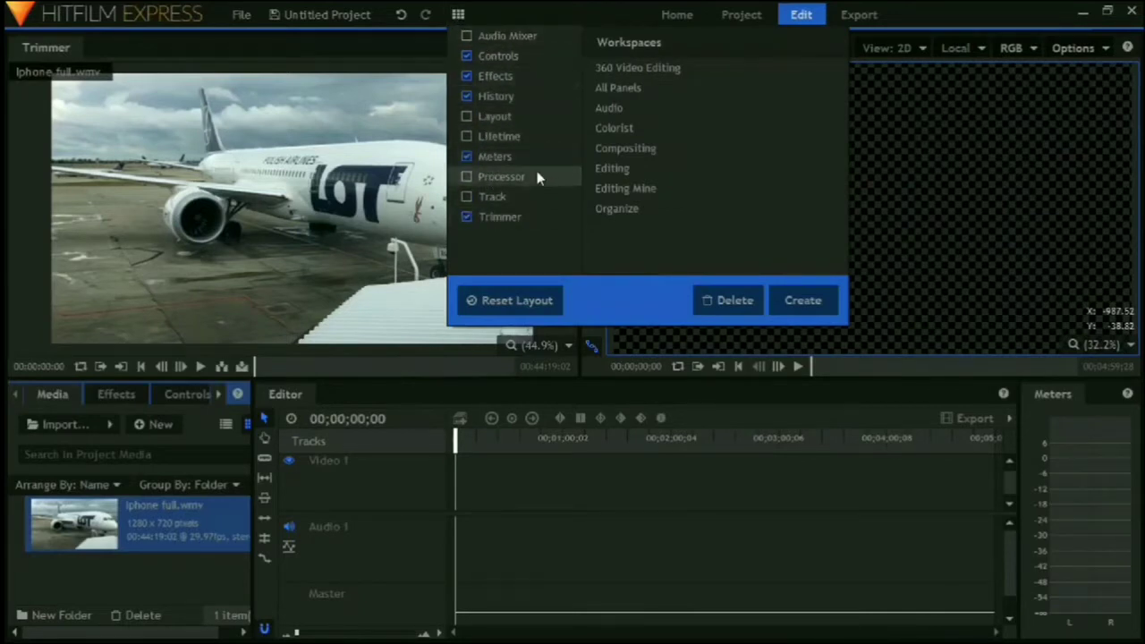
pyautogui.click(528, 220)
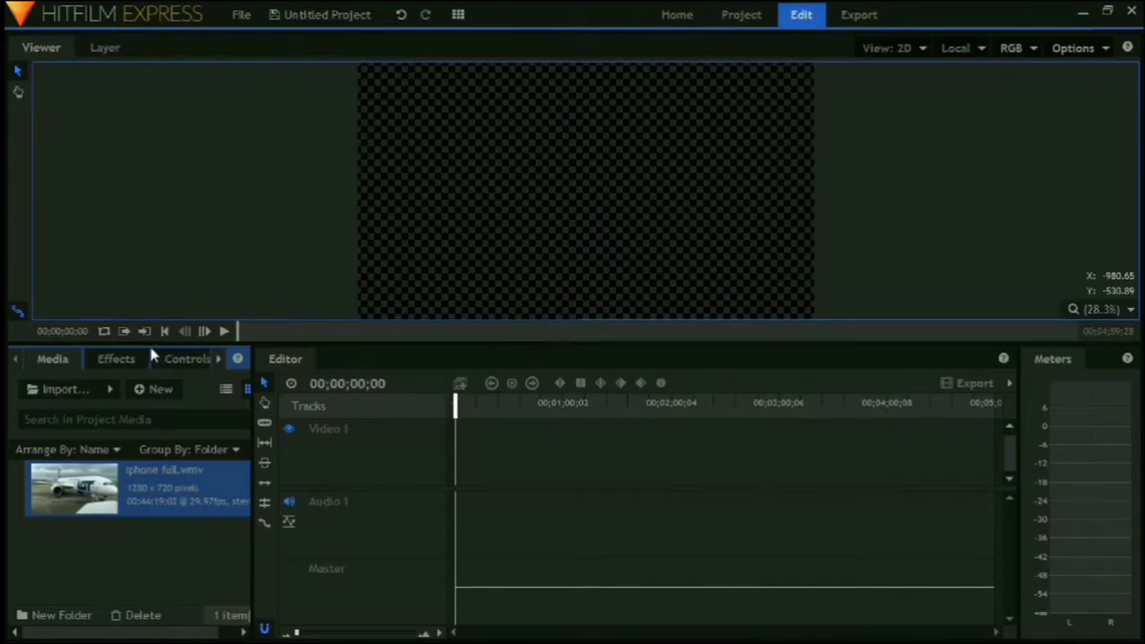
pyautogui.moveTo(150, 351); pyautogui.dragTo(529, 202)
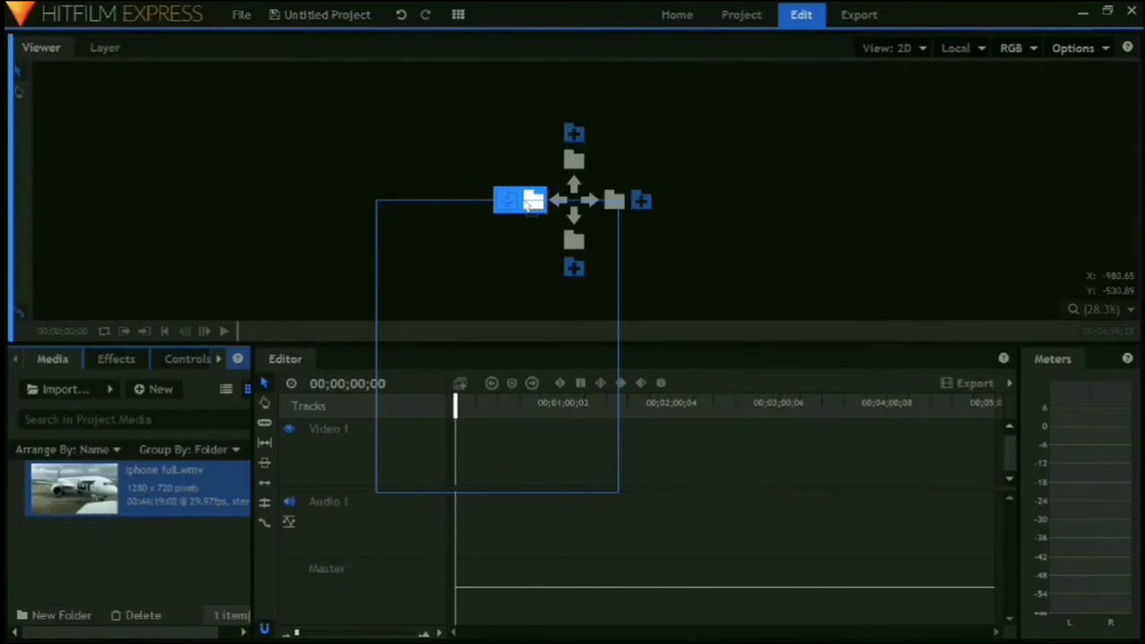
pyautogui.moveTo(530, 203); pyautogui.dragTo(528, 202)
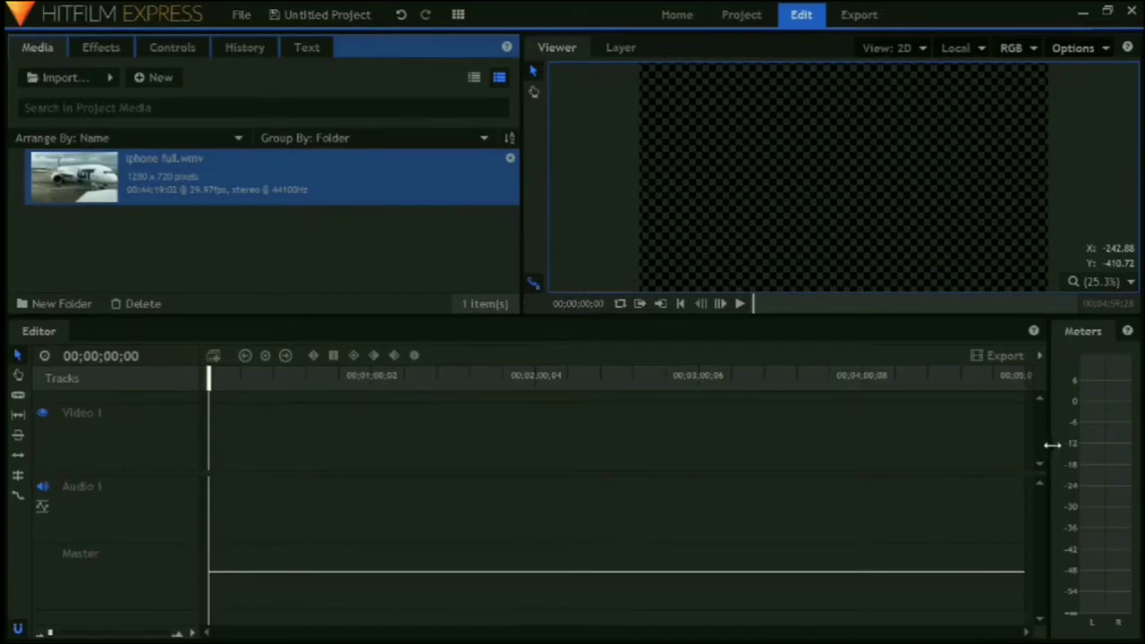
# Narrow the Meters and Media panels and balance the height between the Viewer and the Editor timeline
pyautogui.moveTo(1032, 440)
pyautogui.mouseDown()
pyautogui.moveTo(915, 430)
pyautogui.moveTo(1060, 441)
pyautogui.moveTo(1015, 437)
pyautogui.mouseUp()
pyautogui.moveTo(521, 219); pyautogui.dragTo(475, 250)
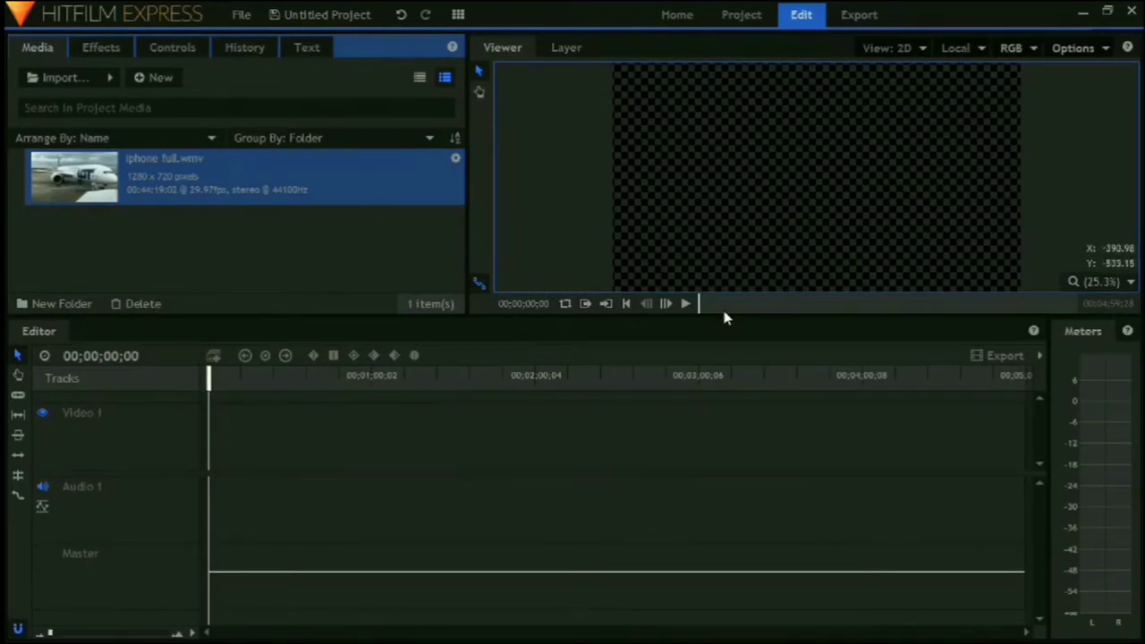
pyautogui.moveTo(722, 313); pyautogui.dragTo(718, 434)
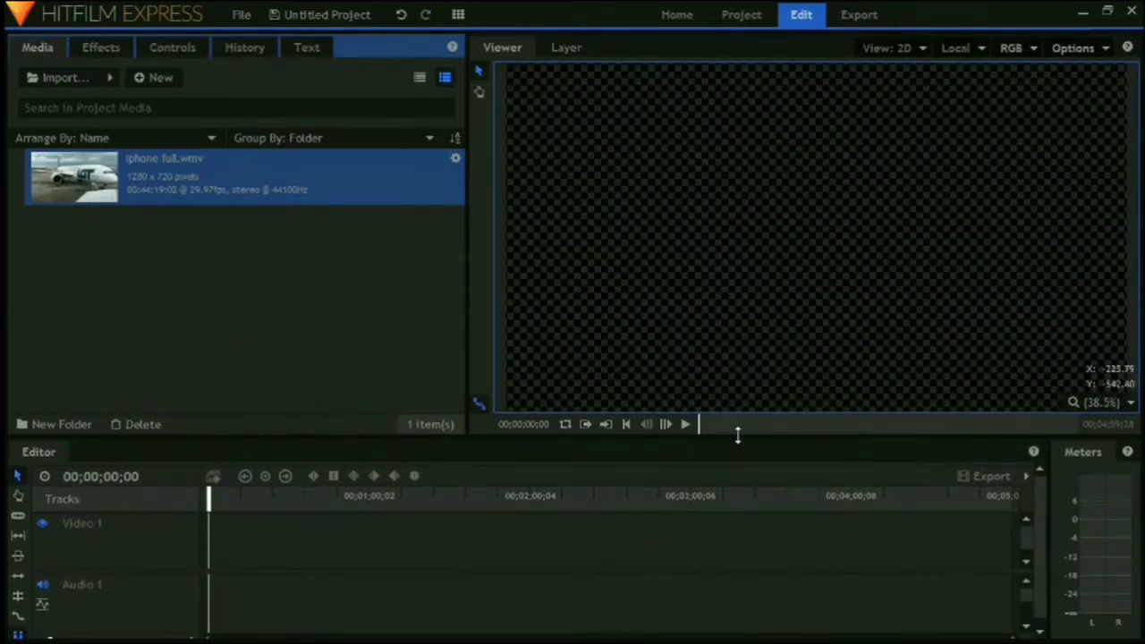
pyautogui.moveTo(738, 434); pyautogui.dragTo(728, 200)
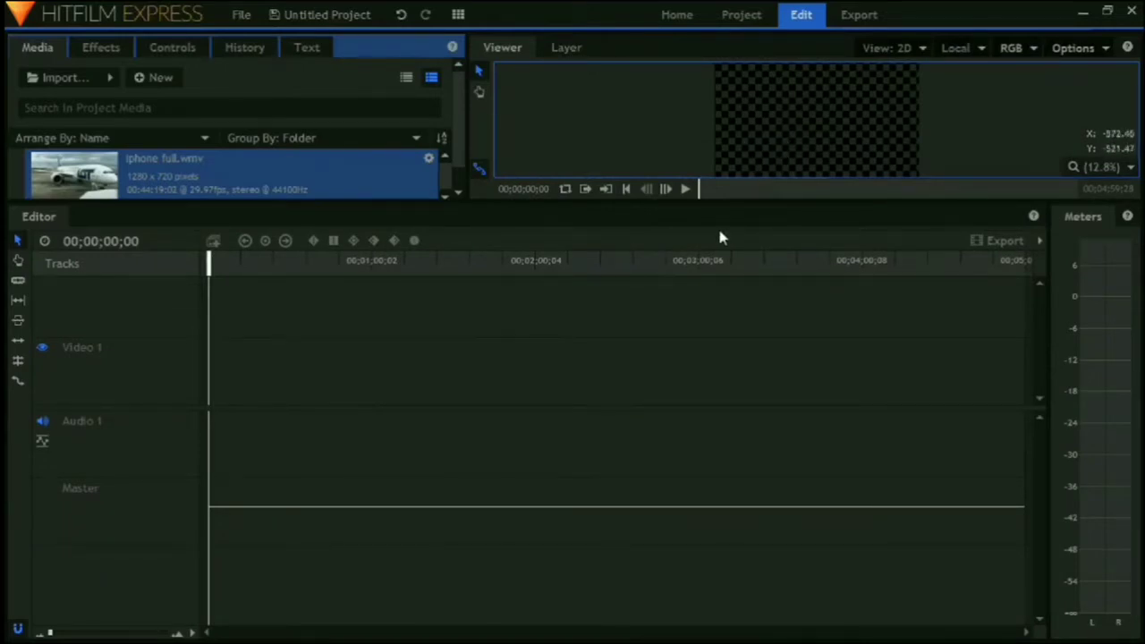
pyautogui.moveTo(731, 203); pyautogui.dragTo(639, 421)
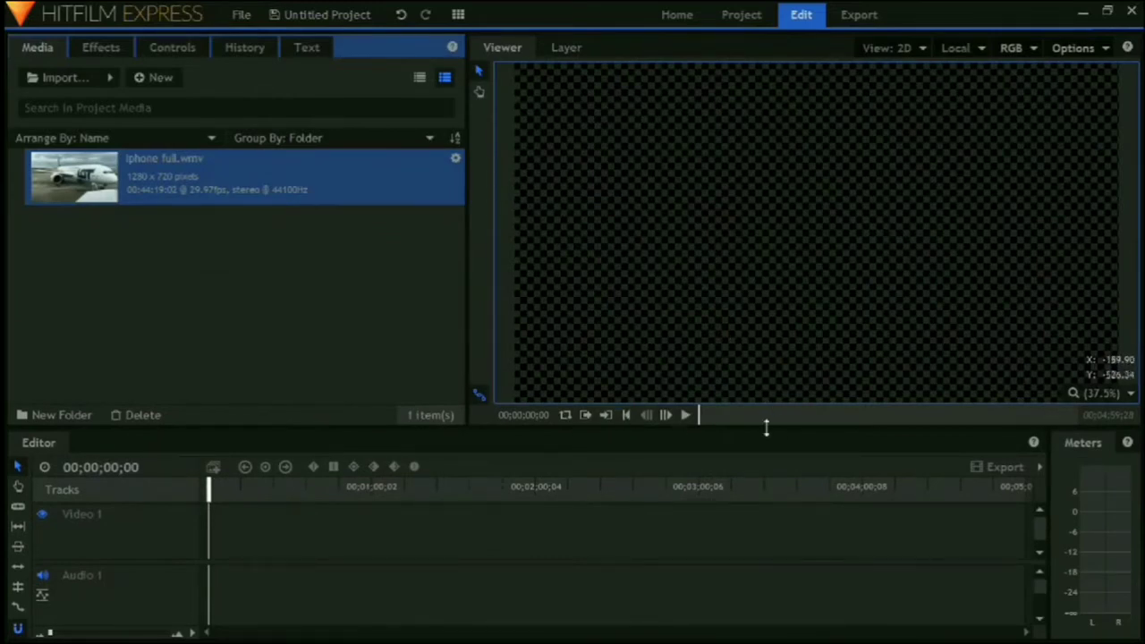
pyautogui.moveTo(766, 428); pyautogui.dragTo(754, 230)
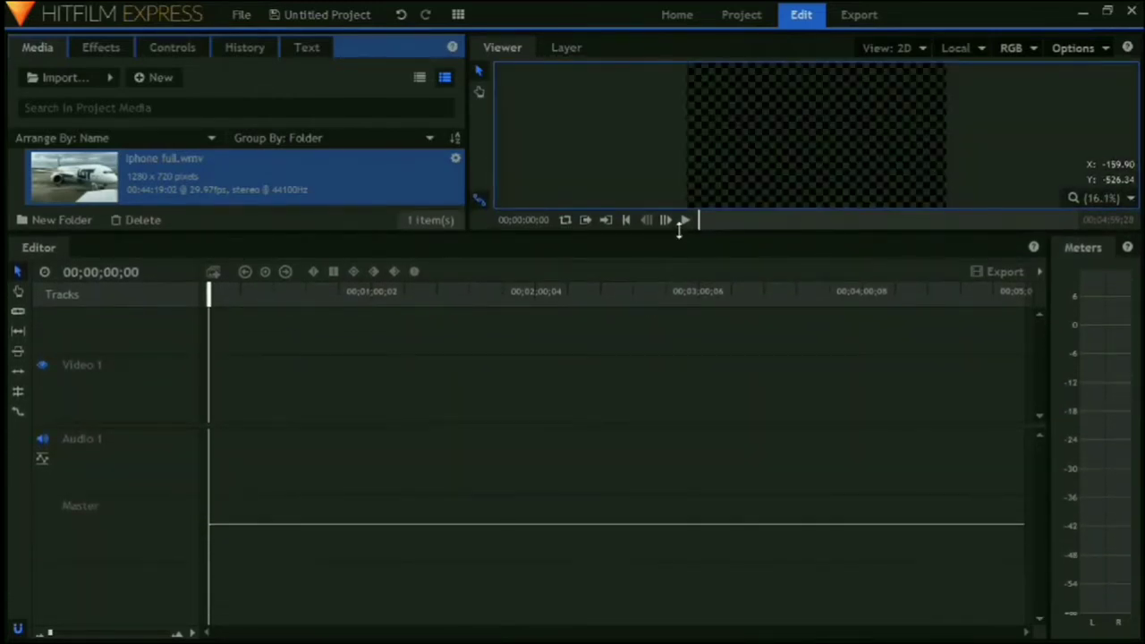
pyautogui.moveTo(679, 228); pyautogui.dragTo(665, 329)
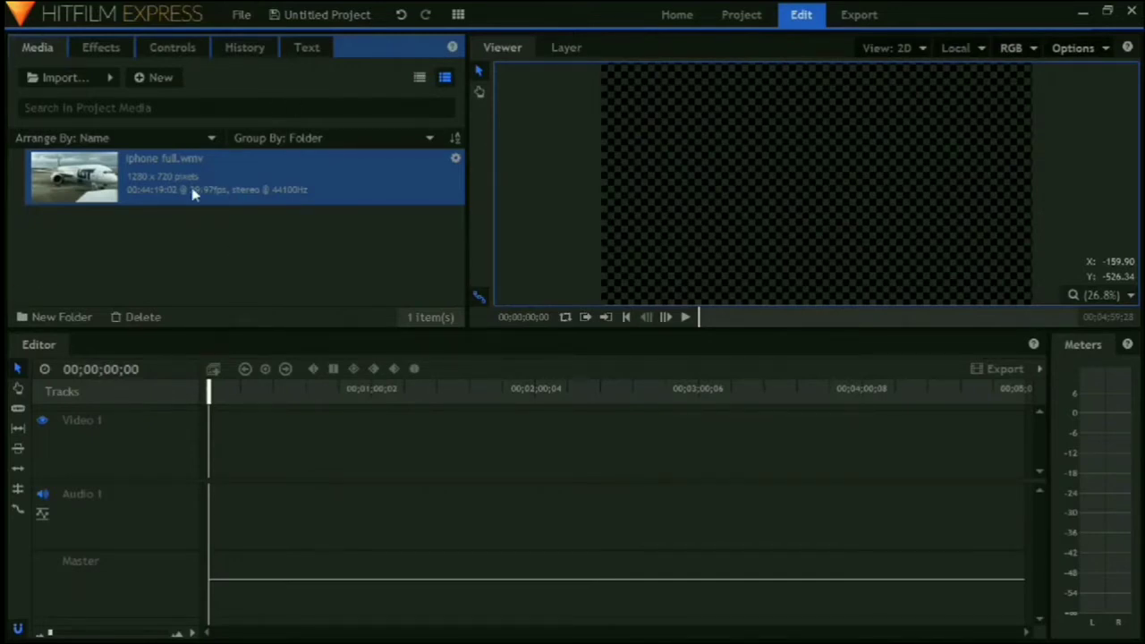
# Place iphone full.wmv at the start of the Video 1 and Audio 1 tracks, keeping the existing sequence settings
pyautogui.moveTo(190, 194); pyautogui.dragTo(205, 506)
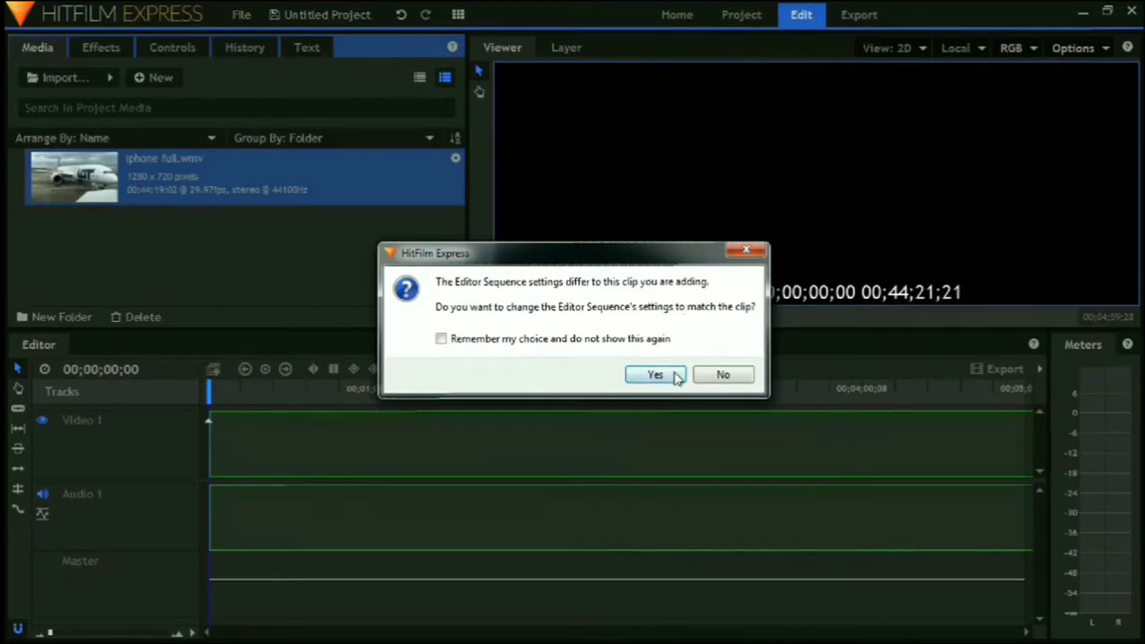
pyautogui.click(721, 375)
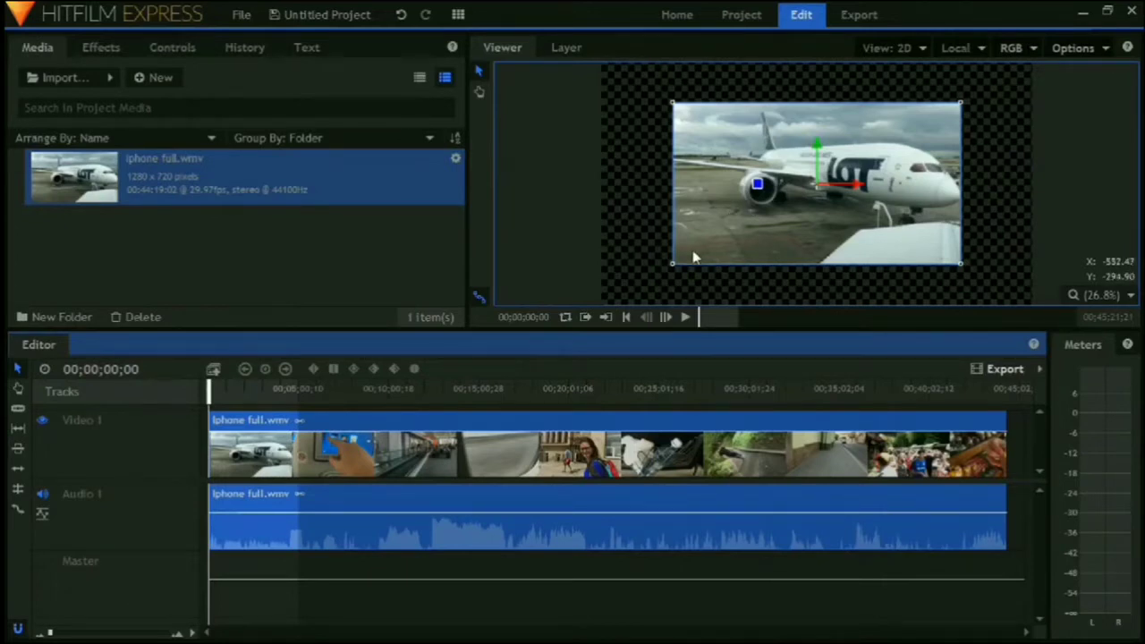
# Scale the timeline clip to fill the picture with the Fit To Frame transform
pyautogui.moveTo(673, 267)
pyautogui.mouseDown()
pyautogui.moveTo(608, 304)
pyautogui.moveTo(658, 270)
pyautogui.mouseUp()
pyautogui.rightClick(328, 463)
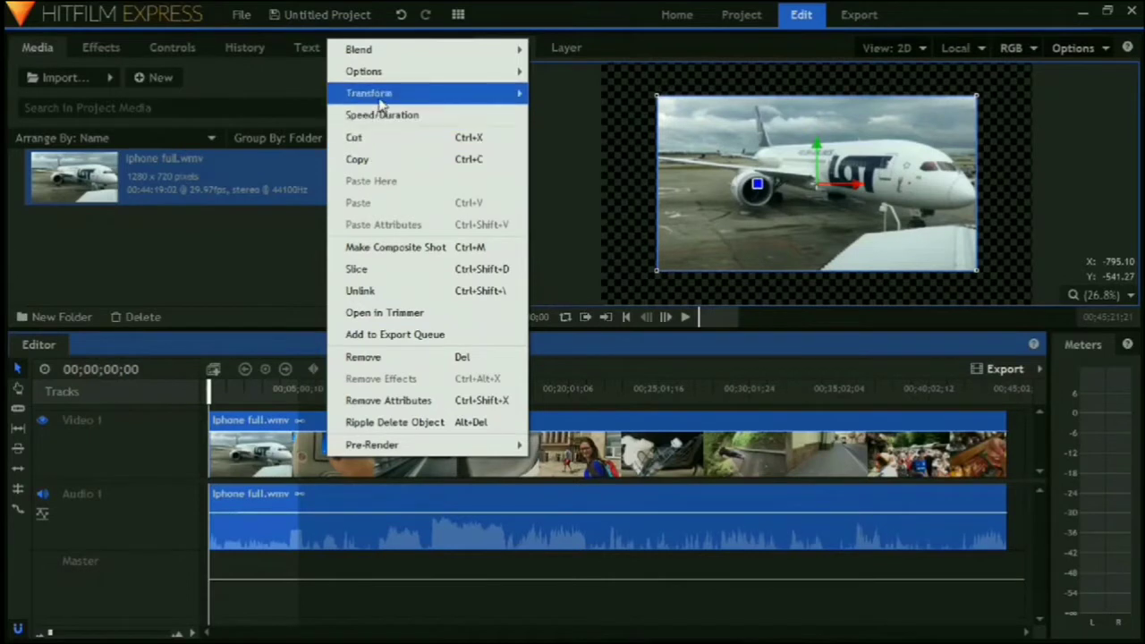
pyautogui.moveTo(377, 98)
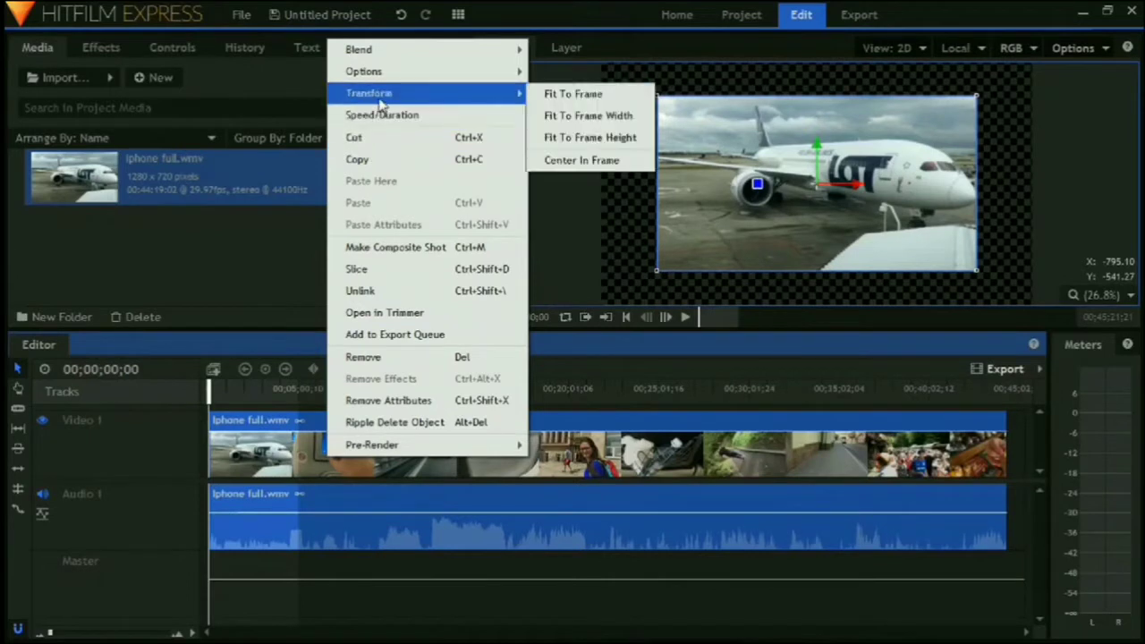
pyautogui.click(548, 95)
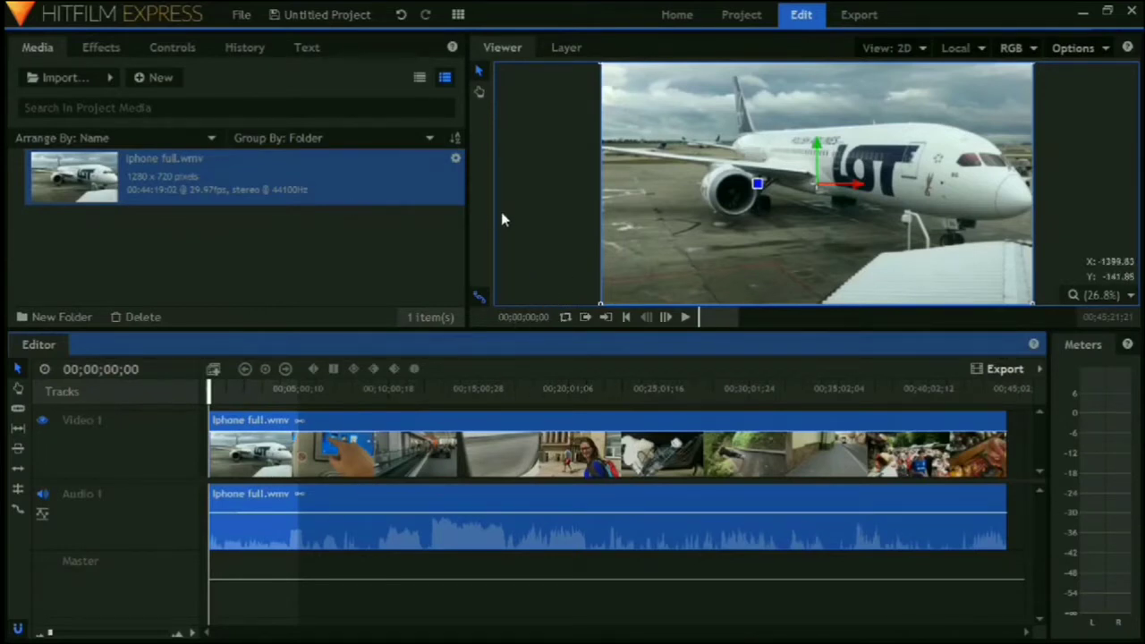
pyautogui.click(458, 16)
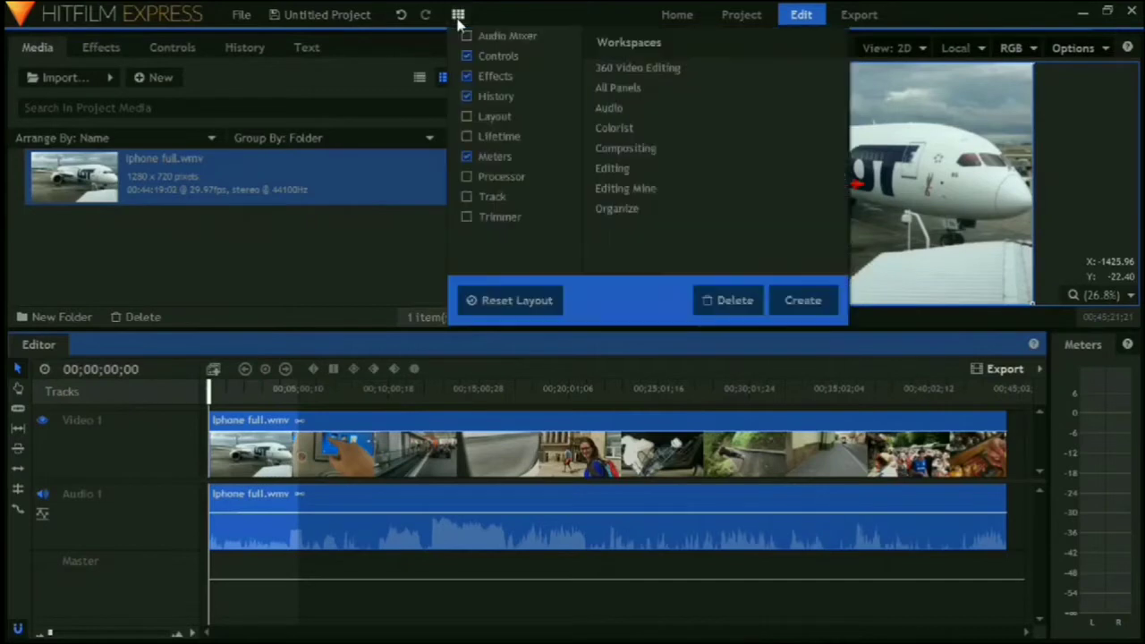
pyautogui.click(802, 303)
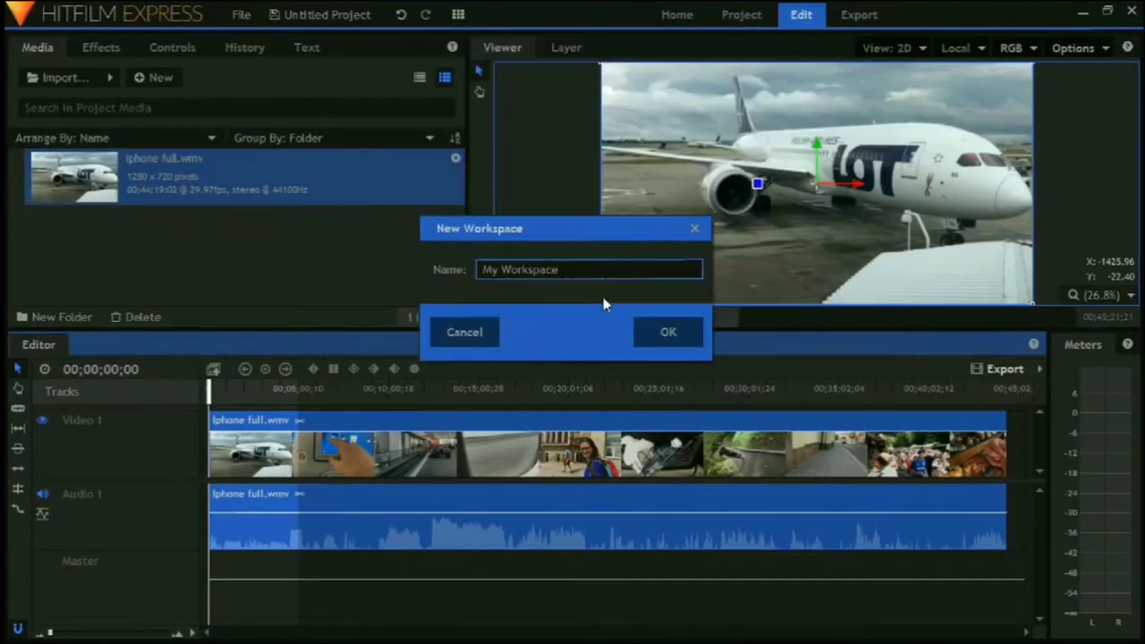
pyautogui.click(484, 334)
# Switch the workspace to the saved Editing Mine layout
pyautogui.click(458, 16)
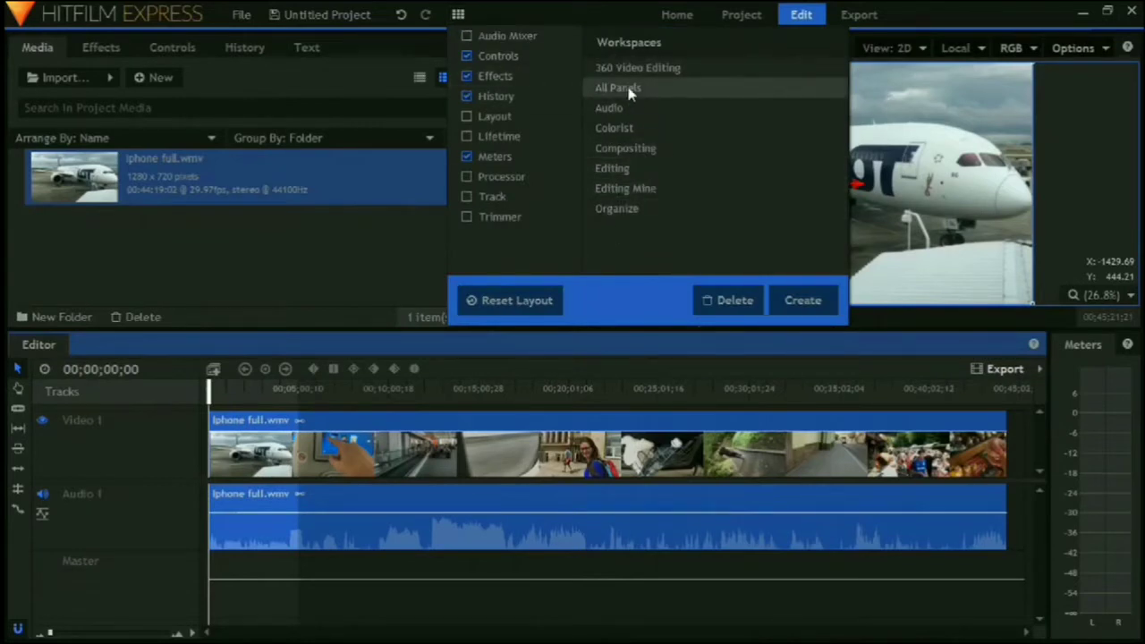
pyautogui.click(642, 189)
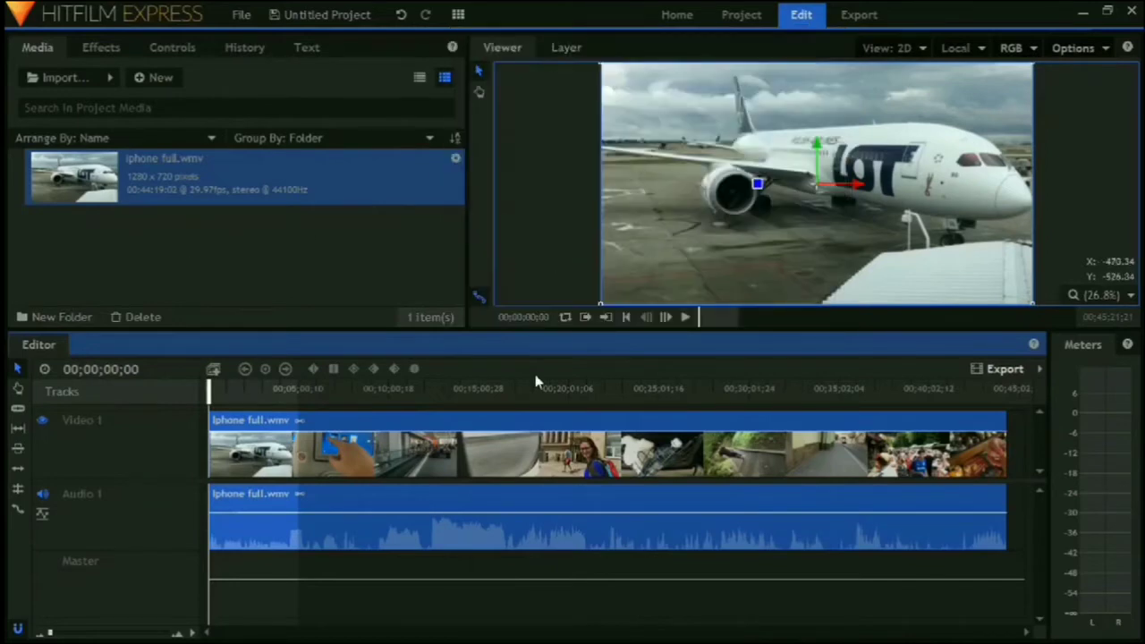
pyautogui.click(458, 13)
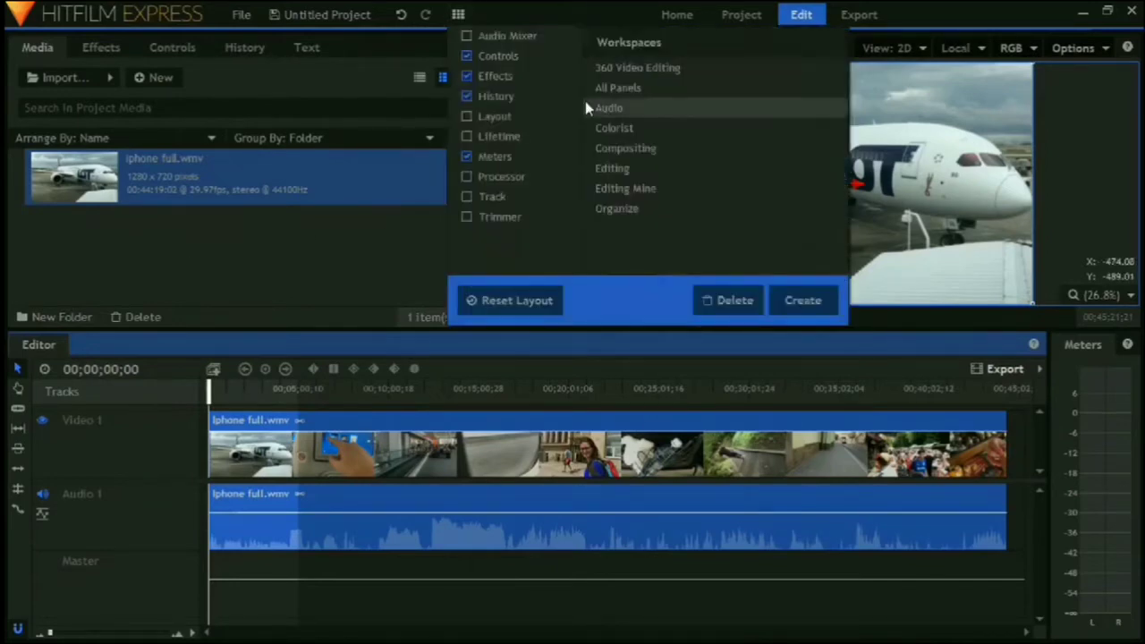
pyautogui.click(640, 183)
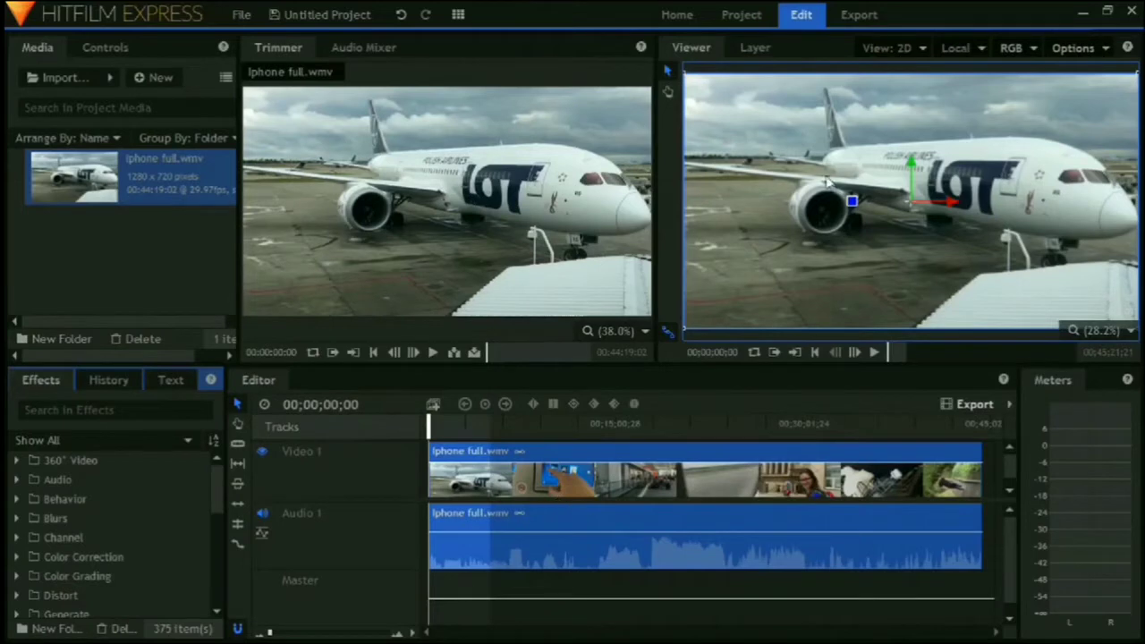
pyautogui.click(458, 14)
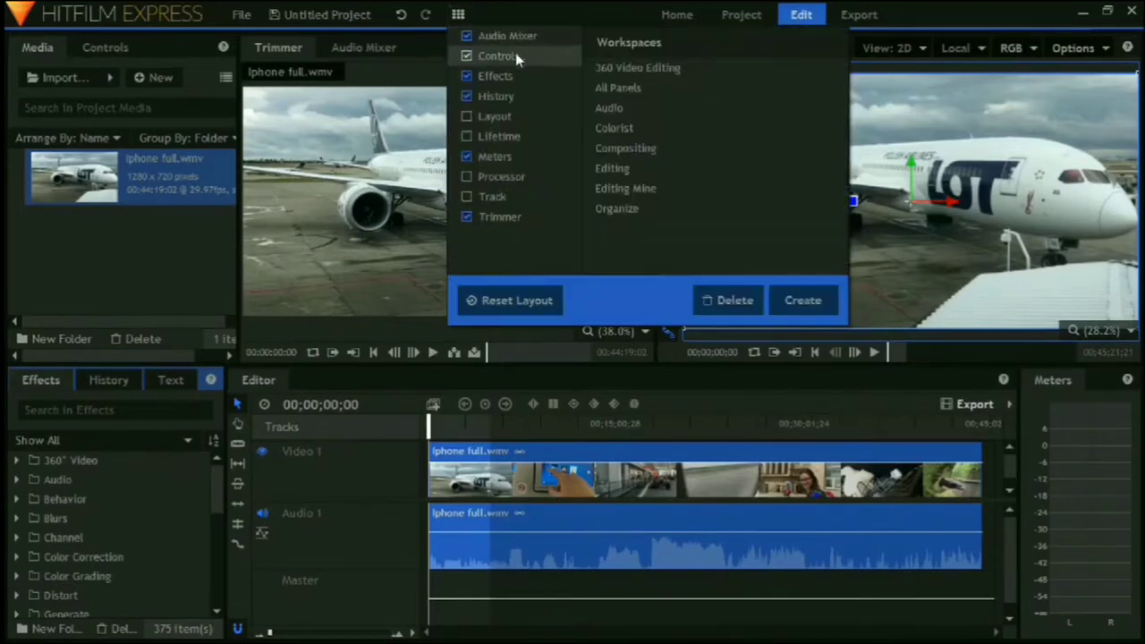
pyautogui.click(656, 188)
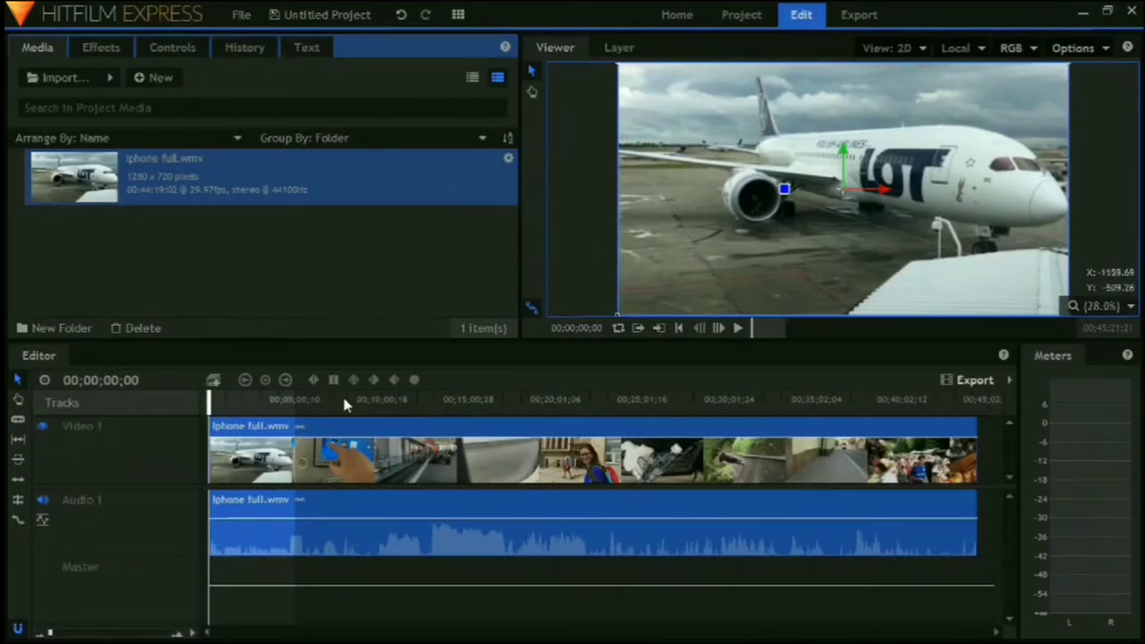
# Save the project as "Hotfilm Project" in the Free Video Editing folder inside Courses
pyautogui.click(325, 15)
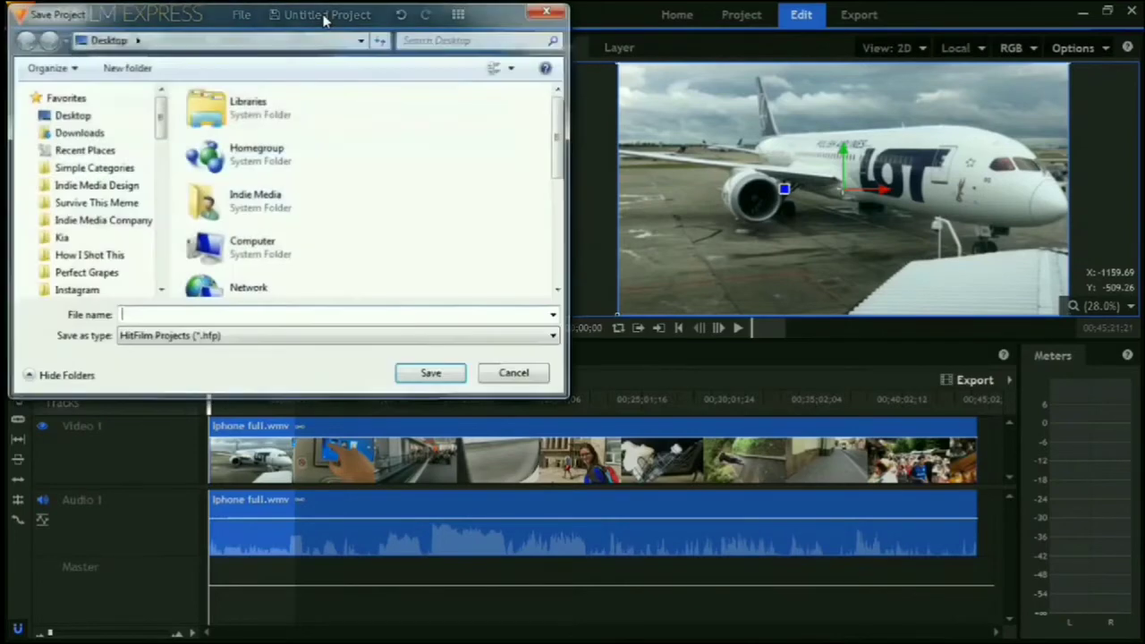
pyautogui.moveTo(159, 125); pyautogui.dragTo(154, 234)
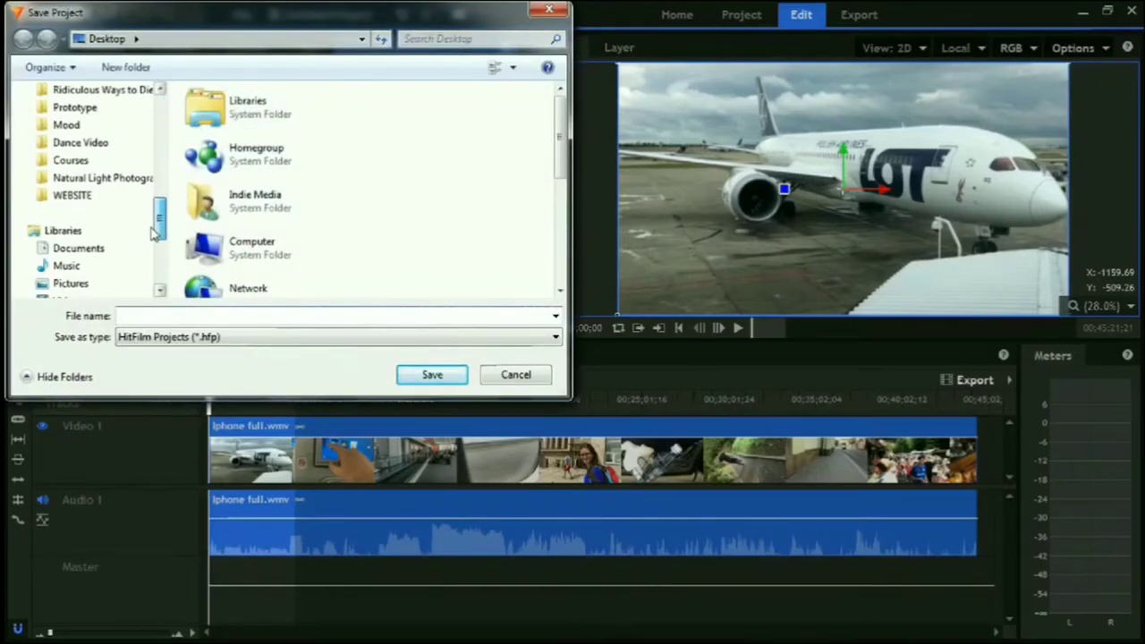
pyautogui.click(68, 160)
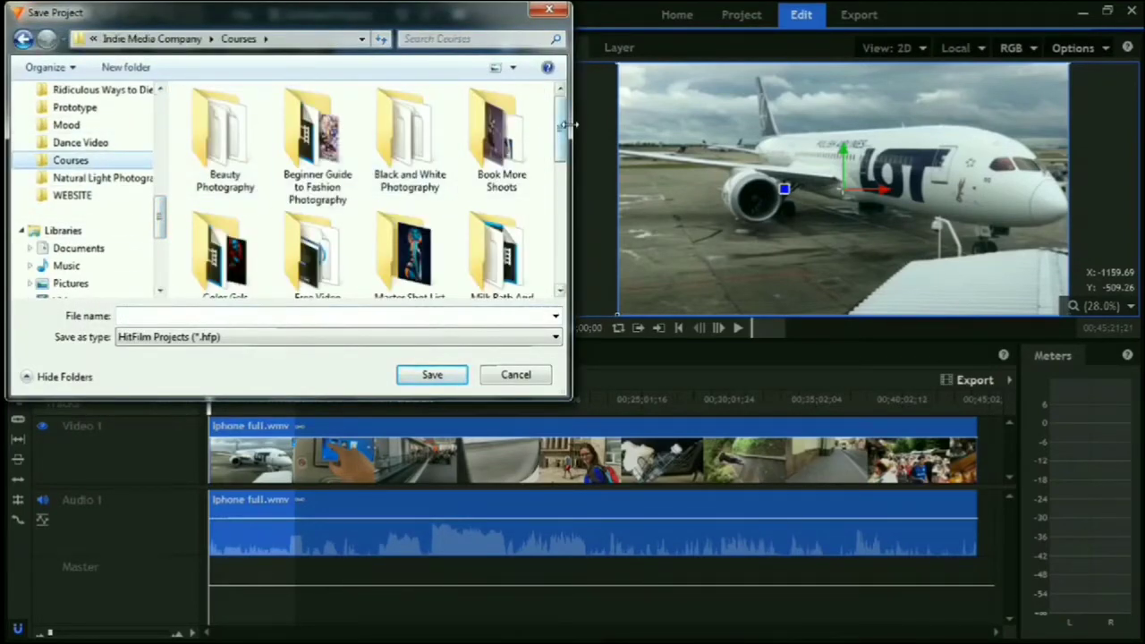
pyautogui.moveTo(561, 125); pyautogui.dragTo(544, 274)
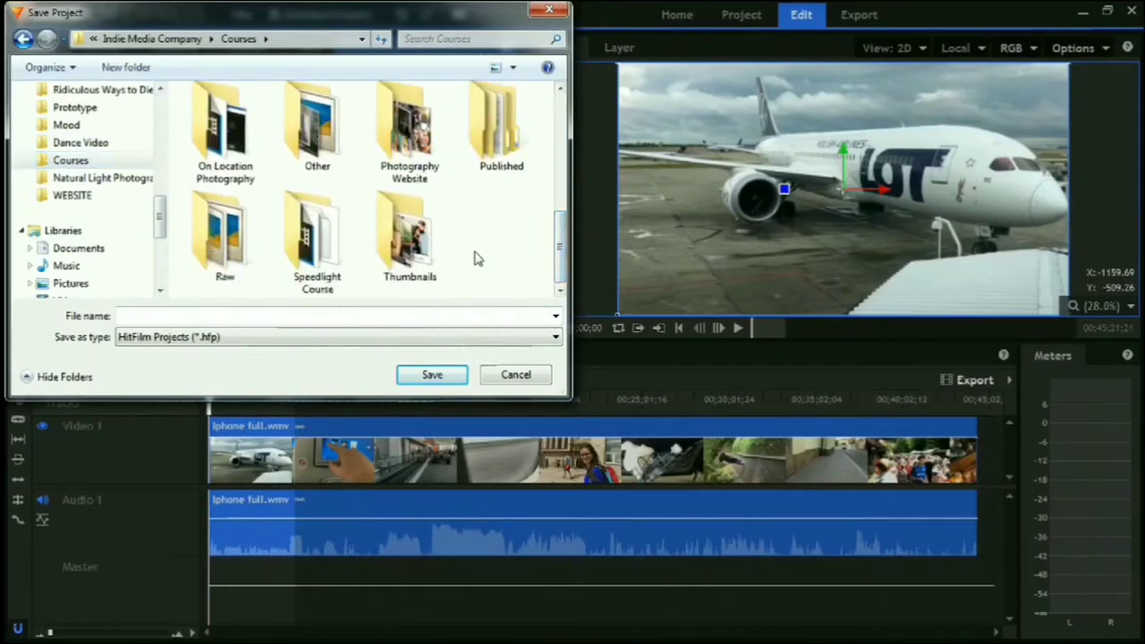
pyautogui.scroll(5, 475, 255)
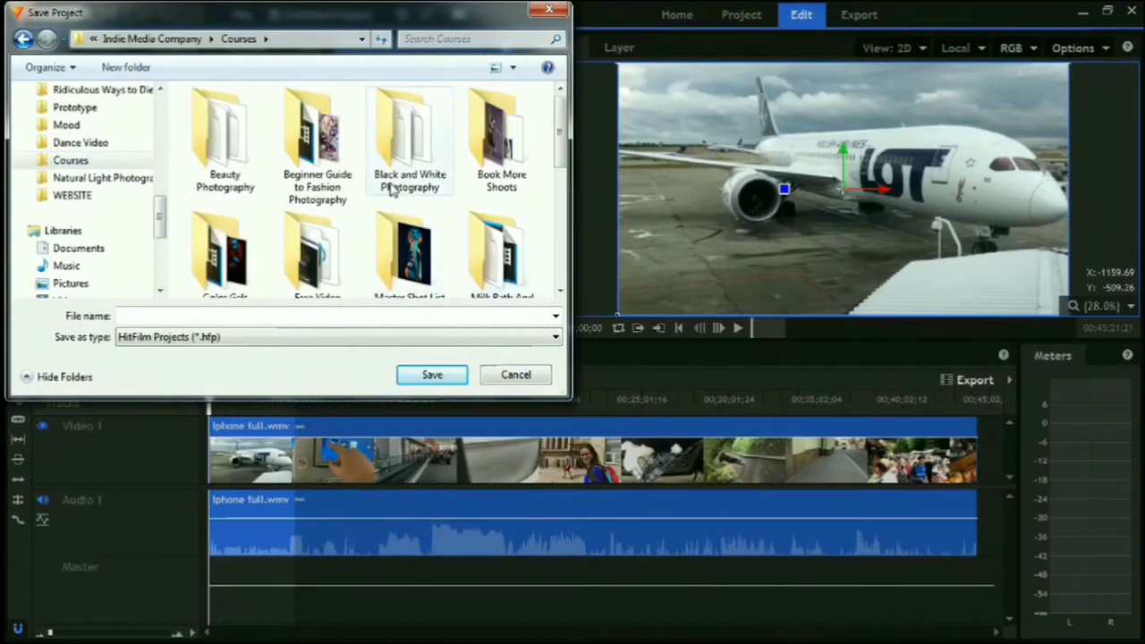
pyautogui.scroll(-1, 295, 197)
pyautogui.doubleClick(305, 148)
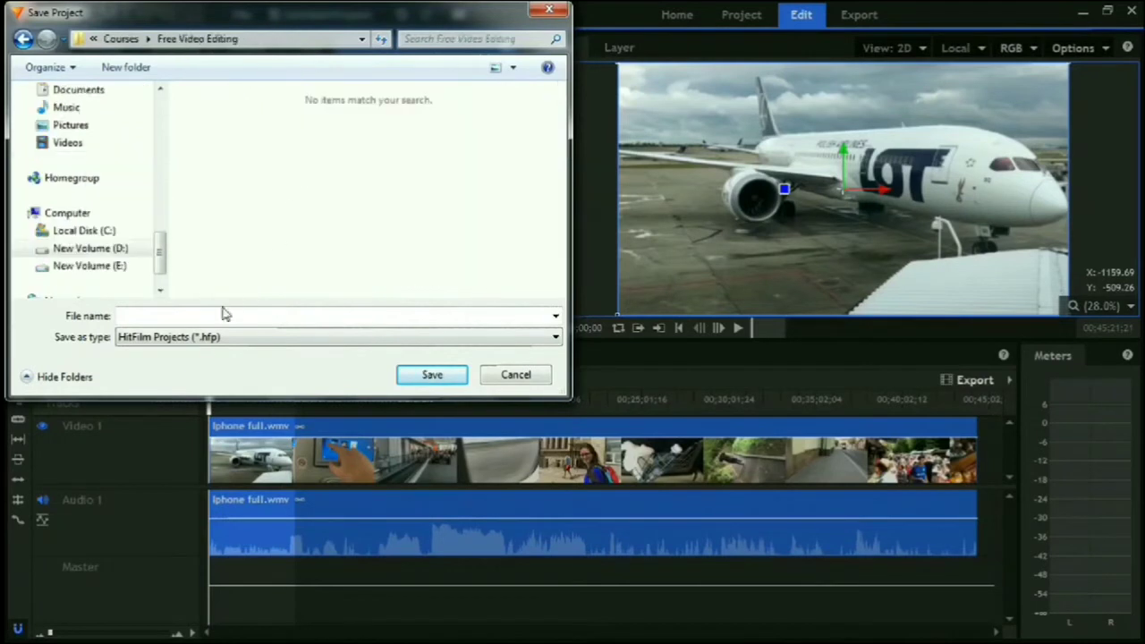
pyautogui.click(206, 316)
pyautogui.write('Hot')
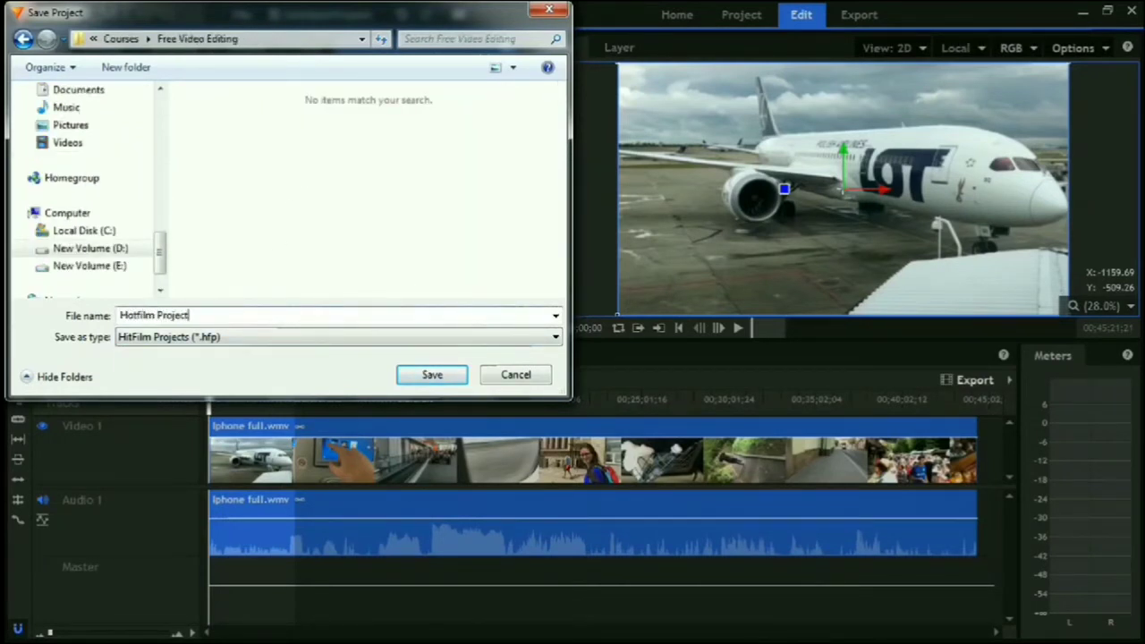
pyautogui.write('film Project')
pyautogui.click(448, 374)
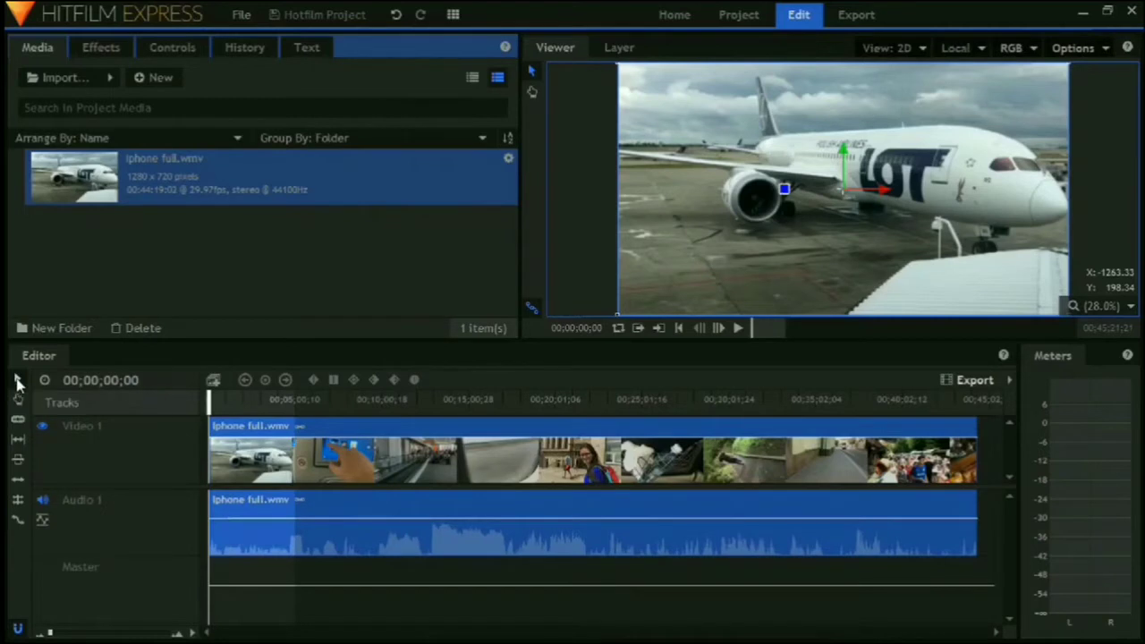
# Examine the enlarged timeline around 00;32;56;10, sliding along the tracks with the Hand tool
pyautogui.moveTo(375, 474); pyautogui.dragTo(322, 467)
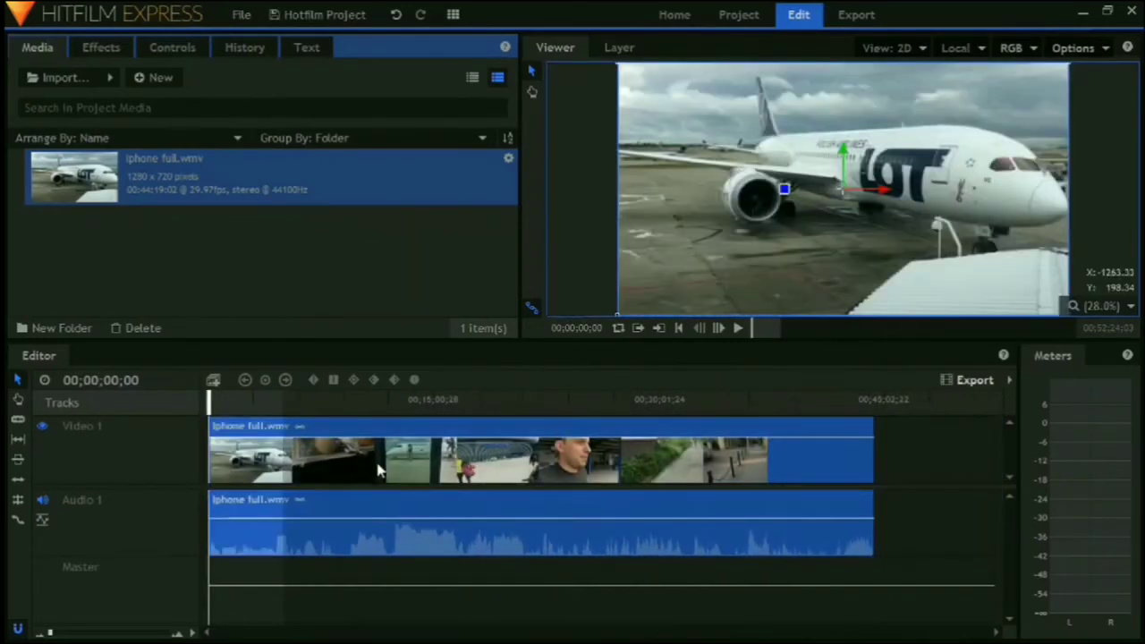
pyautogui.click(17, 403)
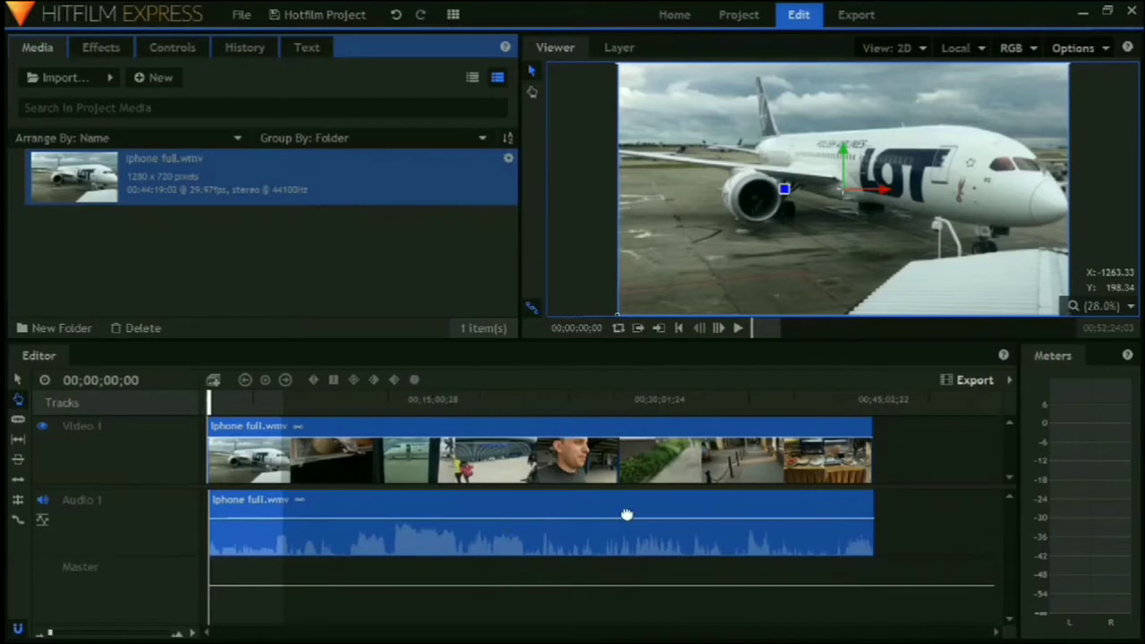
pyautogui.moveTo(794, 399); pyautogui.dragTo(703, 399)
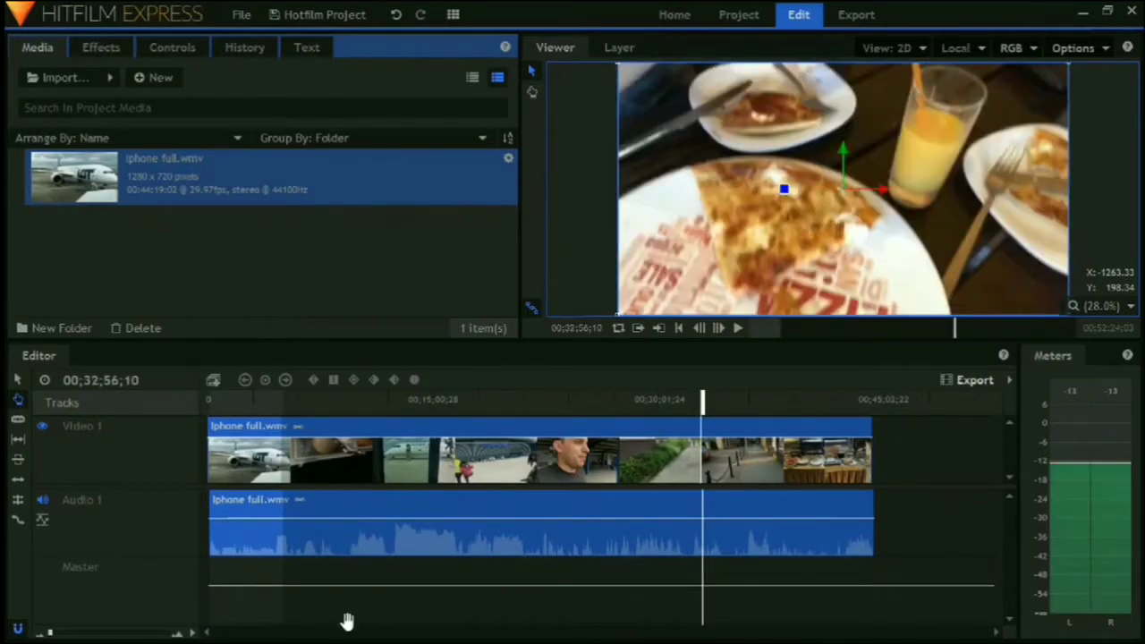
pyautogui.moveTo(130, 633); pyautogui.dragTo(112, 633)
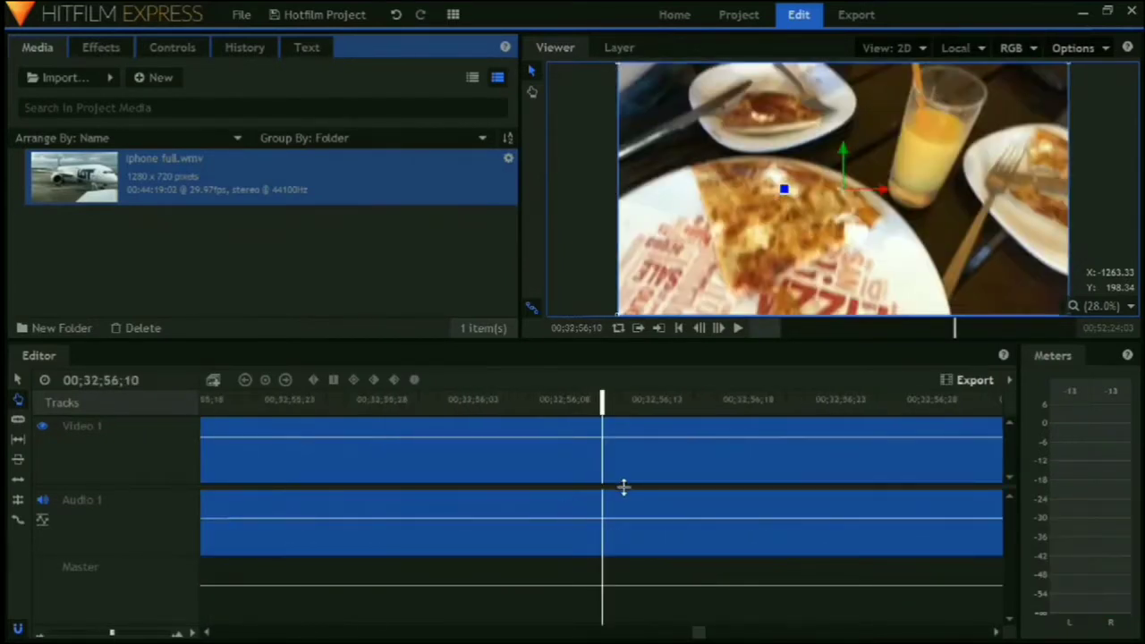
pyautogui.moveTo(623, 486); pyautogui.dragTo(700, 493)
pyautogui.hscroll(-10, 435, 443)
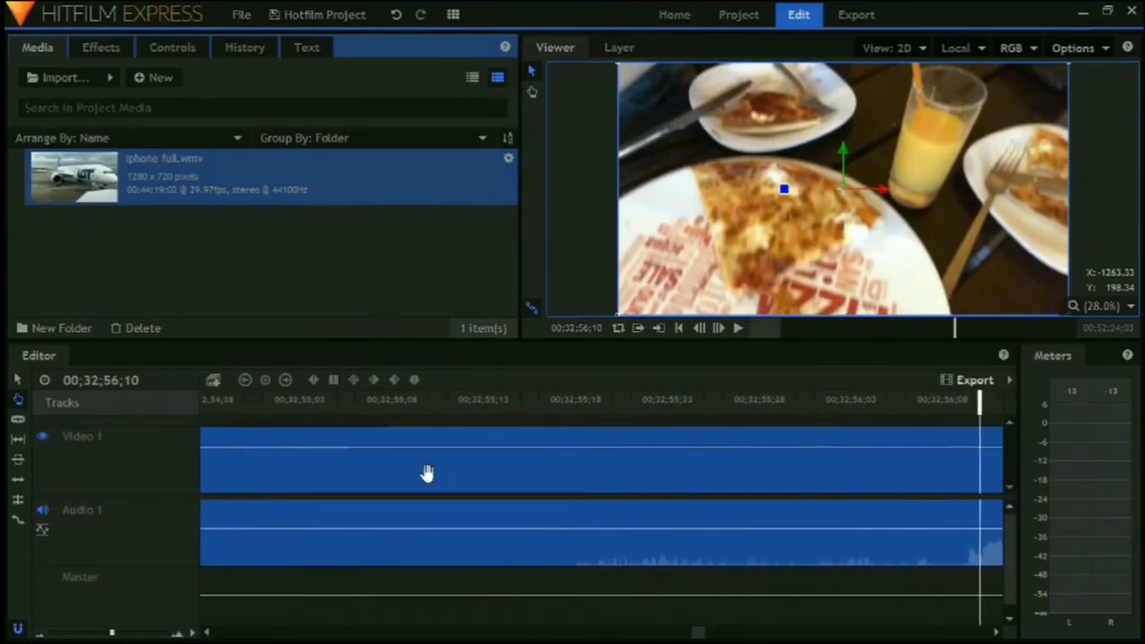
pyautogui.hscroll(10, 547, 457)
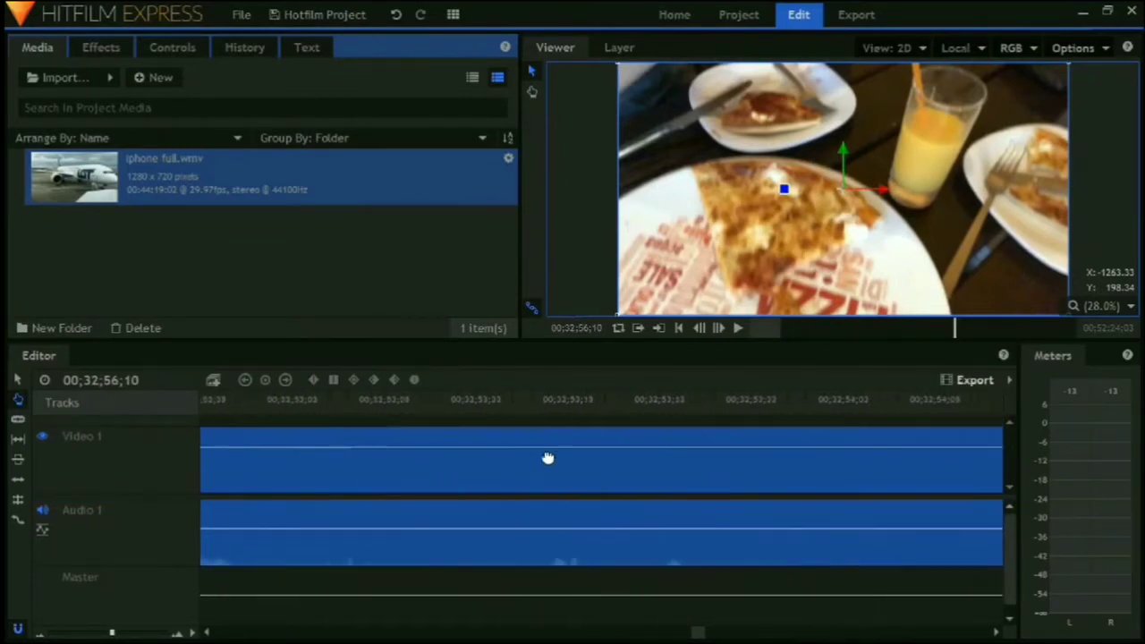
pyautogui.hscroll(10, 664, 471)
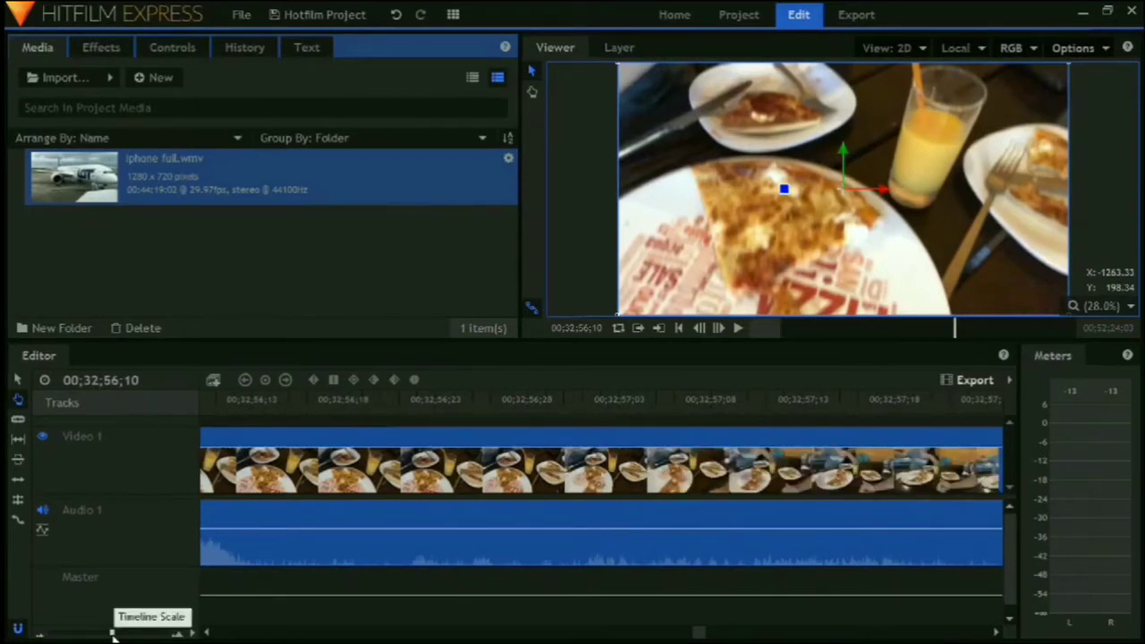
# Move the playhead to 00;32;31;23 and bring that section of both tracks into view with the Hand tool
pyautogui.moveTo(113, 633); pyautogui.dragTo(49, 634)
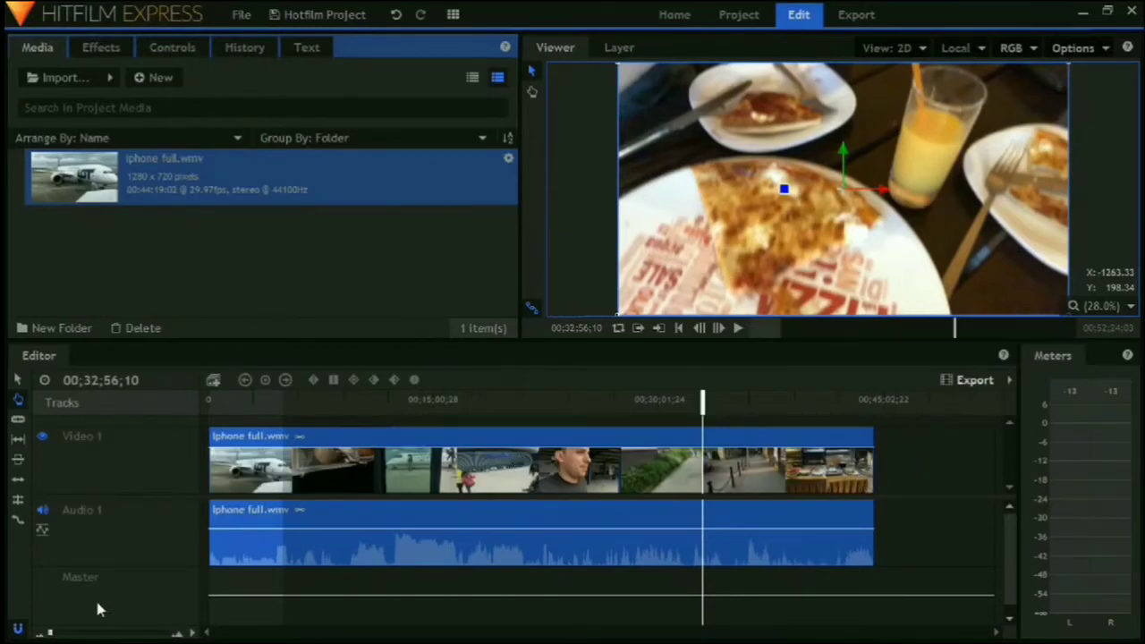
pyautogui.moveTo(50, 633); pyautogui.dragTo(59, 632)
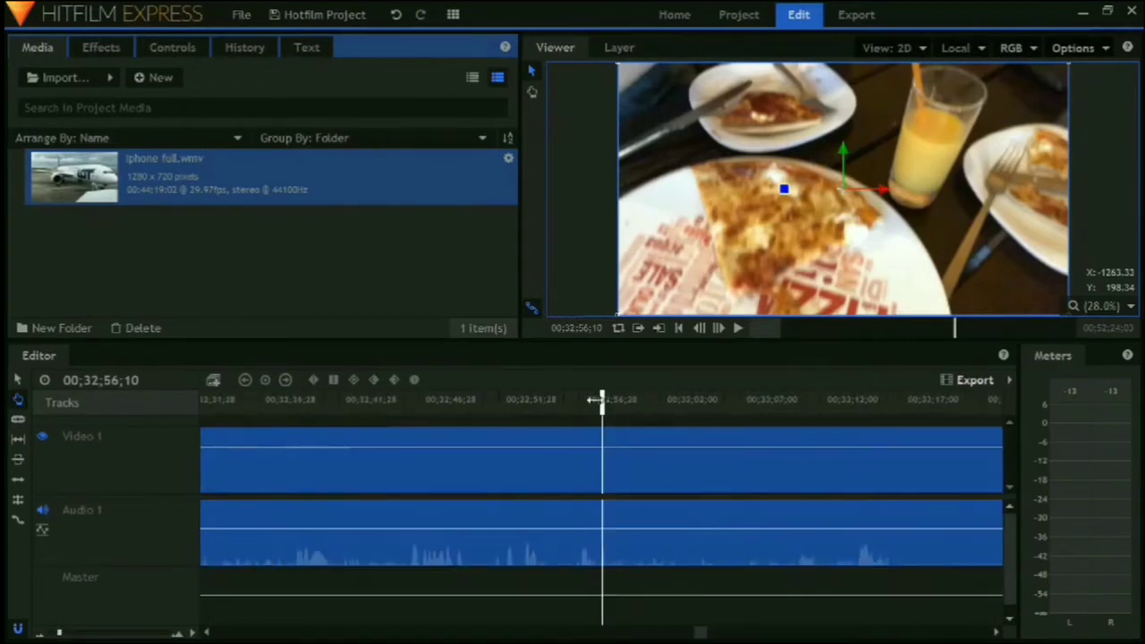
pyautogui.moveTo(596, 401); pyautogui.dragTo(503, 401)
pyautogui.press('Up')
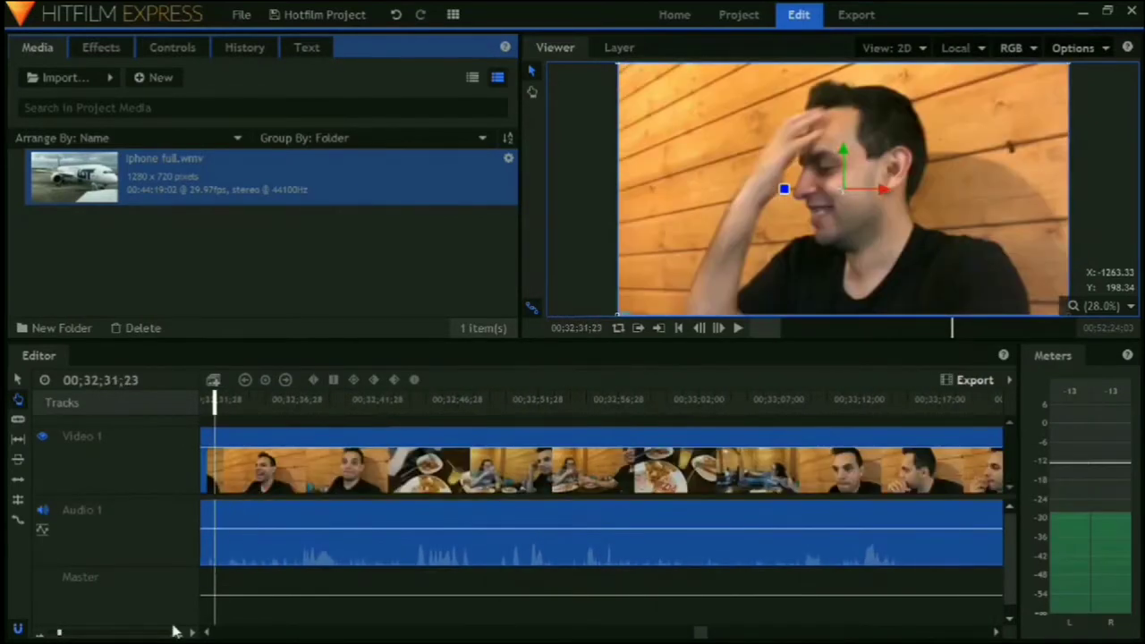
pyautogui.moveTo(70, 635); pyautogui.dragTo(52, 633)
pyautogui.scroll(-5, 353, 454)
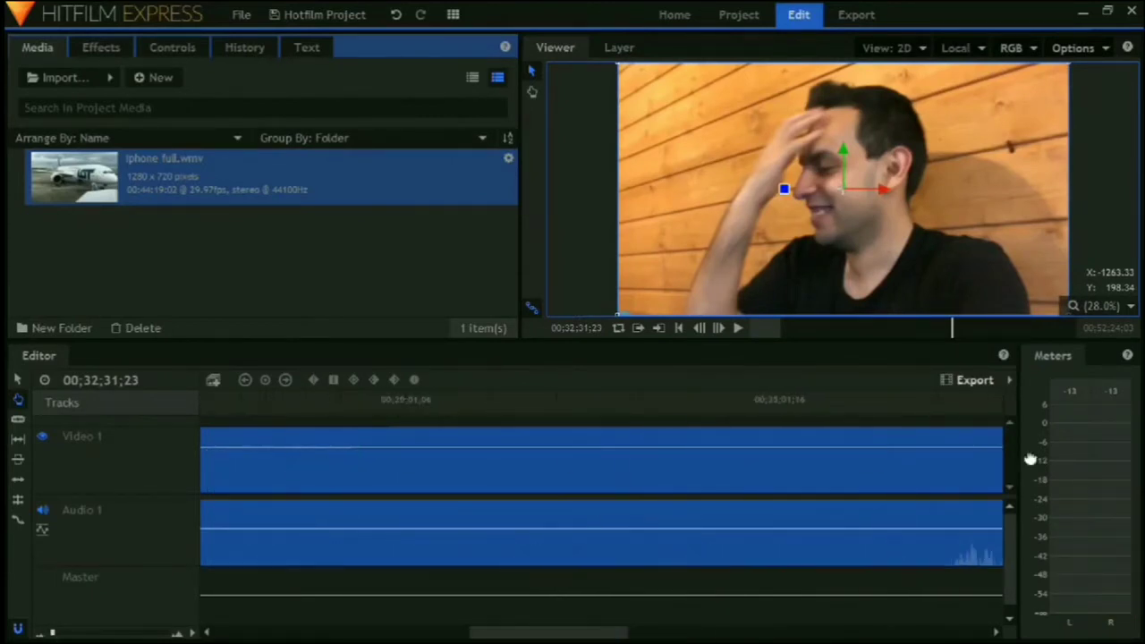
pyautogui.moveTo(634, 464)
pyautogui.mouseDown()
pyautogui.moveTo(621, 463)
pyautogui.moveTo(713, 494)
pyautogui.mouseUp()
pyautogui.scroll(1, 1011, 471)
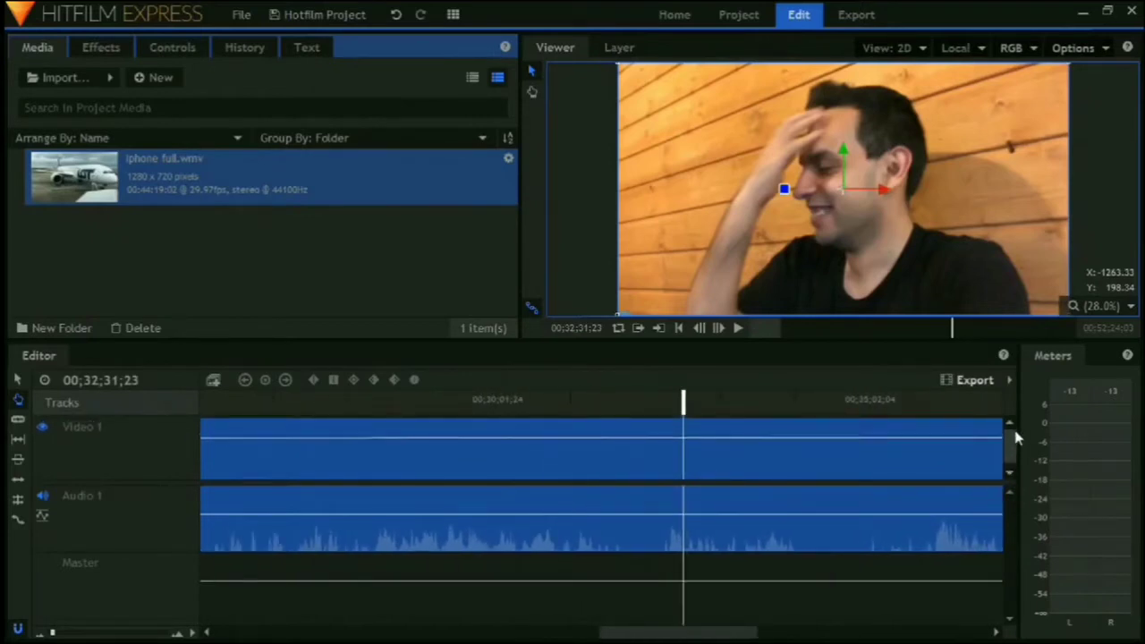
pyautogui.moveTo(695, 478); pyautogui.dragTo(817, 517)
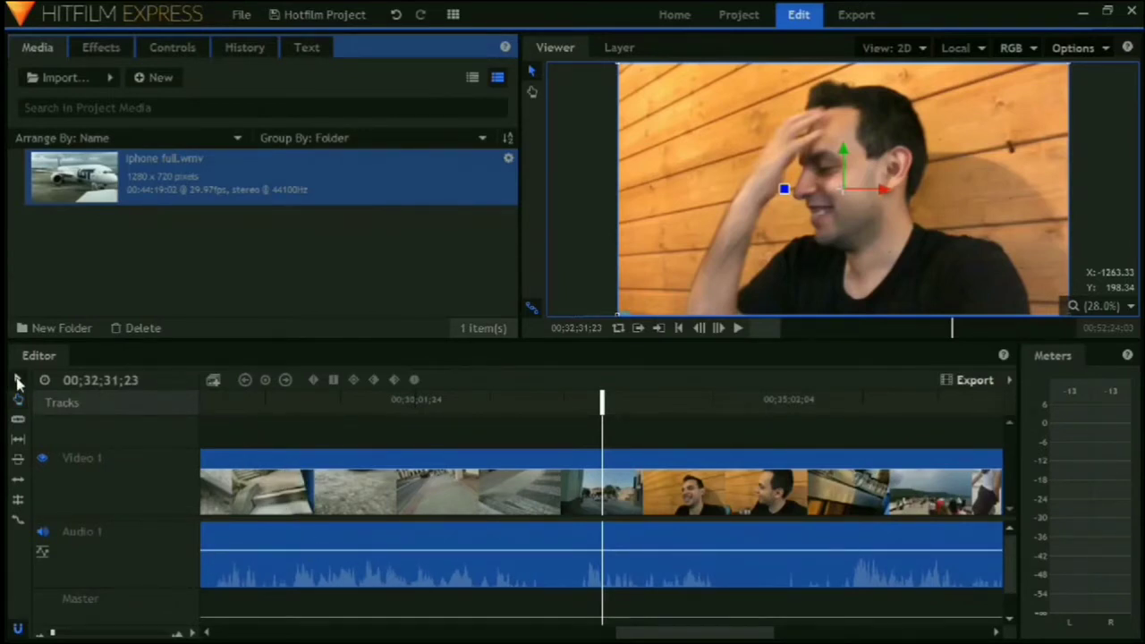
# Try lowering the video clip's Opacity line to about half and return it to 100
pyautogui.moveTo(289, 466)
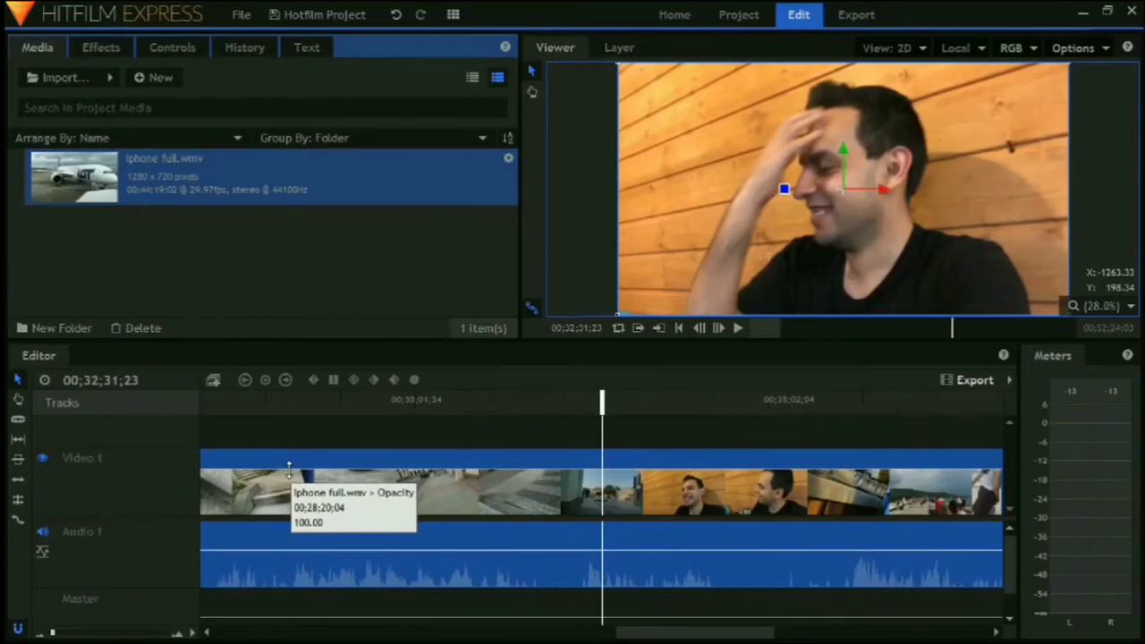
pyautogui.moveTo(288, 466)
pyautogui.mouseDown()
pyautogui.moveTo(285, 513)
pyautogui.moveTo(289, 450)
pyautogui.mouseUp()
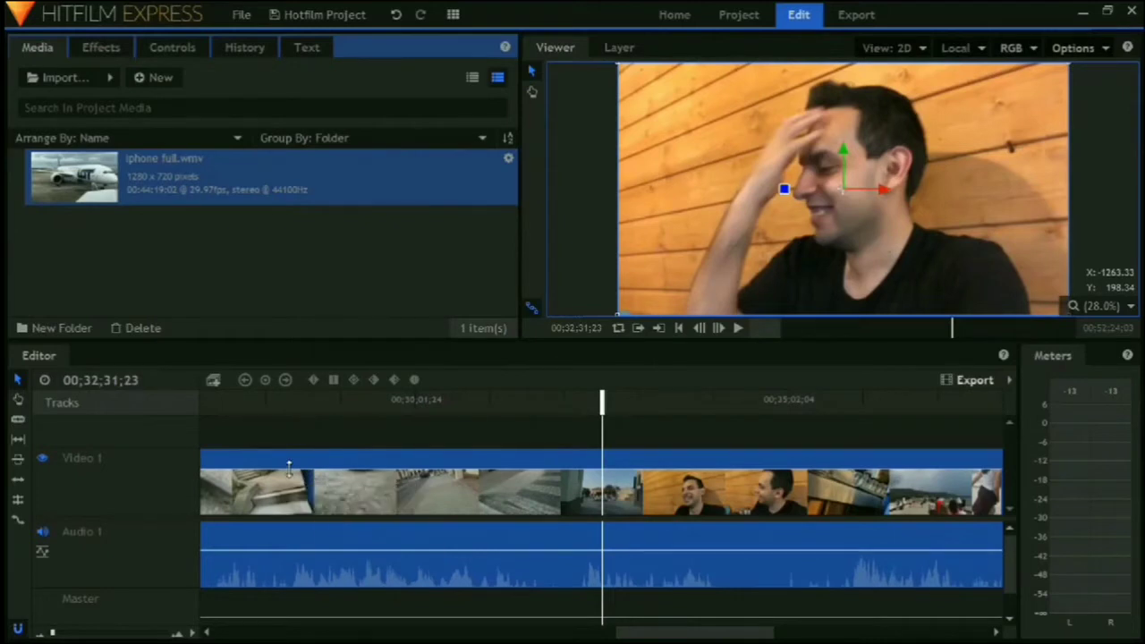
pyautogui.moveTo(275, 475); pyautogui.dragTo(279, 488)
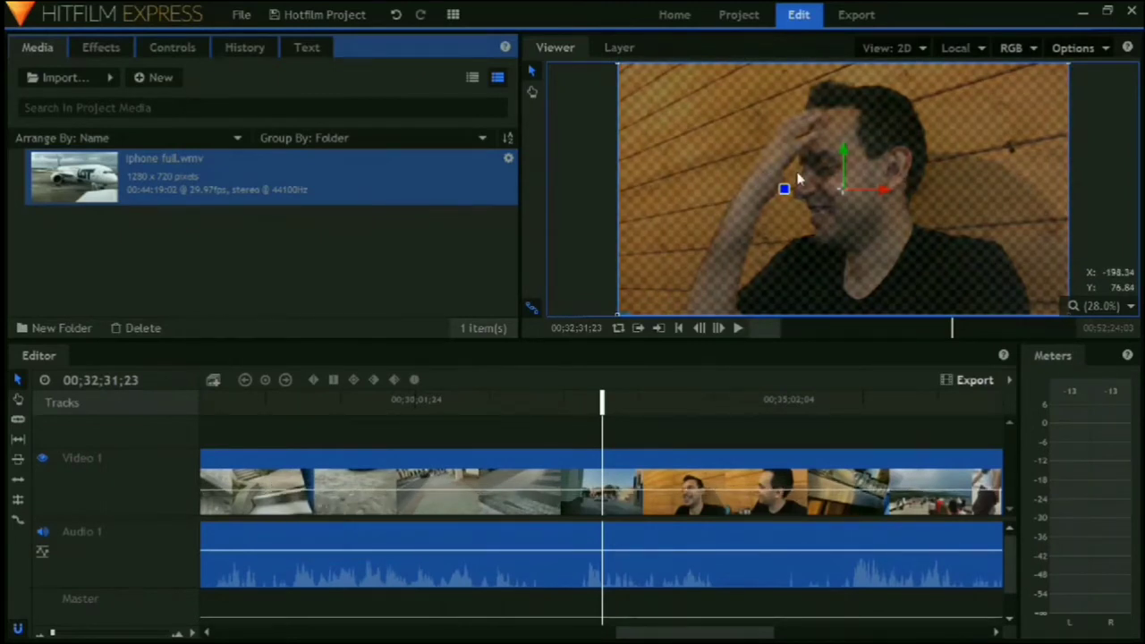
pyautogui.moveTo(376, 490); pyautogui.dragTo(379, 537)
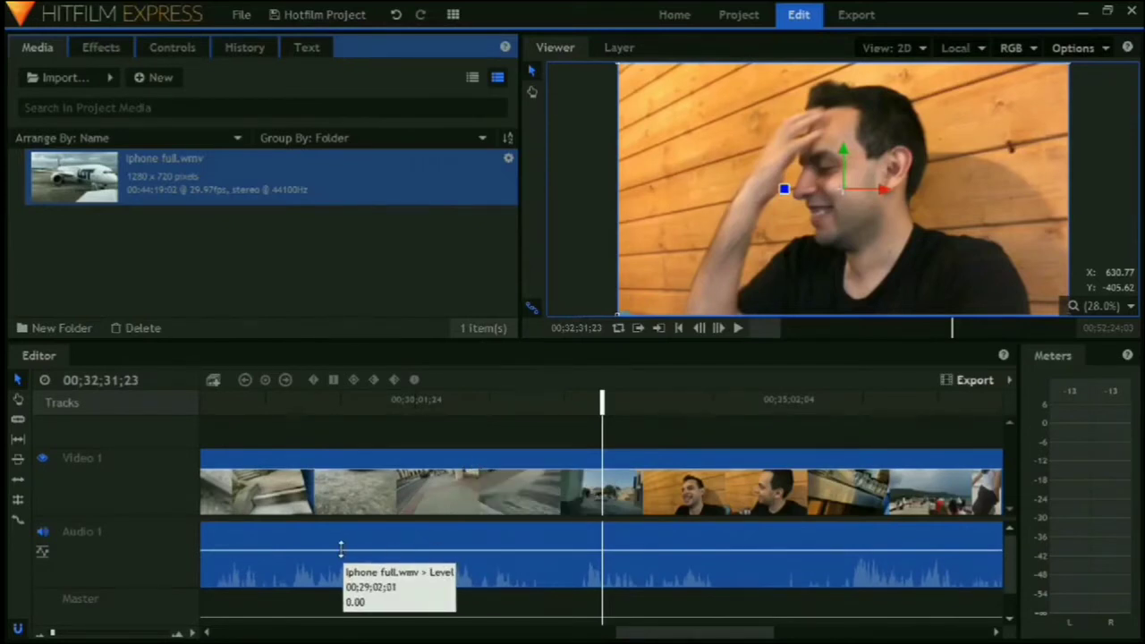
# Try the audio clip's Level at 12, -10.67 and -60, and return it to about 0
pyautogui.moveTo(341, 548)
pyautogui.mouseDown()
pyautogui.moveTo(348, 524)
pyautogui.moveTo(341, 594)
pyautogui.moveTo(347, 548)
pyautogui.mouseUp()
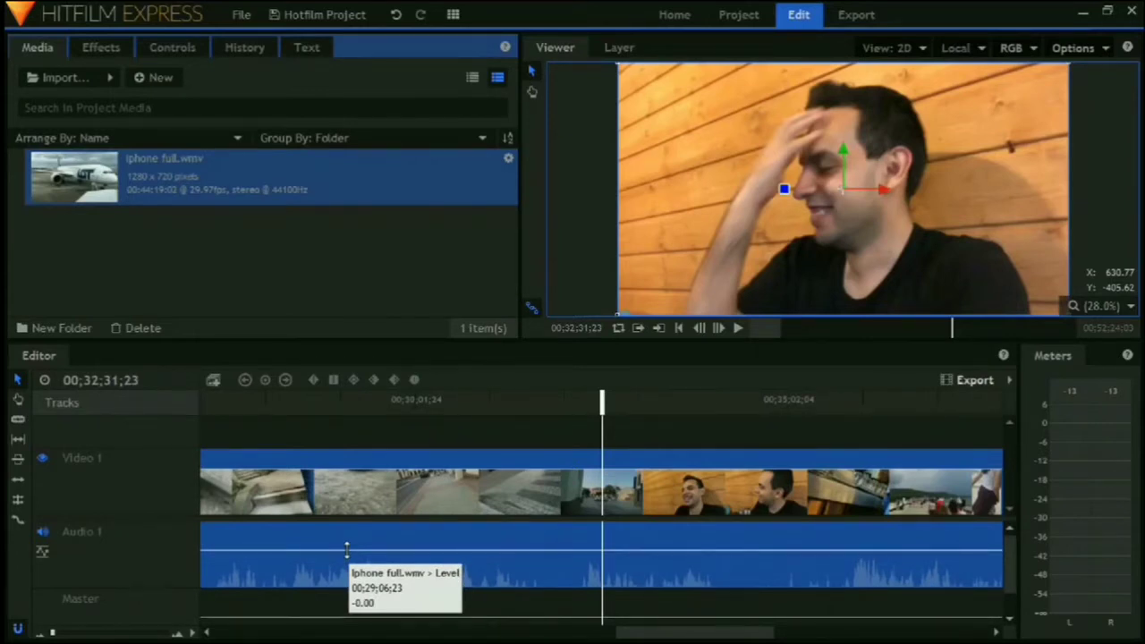
pyautogui.moveTo(346, 548); pyautogui.dragTo(358, 533)
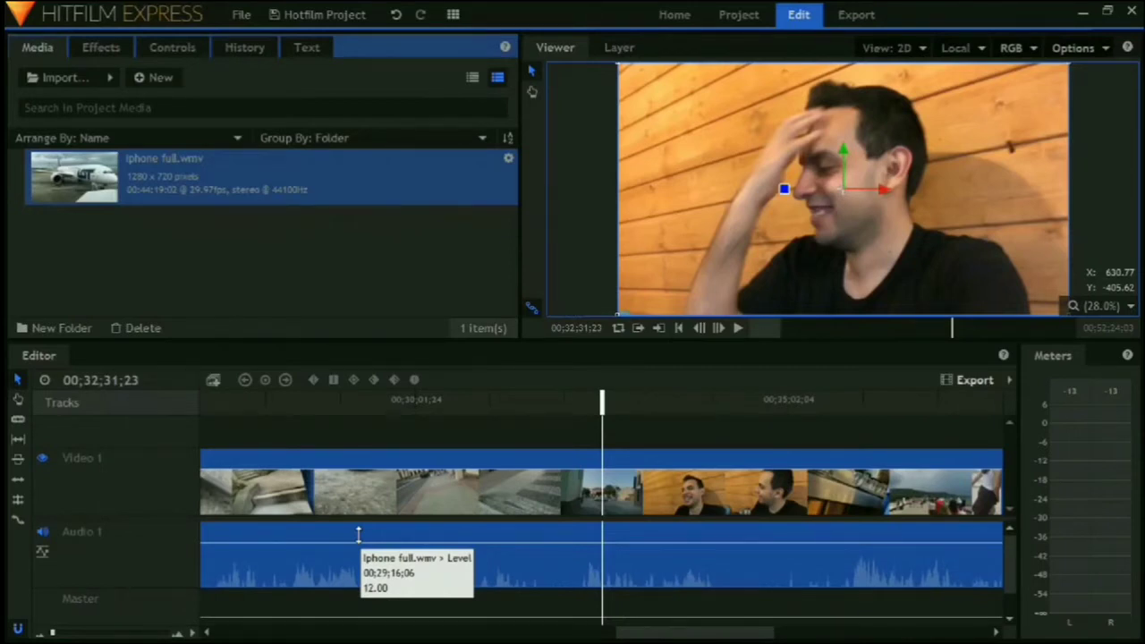
pyautogui.moveTo(358, 533); pyautogui.dragTo(366, 556)
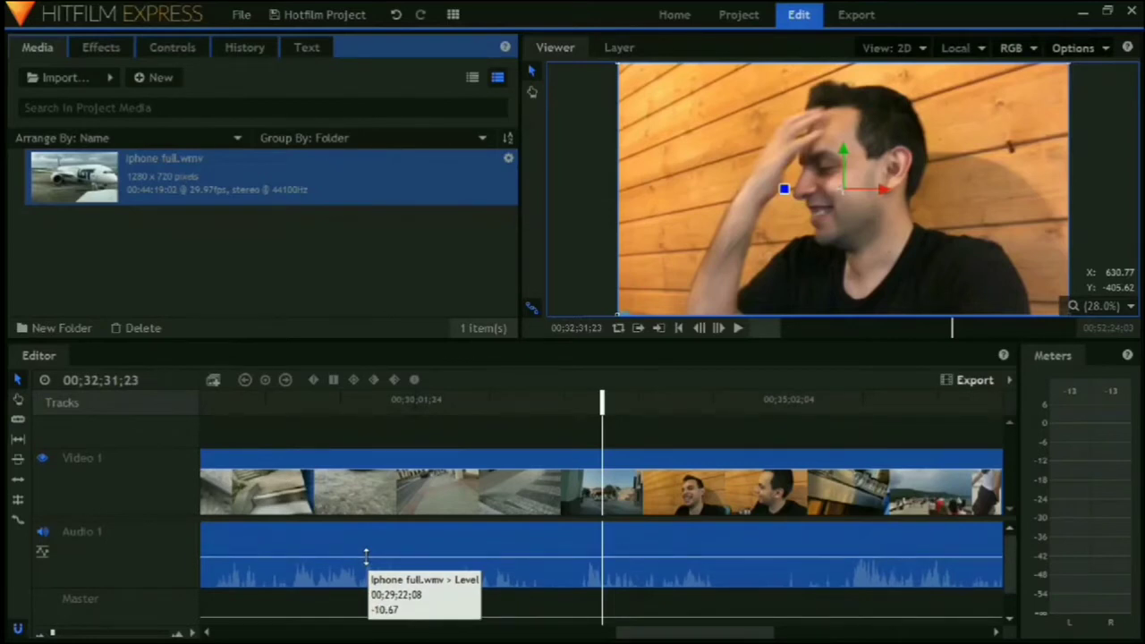
pyautogui.moveTo(366, 556); pyautogui.dragTo(366, 599)
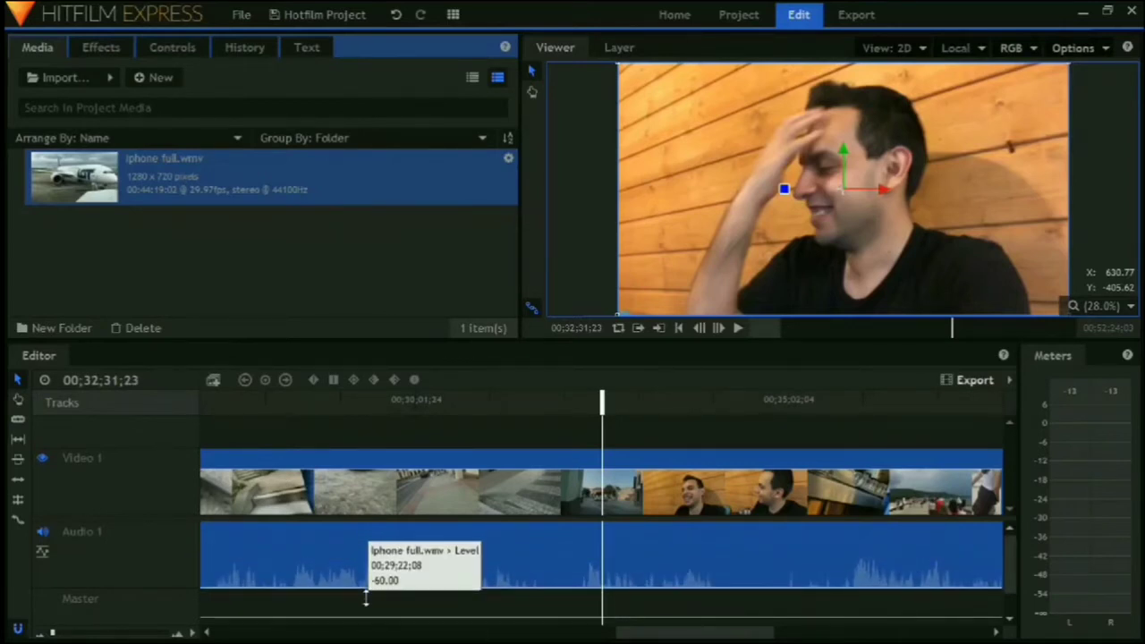
pyautogui.moveTo(366, 599); pyautogui.dragTo(380, 548)
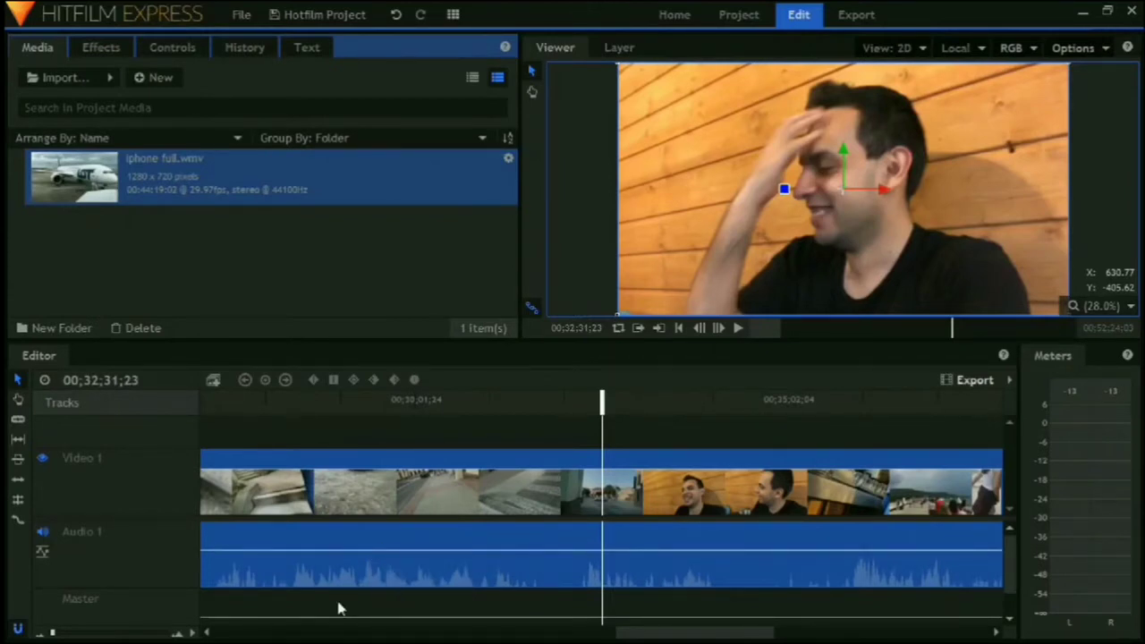
# Slice the linked video and audio clip at three points ahead of the playhead position
pyautogui.click(18, 420)
pyautogui.click(364, 499)
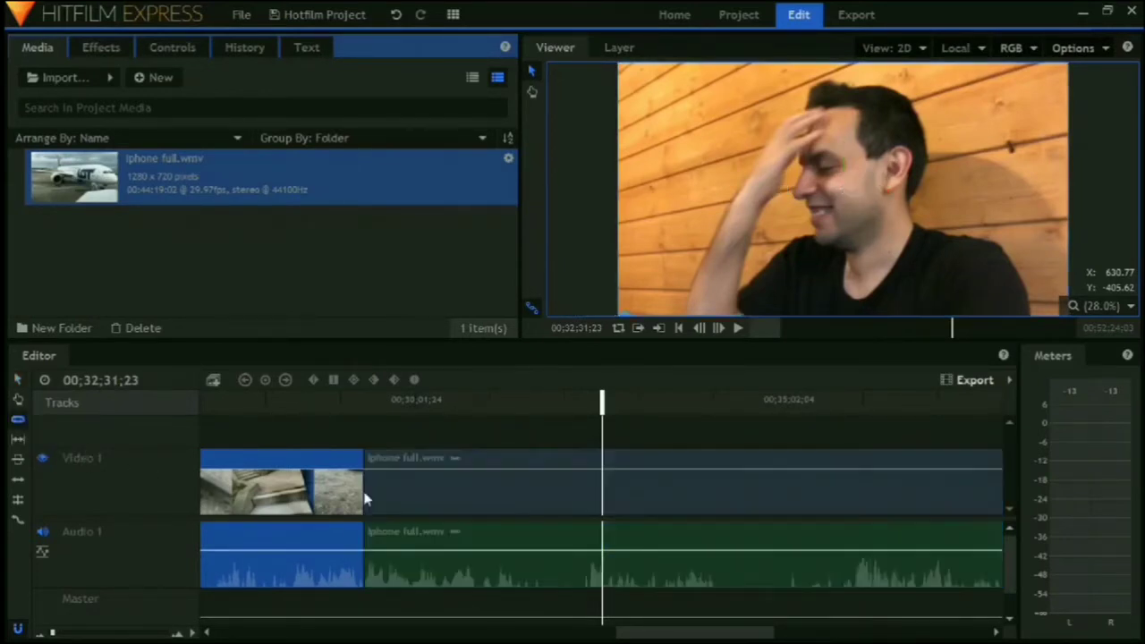
pyautogui.click(273, 497)
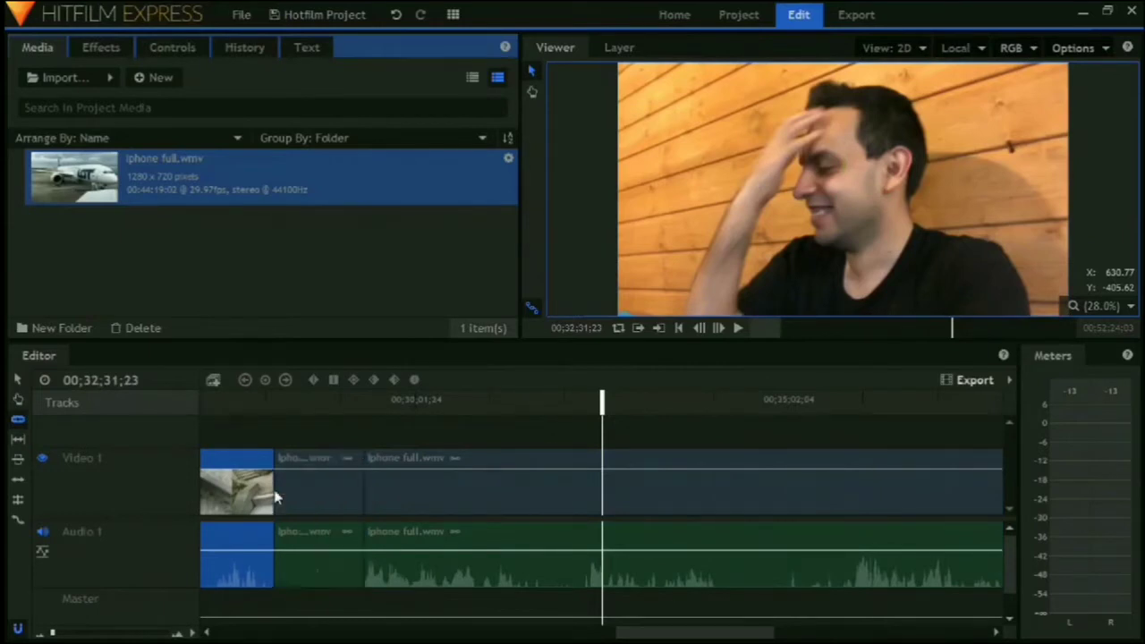
pyautogui.click(222, 497)
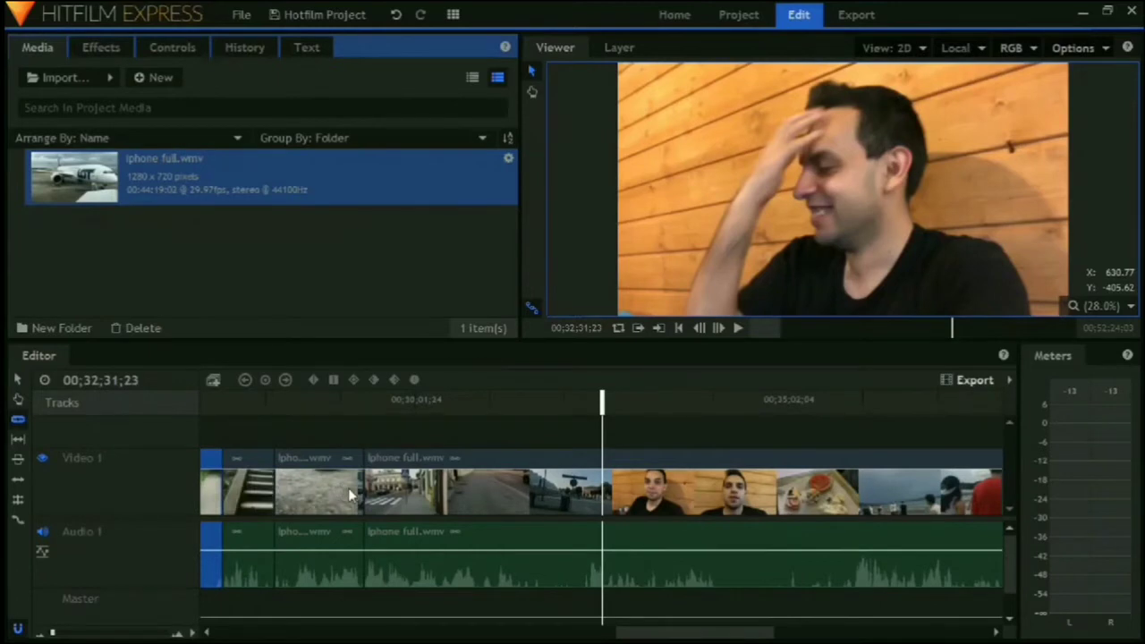
# Undo the three slices so the video and audio are a single clip again
pyautogui.hotkey('ctrl', 'z')
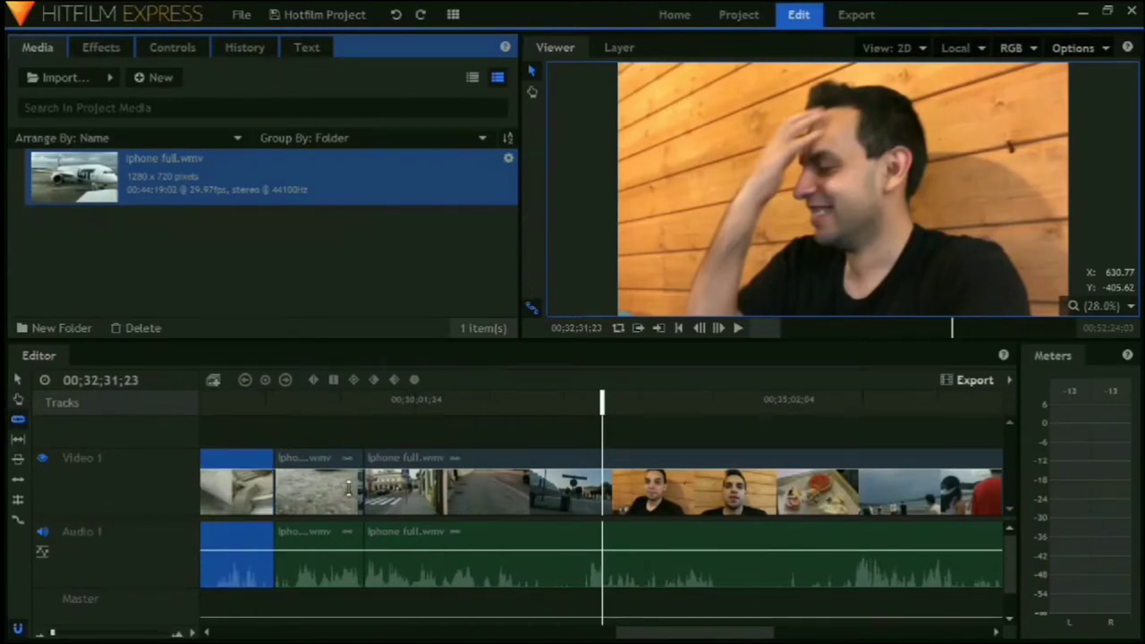
pyautogui.hotkey('ctrl', 'z')
pyautogui.hotkey('ctrl', 'z')
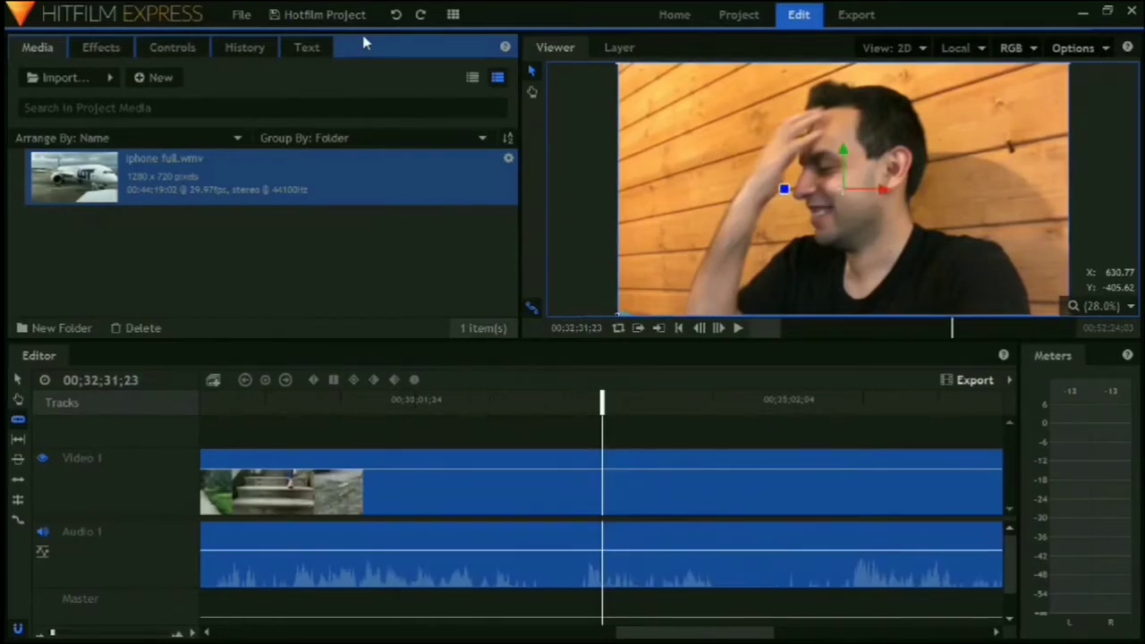
# Slice the linked video and audio clip at two points shortly before the playhead
pyautogui.click(398, 16)
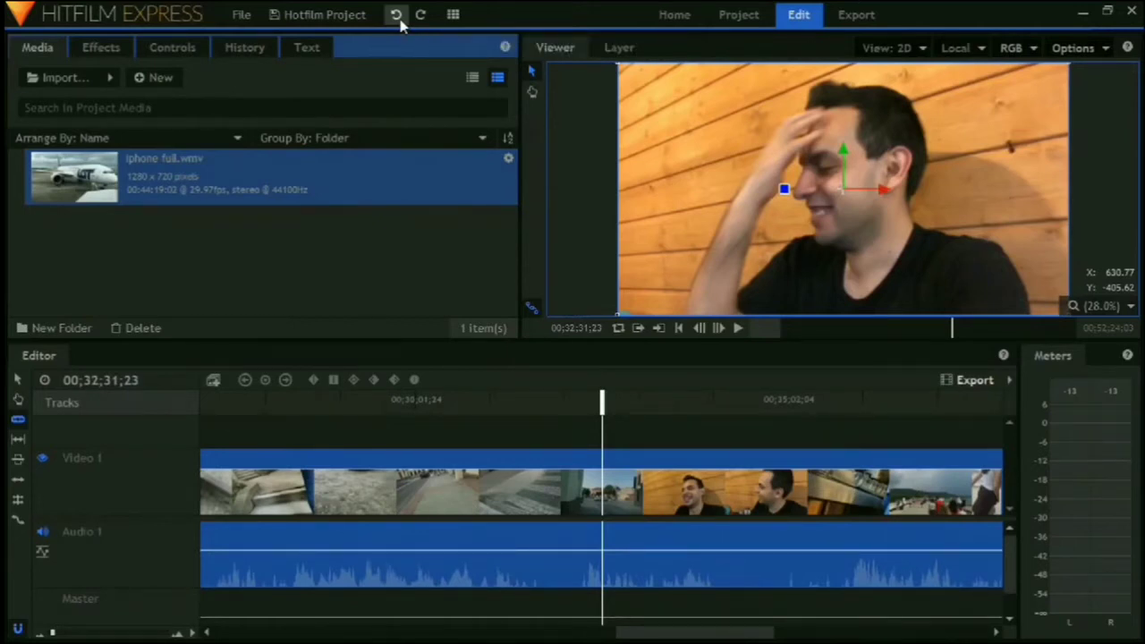
pyautogui.click(20, 421)
pyautogui.click(437, 506)
pyautogui.click(503, 503)
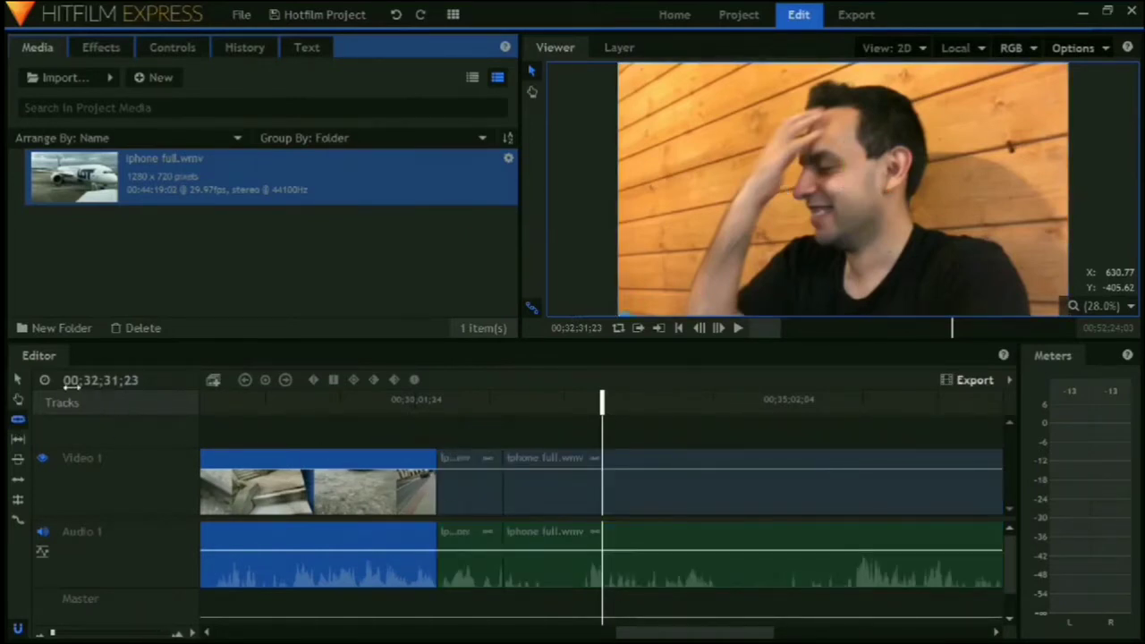
# Try deleting the short segment between the two slices, and undo the deletion and both slices
pyautogui.click(17, 380)
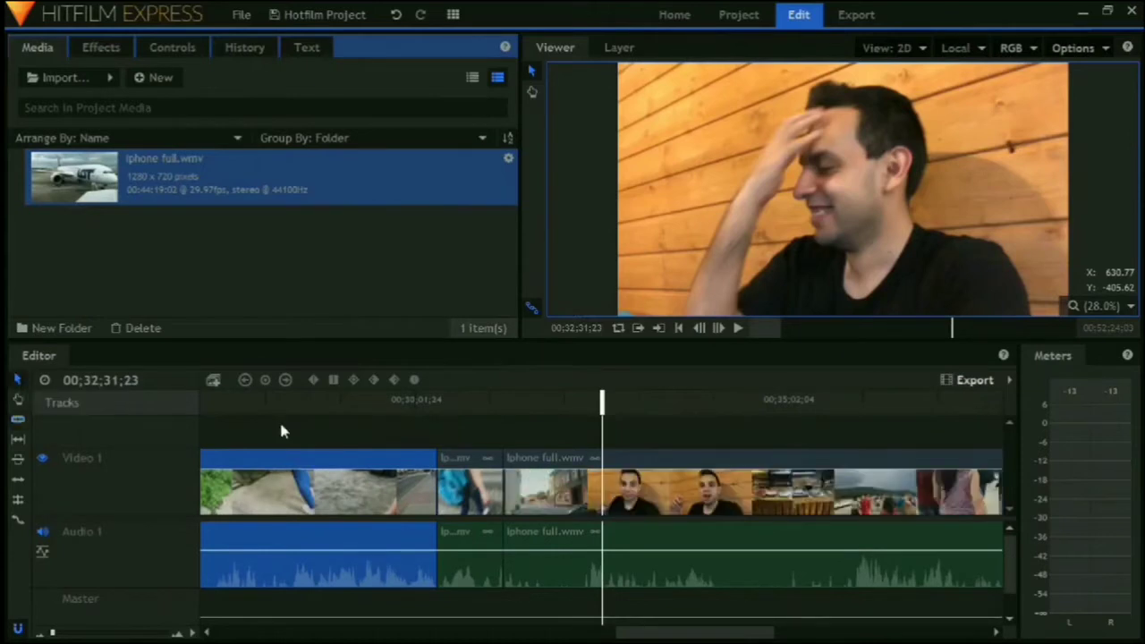
pyautogui.click(480, 503)
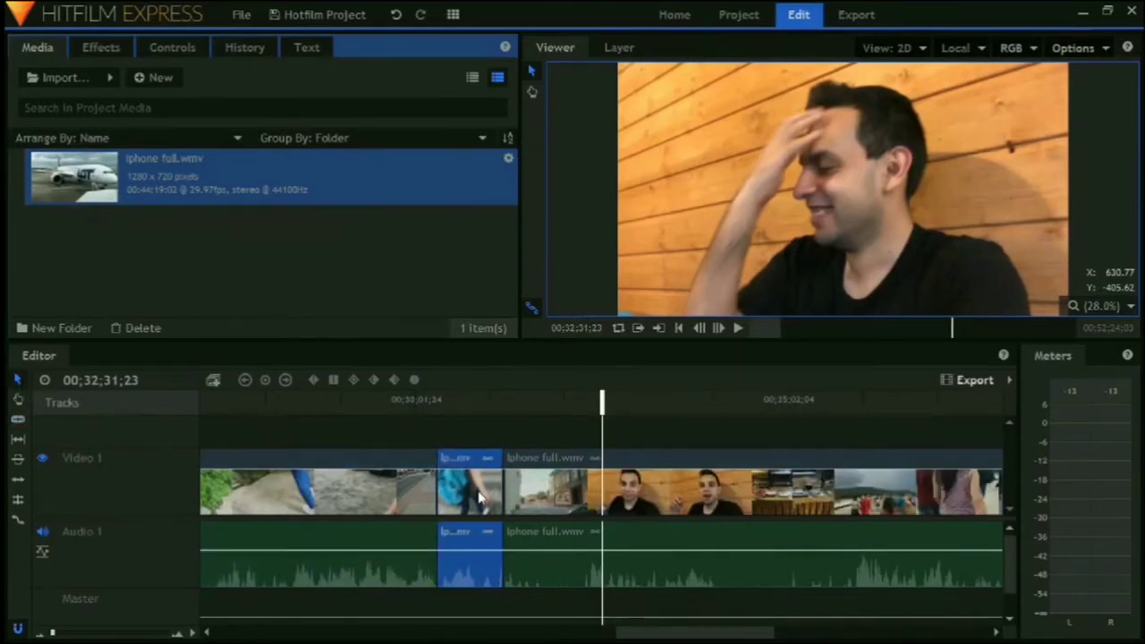
pyautogui.press('Delete')
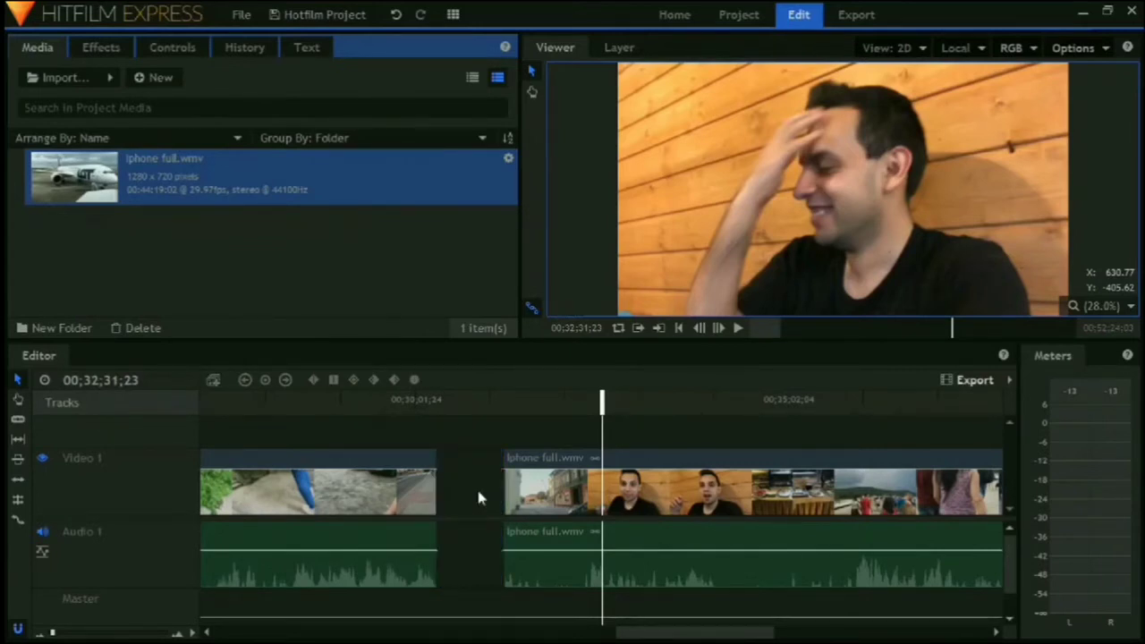
pyautogui.hotkey('ctrl', 'z')
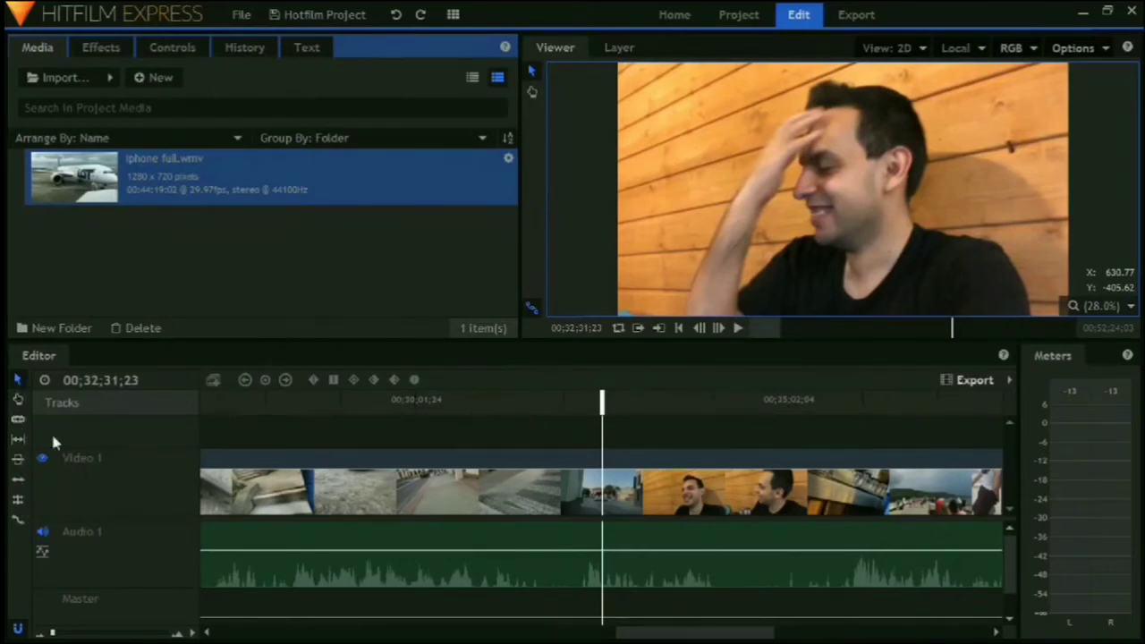
# Try speeds of 200% and 50% in the whole clip's Speed/Duration settings and cancel the change
pyautogui.rightClick(480, 492)
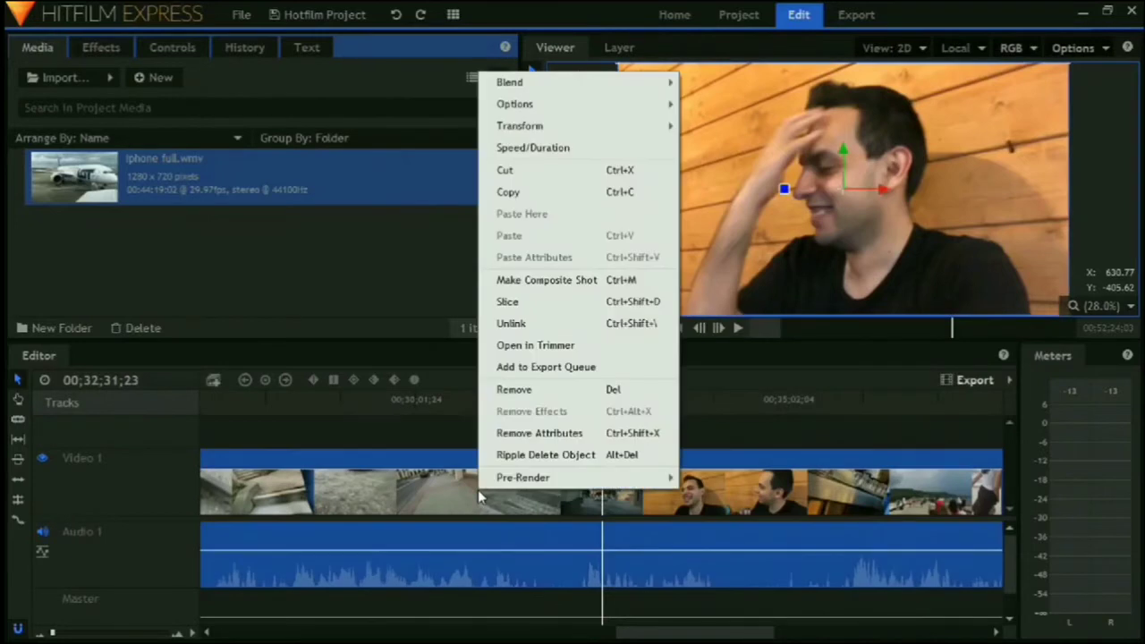
pyautogui.click(551, 149)
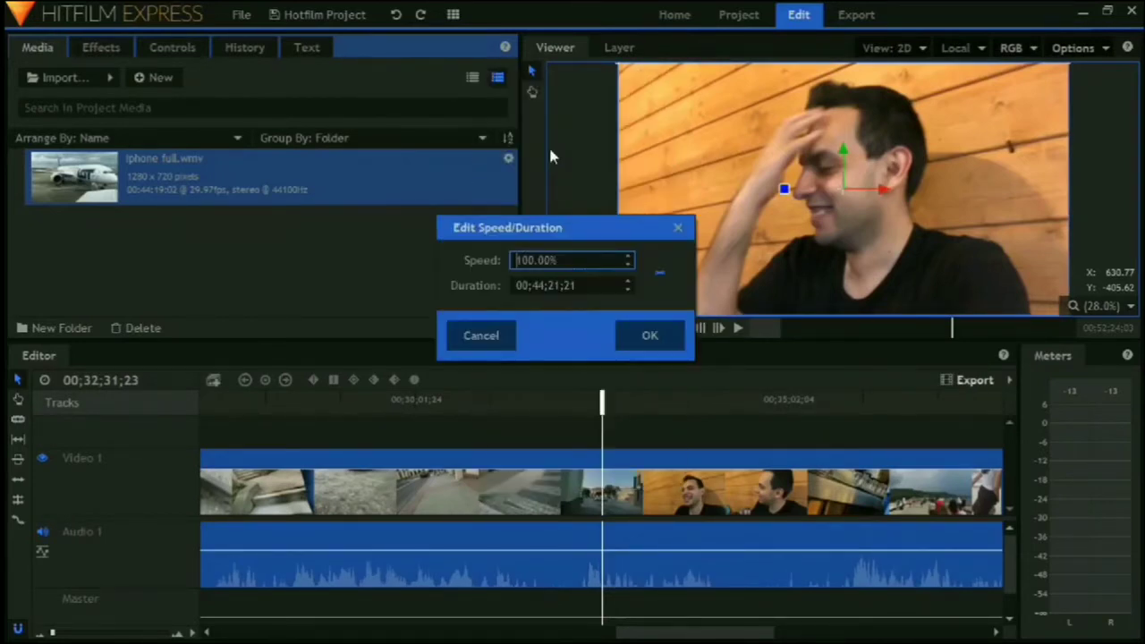
pyautogui.click(627, 256)
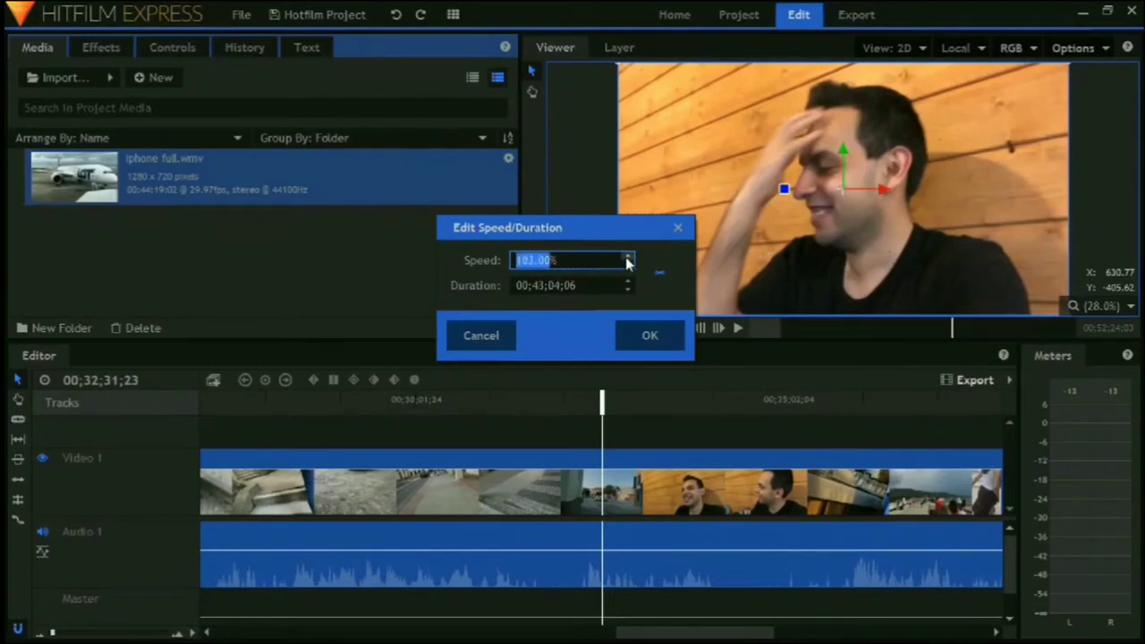
pyautogui.click(627, 256)
pyautogui.write('200')
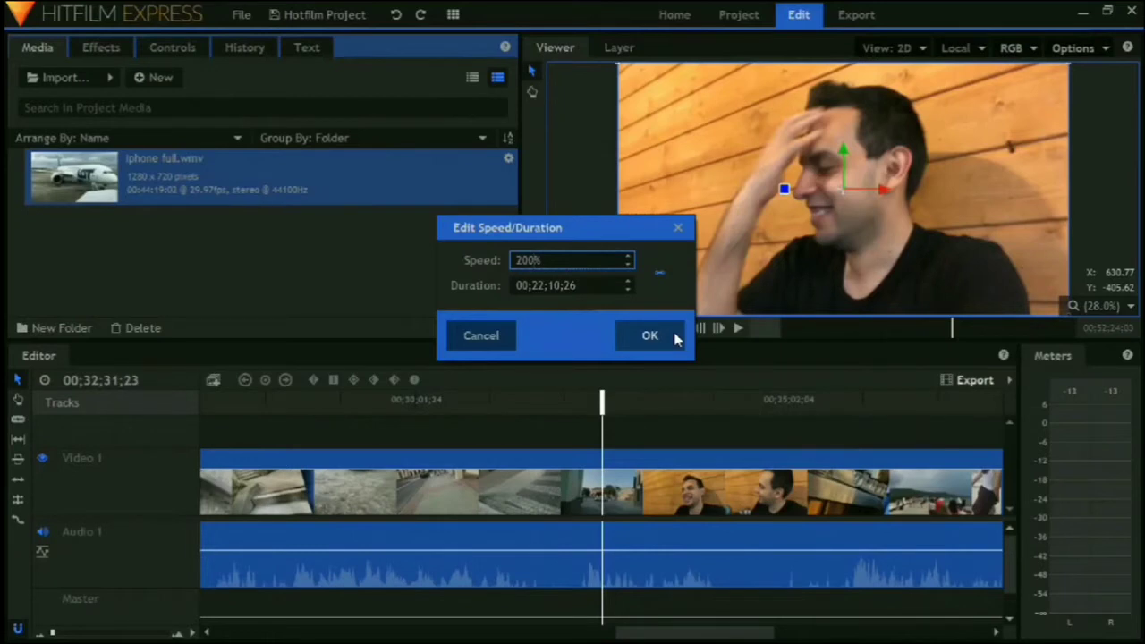
pyautogui.write('50')
pyautogui.click(473, 335)
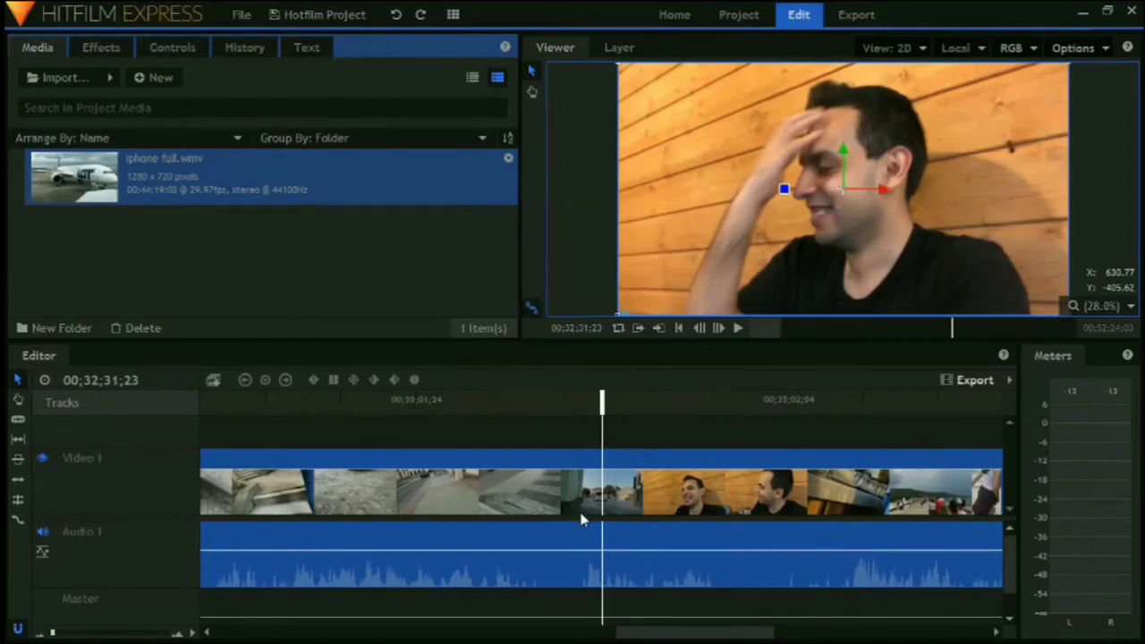
# Slice the clip at two points before the playhead to isolate a short middle segment
pyautogui.click(18, 417)
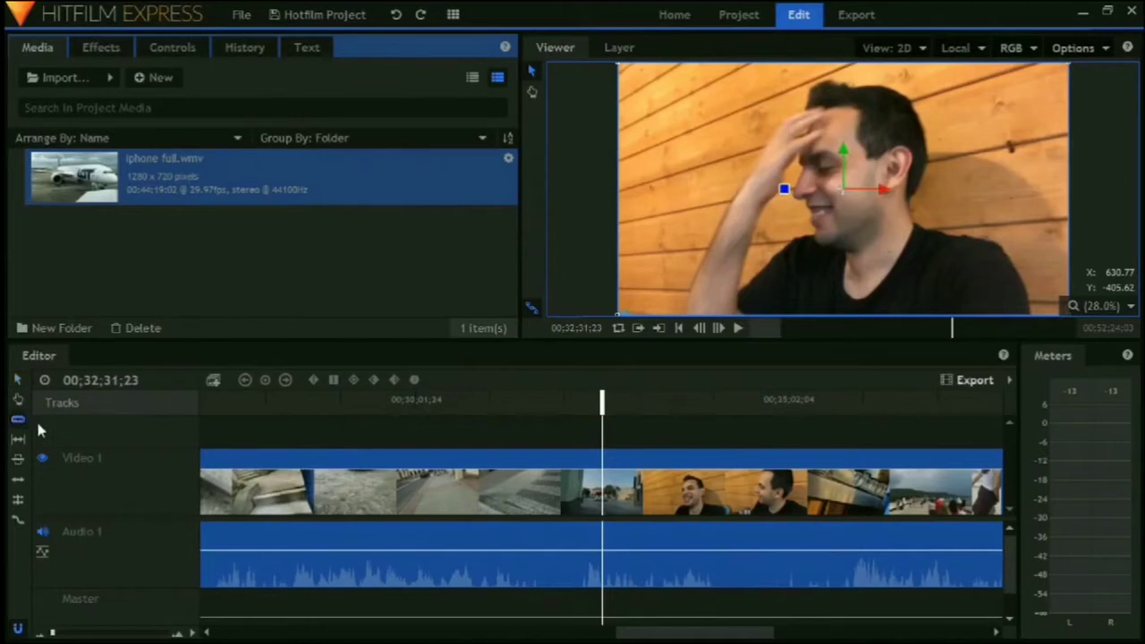
pyautogui.click(459, 501)
pyautogui.click(519, 506)
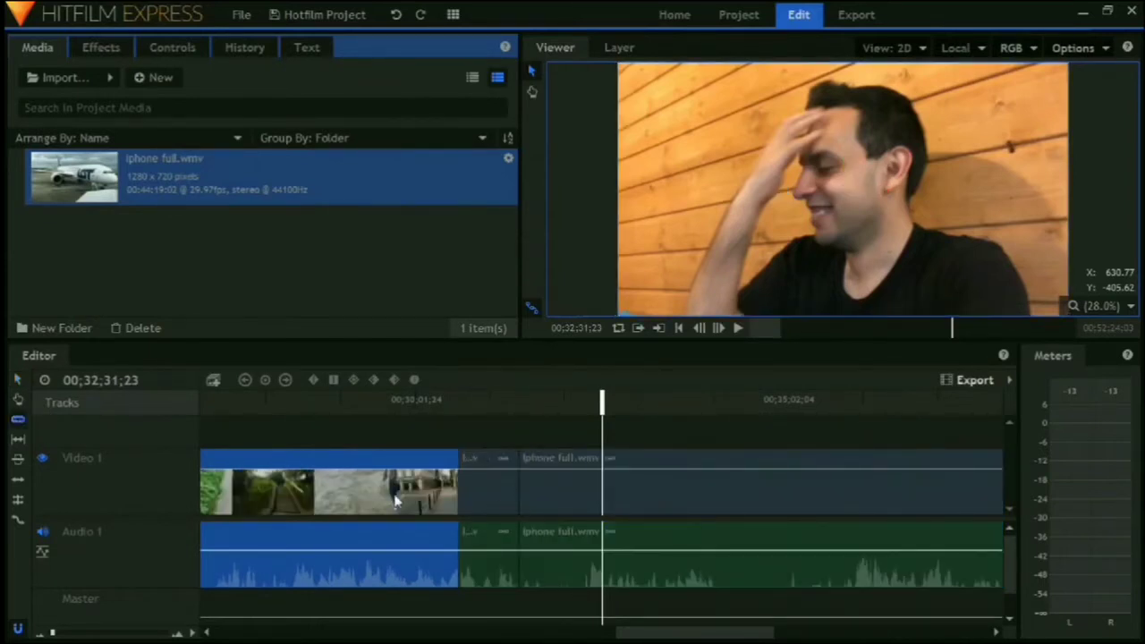
# Set the speed of the short middle segment to 50%
pyautogui.click(18, 379)
pyautogui.click(487, 487)
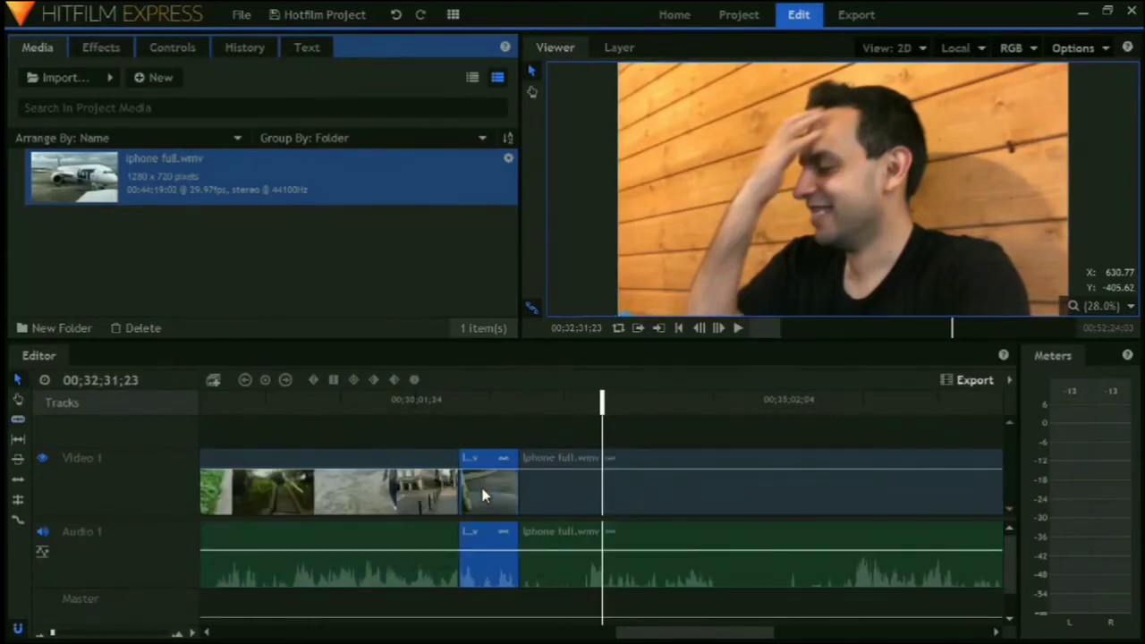
pyautogui.rightClick(483, 492)
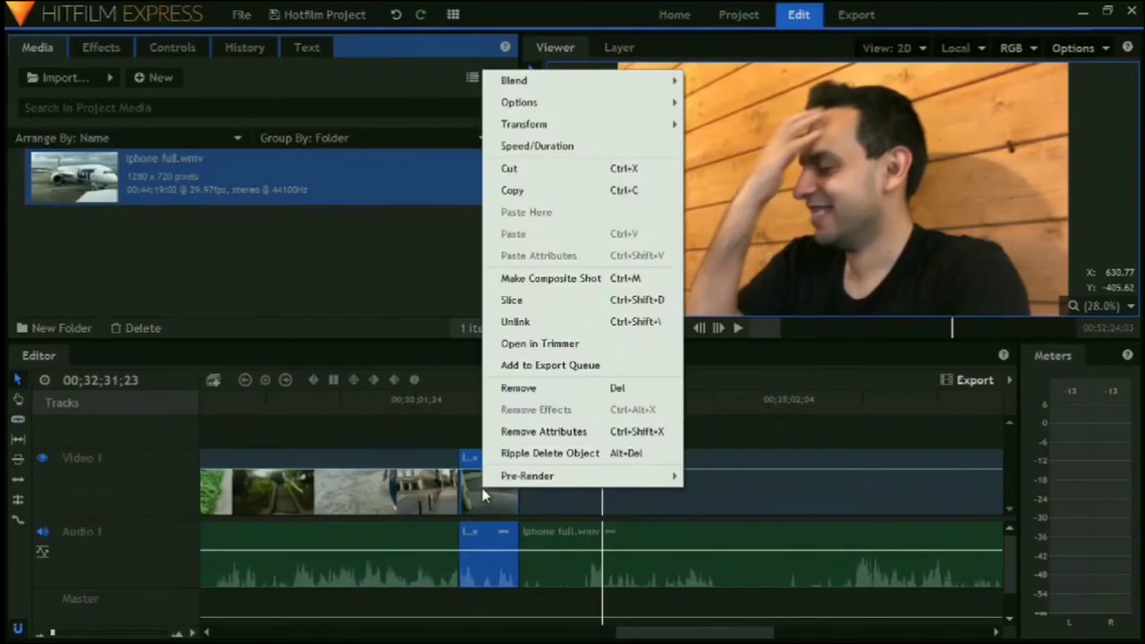
pyautogui.click(537, 145)
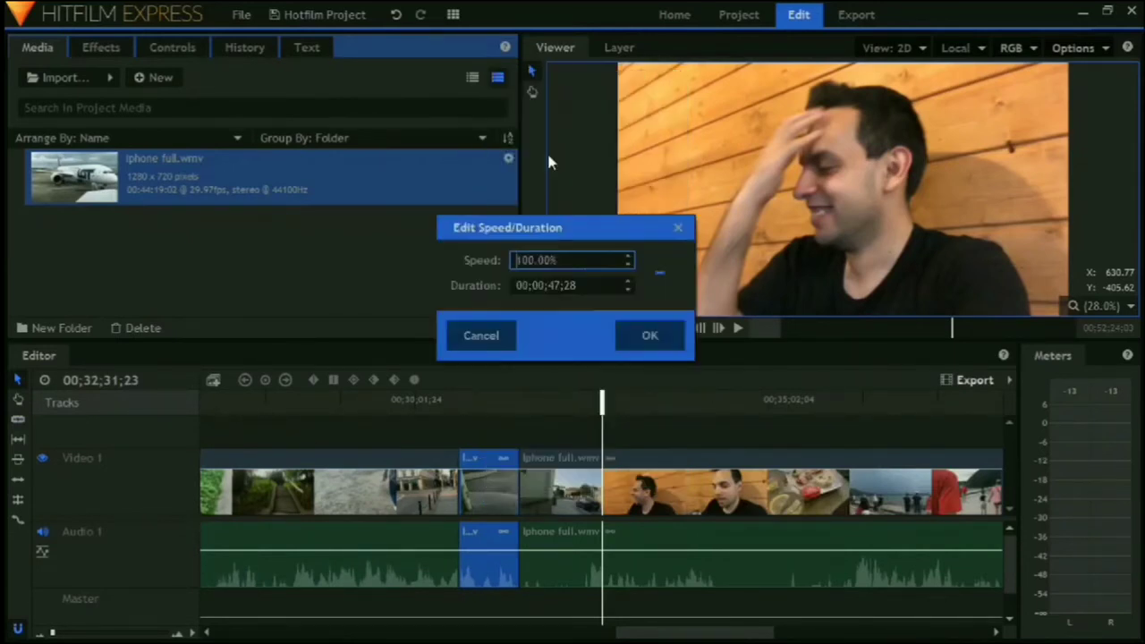
pyautogui.doubleClick(570, 257)
pyautogui.write('50')
pyautogui.click(647, 335)
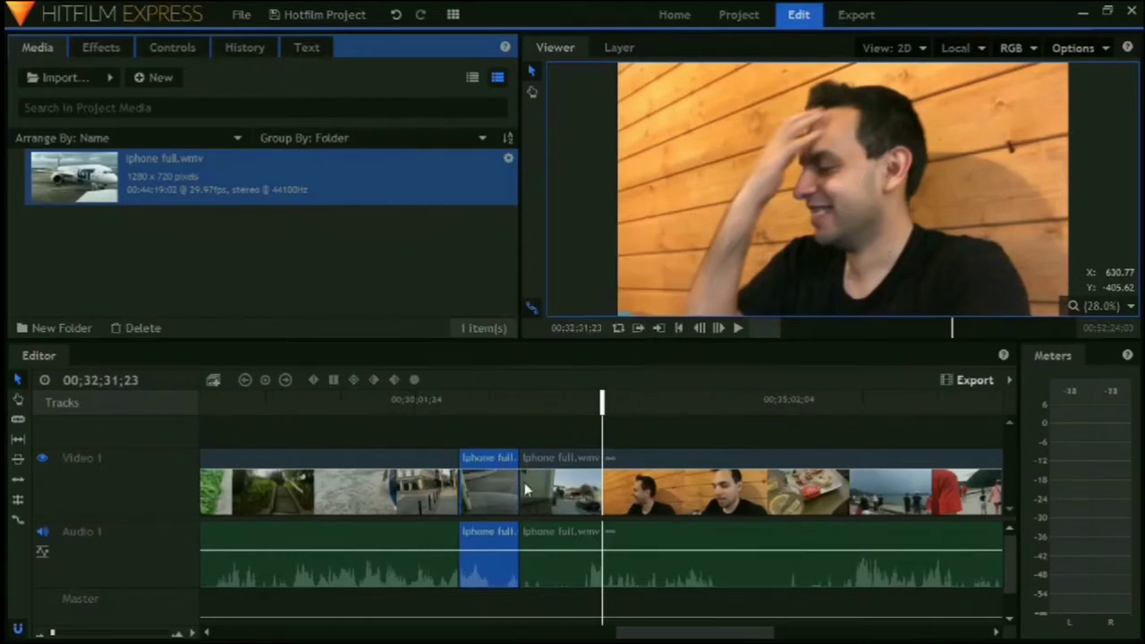
# Move the following clip later on the timeline and extend the slowed segment to meet it
pyautogui.moveTo(543, 482); pyautogui.dragTo(626, 506)
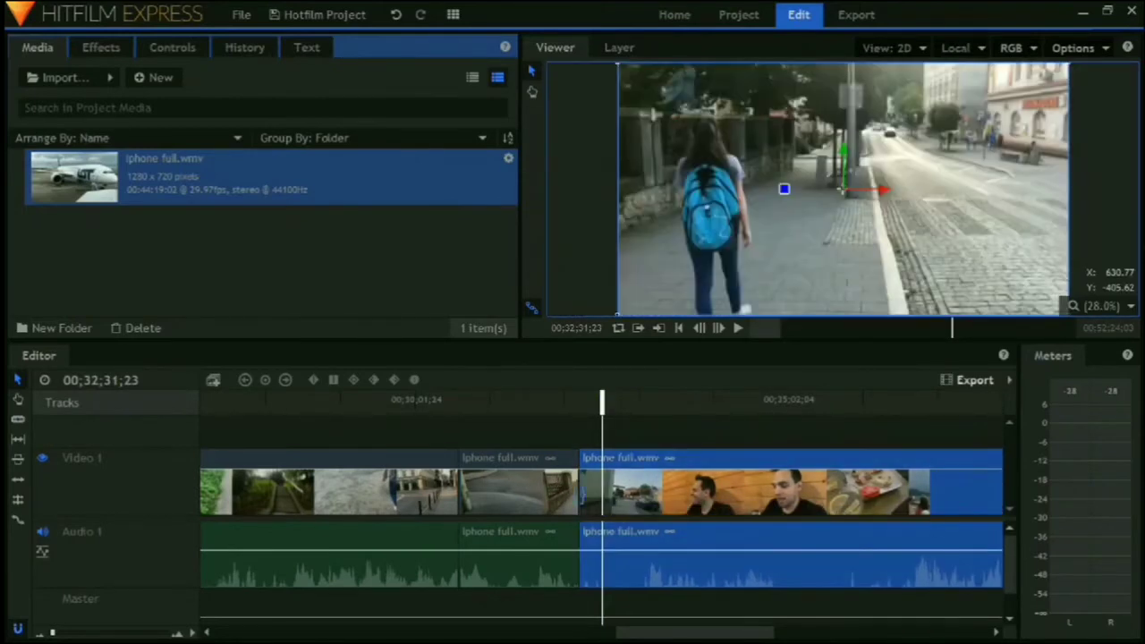
pyautogui.click(491, 505)
# Place the playhead inside the slowed segment at about 00;31;02;06 and preview it by playing and pausing
pyautogui.click(490, 402)
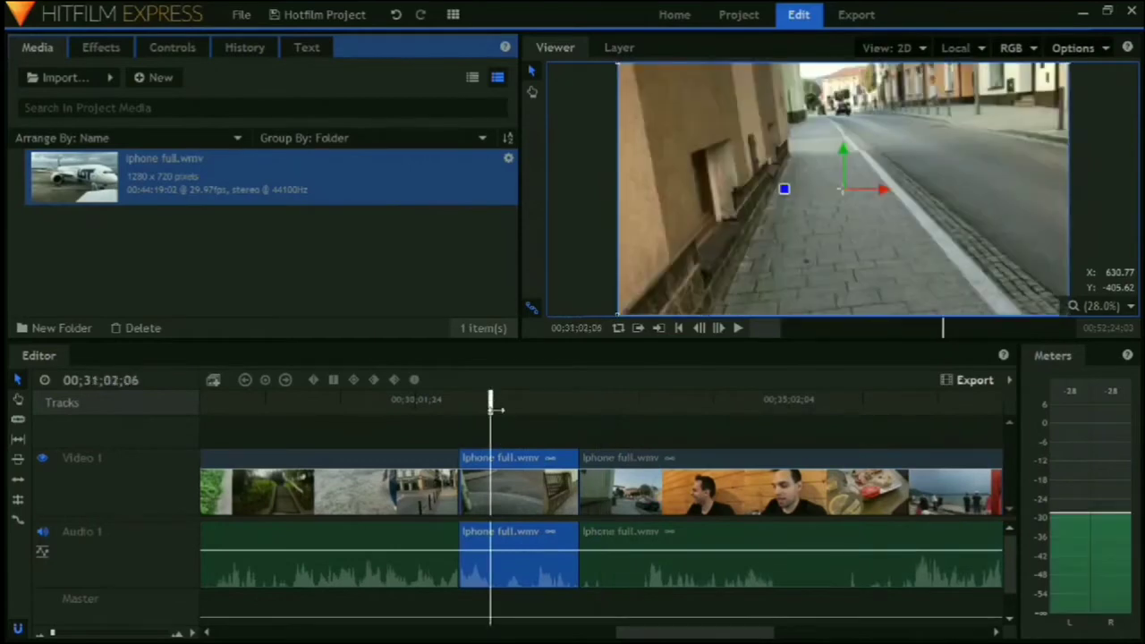
pyautogui.press('space')
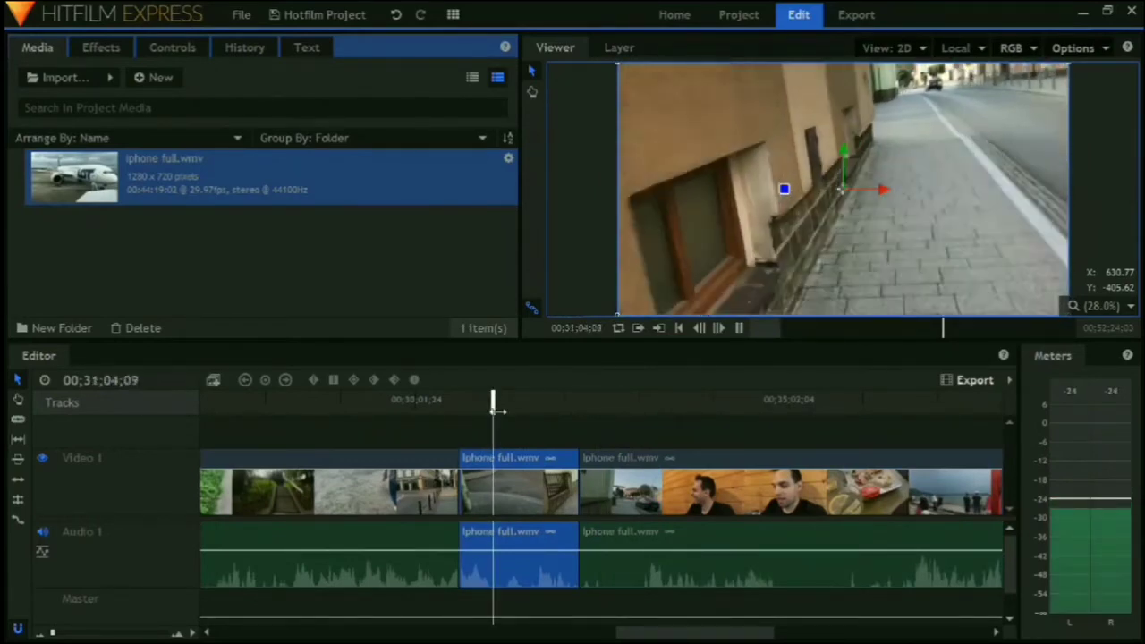
pyautogui.press('space')
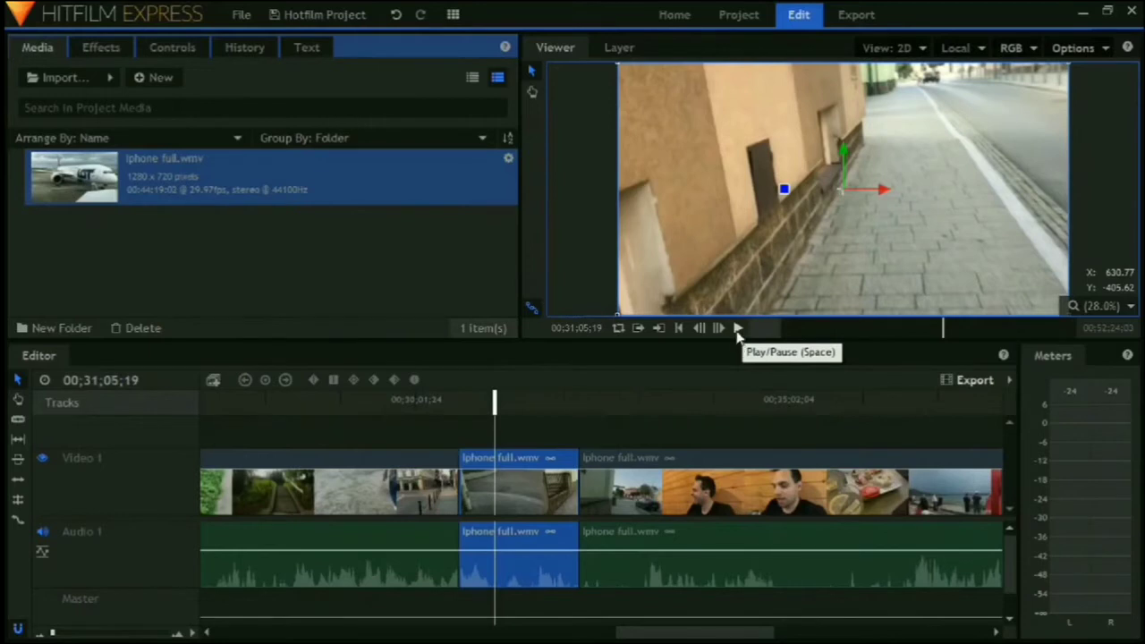
pyautogui.click(738, 329)
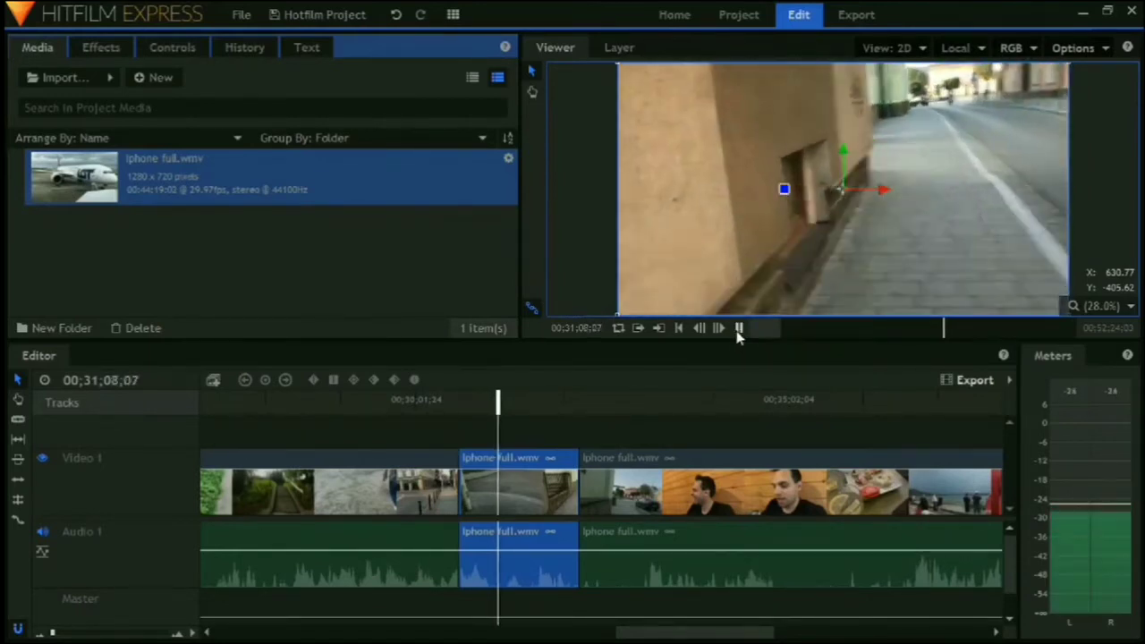
pyautogui.click(738, 331)
pyautogui.click(738, 331)
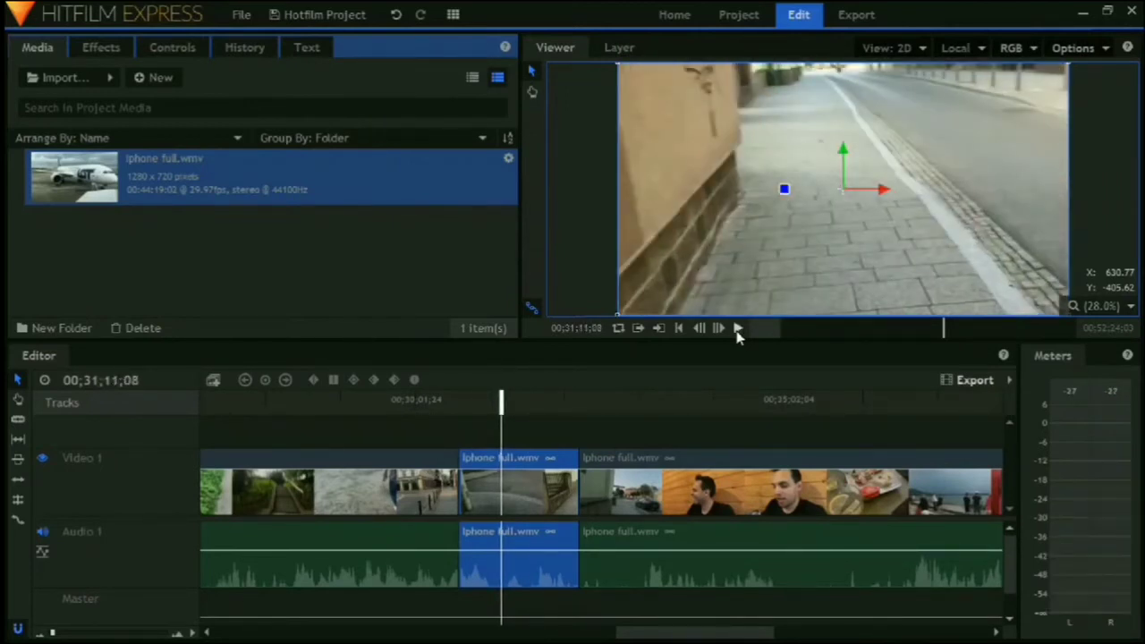
pyautogui.press('space')
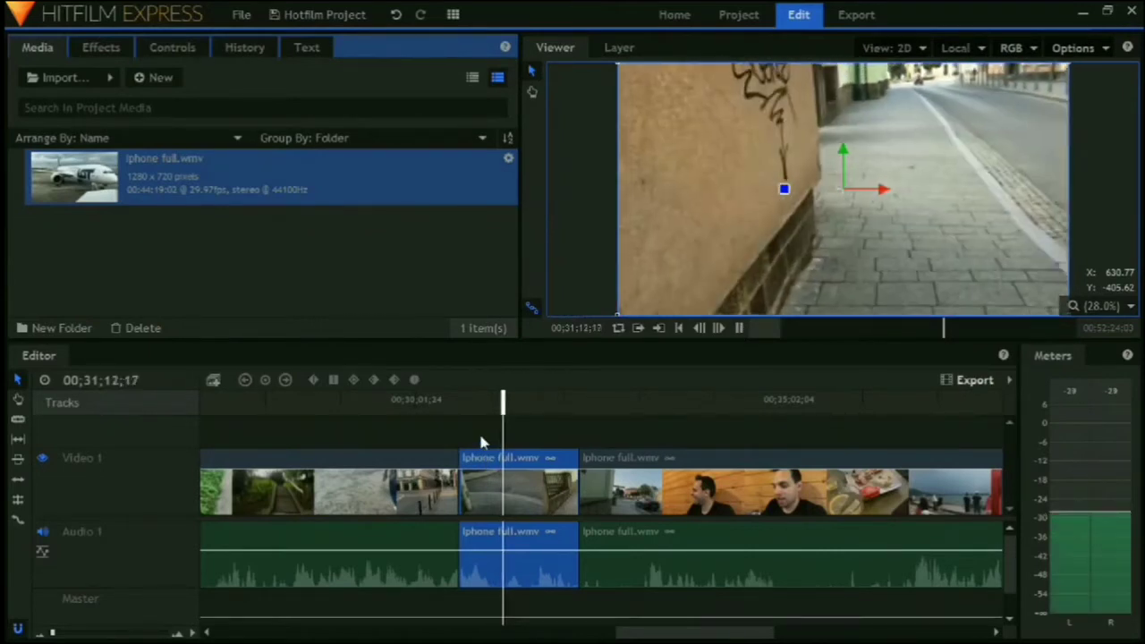
pyautogui.press('space')
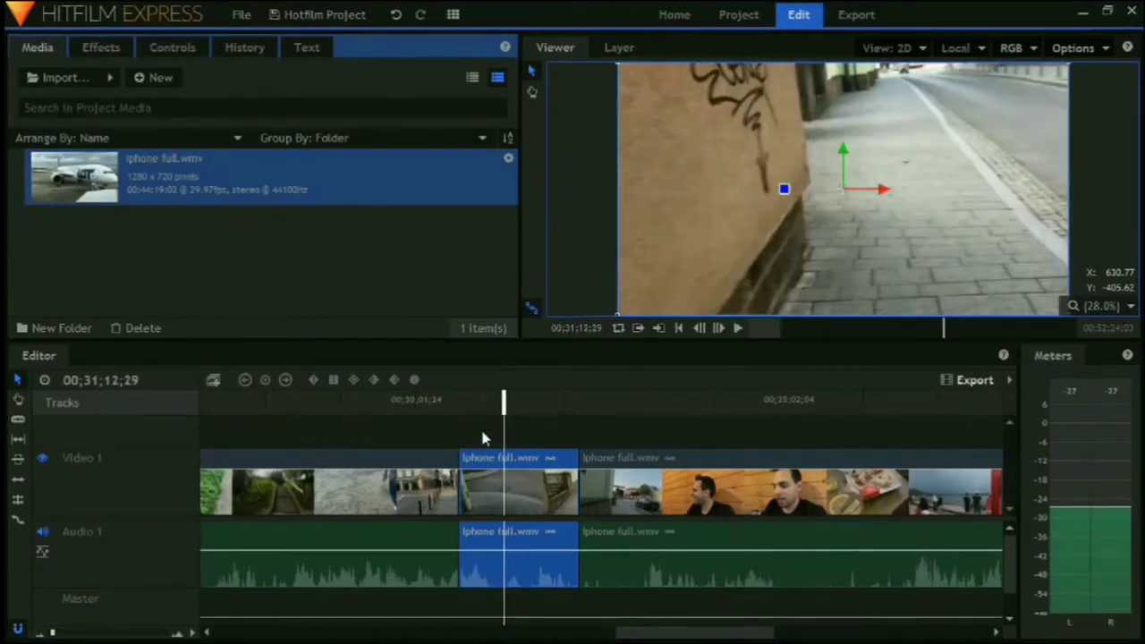
# Undo the segment's speed and position changes and both slices to restore the single linked clip
pyautogui.click(398, 15)
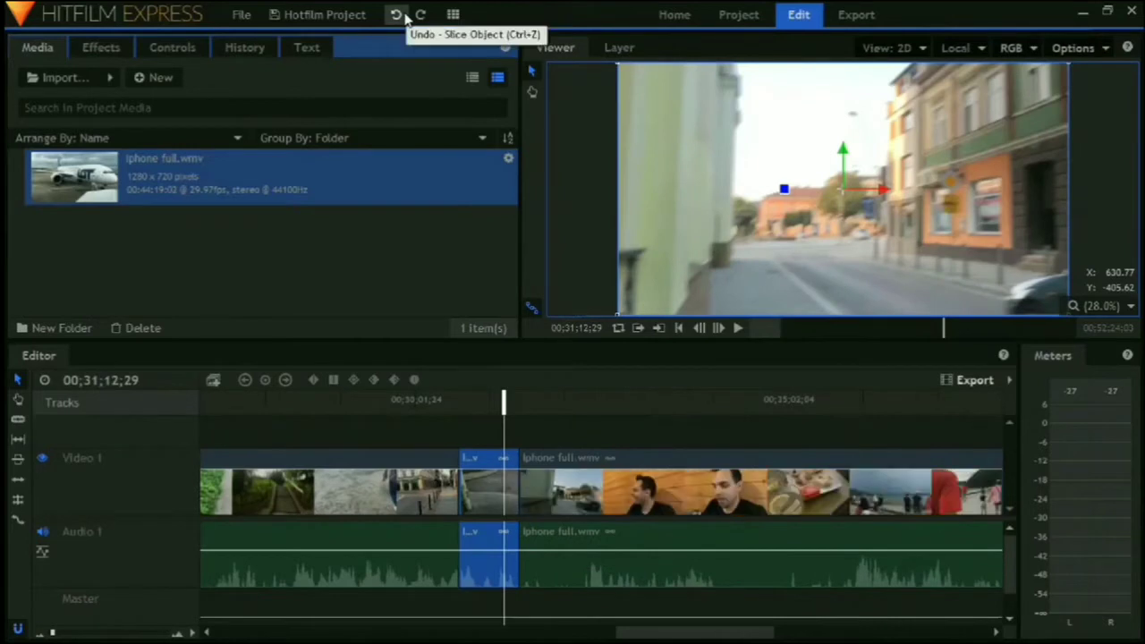
pyautogui.click(398, 14)
pyautogui.click(399, 15)
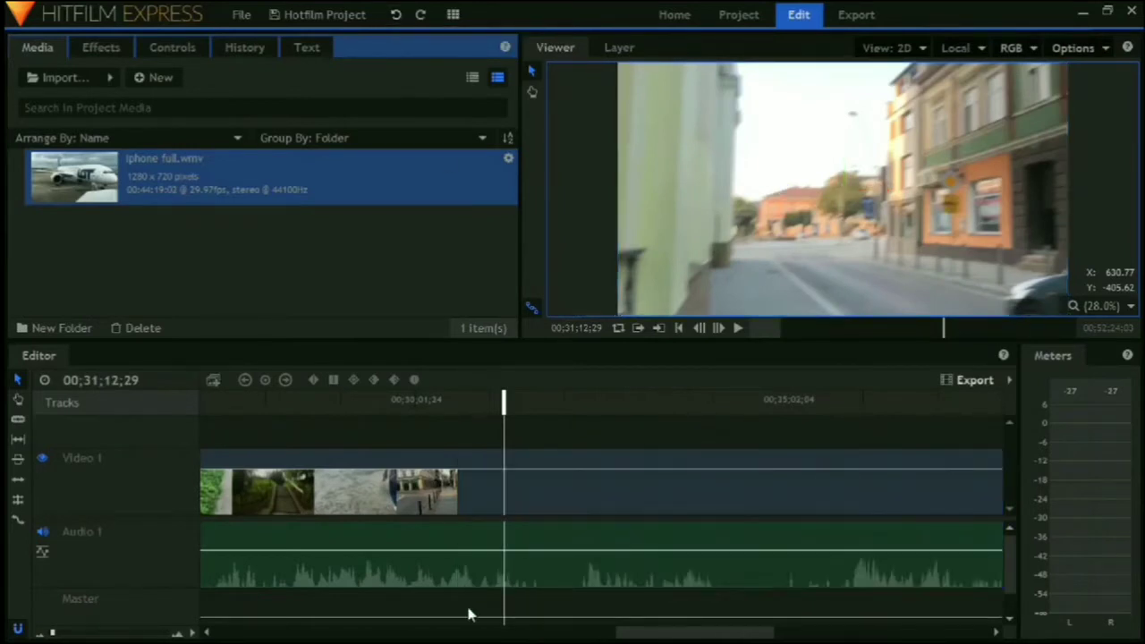
# Scrub through the entire clip on the timeline, viewing the footage at several different positions
pyautogui.moveTo(504, 397); pyautogui.dragTo(454, 402)
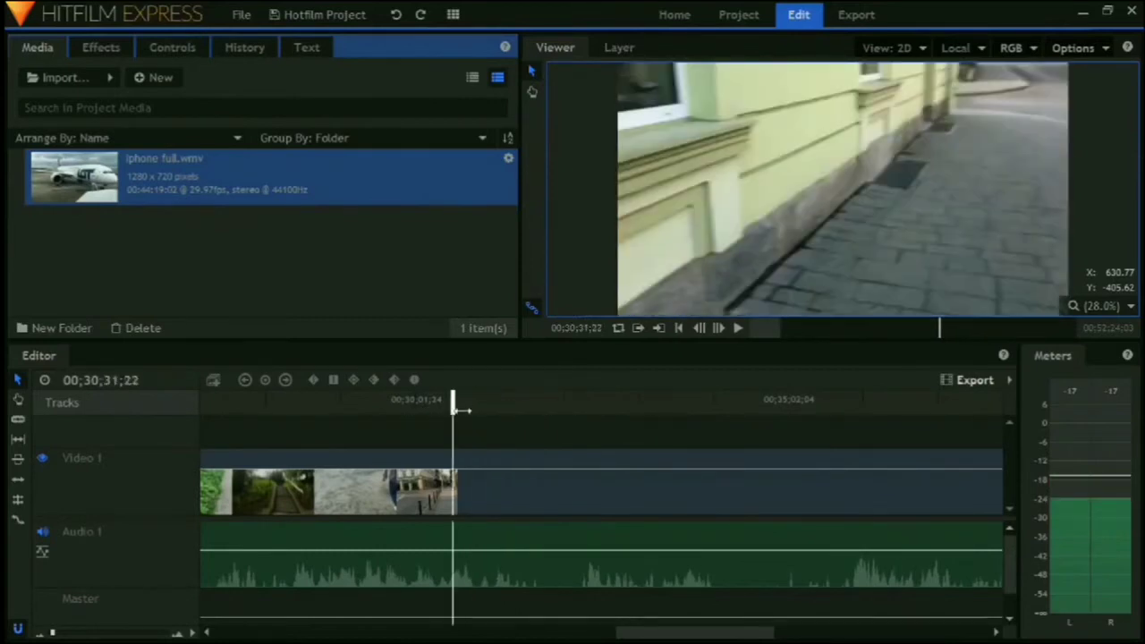
pyautogui.moveTo(48, 633); pyautogui.dragTo(31, 637)
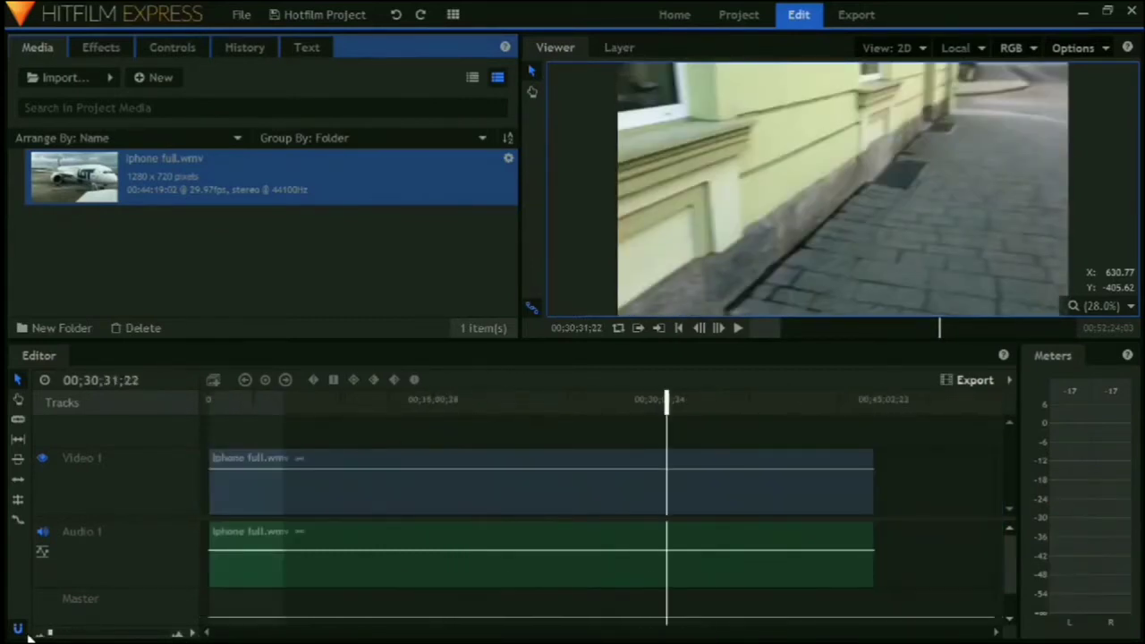
pyautogui.click(218, 402)
pyautogui.moveTo(218, 402); pyautogui.dragTo(358, 412)
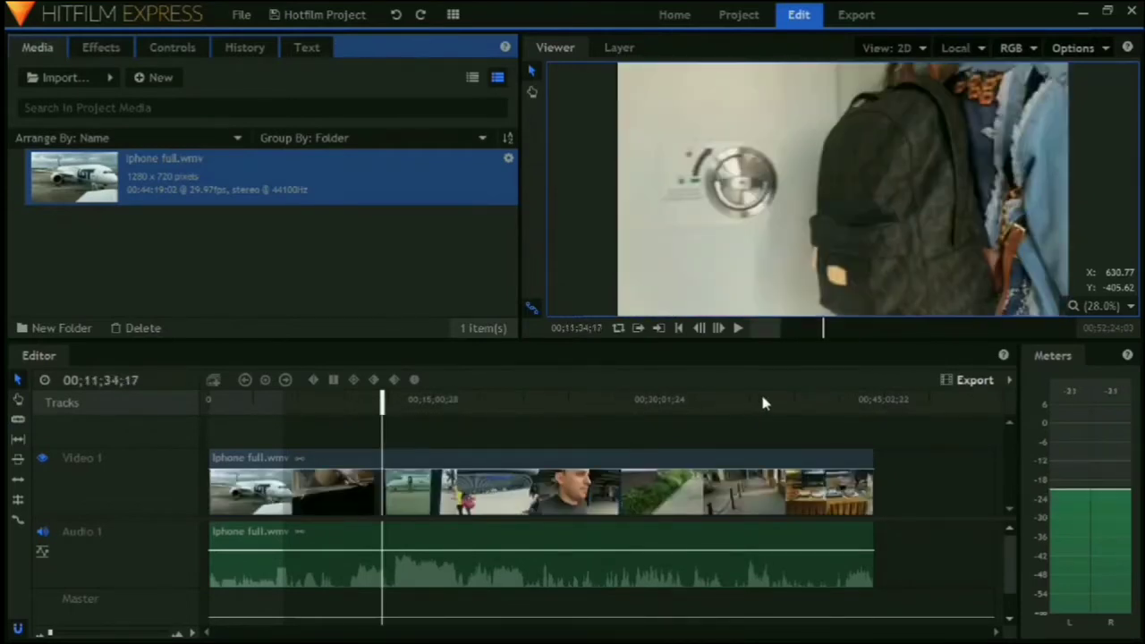
pyautogui.click(220, 404)
pyautogui.click(450, 402)
pyautogui.click(535, 405)
pyautogui.click(296, 403)
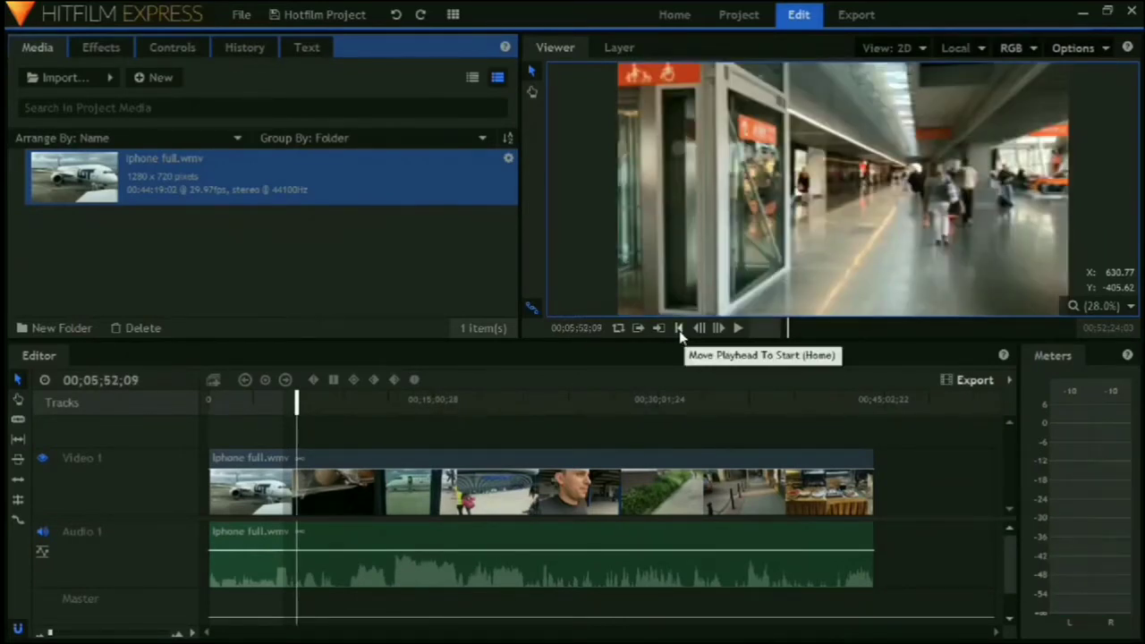
# Move the playhead to the start, play a few seconds of the clip, and return to the start
pyautogui.click(679, 329)
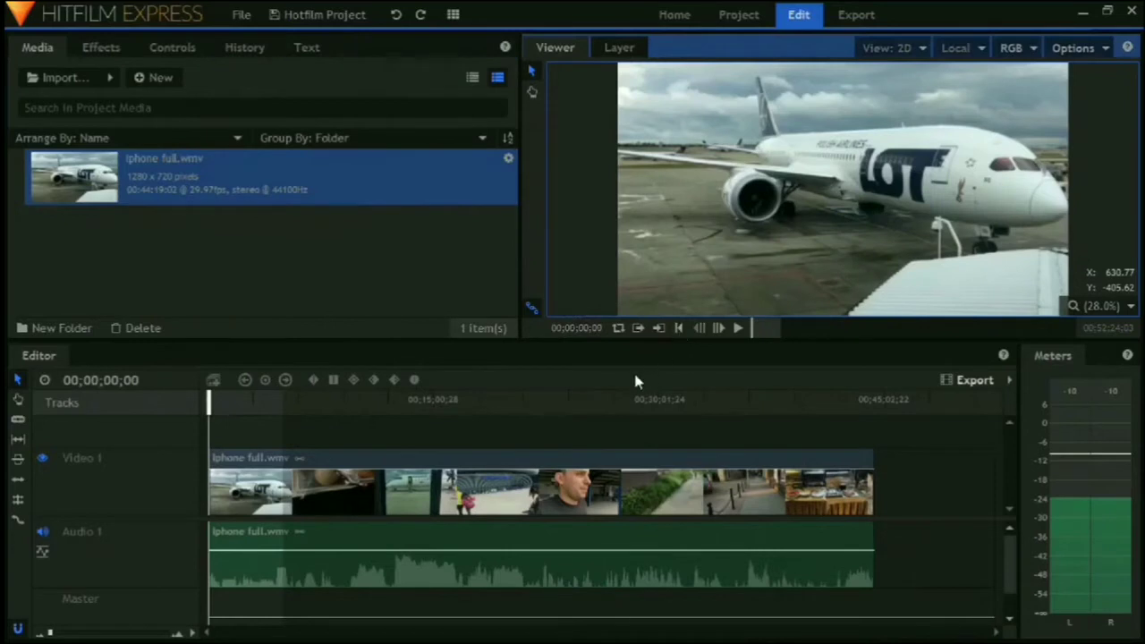
pyautogui.click(745, 329)
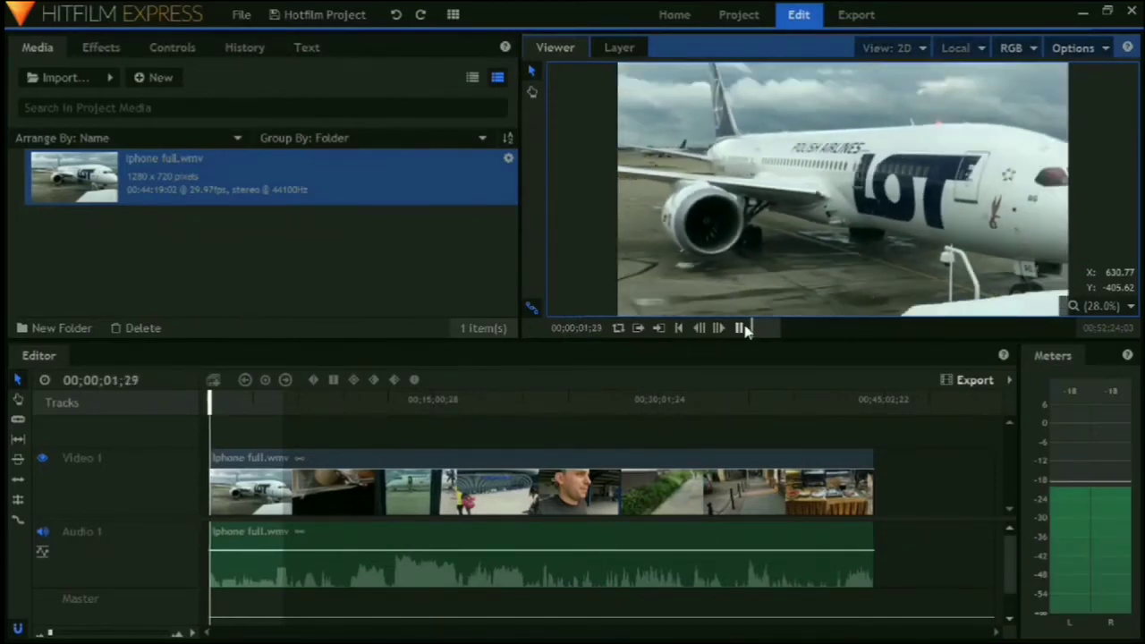
pyautogui.click(740, 329)
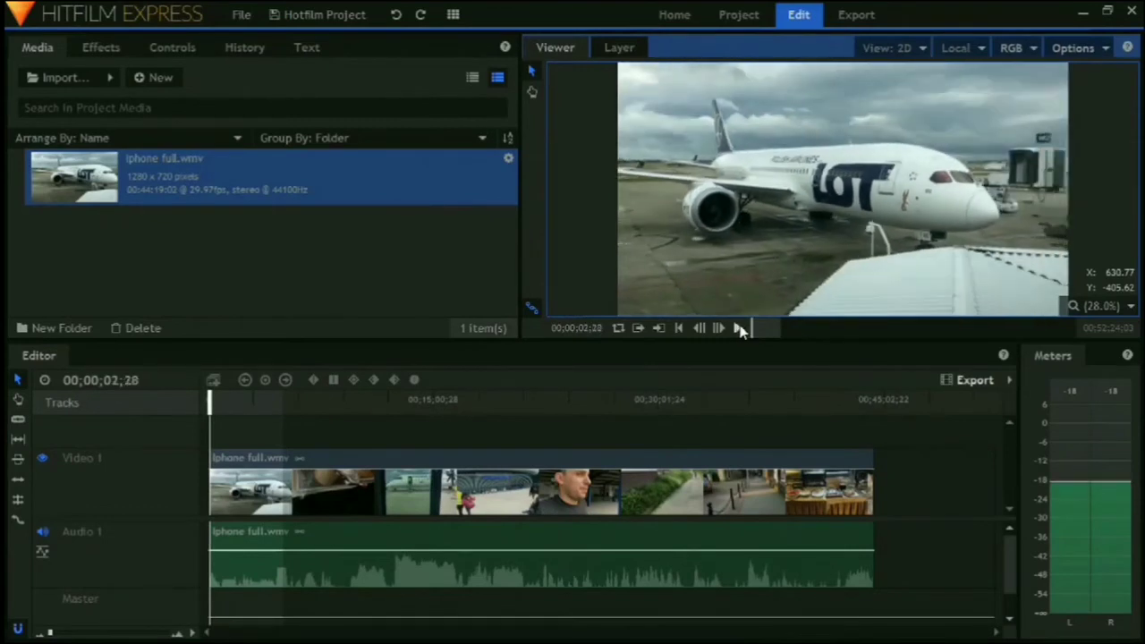
pyautogui.click(678, 328)
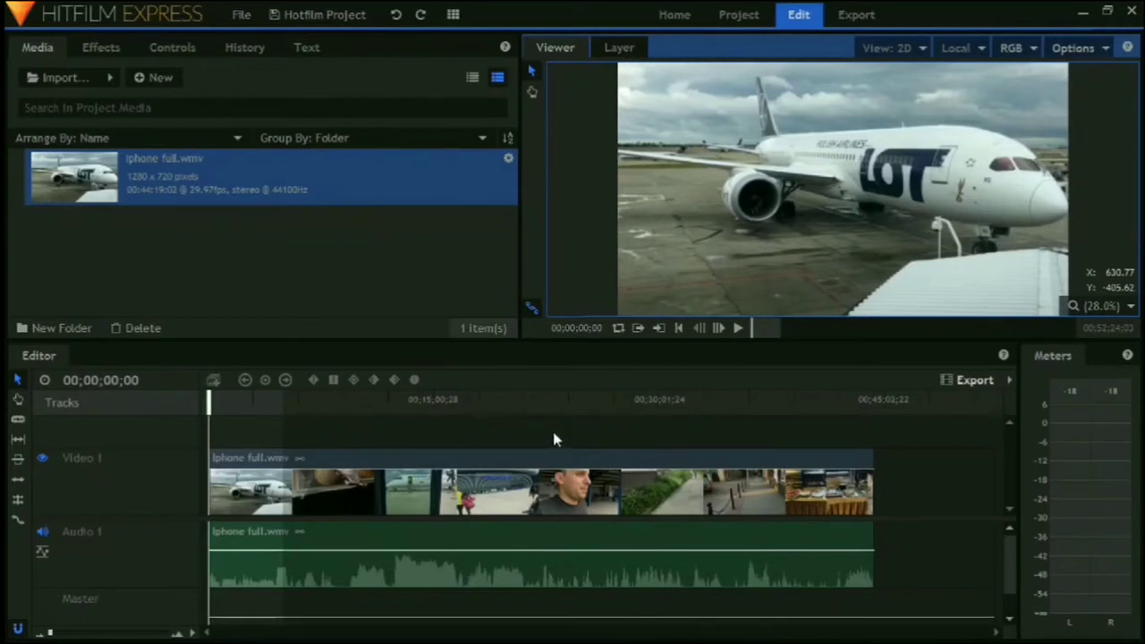
# Play the clip from the start, pausing at about 00;00;12;03, and select the clip
pyautogui.click(738, 329)
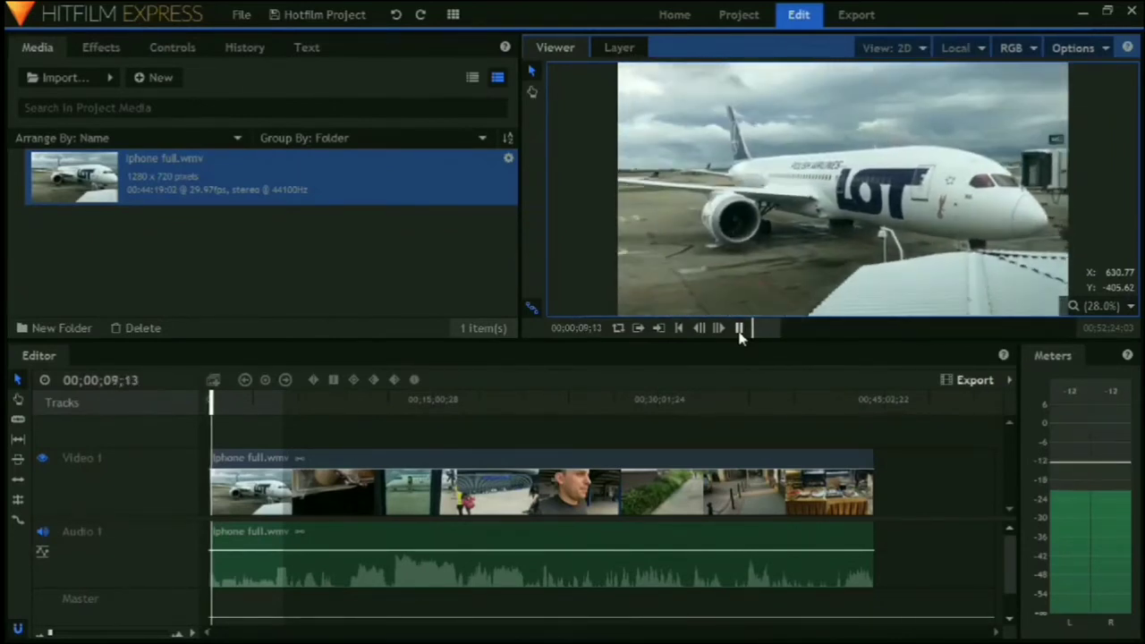
pyautogui.click(739, 328)
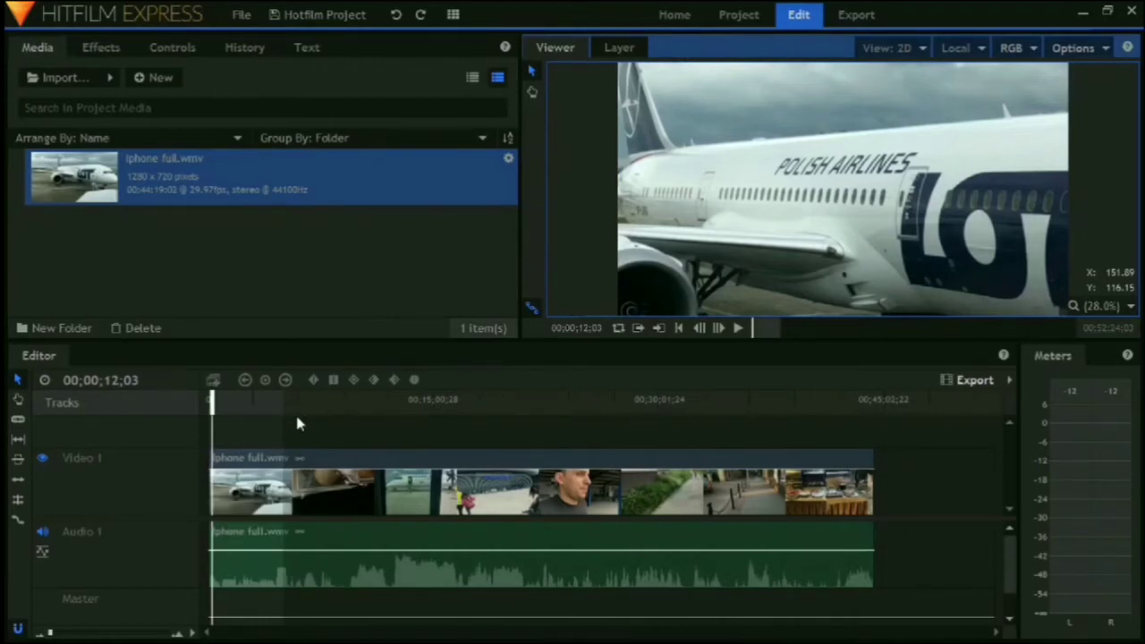
pyautogui.click(873, 137)
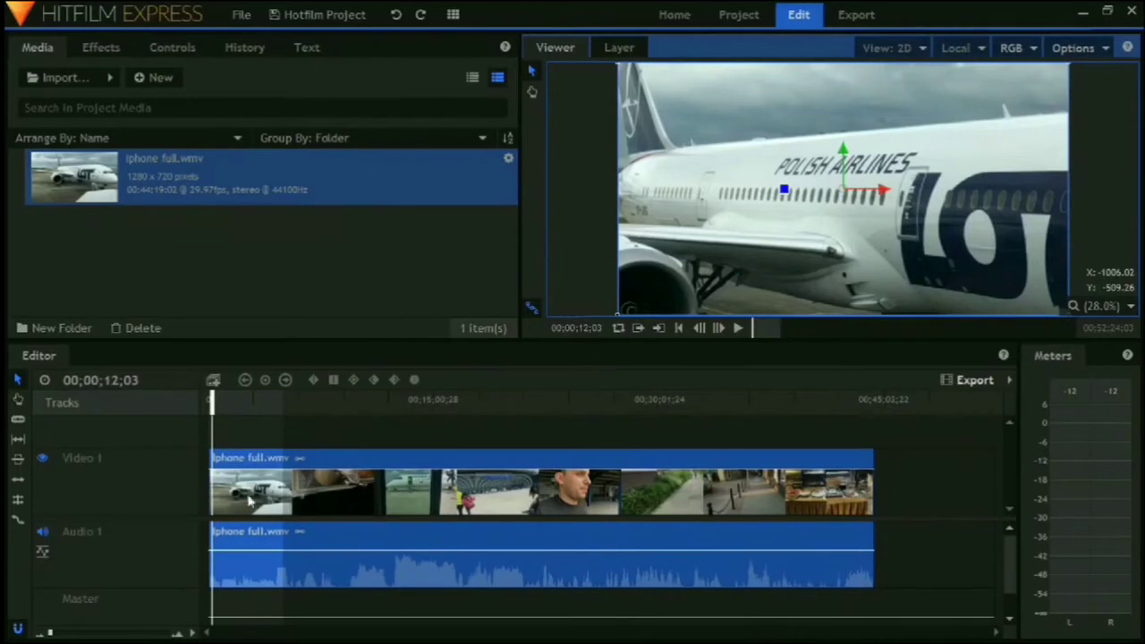
# Set the viewer's playback resolution to Quarter
pyautogui.click(1072, 53)
pyautogui.moveTo(1056, 78)
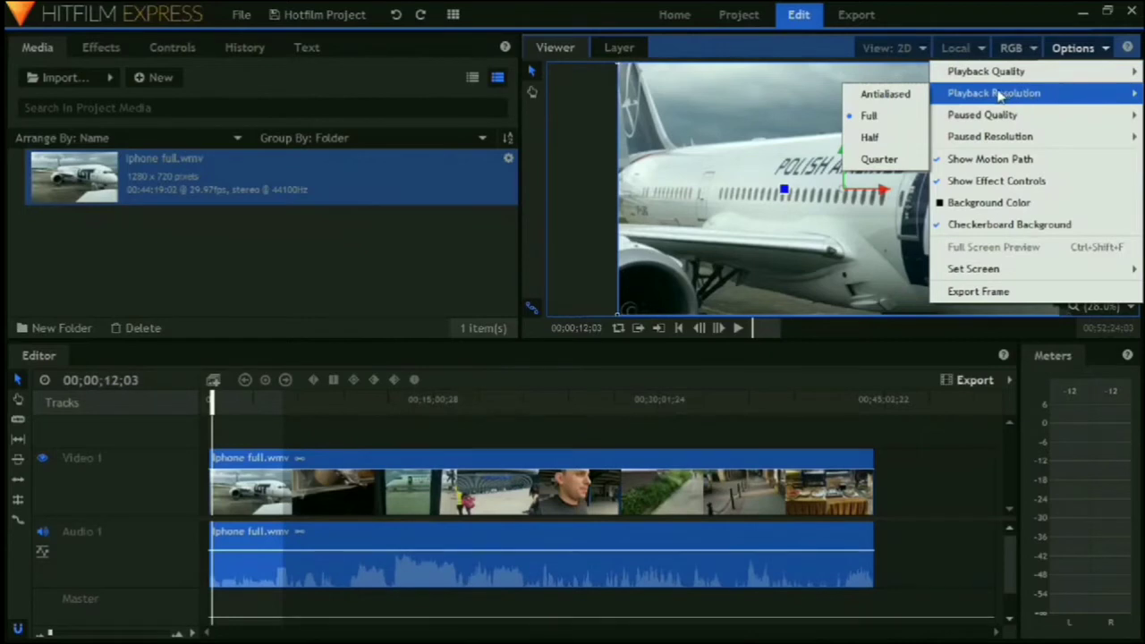
pyautogui.click(877, 158)
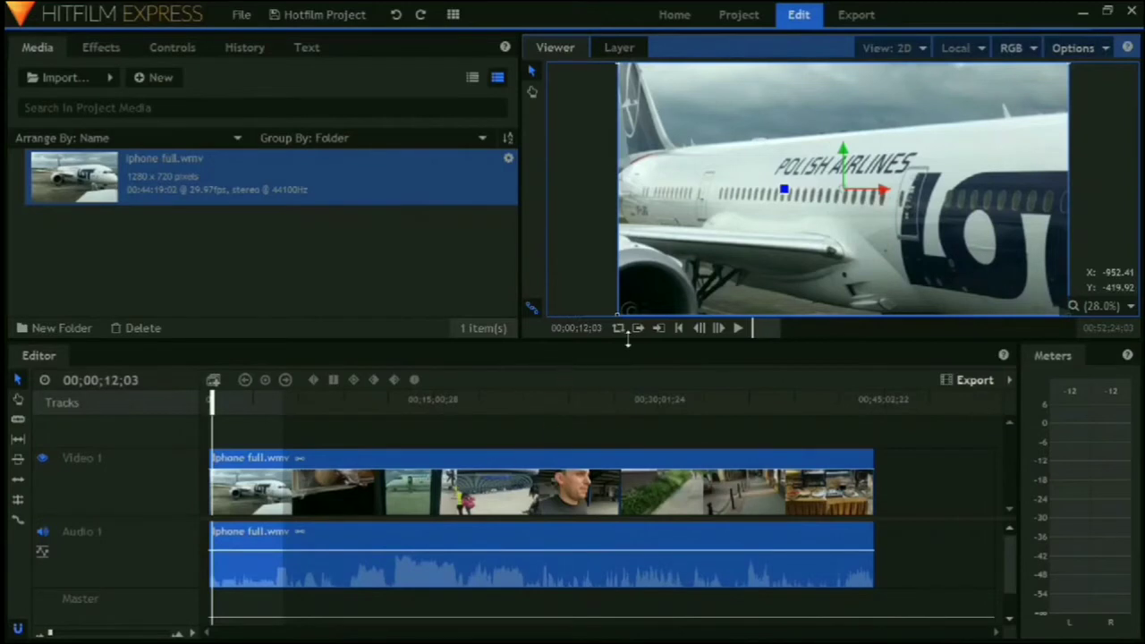
# Replay the clip from the beginning for about five seconds, and return the playhead to the start
pyautogui.click(678, 329)
pyautogui.click(738, 328)
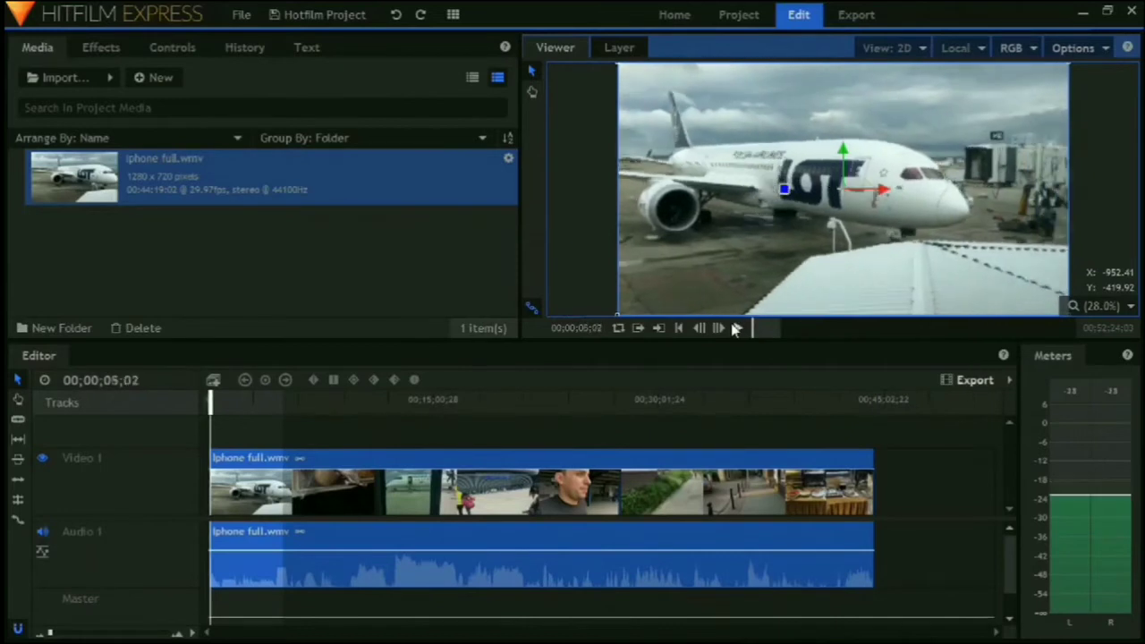
pyautogui.click(736, 329)
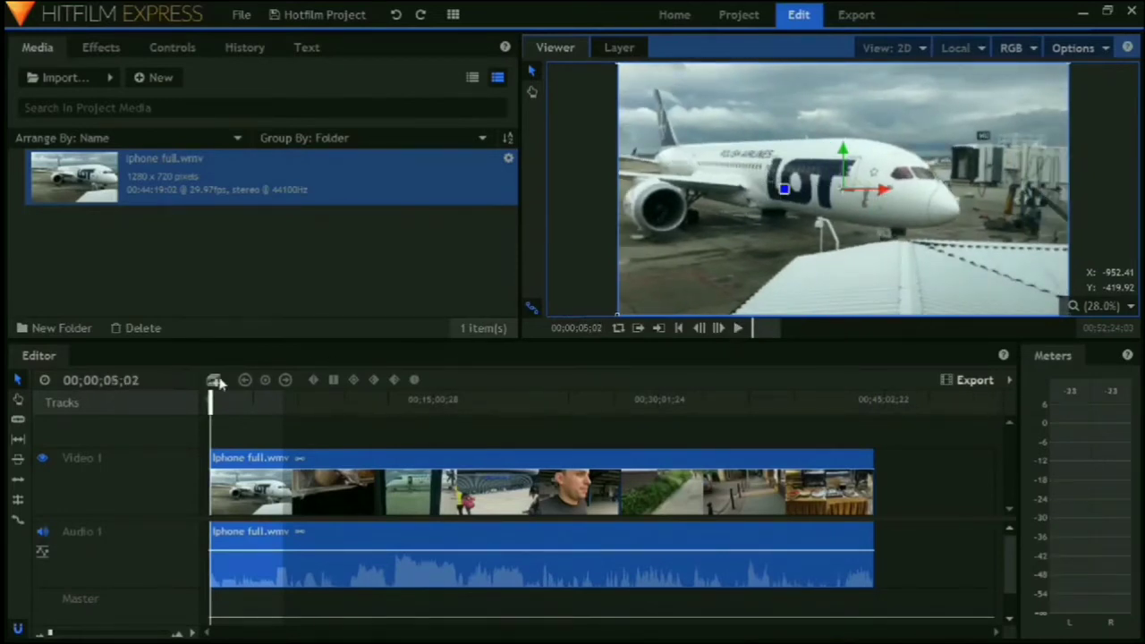
pyautogui.click(678, 328)
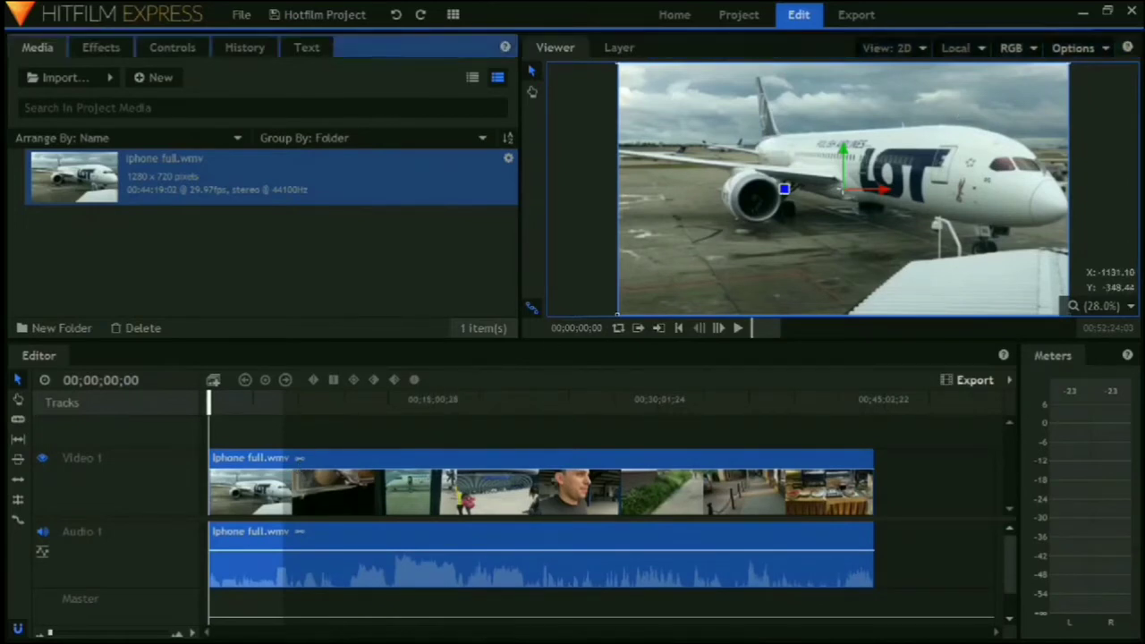
# Start a pre-render of the timeline clip, and cancel the running pre-render from the media item
pyautogui.rightClick(238, 500)
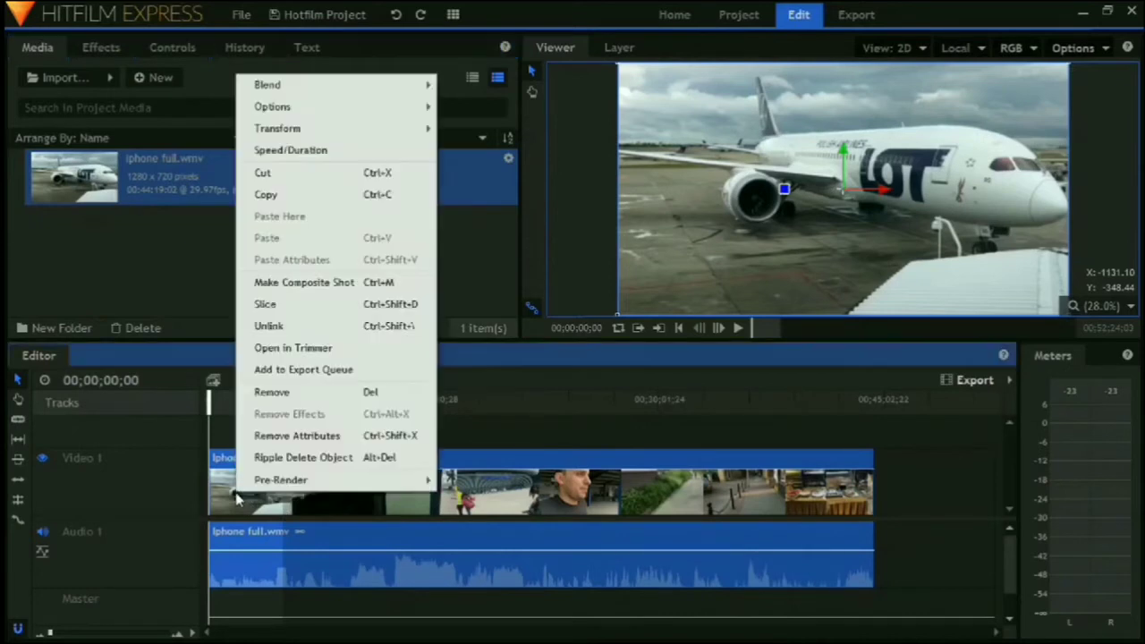
pyautogui.moveTo(262, 481)
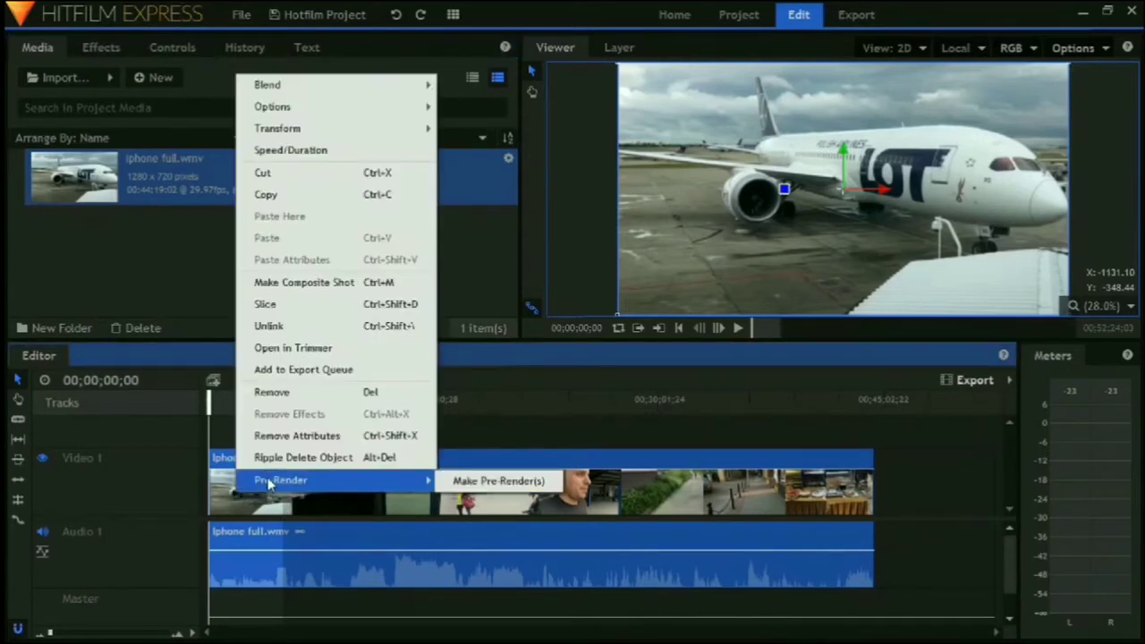
pyautogui.click(515, 483)
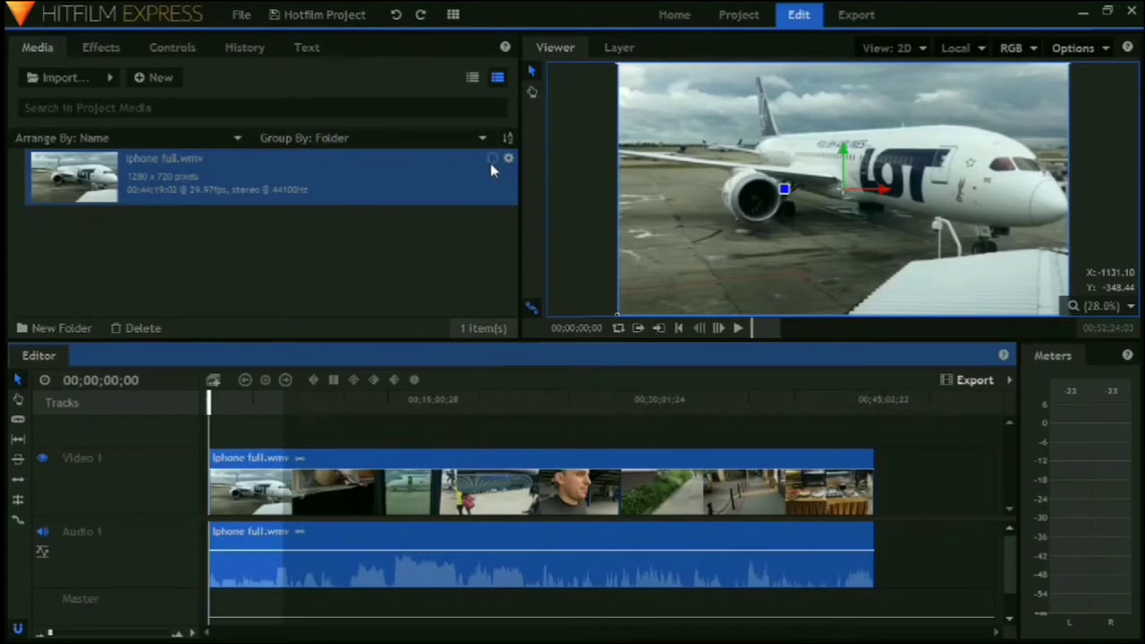
pyautogui.moveTo(491, 164)
pyautogui.rightClick(491, 165)
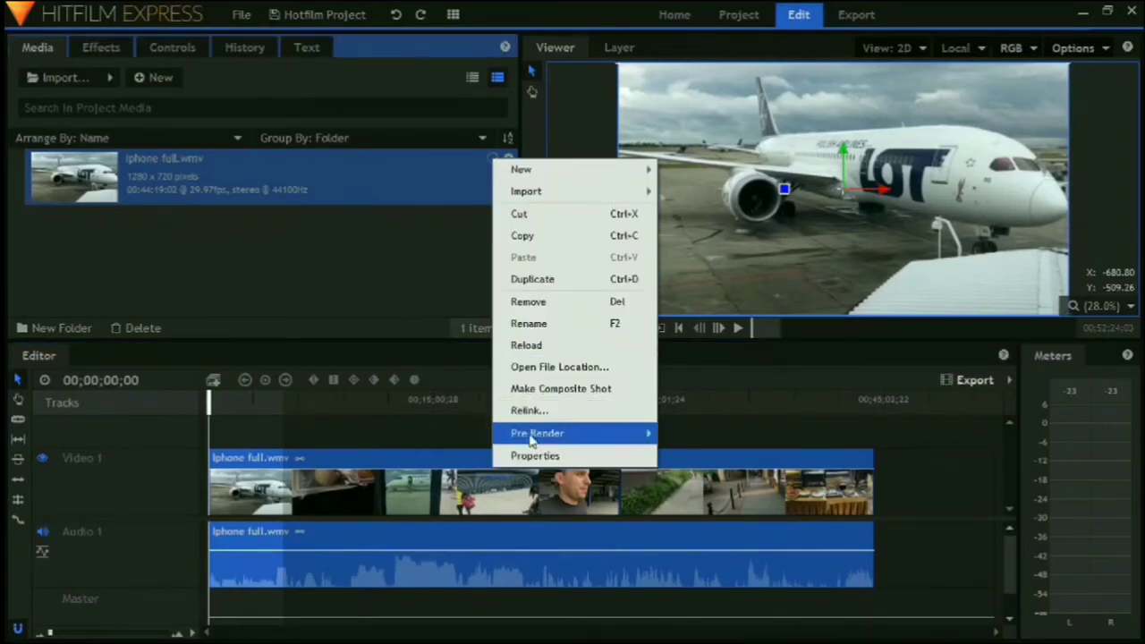
pyautogui.moveTo(616, 438)
pyautogui.click(689, 440)
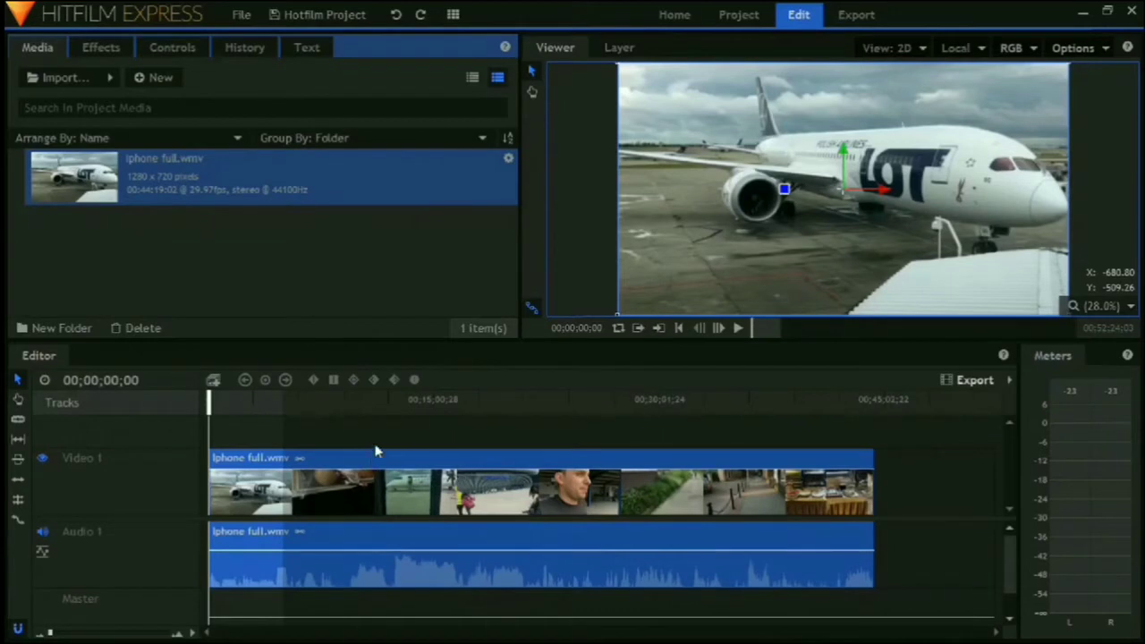
# Play the clip to find the end of the airplane shot, and slice it at 00;00;18;02
pyautogui.click(733, 328)
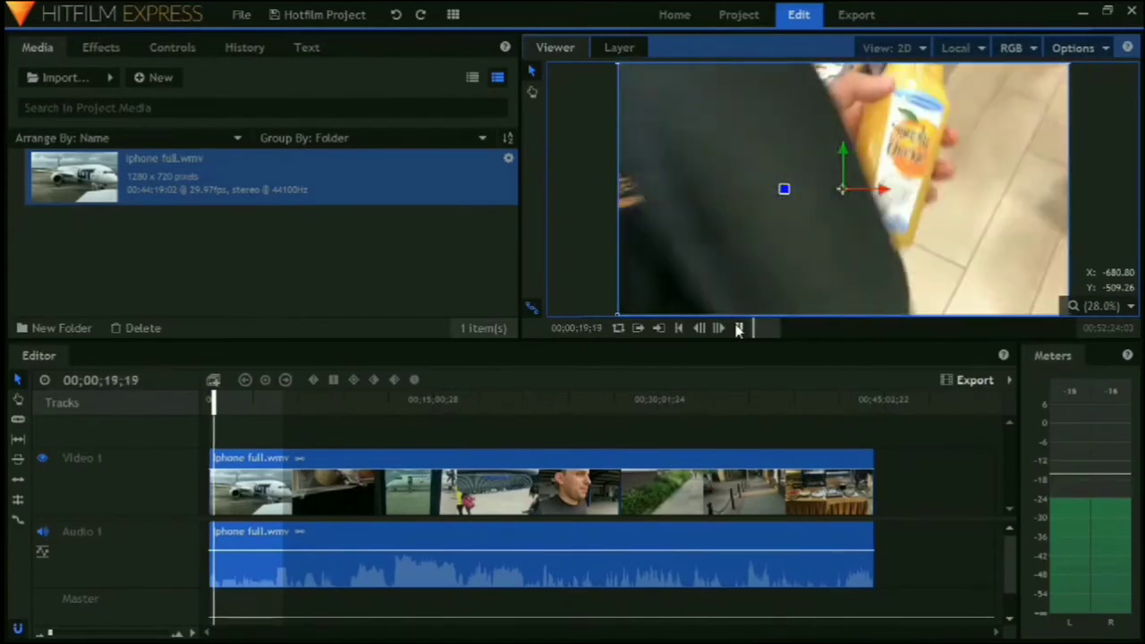
pyautogui.click(739, 328)
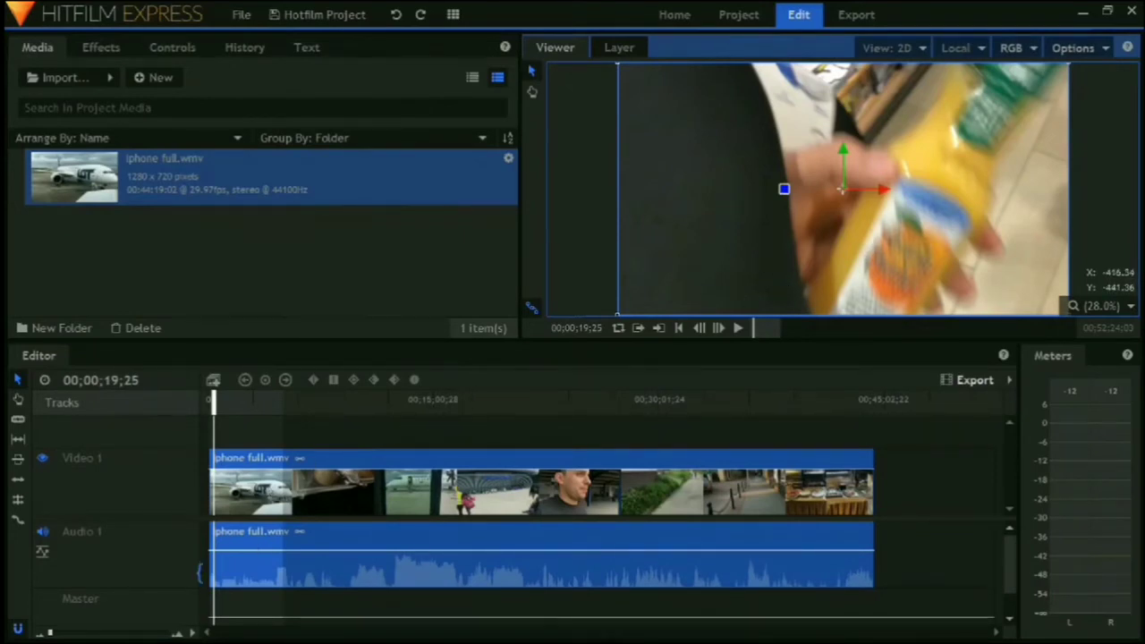
pyautogui.rightClick(186, 631)
pyautogui.click(190, 634)
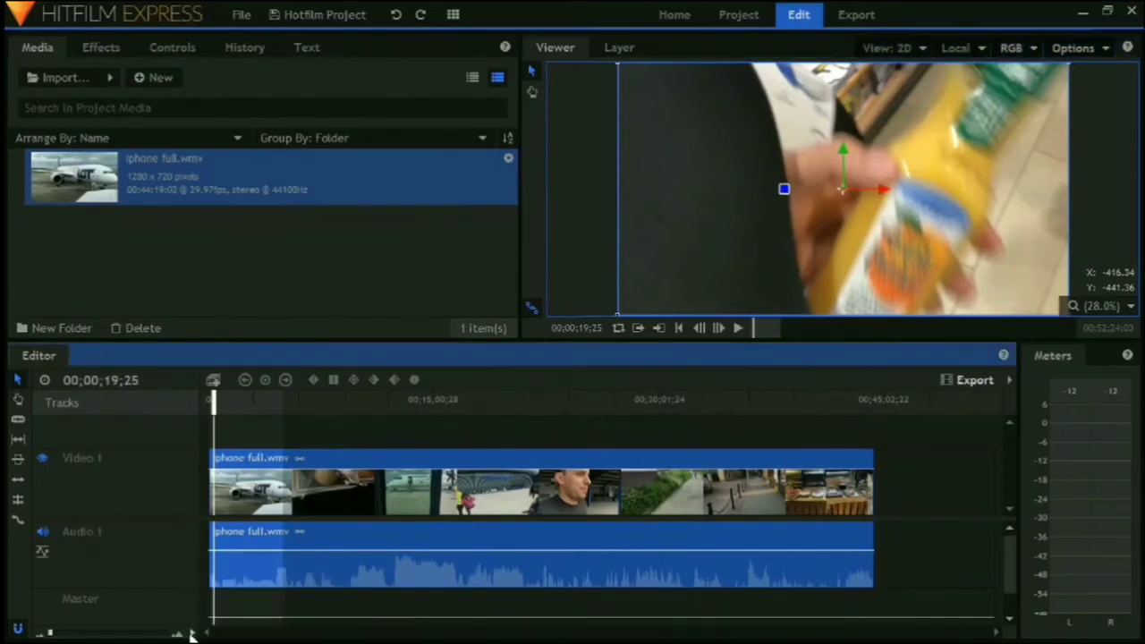
pyautogui.moveTo(51, 633); pyautogui.dragTo(56, 634)
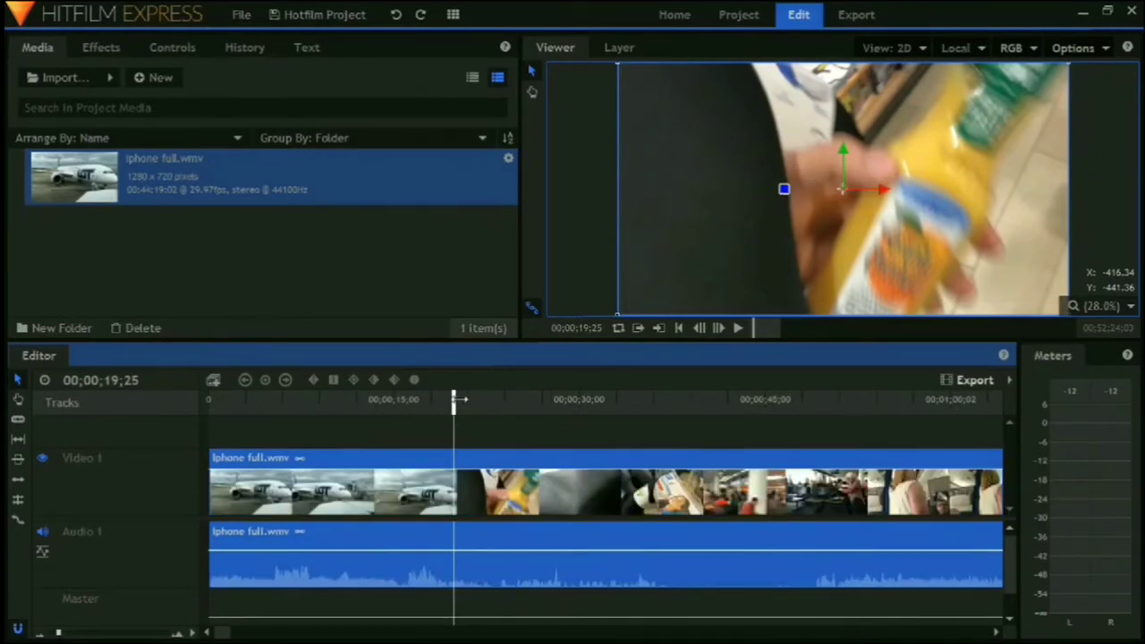
pyautogui.moveTo(455, 401); pyautogui.dragTo(431, 399)
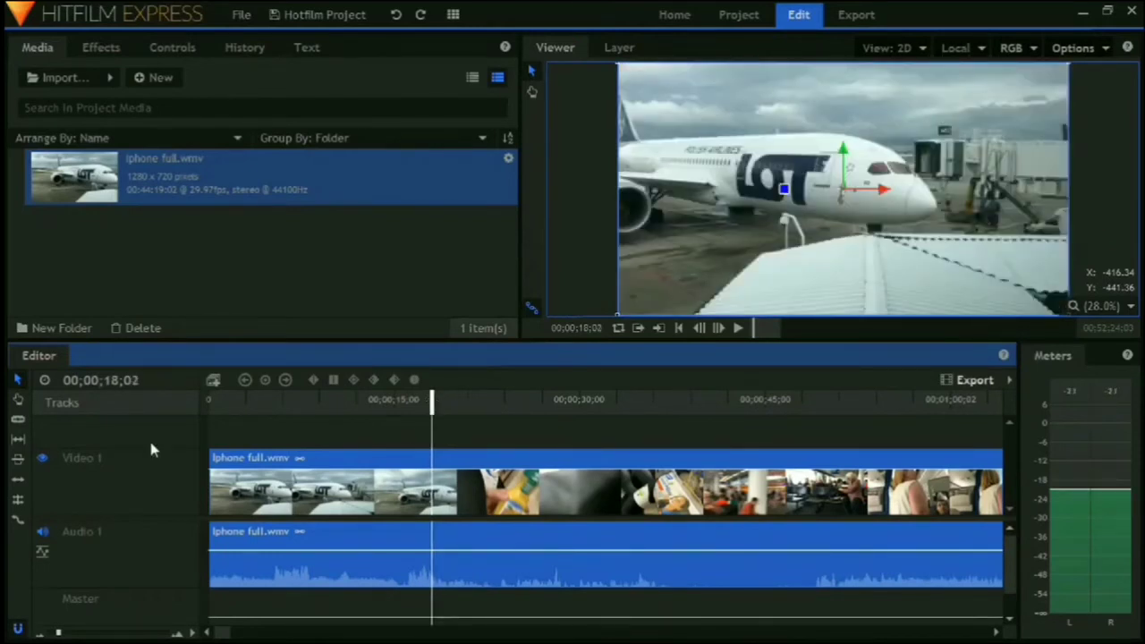
pyautogui.click(18, 419)
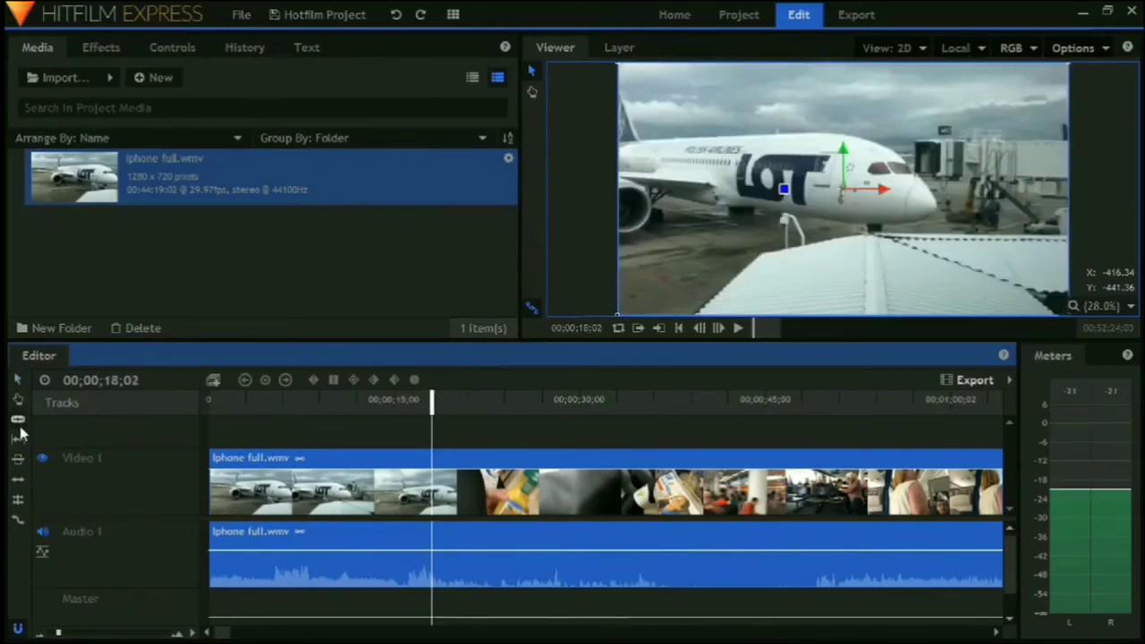
pyautogui.click(433, 496)
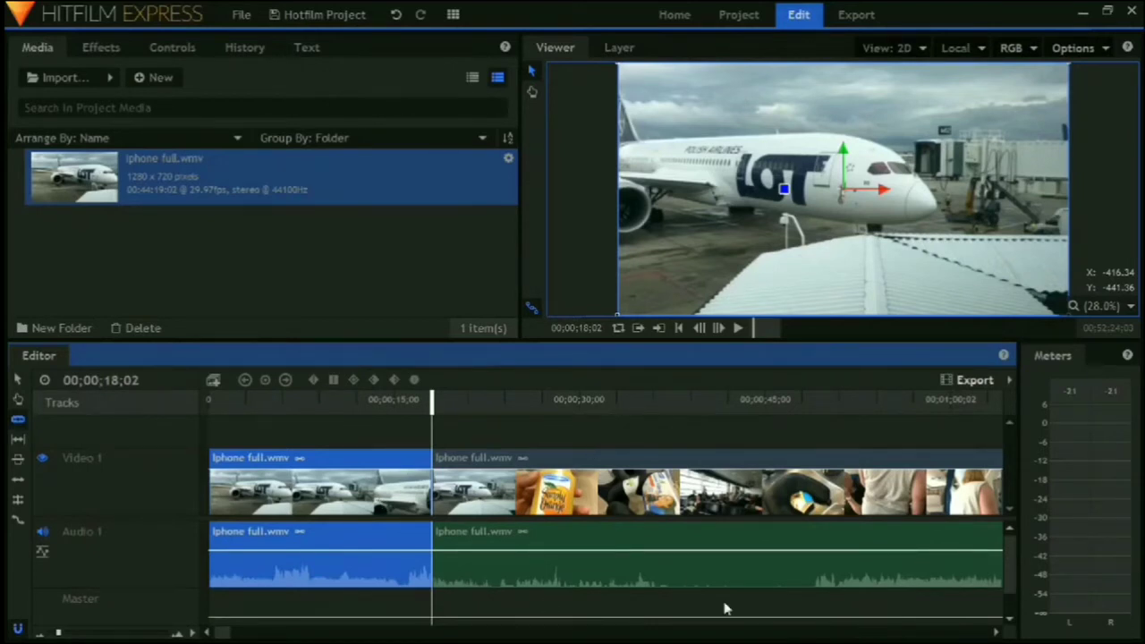
# Move the segment after the cut to just before 00;00;30;00, leaving a gap, and select the first segment
pyautogui.click(17, 379)
pyautogui.moveTo(531, 508); pyautogui.dragTo(624, 513)
pyautogui.click(320, 535)
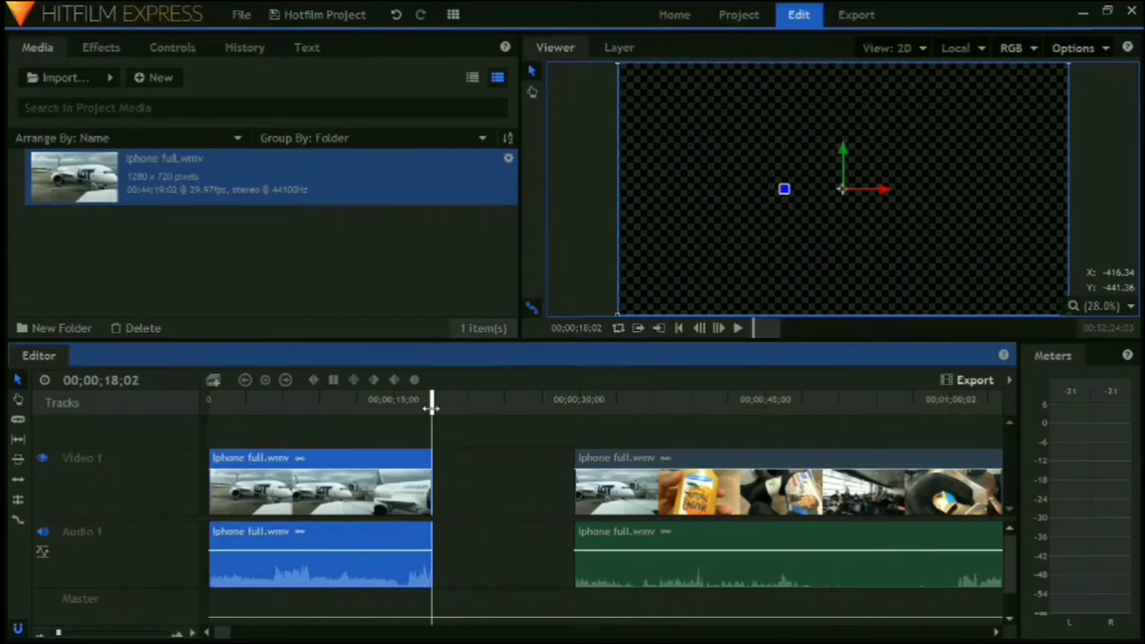
# Play from the start to slice the first segment at 00;00;09;11, and delete the piece after that cut
pyautogui.click(677, 330)
pyautogui.click(737, 329)
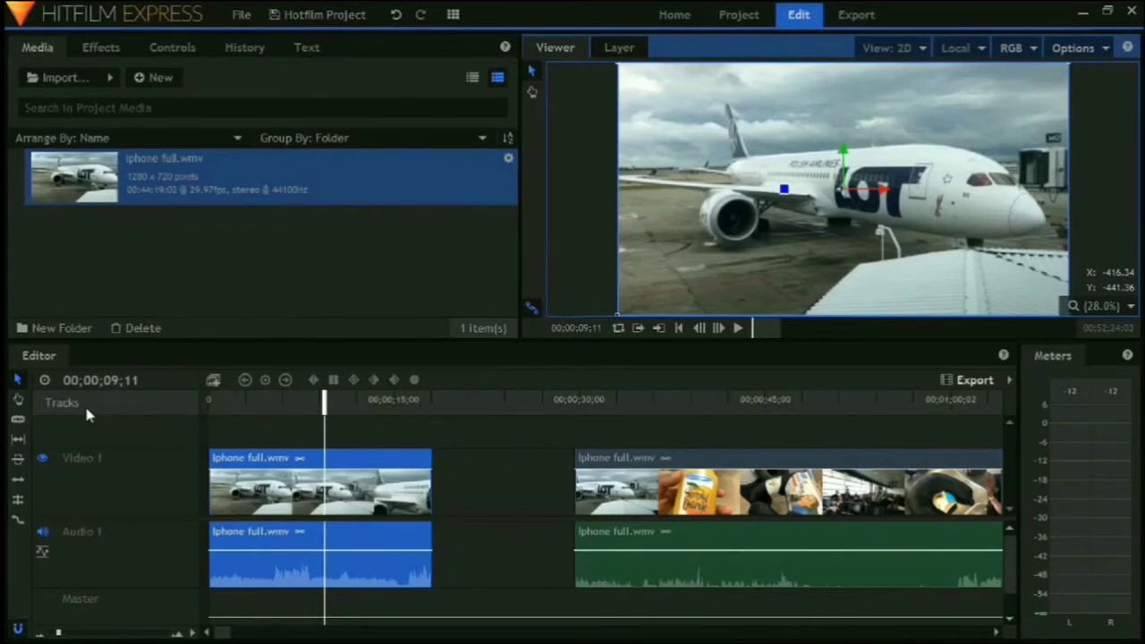
pyautogui.click(17, 418)
pyautogui.click(324, 503)
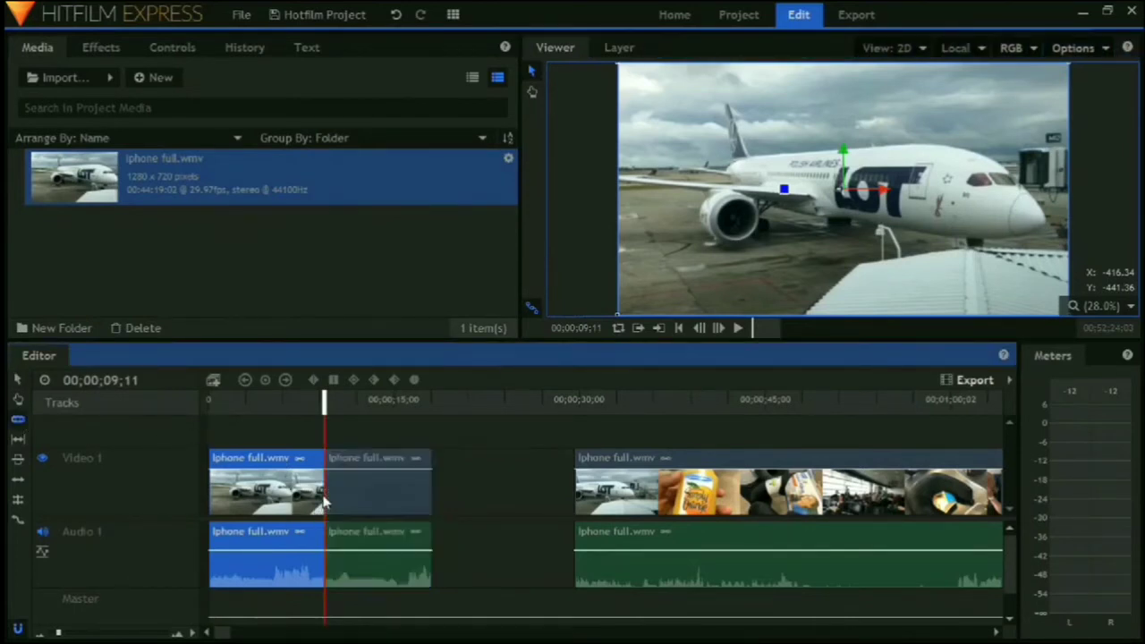
pyautogui.press('v')
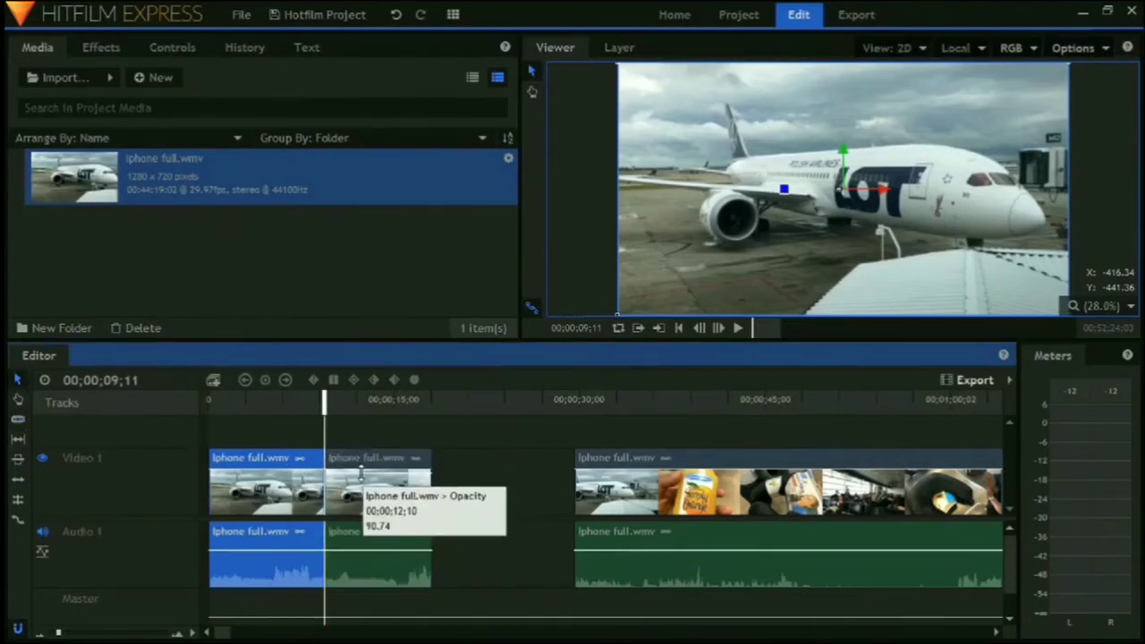
pyautogui.click(367, 498)
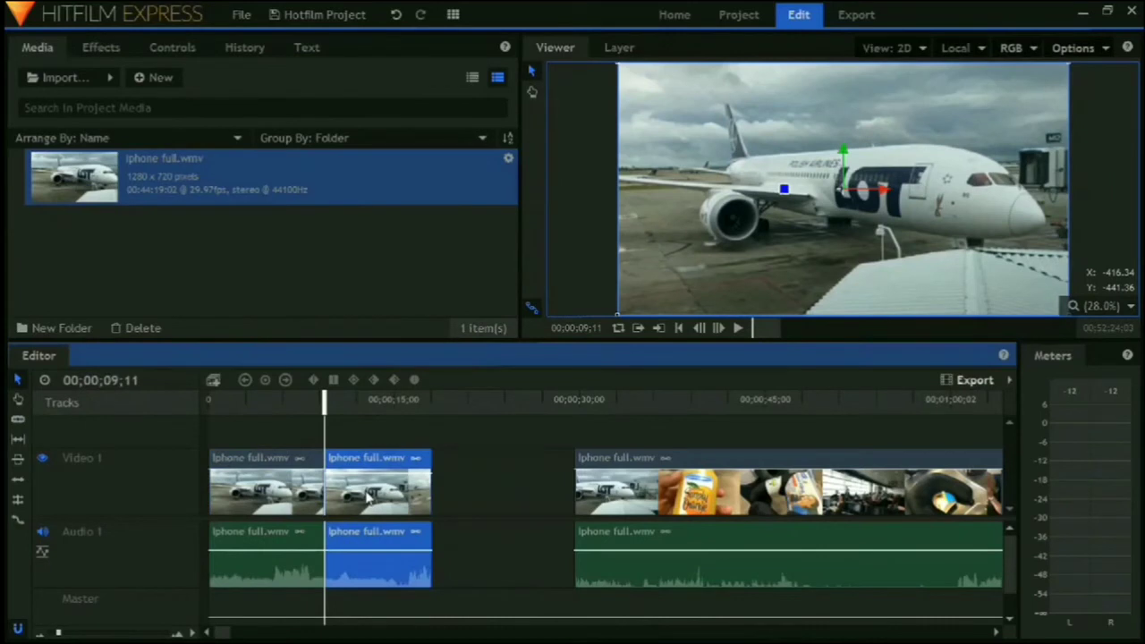
pyautogui.press('Delete')
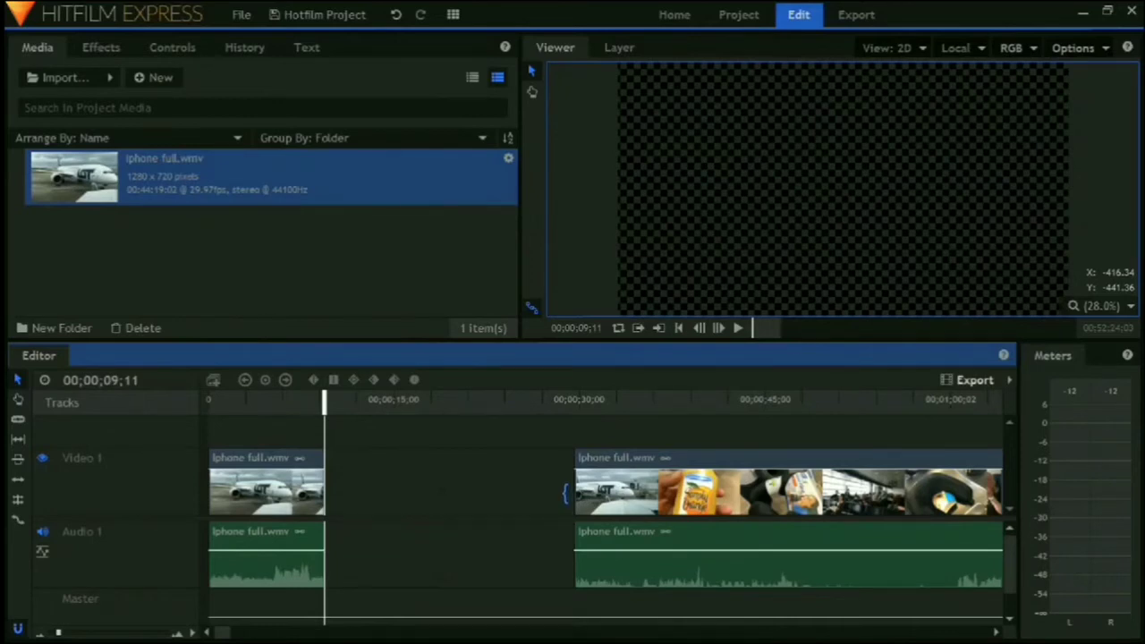
# Trim about two seconds off the start of the following segment, and move it against the first segment's end at 00;00;09;11
pyautogui.moveTo(565, 493); pyautogui.dragTo(597, 492)
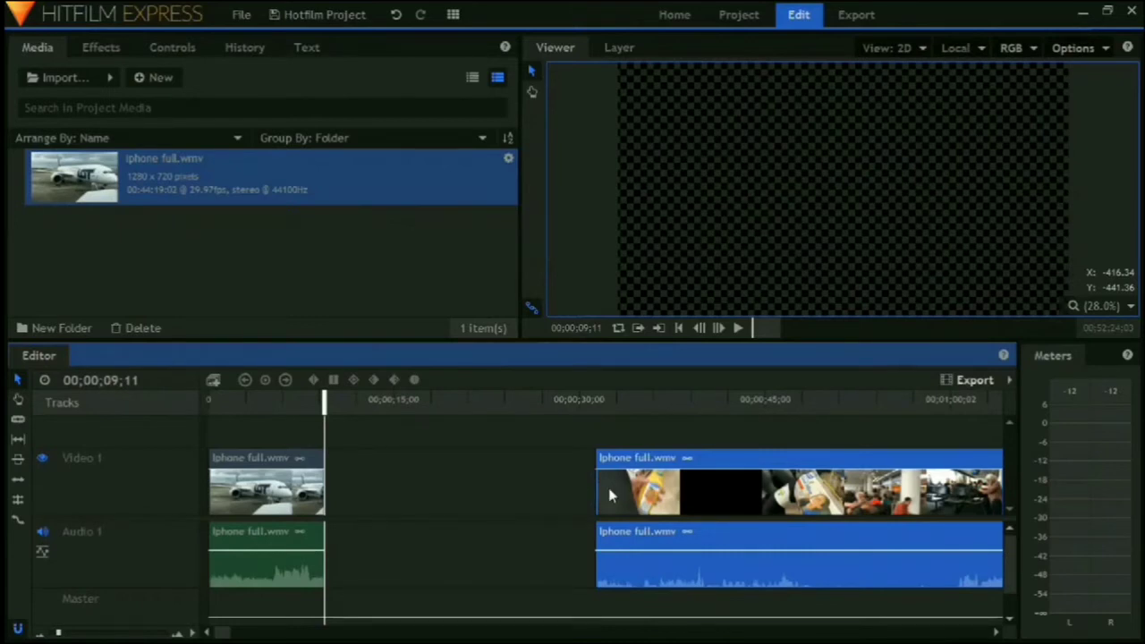
pyautogui.moveTo(657, 492); pyautogui.dragTo(389, 492)
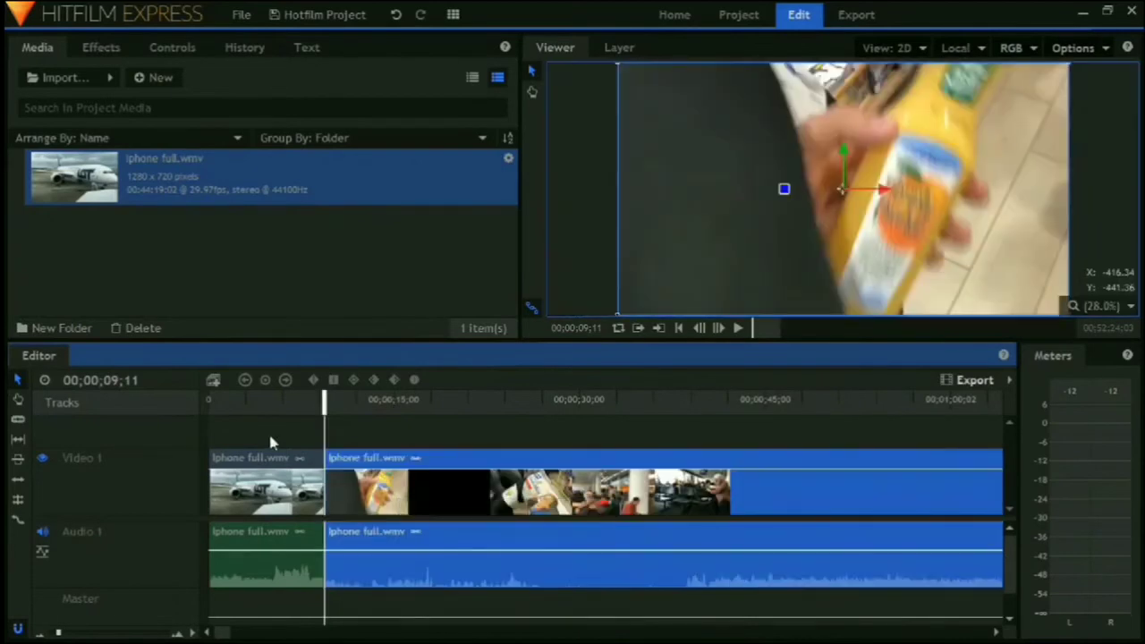
pyautogui.click(256, 439)
# Play across the join between the two segments, and slice the second segment at 00;00;16;08
pyautogui.moveTo(324, 395); pyautogui.dragTo(297, 399)
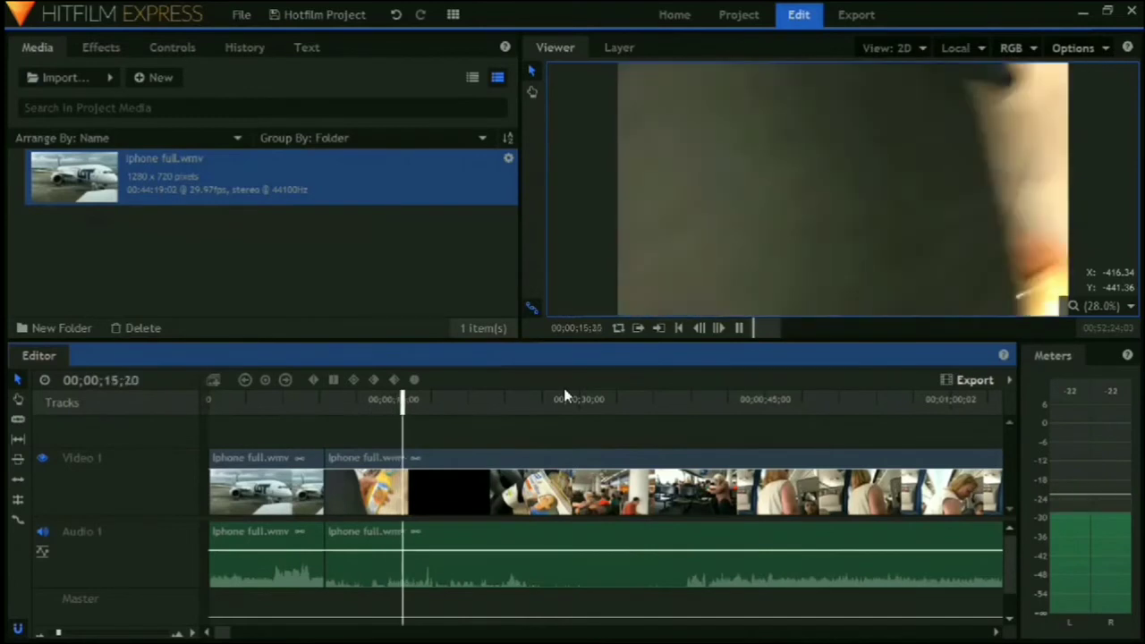
pyautogui.press('space')
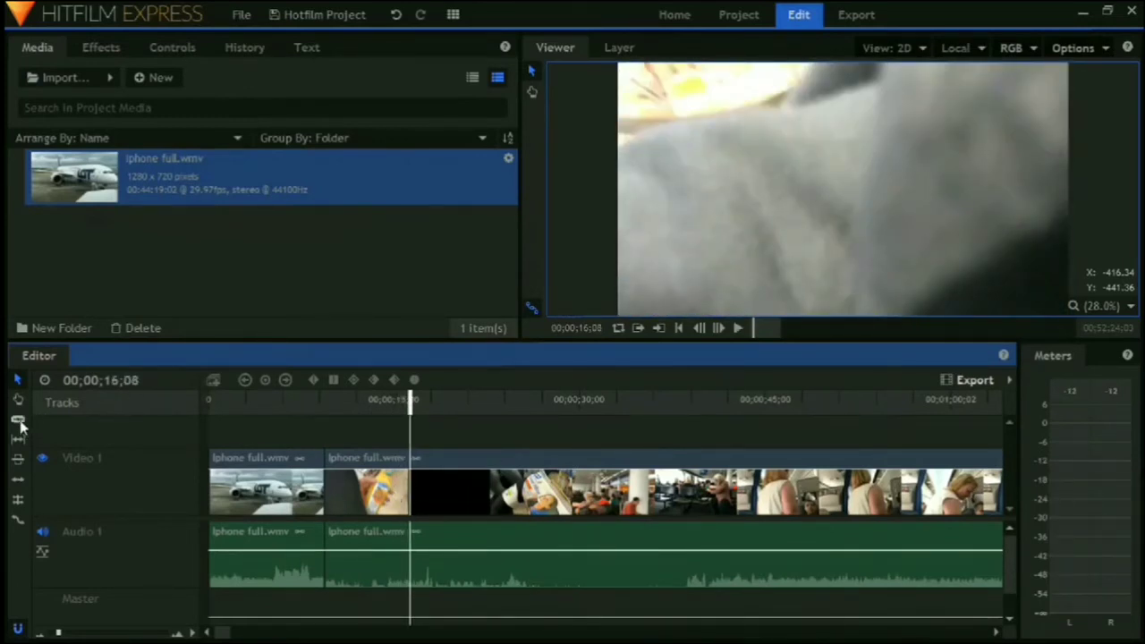
pyautogui.hotkey('ctrl', 'shift', 'd')
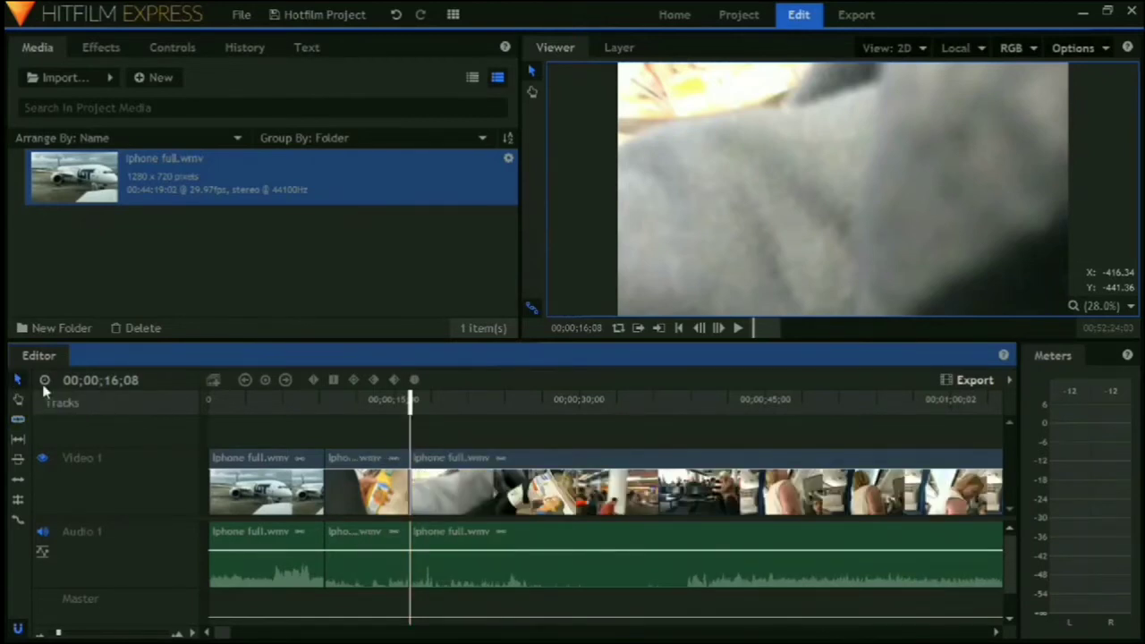
# Move the last segment about five seconds later, and trim about 11 seconds off its start
pyautogui.click(558, 501)
pyautogui.moveTo(417, 499); pyautogui.dragTo(476, 499)
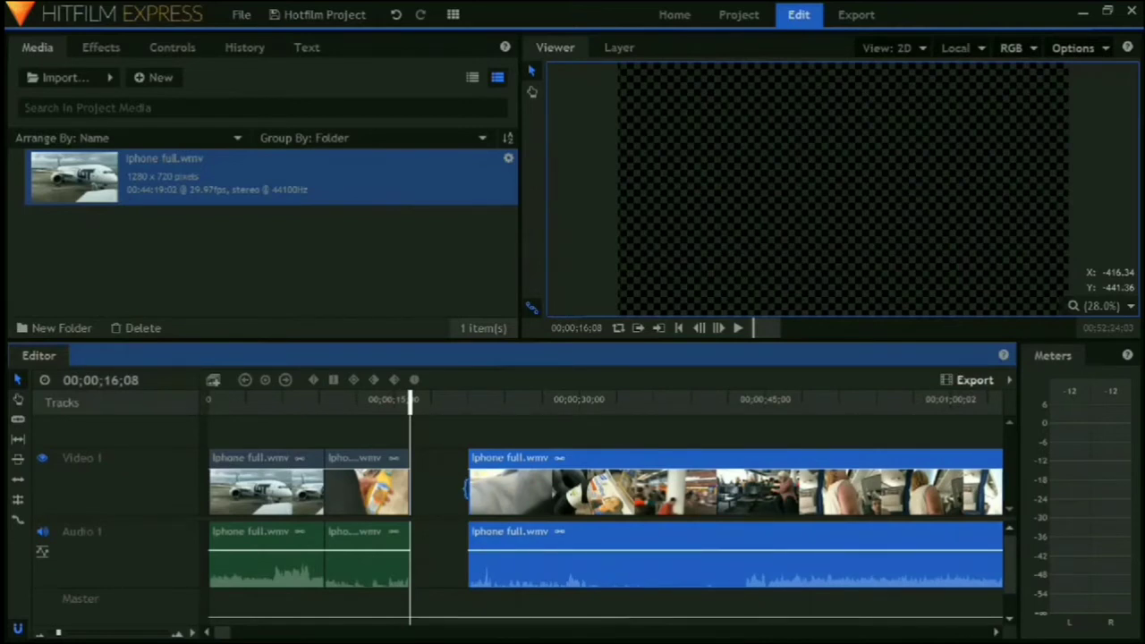
pyautogui.moveTo(466, 487); pyautogui.dragTo(599, 487)
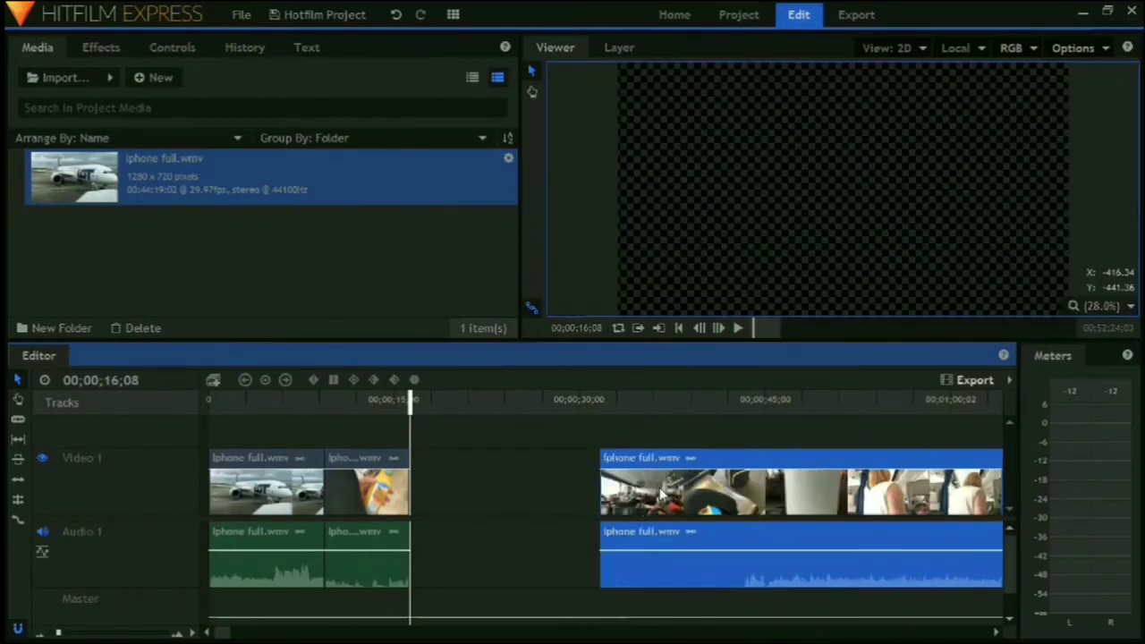
# Place the playhead at the start of the trimmed last segment, and play it to about 00;00;40;13
pyautogui.moveTo(603, 400); pyautogui.dragTo(600, 404)
pyautogui.press('space')
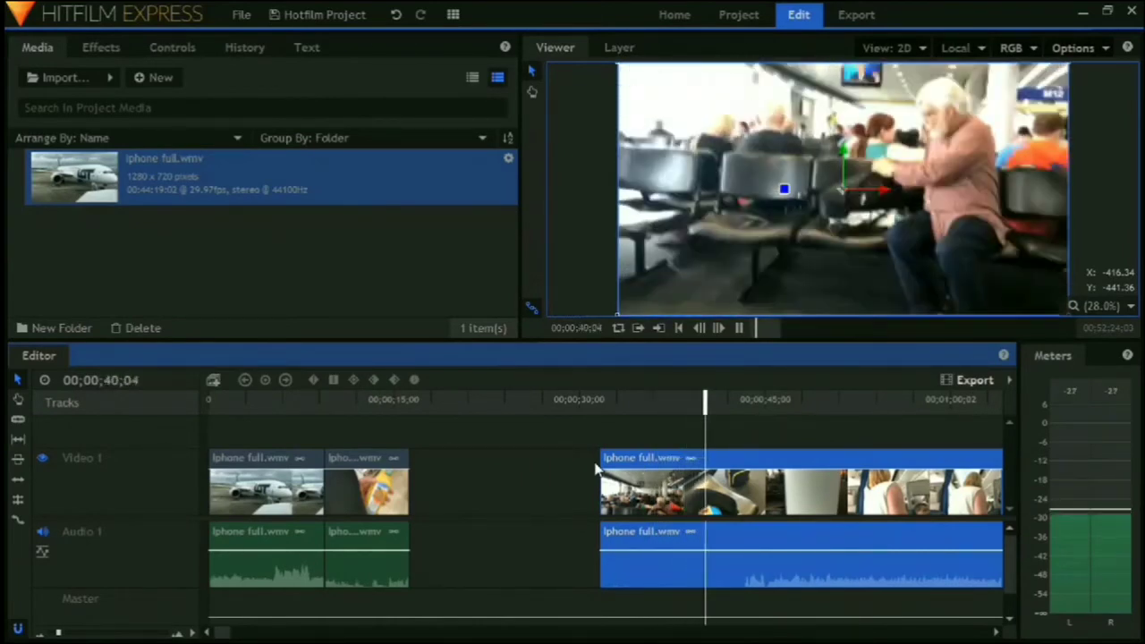
pyautogui.press('space')
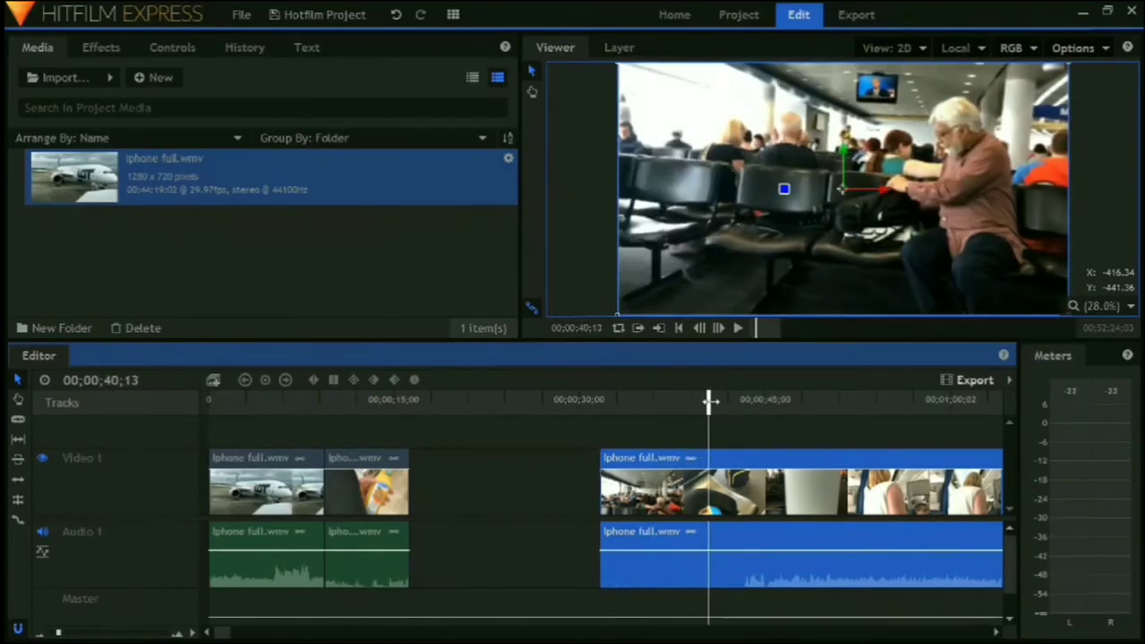
# Slice the last segment at 00;00;36;03, and move the short front piece against the second segment's end
pyautogui.moveTo(709, 401); pyautogui.dragTo(657, 402)
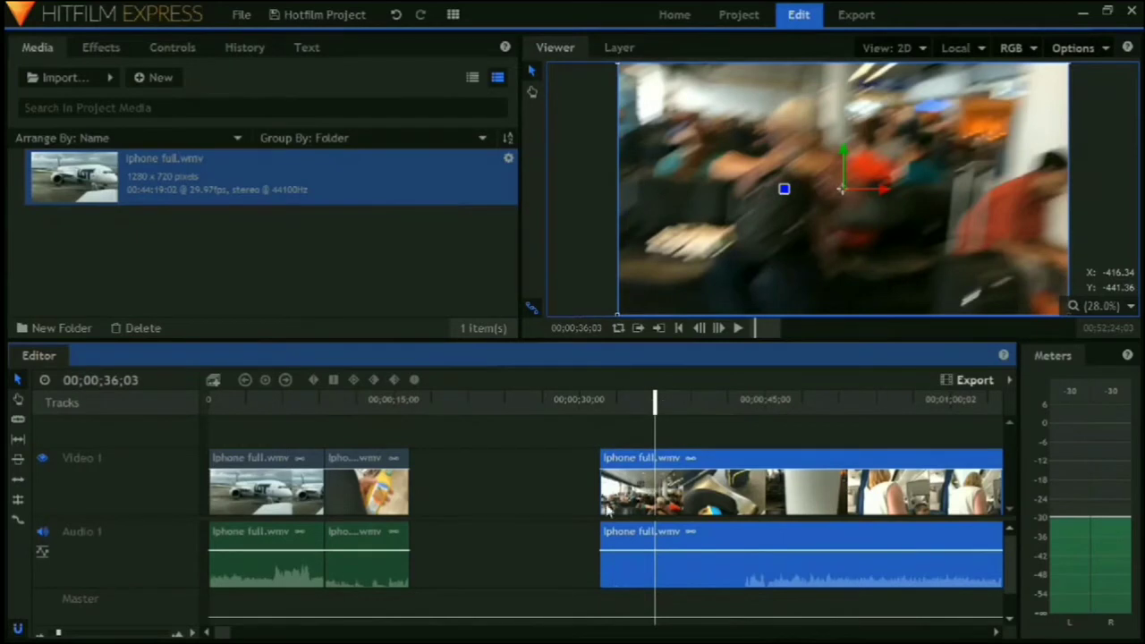
pyautogui.click(17, 417)
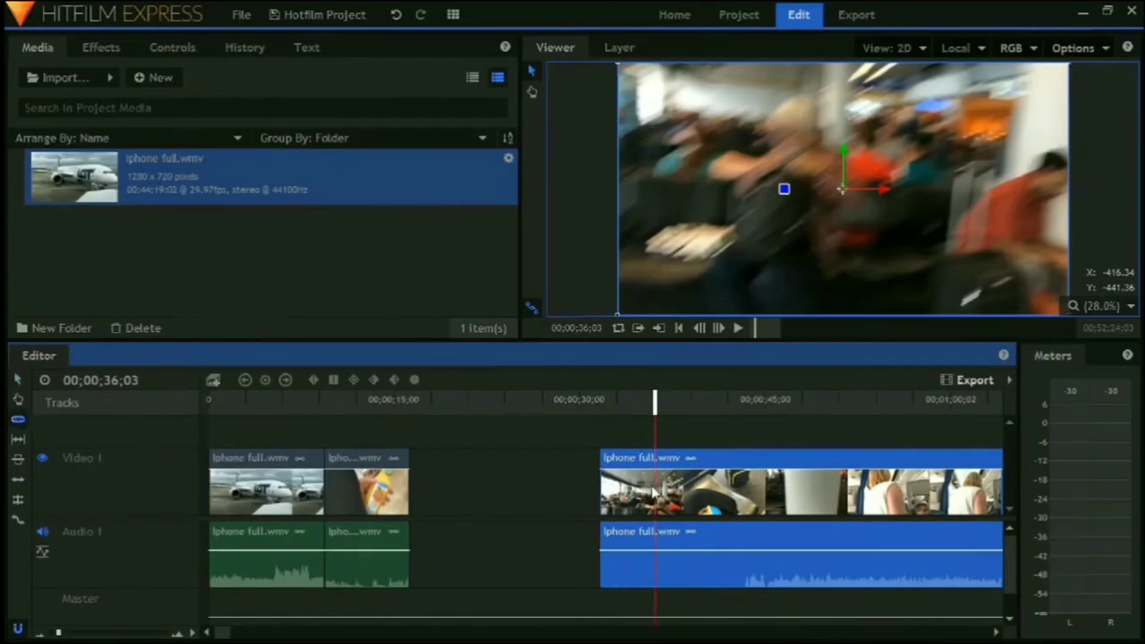
pyautogui.click(657, 494)
pyautogui.click(17, 379)
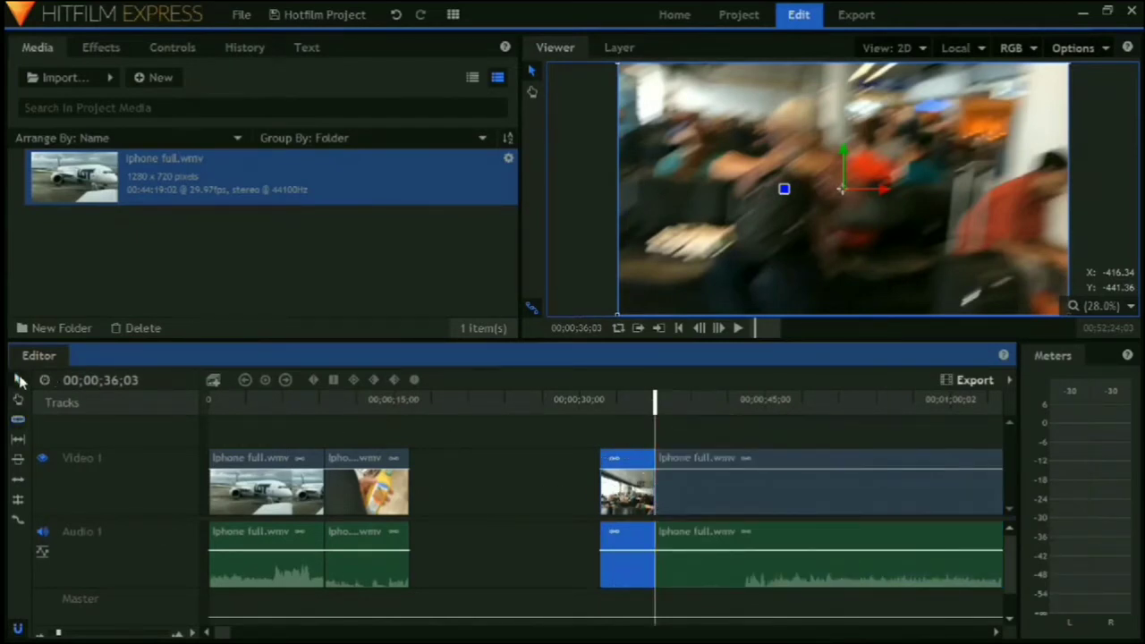
pyautogui.moveTo(621, 501); pyautogui.dragTo(426, 498)
# Trim the start of the remaining long segment to the cabin aisle footage, and move it to about 00;00;23;06
pyautogui.moveTo(656, 496); pyautogui.dragTo(881, 497)
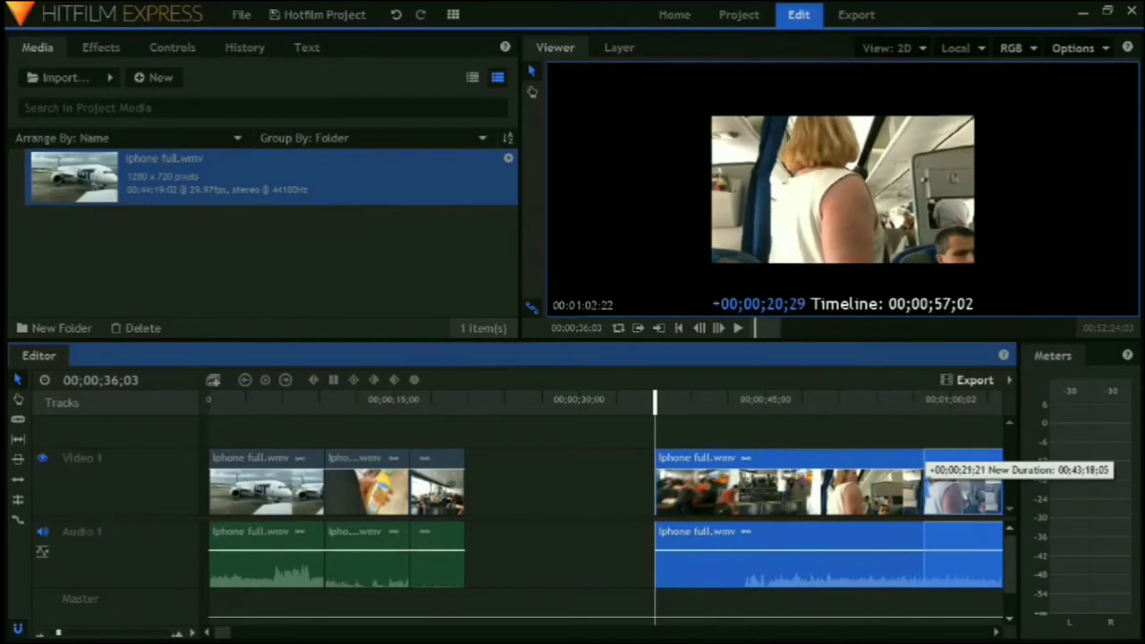
pyautogui.moveTo(948, 474); pyautogui.dragTo(327, 486)
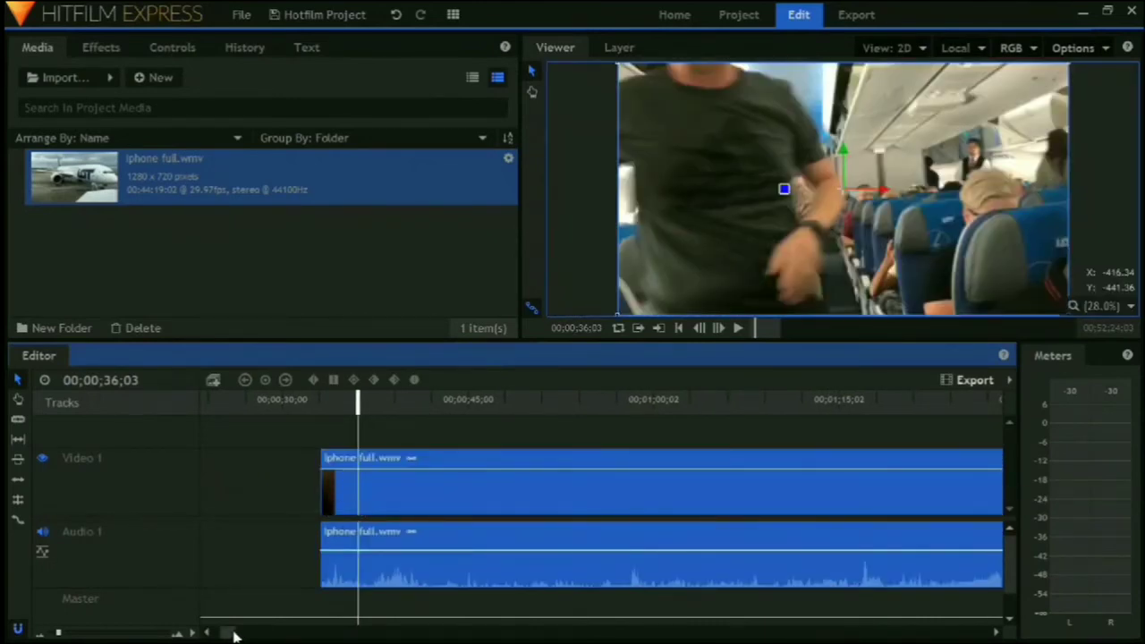
pyautogui.moveTo(235, 634); pyautogui.dragTo(221, 634)
pyautogui.moveTo(611, 516); pyautogui.dragTo(497, 510)
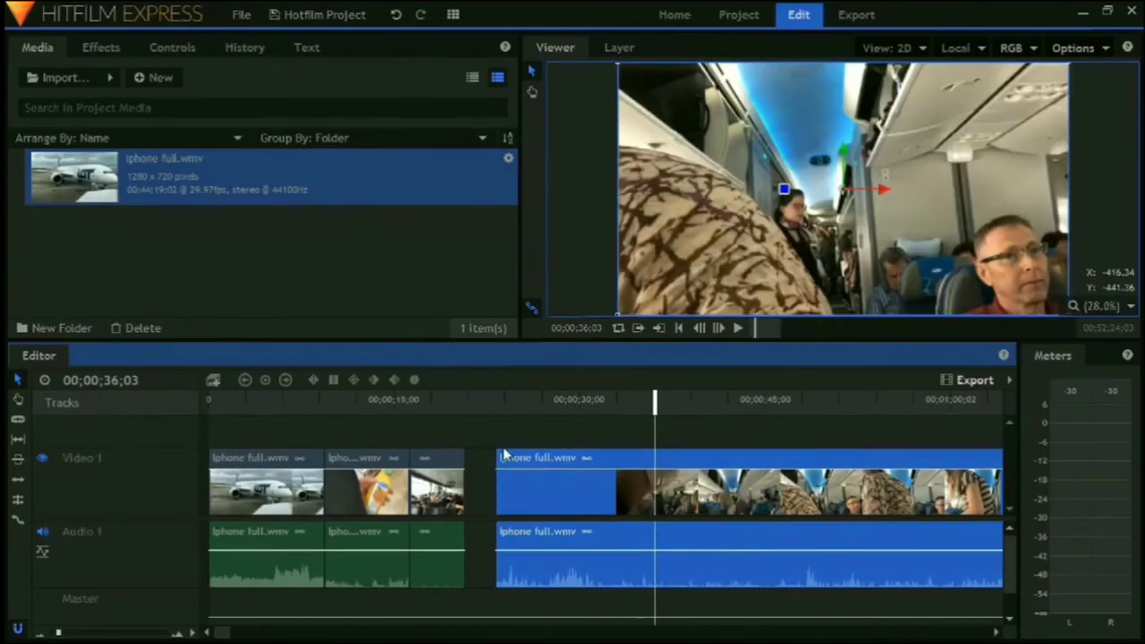
pyautogui.click(501, 439)
pyautogui.doubleClick(508, 463)
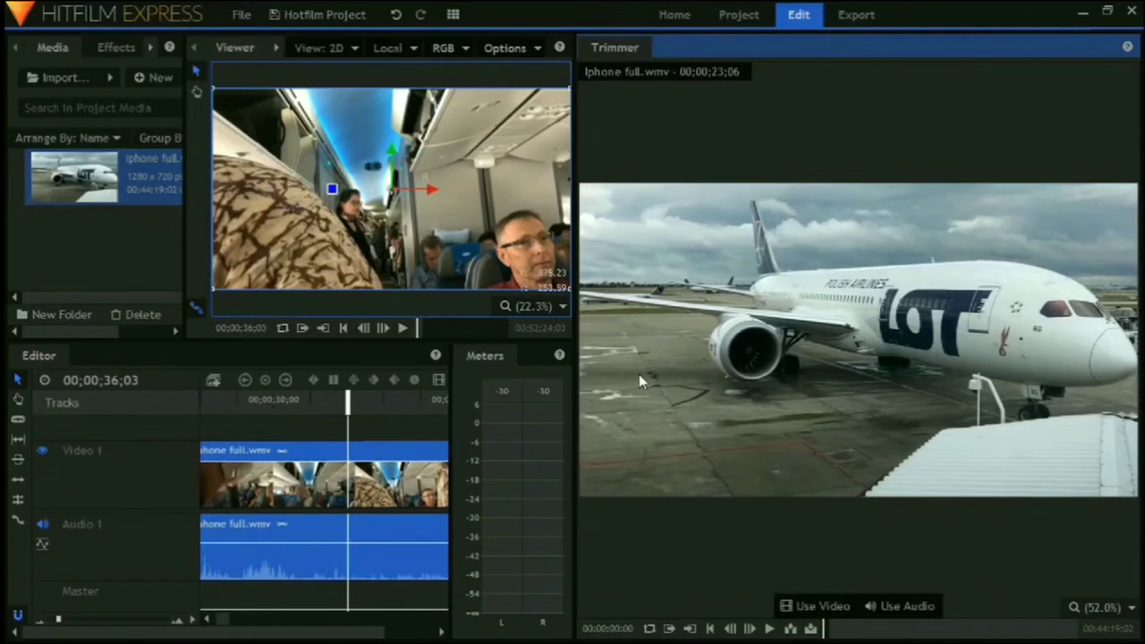
pyautogui.click(454, 16)
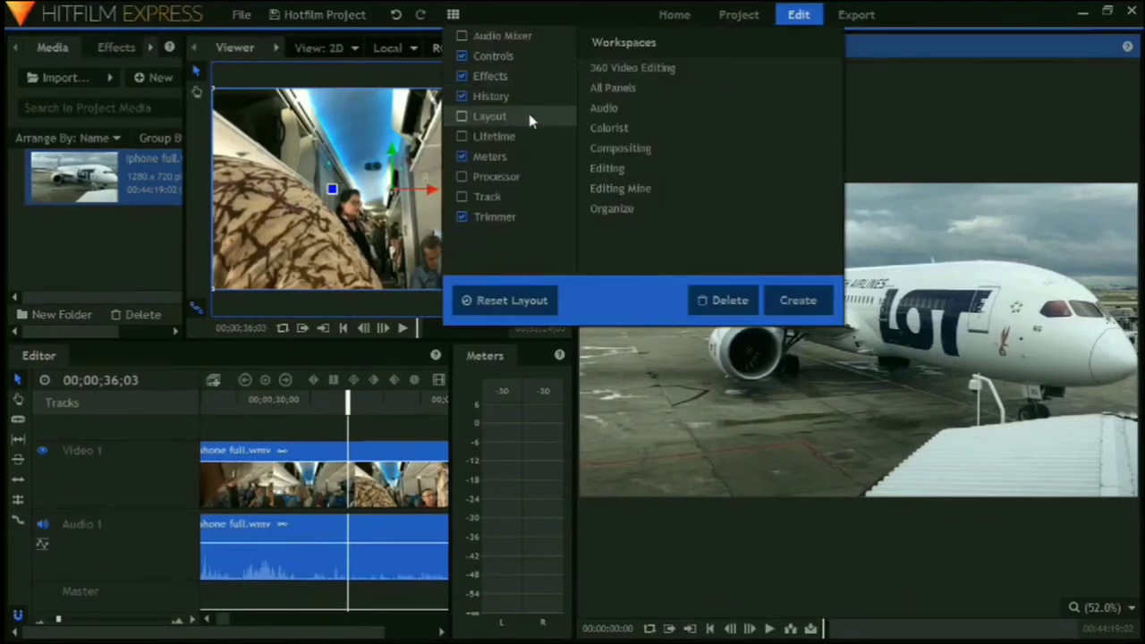
pyautogui.click(619, 188)
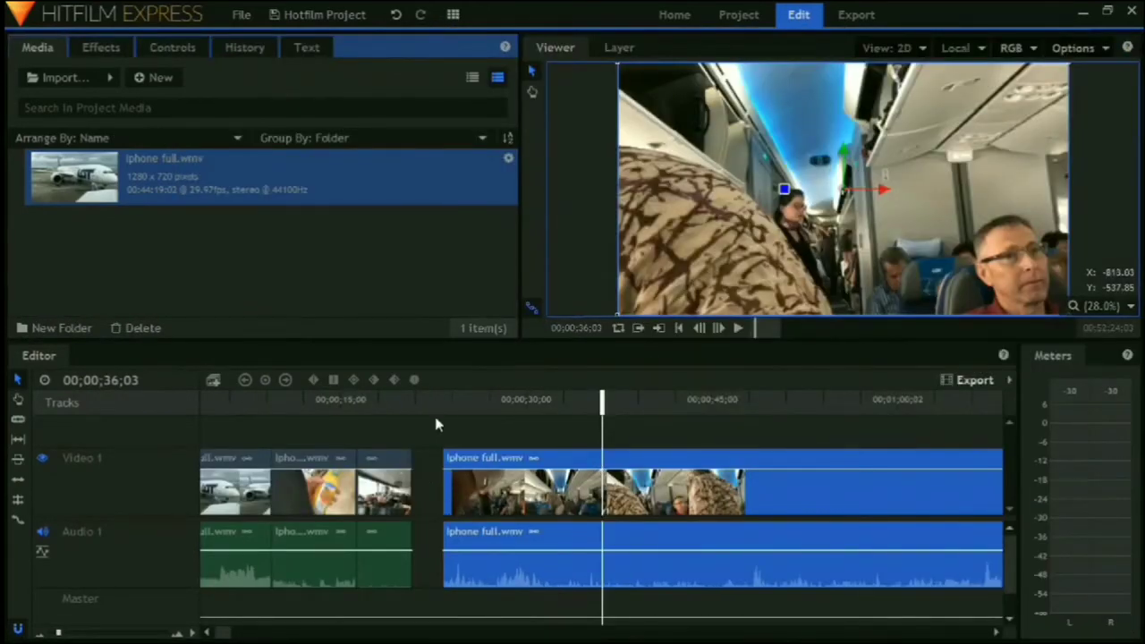
# Play the long segment from its start, slice it at 00;00;30;07, and move the front piece against the third segment's end
pyautogui.click(440, 421)
pyautogui.click(738, 328)
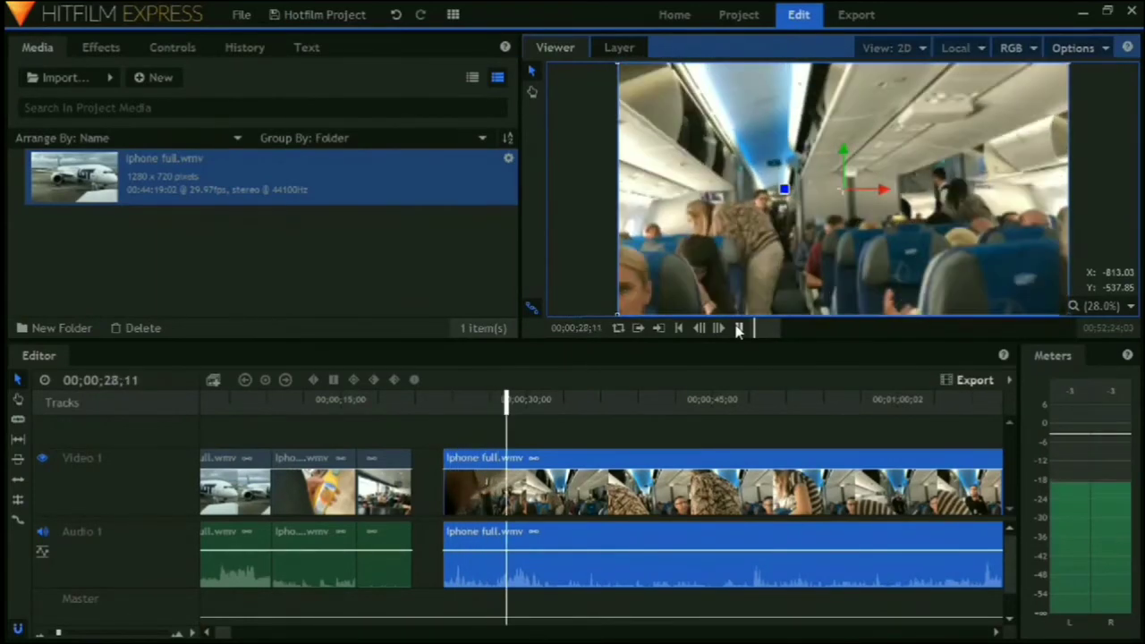
pyautogui.click(738, 329)
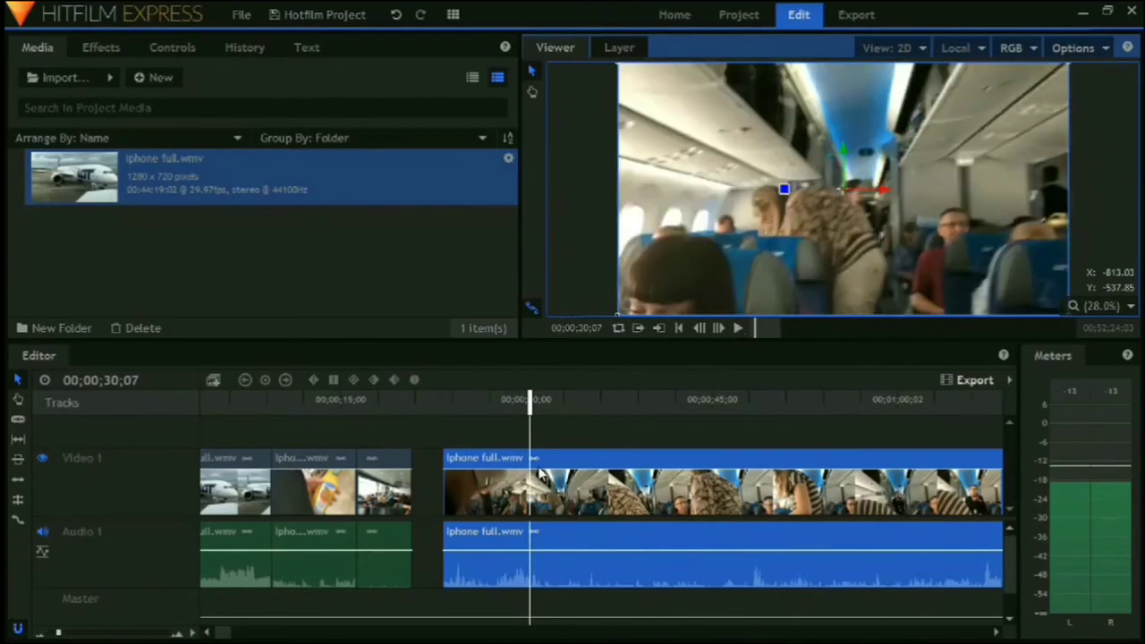
pyautogui.click(19, 420)
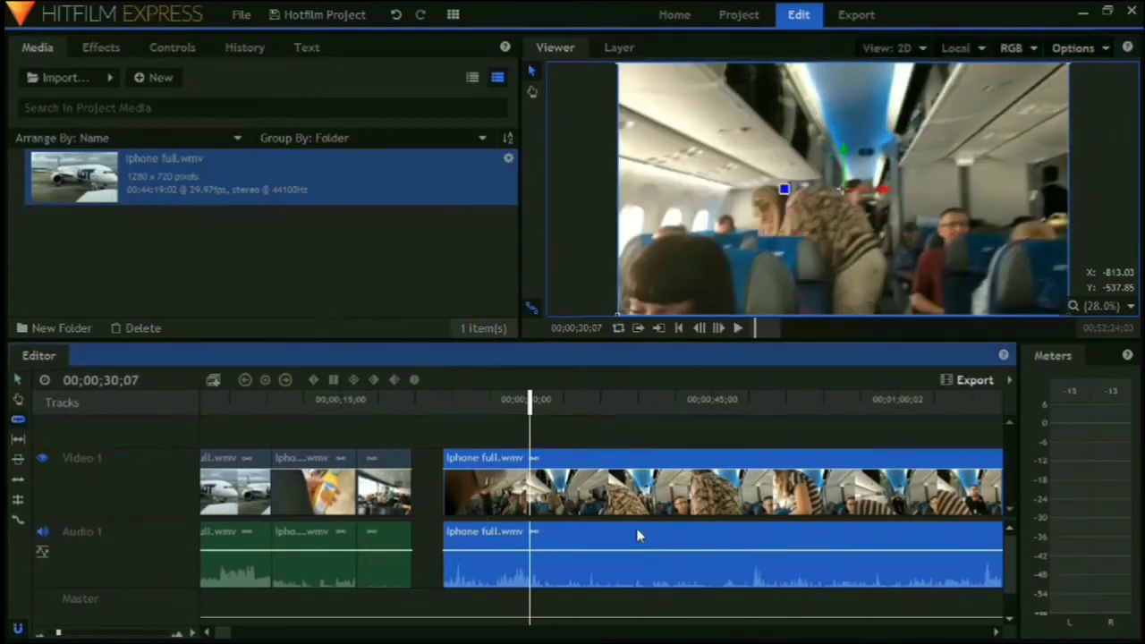
pyautogui.click(530, 486)
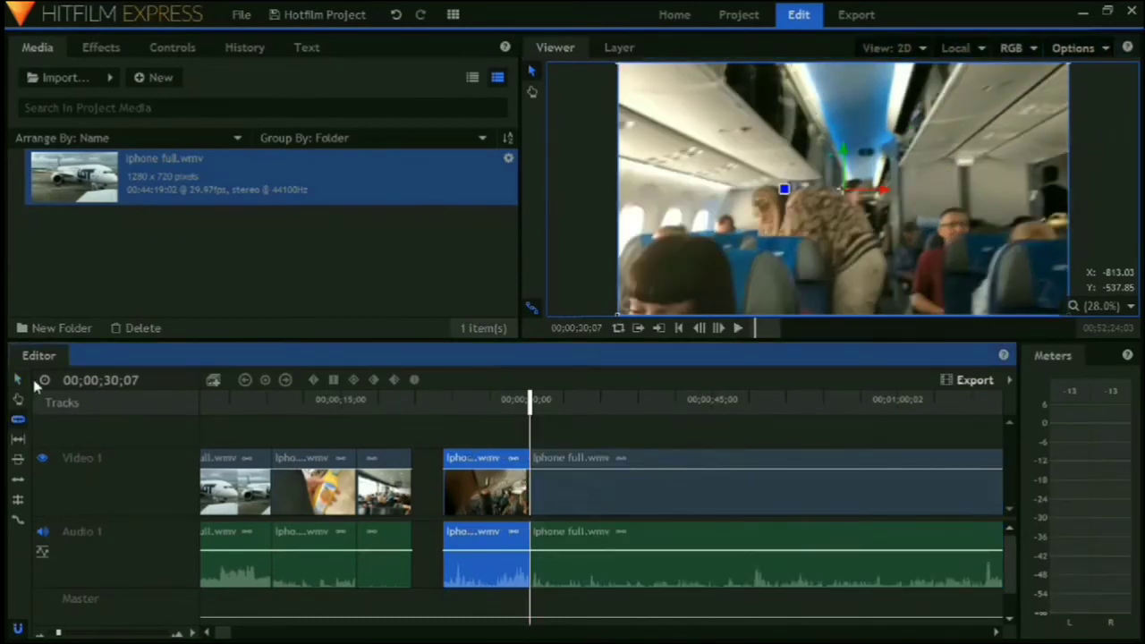
pyautogui.click(15, 380)
pyautogui.moveTo(508, 501); pyautogui.dragTo(637, 465)
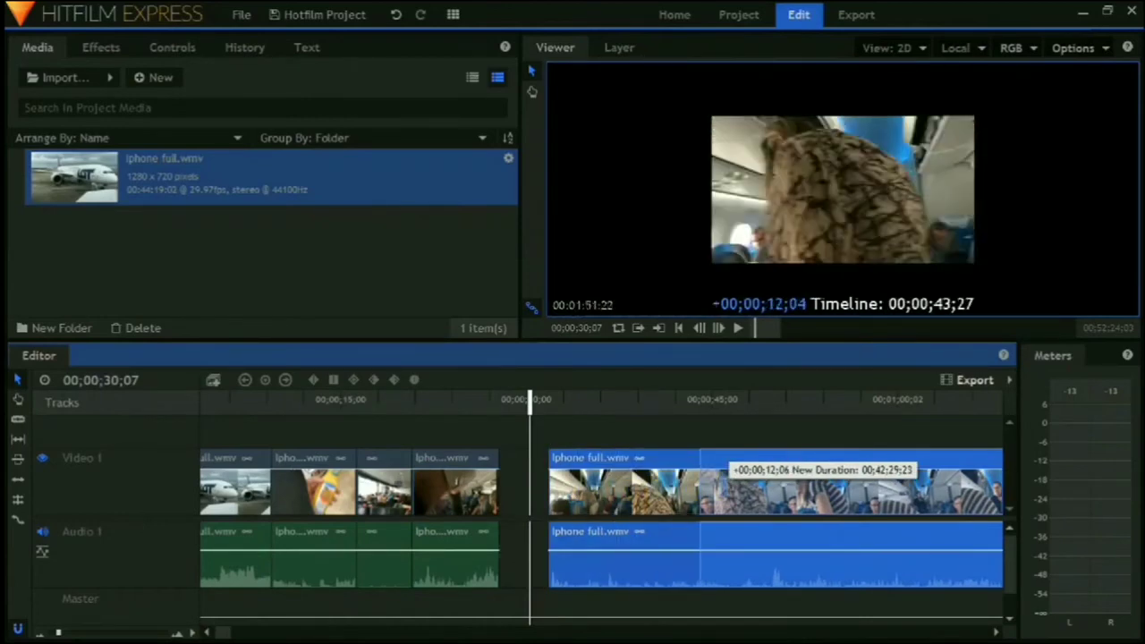
# Trim the start of the long segment to the seat-back screen footage, and move it to about 00;00;31
pyautogui.moveTo(746, 483); pyautogui.dragTo(854, 488)
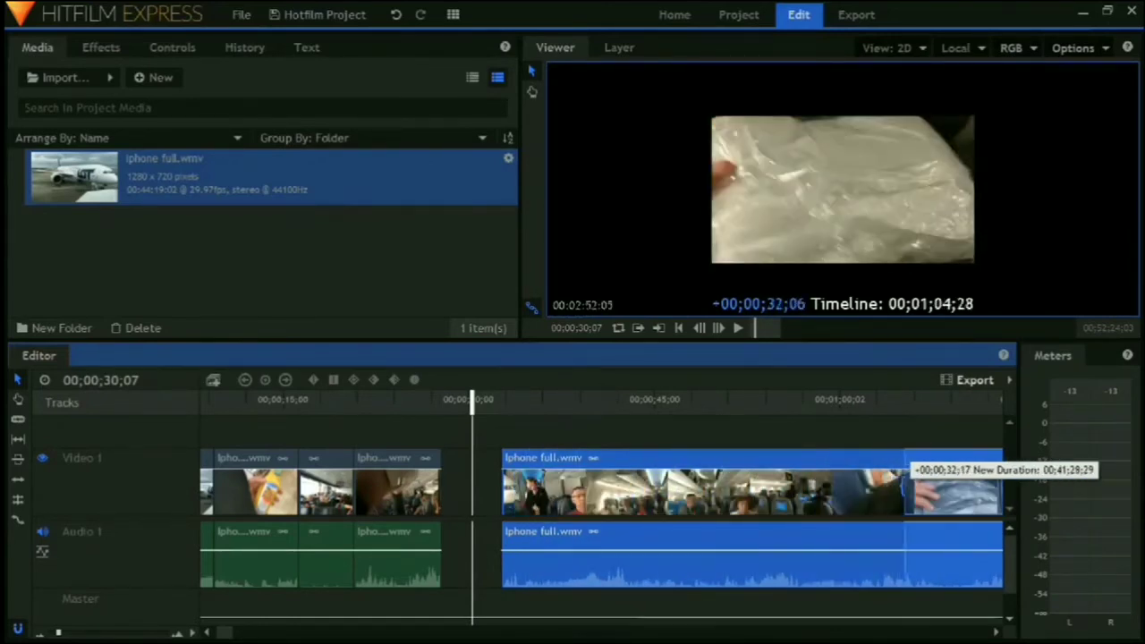
pyautogui.moveTo(945, 487); pyautogui.dragTo(505, 483)
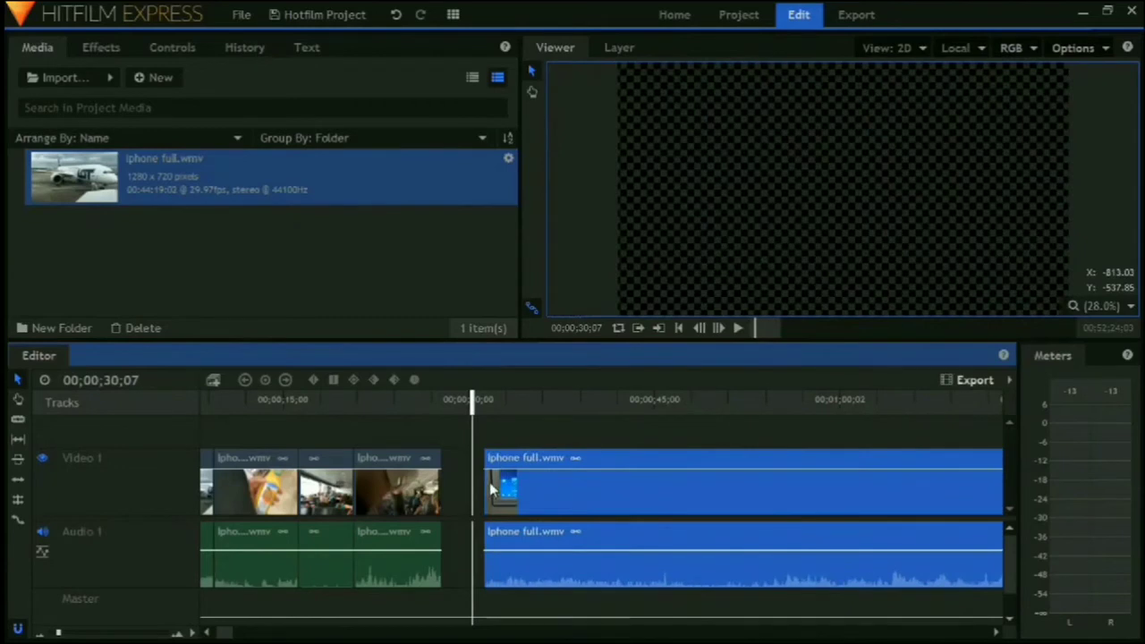
pyautogui.click(483, 440)
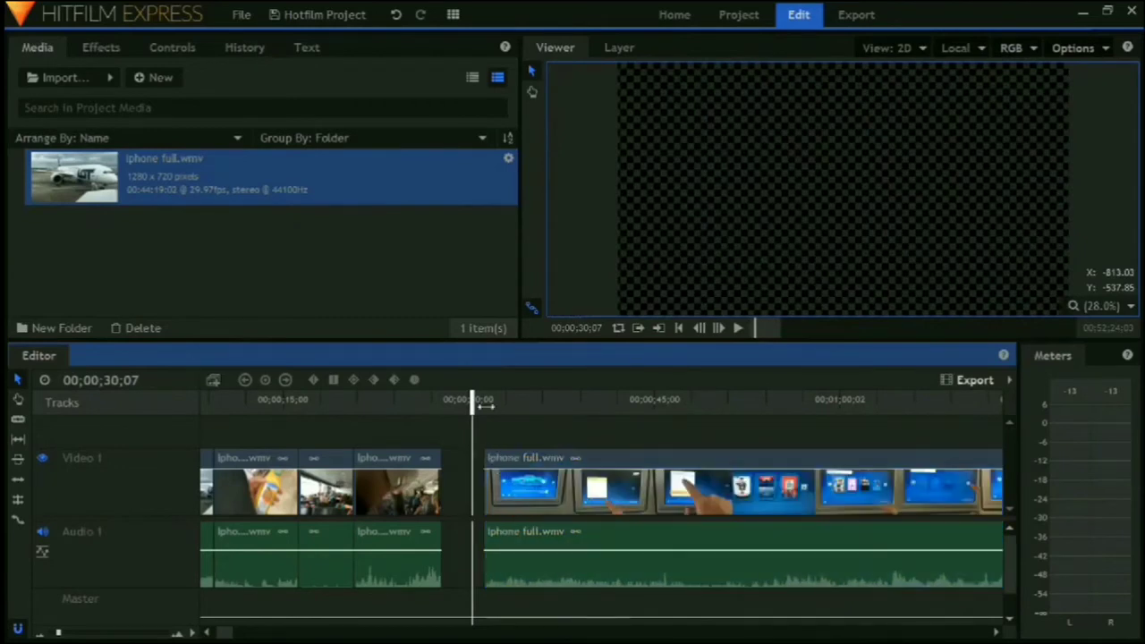
# Play the seat-back screen segment from its start, and slice it at 00;00;51;06
pyautogui.click(489, 403)
pyautogui.click(736, 328)
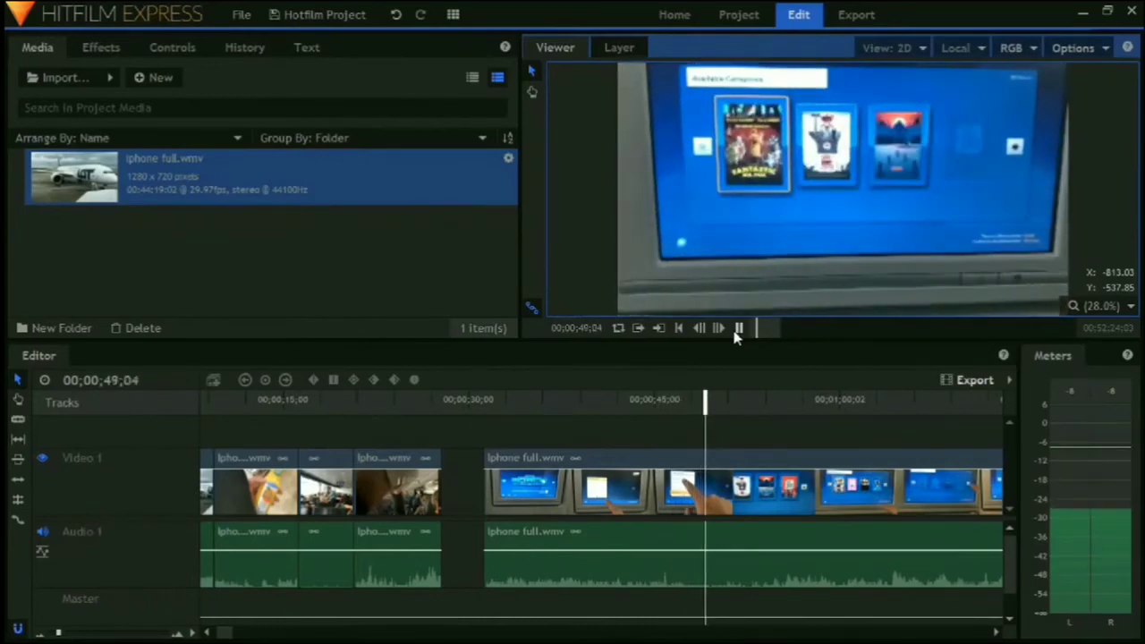
pyautogui.click(736, 328)
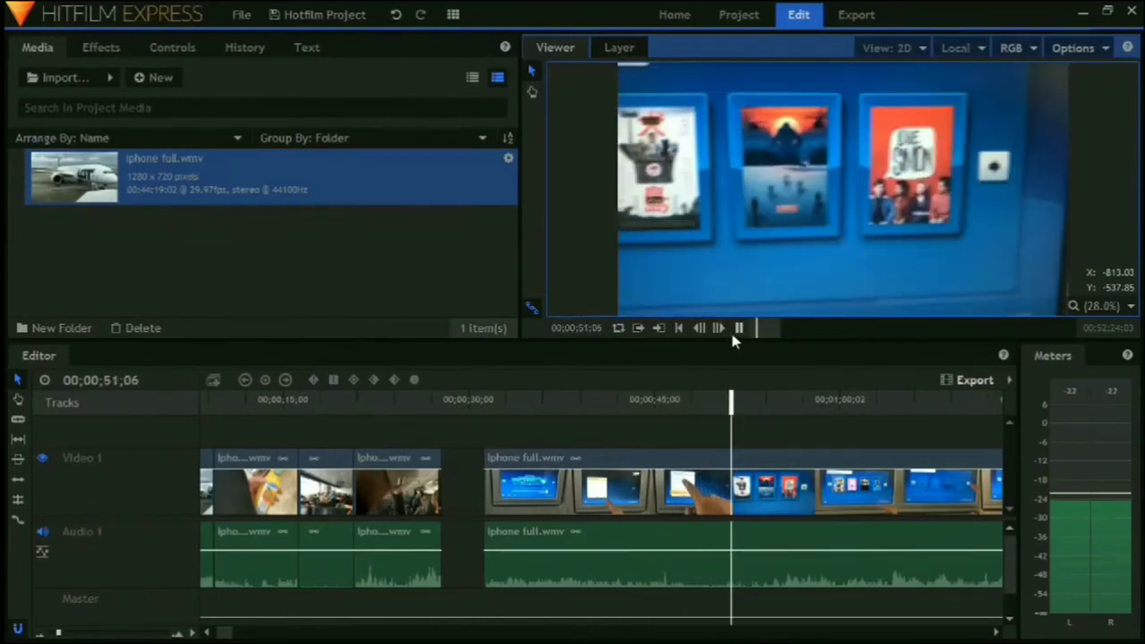
pyautogui.click(22, 420)
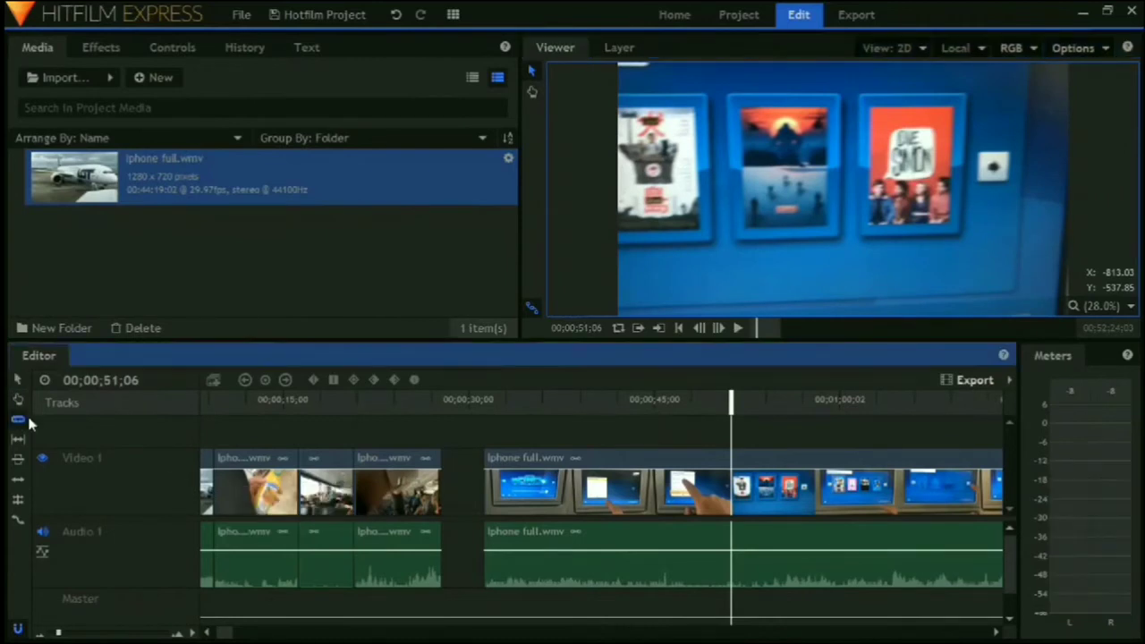
pyautogui.click(732, 501)
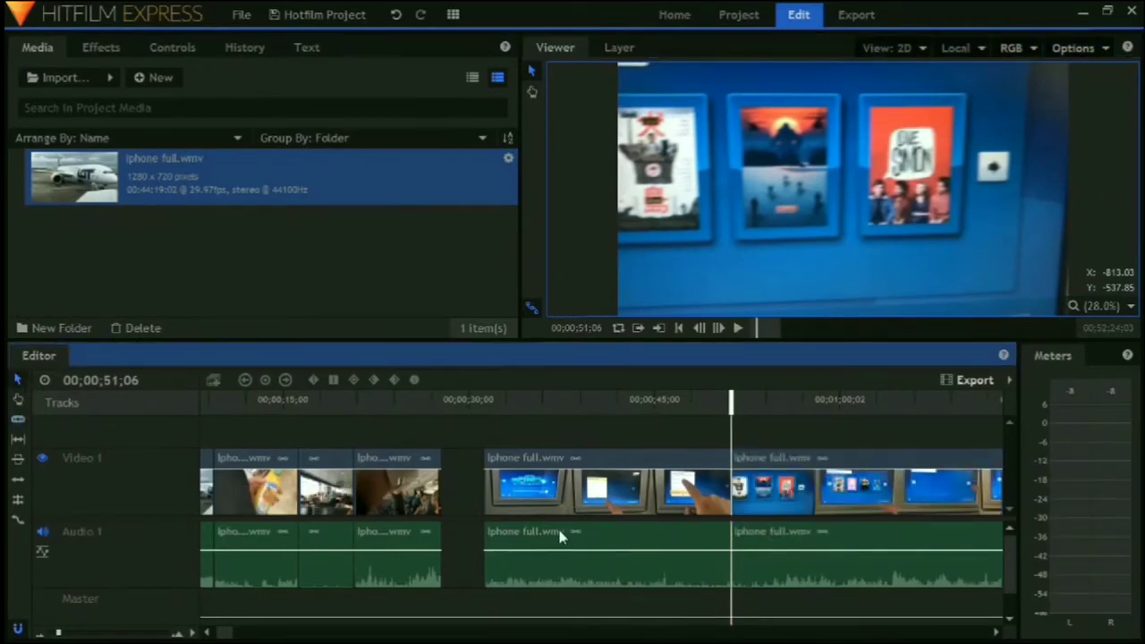
# Slice the front seat-back screen piece at 00;00;38;12 and 00;00;47;23, and delete the part in between
pyautogui.click(580, 497)
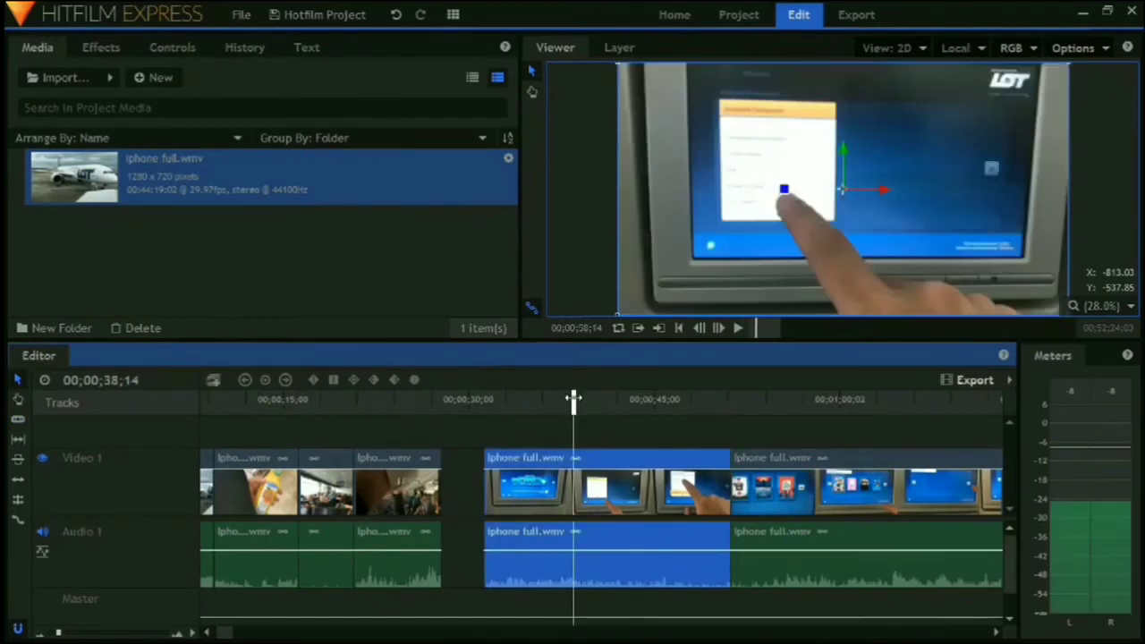
pyautogui.moveTo(573, 401)
pyautogui.mouseDown()
pyautogui.moveTo(542, 400)
pyautogui.moveTo(573, 401)
pyautogui.mouseUp()
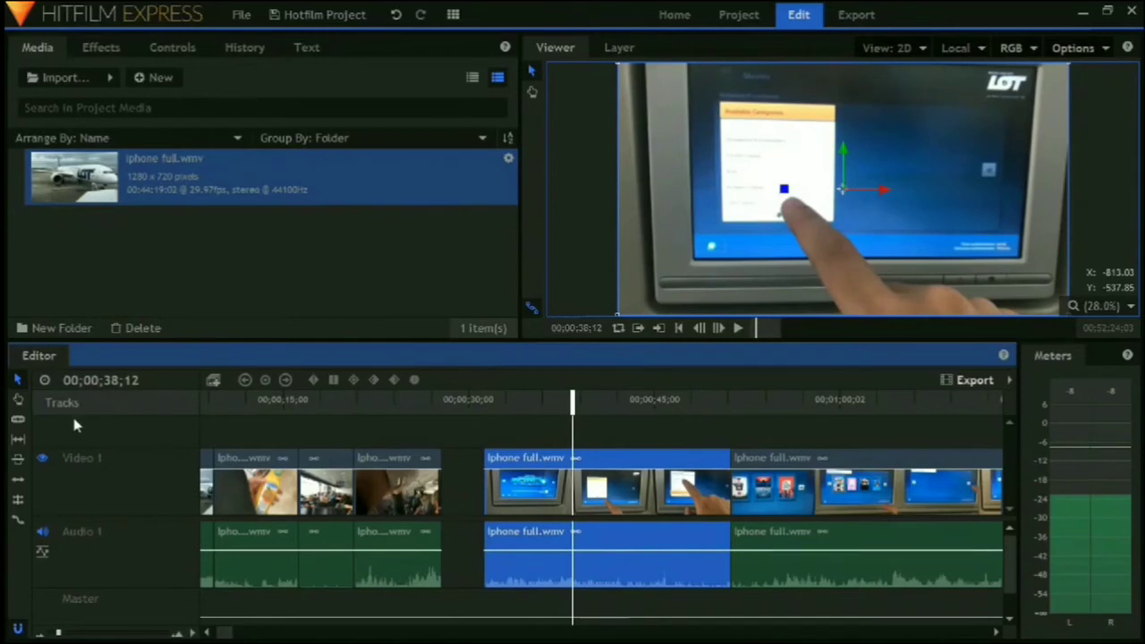
pyautogui.click(19, 420)
pyautogui.click(572, 501)
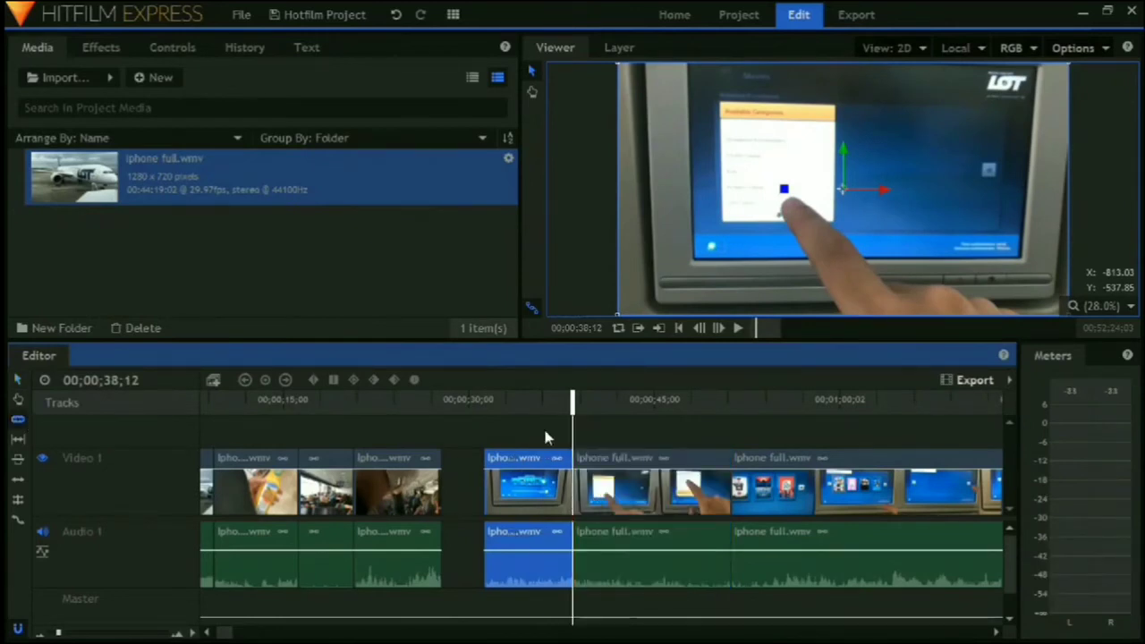
pyautogui.moveTo(573, 401); pyautogui.dragTo(688, 405)
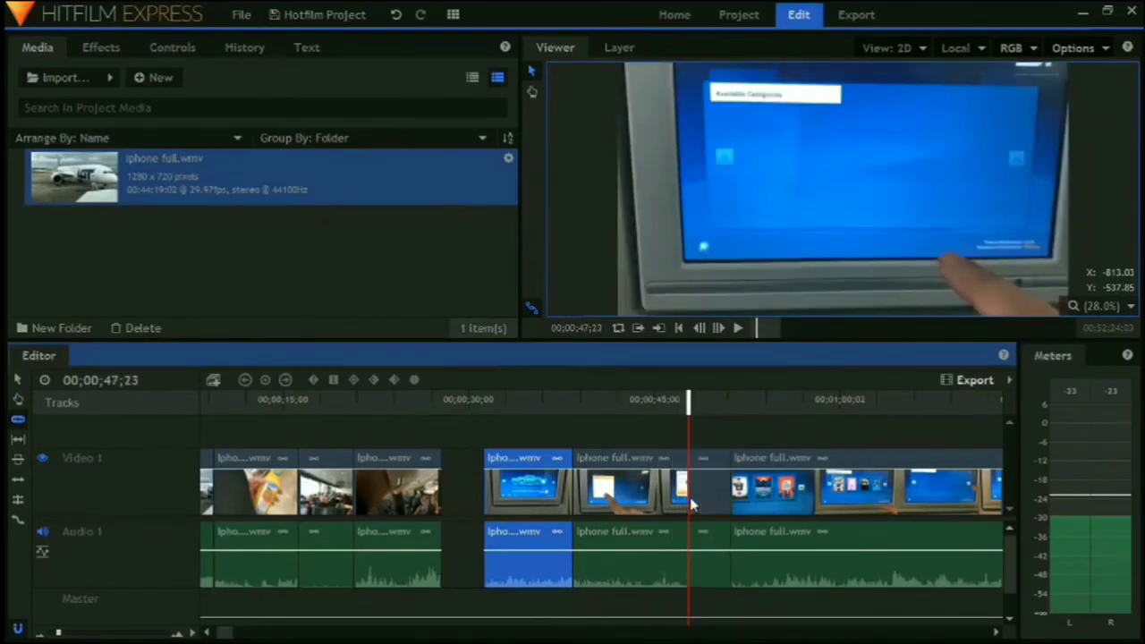
pyautogui.click(644, 499)
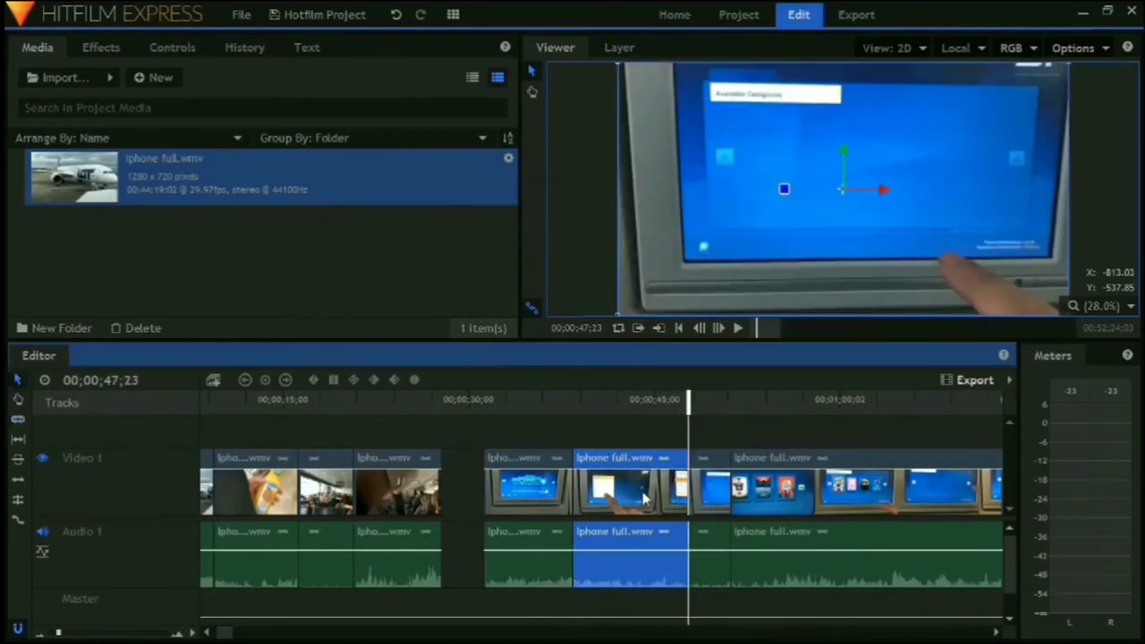
pyautogui.press('Delete')
# Join both seat-back screen pieces and the last segment to the fourth segment without gaps, trimming the start of the last segment
pyautogui.moveTo(551, 495); pyautogui.dragTo(479, 488)
pyautogui.moveTo(715, 492); pyautogui.dragTo(567, 500)
pyautogui.moveTo(723, 494); pyautogui.dragTo(1024, 490)
pyautogui.moveTo(882, 515); pyautogui.dragTo(866, 514)
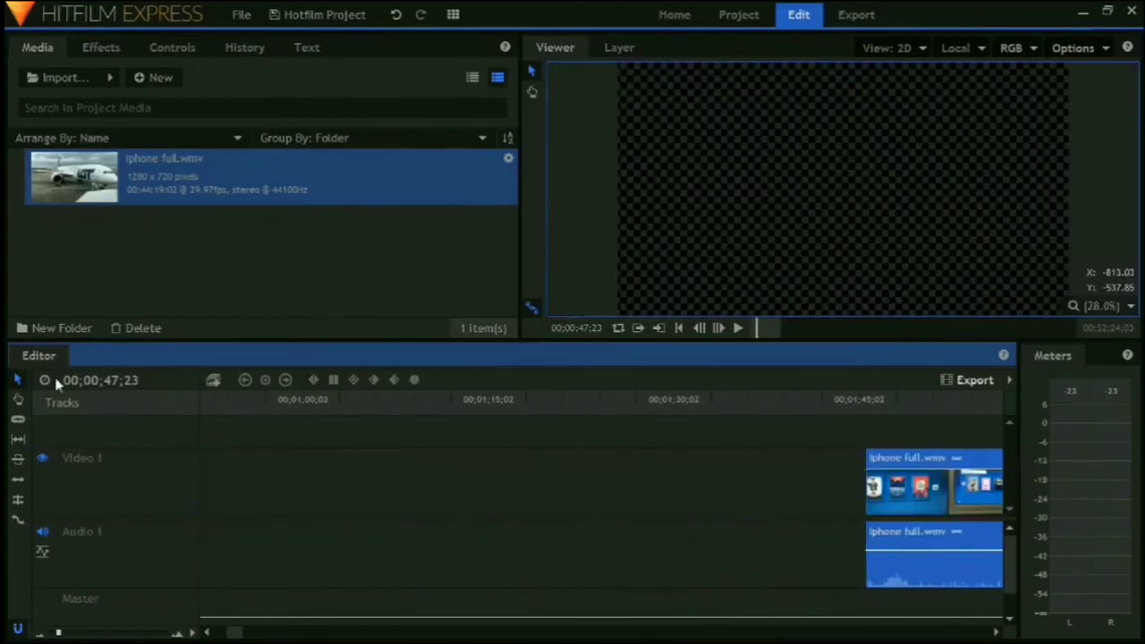
pyautogui.moveTo(922, 486); pyautogui.dragTo(749, 498)
pyautogui.click(214, 445)
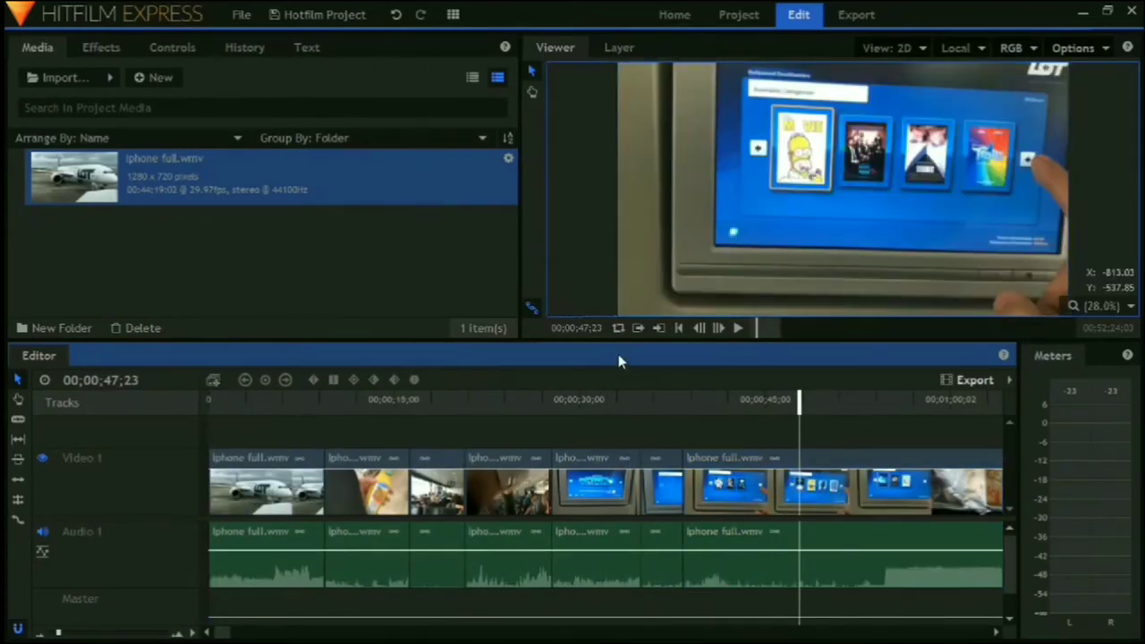
# Return the playhead to the start of the timeline, and enlarge the Viewer panel in height and width
pyautogui.click(687, 329)
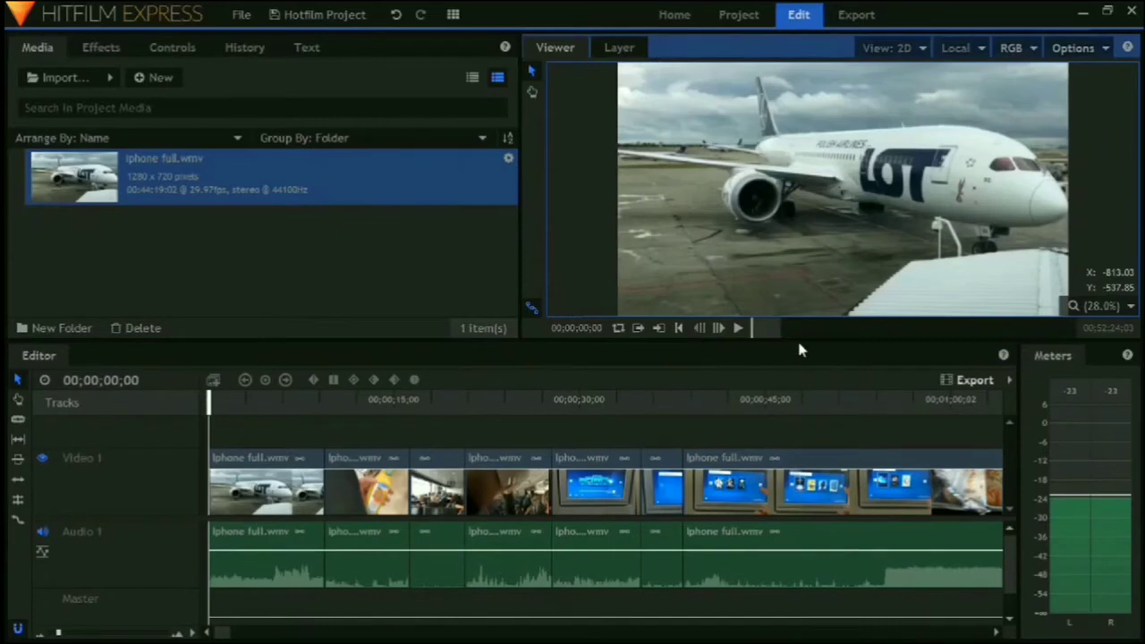
pyautogui.moveTo(797, 338); pyautogui.dragTo(796, 488)
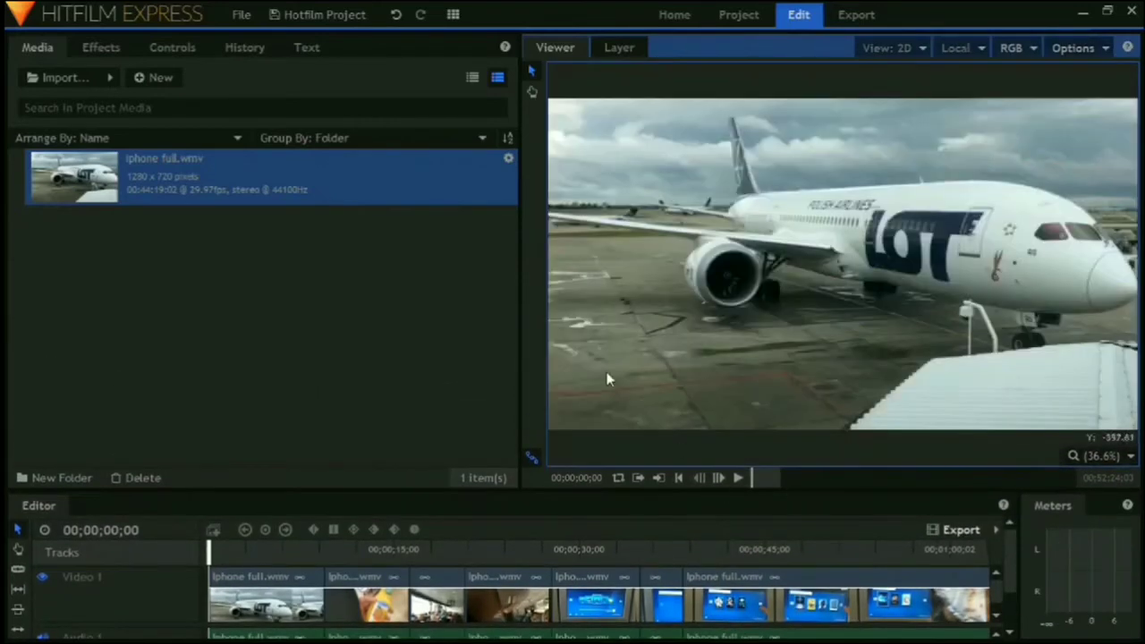
pyautogui.moveTo(524, 340); pyautogui.dragTo(337, 342)
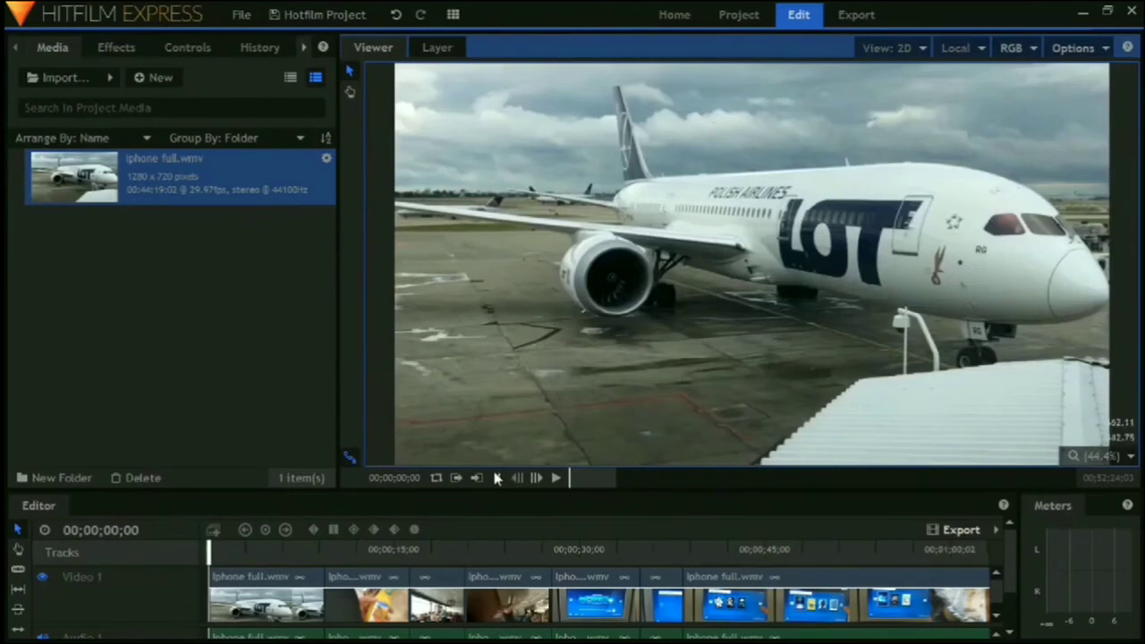
# Play the edited sequence to 00;00;38;11, and make the Editor panel taller again
pyautogui.click(554, 479)
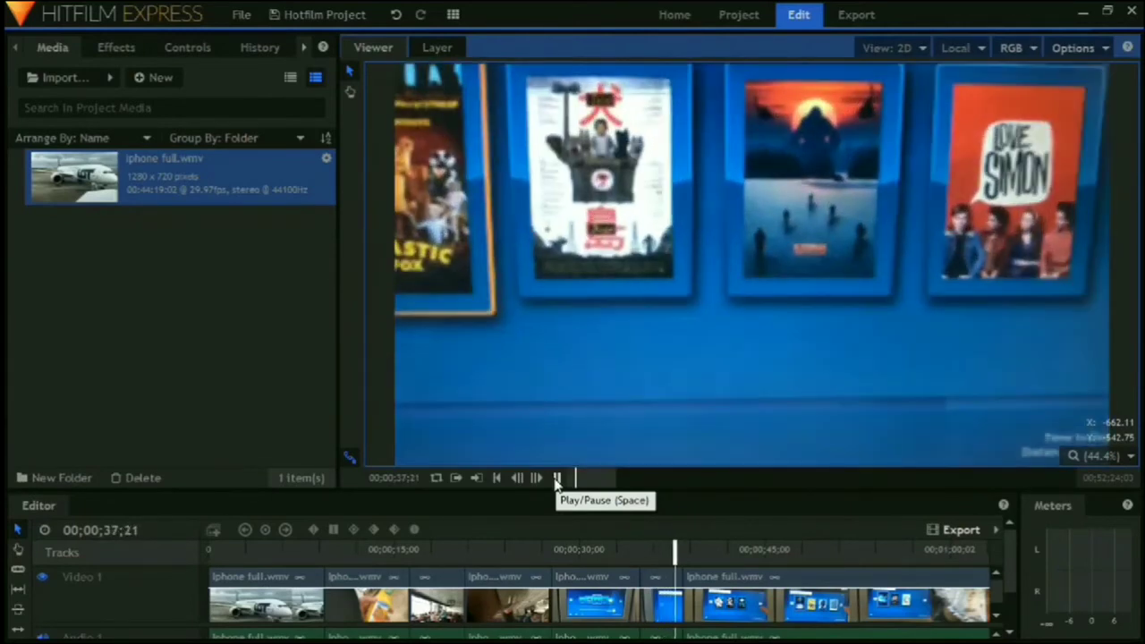
pyautogui.click(556, 480)
pyautogui.moveTo(646, 488); pyautogui.dragTo(589, 345)
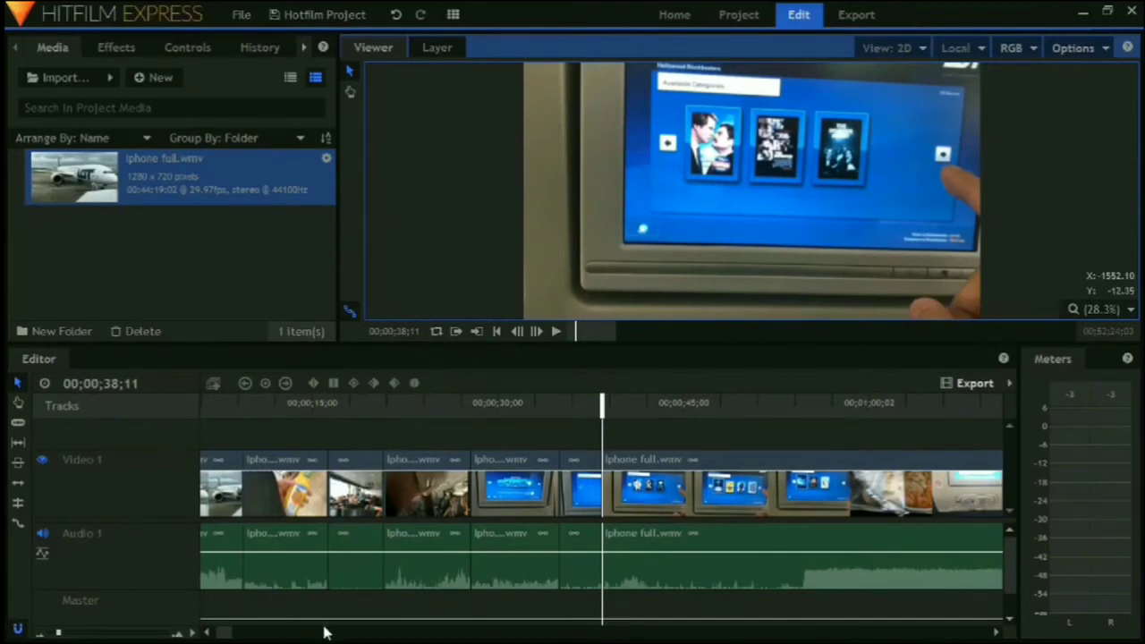
# Import the JOAKIM KARUD MP3 music track for vlogs into the project media
pyautogui.moveTo(229, 633); pyautogui.dragTo(213, 634)
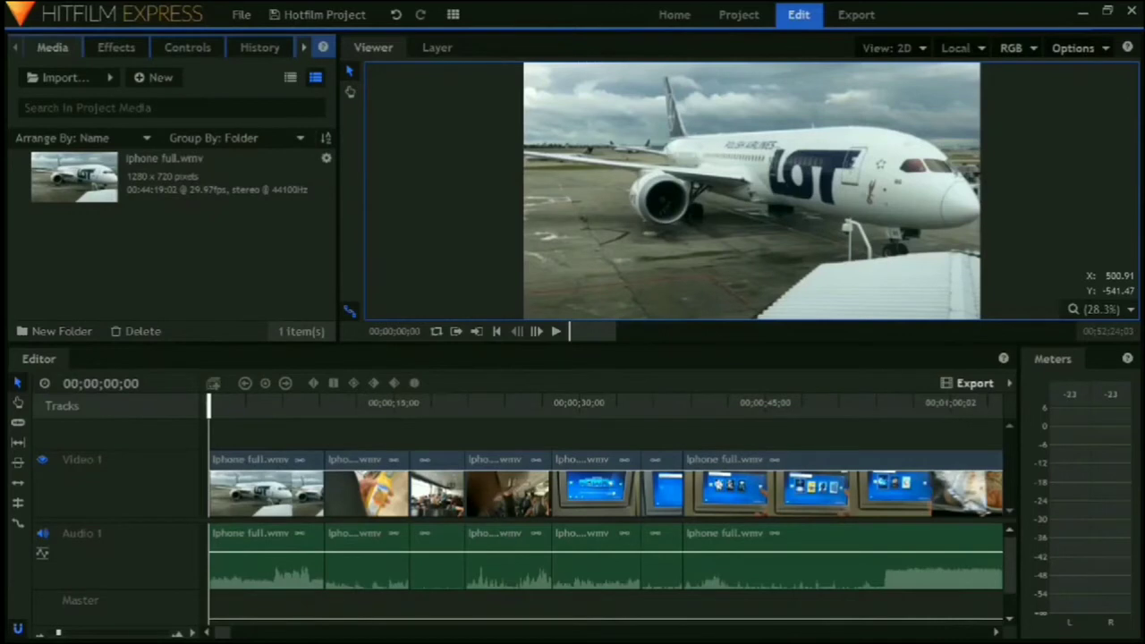
pyautogui.moveTo(107, 277); pyautogui.dragTo(139, 273)
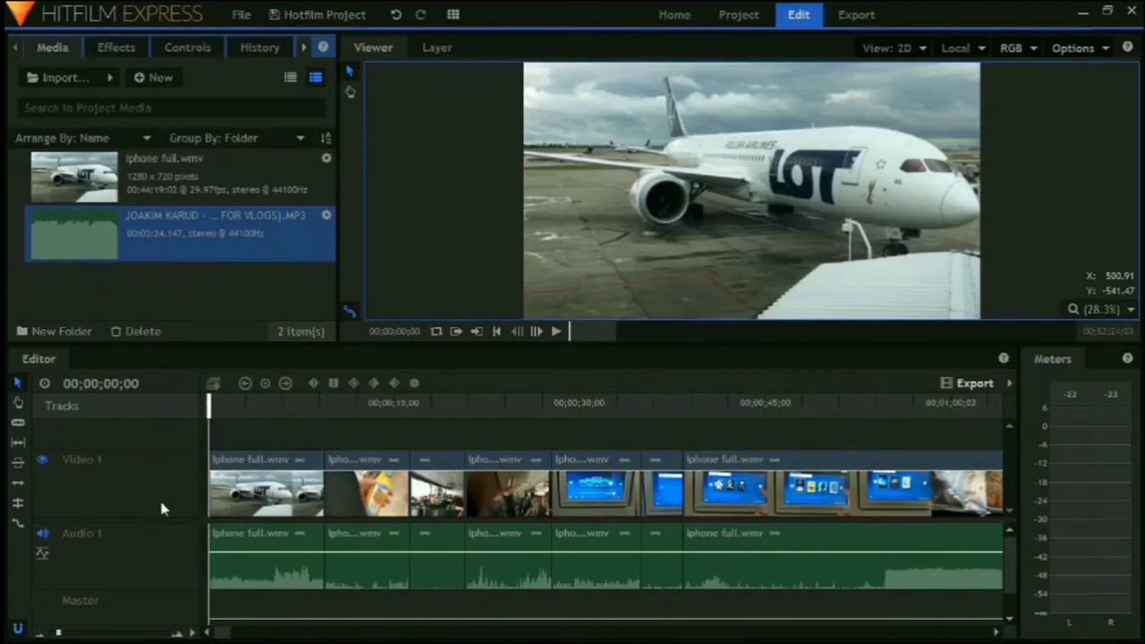
# Make the Editor panel taller and insert a second audio track named Music below Audio 1
pyautogui.click(134, 516)
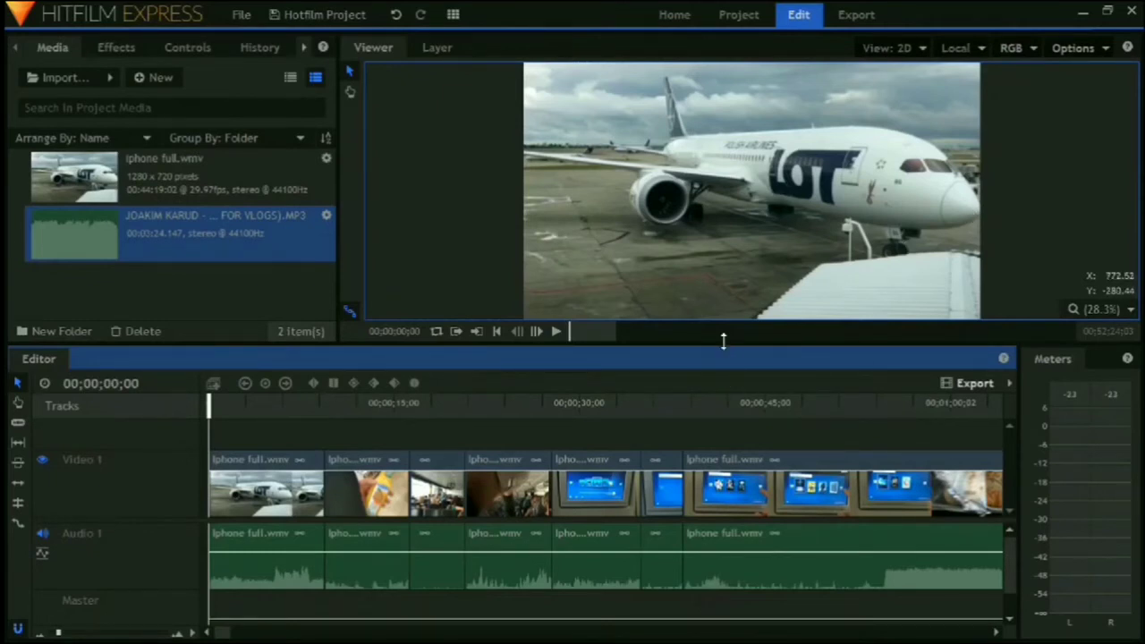
pyautogui.moveTo(724, 342); pyautogui.dragTo(724, 257)
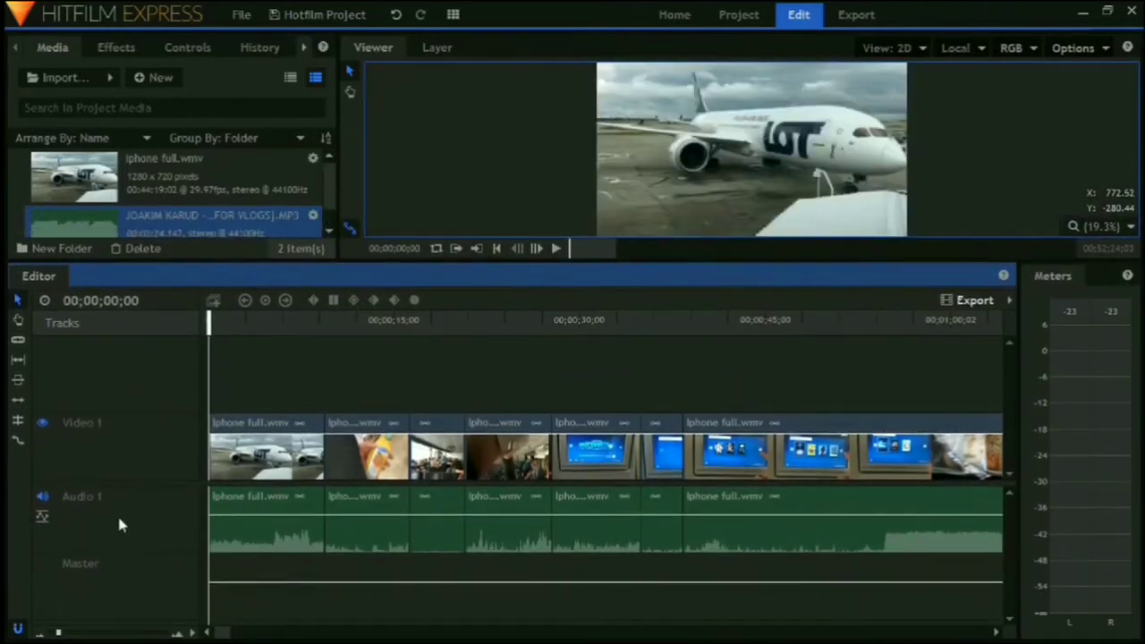
pyautogui.rightClick(120, 519)
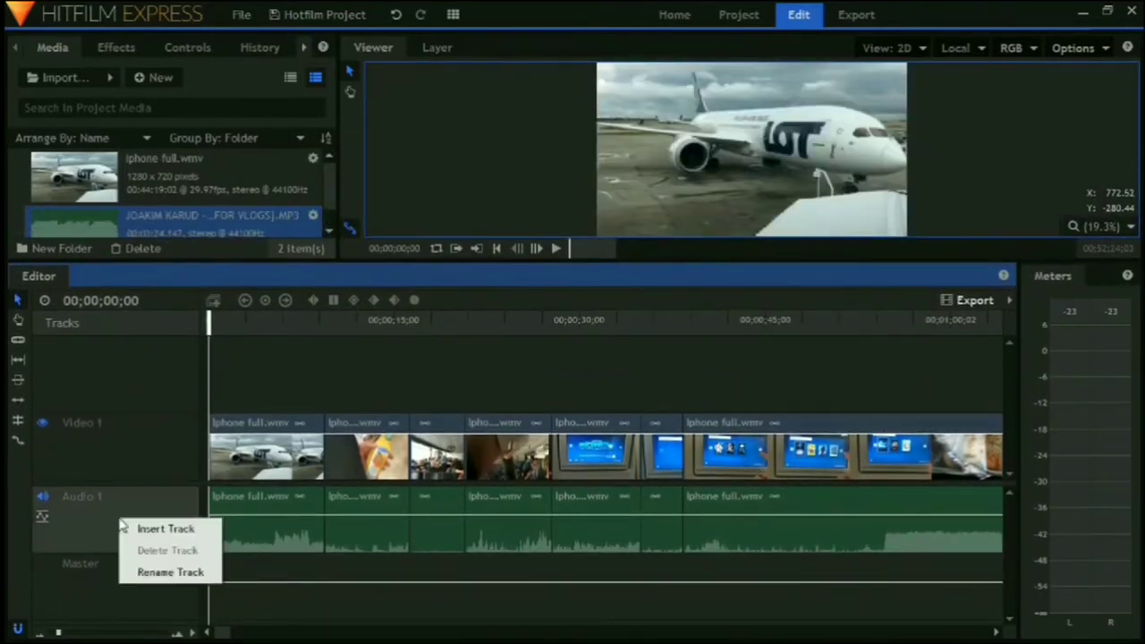
pyautogui.click(163, 531)
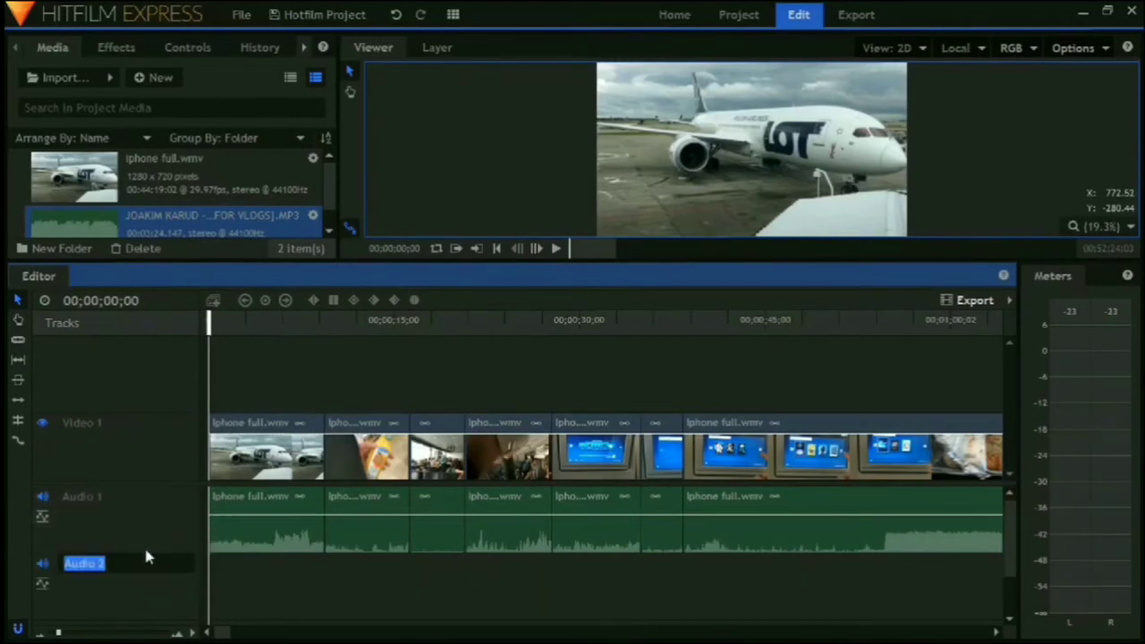
pyautogui.write('Music')
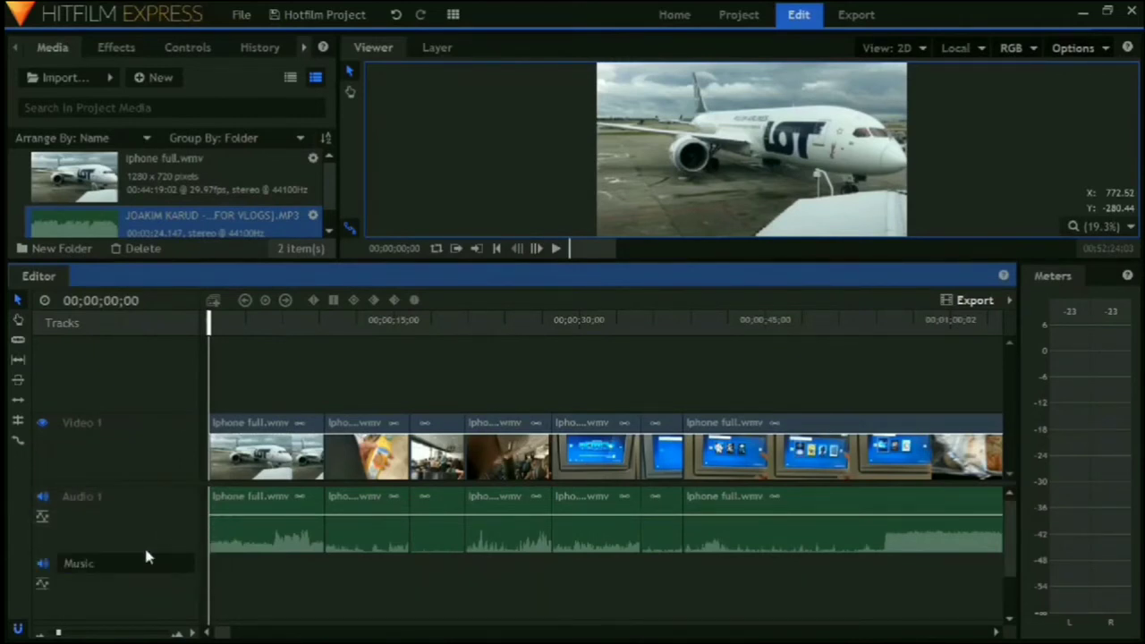
pyautogui.press('Return')
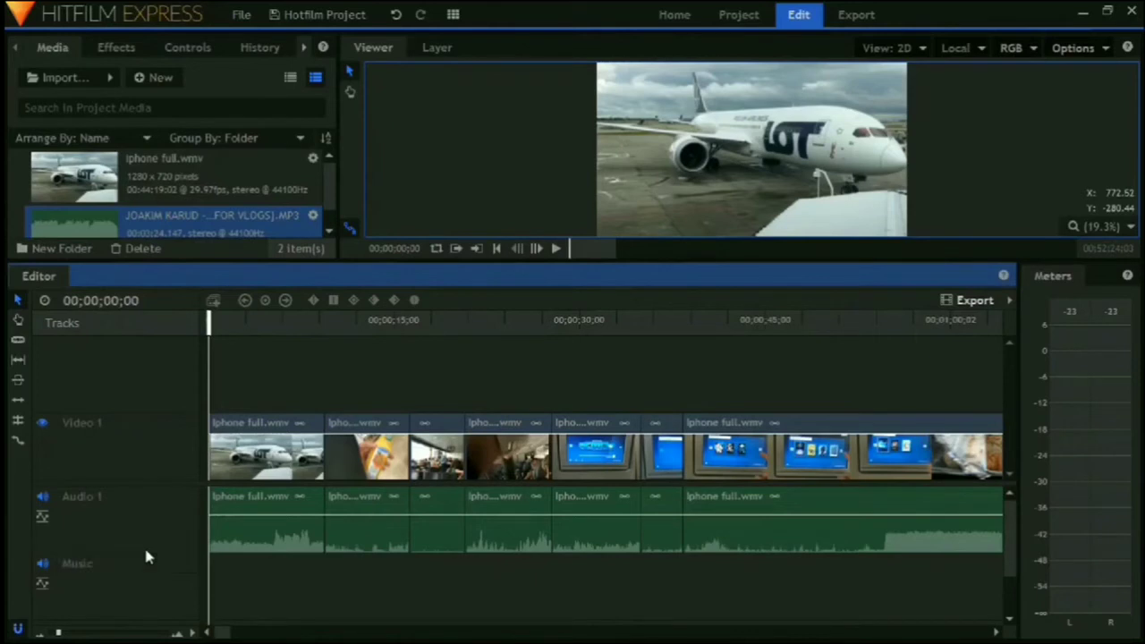
# Place the JOAKIM KARUD music clip at the start of the Music track and play the sequence to 00;00;04;18
pyautogui.moveTo(411, 265); pyautogui.dragTo(410, 291)
pyautogui.moveTo(251, 232); pyautogui.dragTo(215, 599)
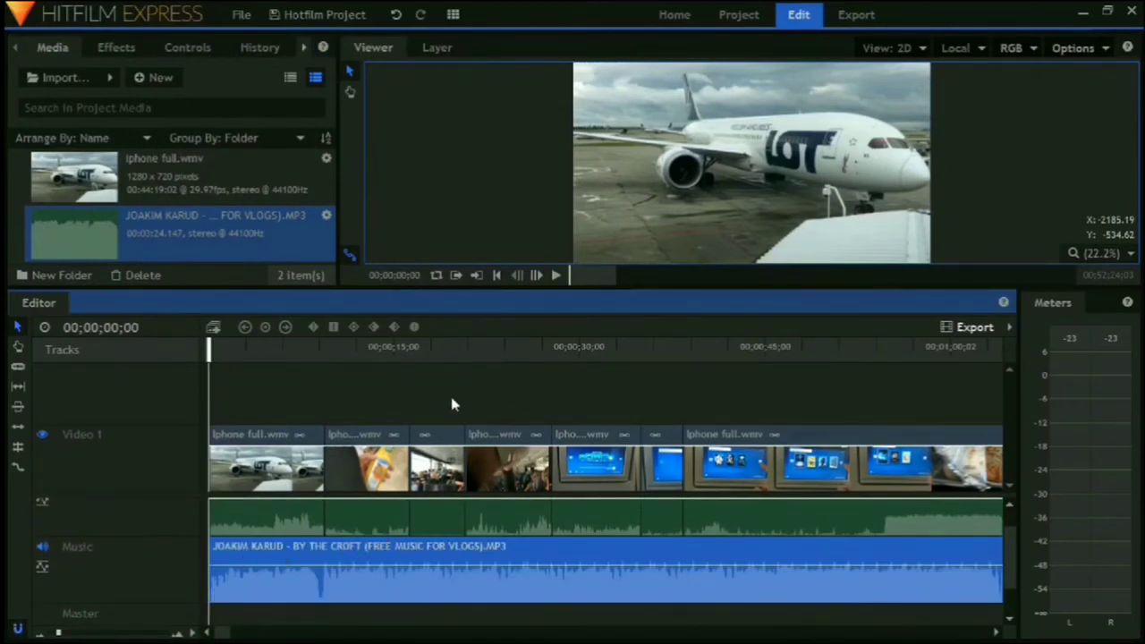
pyautogui.click(555, 275)
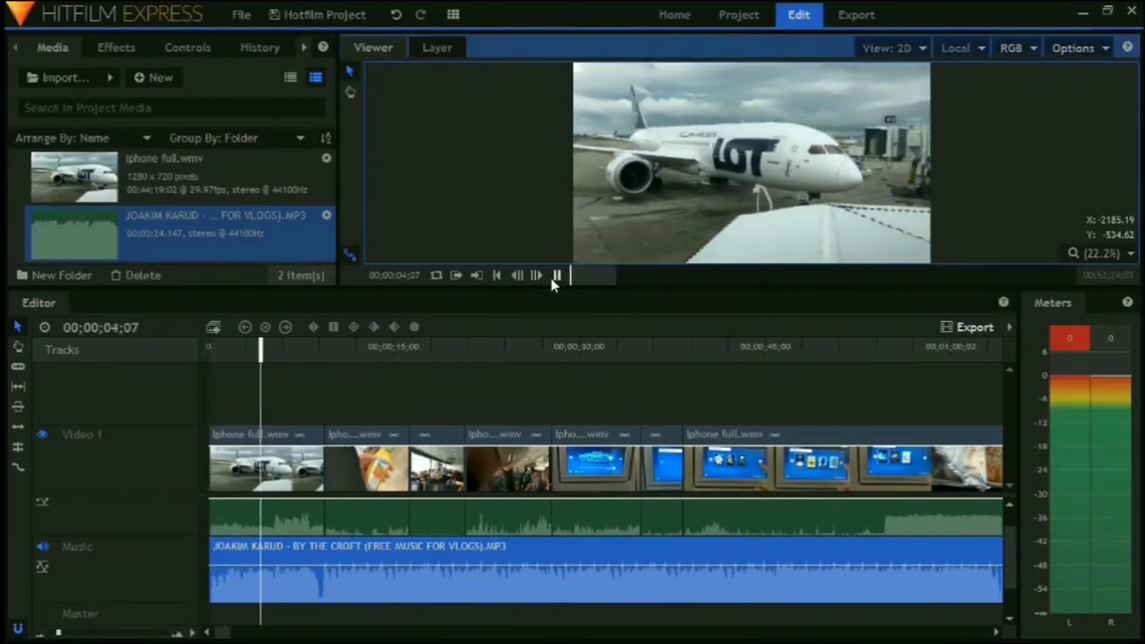
pyautogui.click(553, 277)
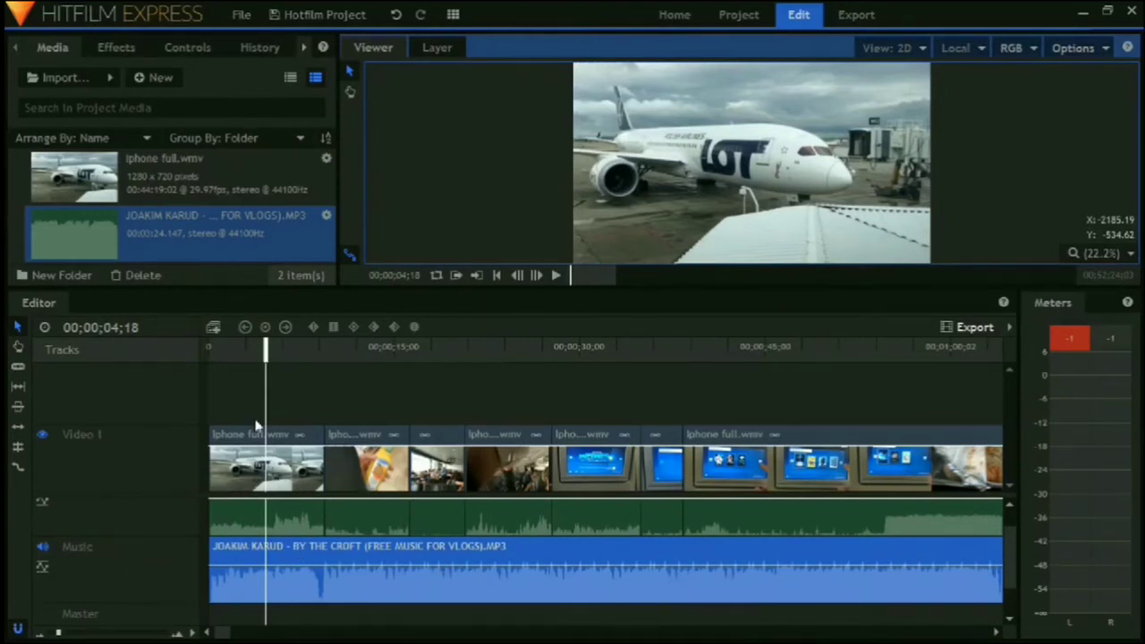
pyautogui.moveTo(150, 526); pyautogui.dragTo(150, 553)
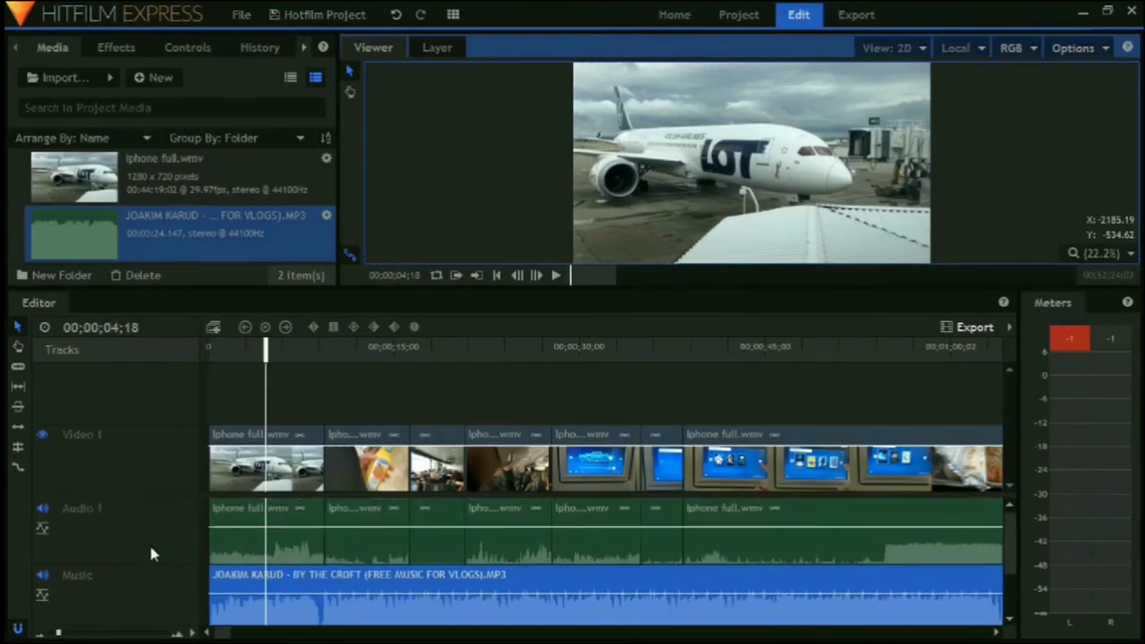
# Lower the Audio 1 level of the first six segments to -60.00, and move the last segment later, leaving a gap before it
pyautogui.click(43, 509)
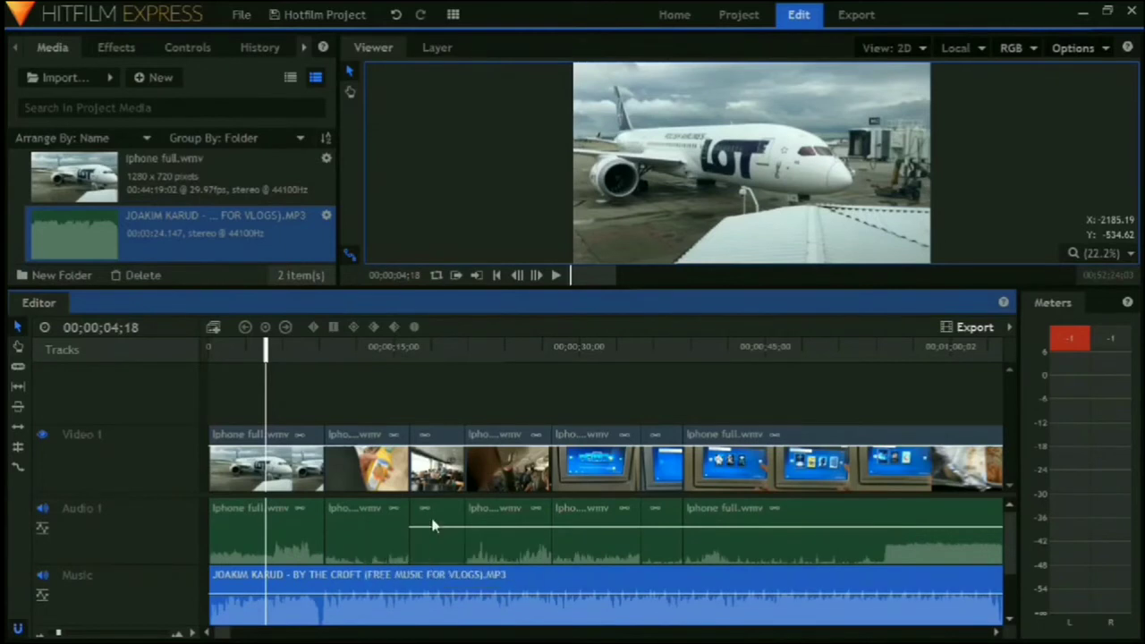
pyautogui.moveTo(466, 539); pyautogui.dragTo(483, 617)
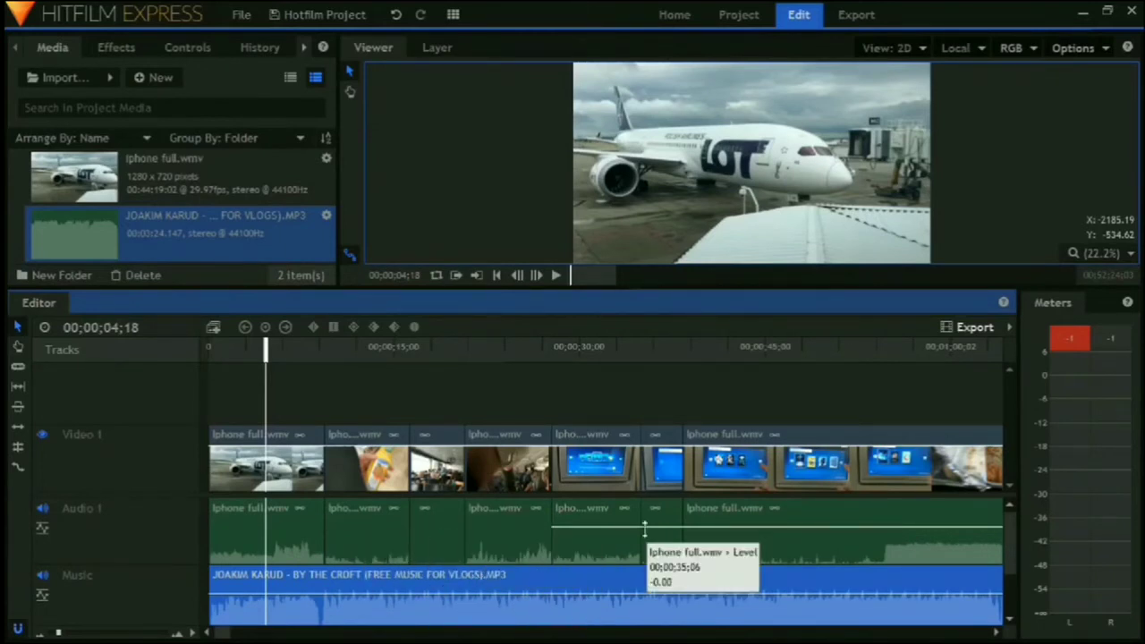
pyautogui.moveTo(612, 527); pyautogui.dragTo(606, 611)
pyautogui.moveTo(660, 528); pyautogui.dragTo(660, 616)
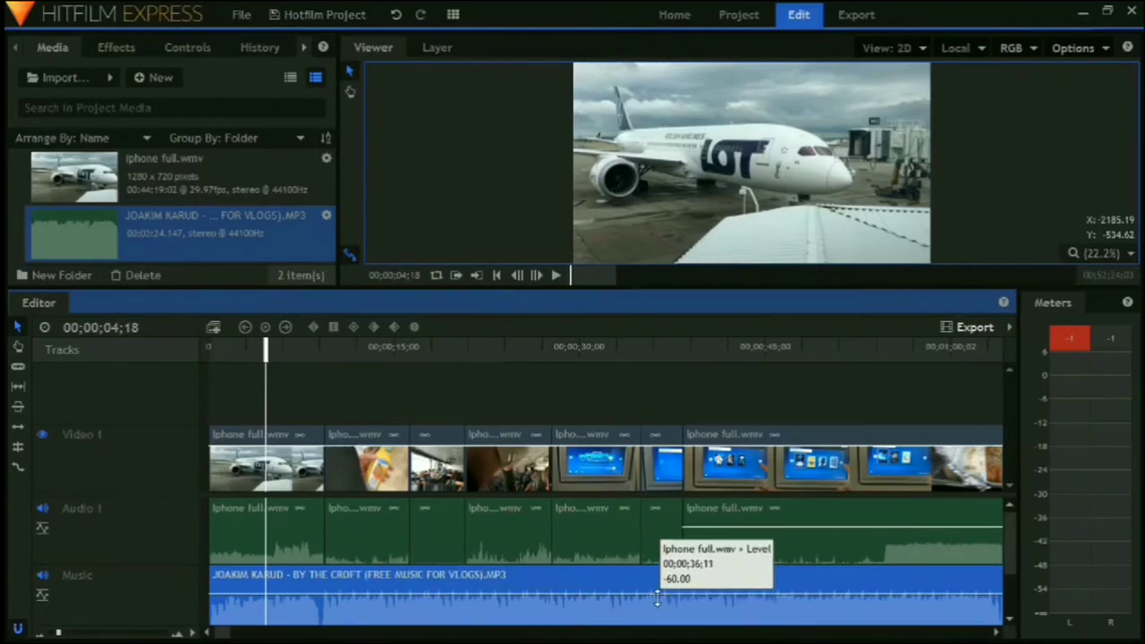
pyautogui.click(760, 483)
pyautogui.moveTo(814, 487); pyautogui.dragTo(933, 487)
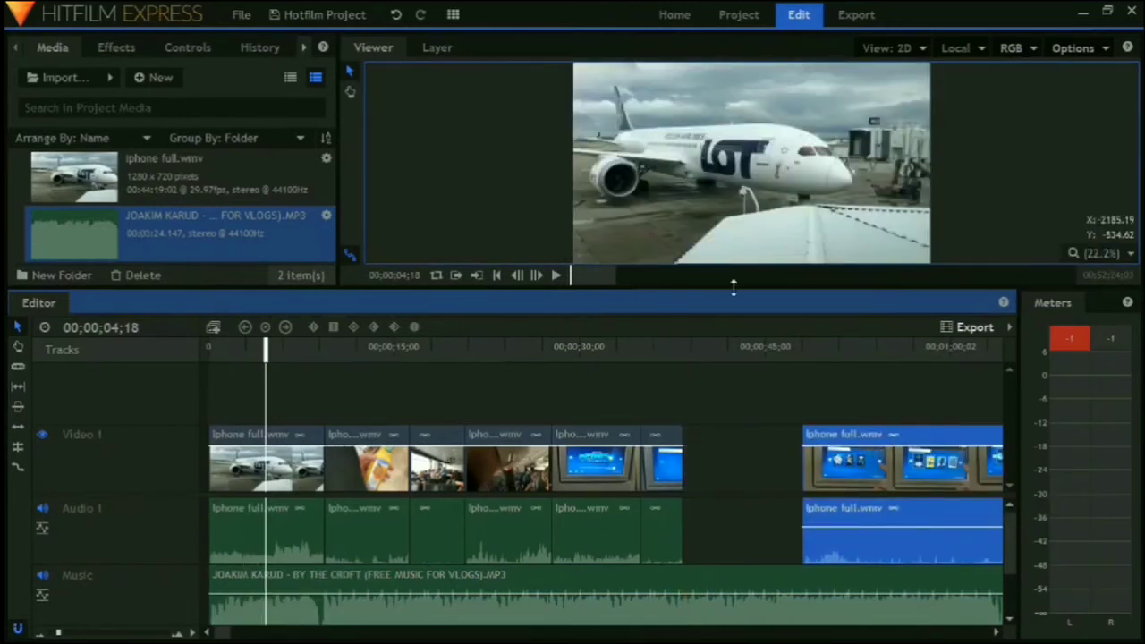
# Set the music clip's level to -12.00 and play the sequence from the start to 00;00;29;21
pyautogui.click(499, 277)
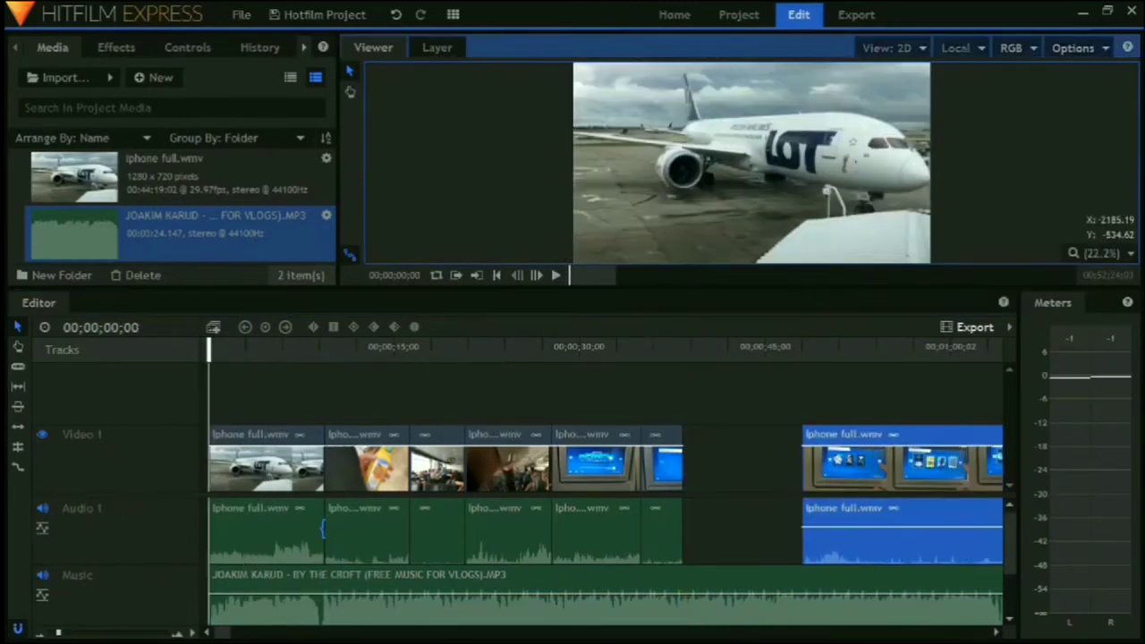
pyautogui.moveTo(262, 595); pyautogui.dragTo(266, 602)
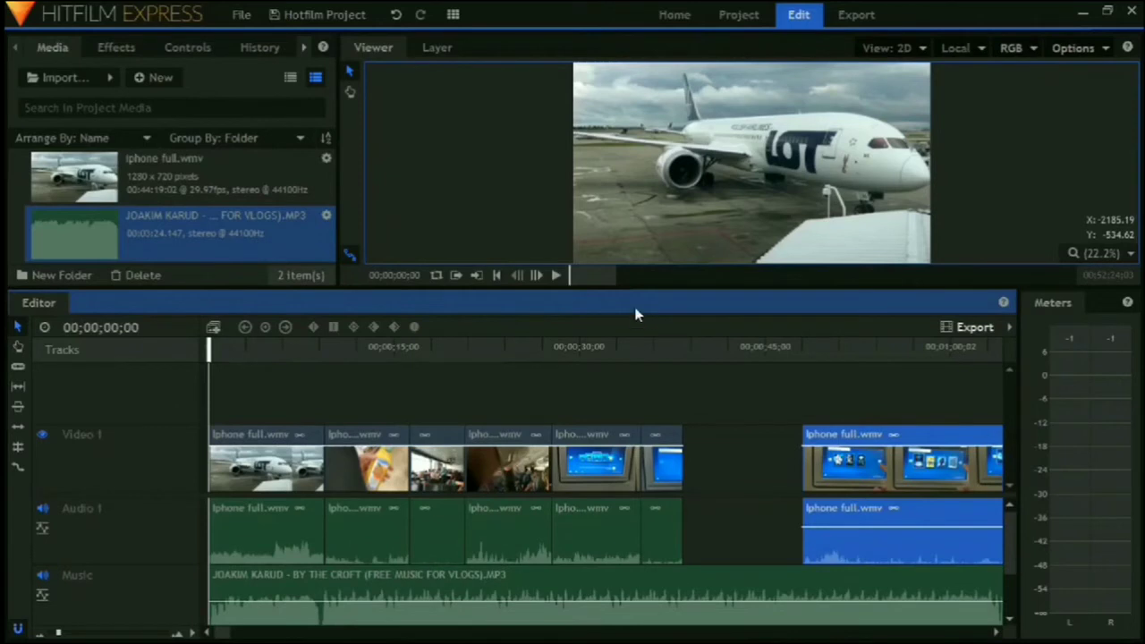
pyautogui.click(556, 275)
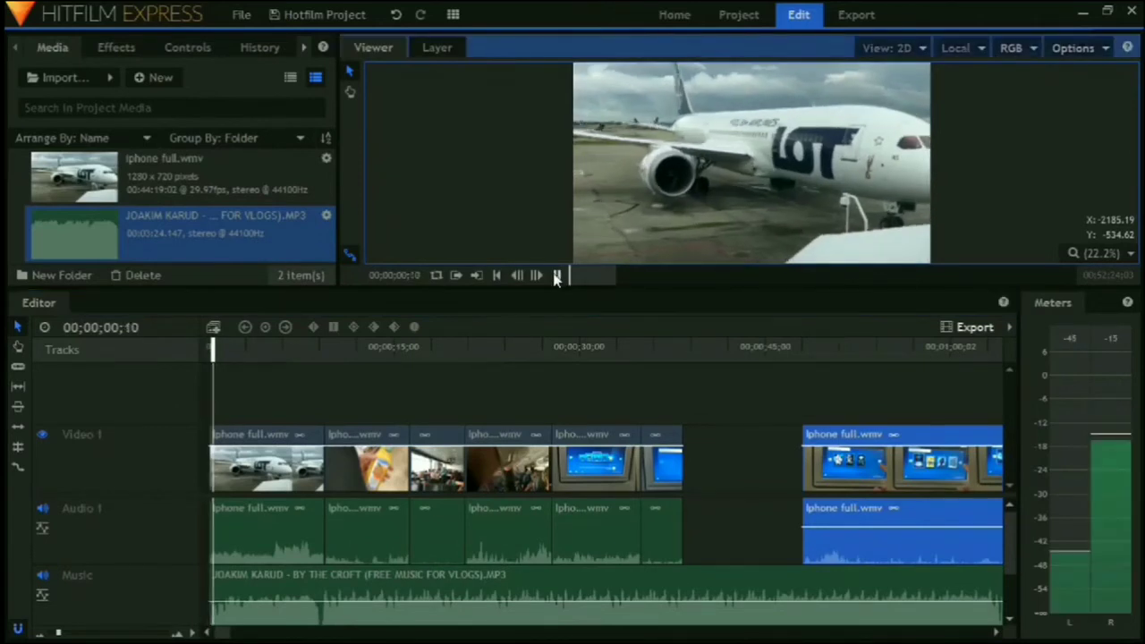
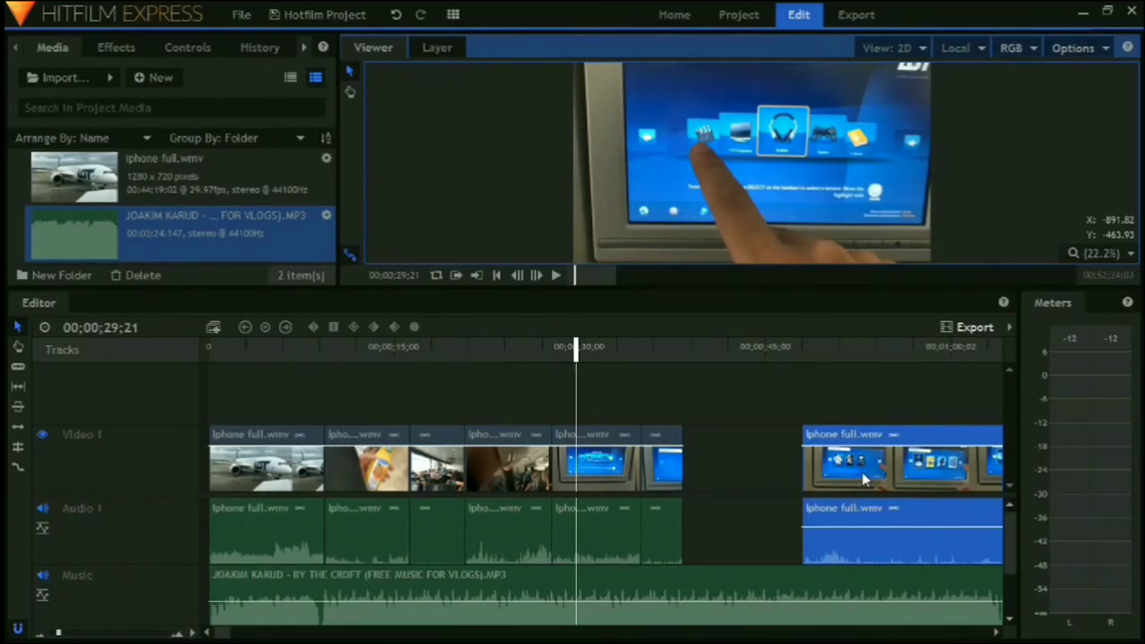
# Trim the last segment to start at the in-flight meal footage and join it without a gap to the shortened preceding segment
pyautogui.moveTo(866, 474); pyautogui.dragTo(730, 526)
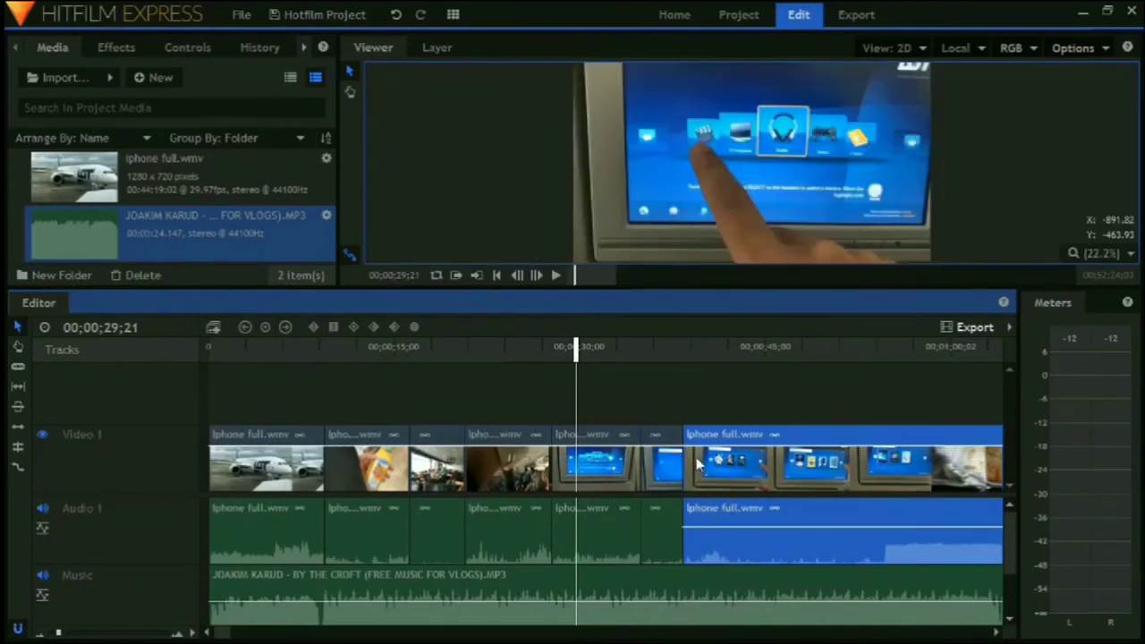
pyautogui.moveTo(684, 447); pyautogui.dragTo(720, 469)
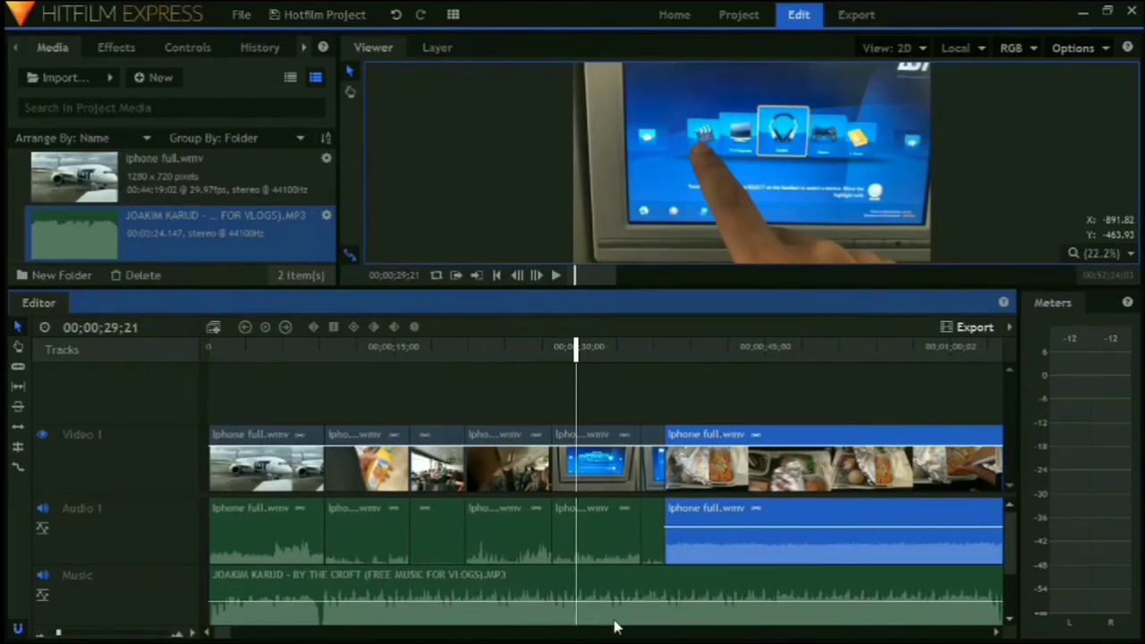
pyautogui.hscroll(5, 233, 634)
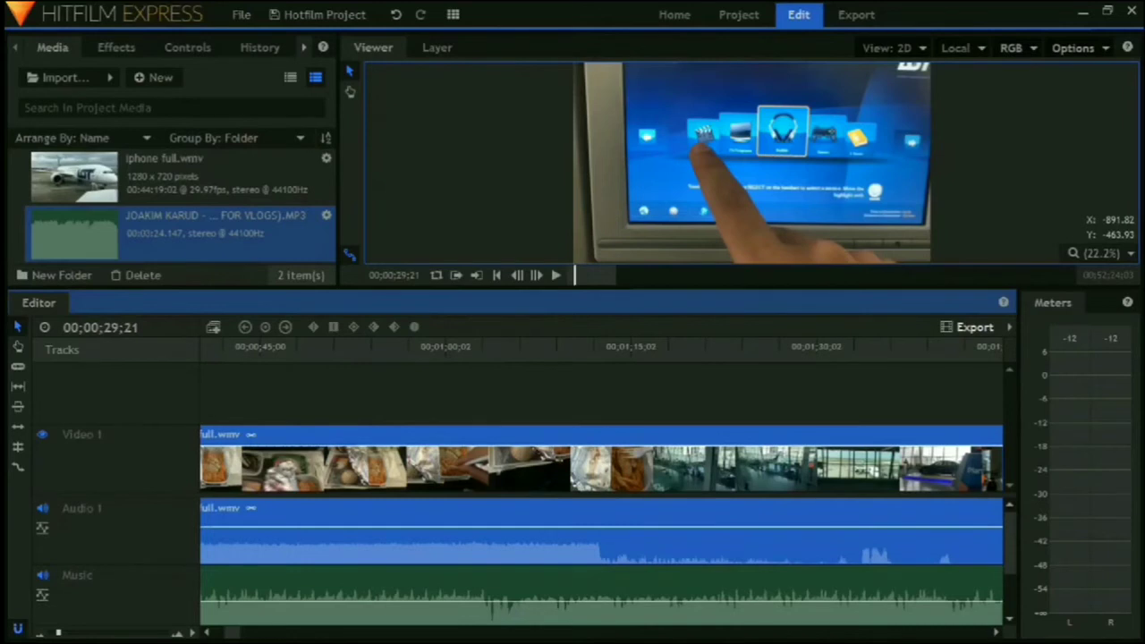
pyautogui.hscroll(-3, 590, 556)
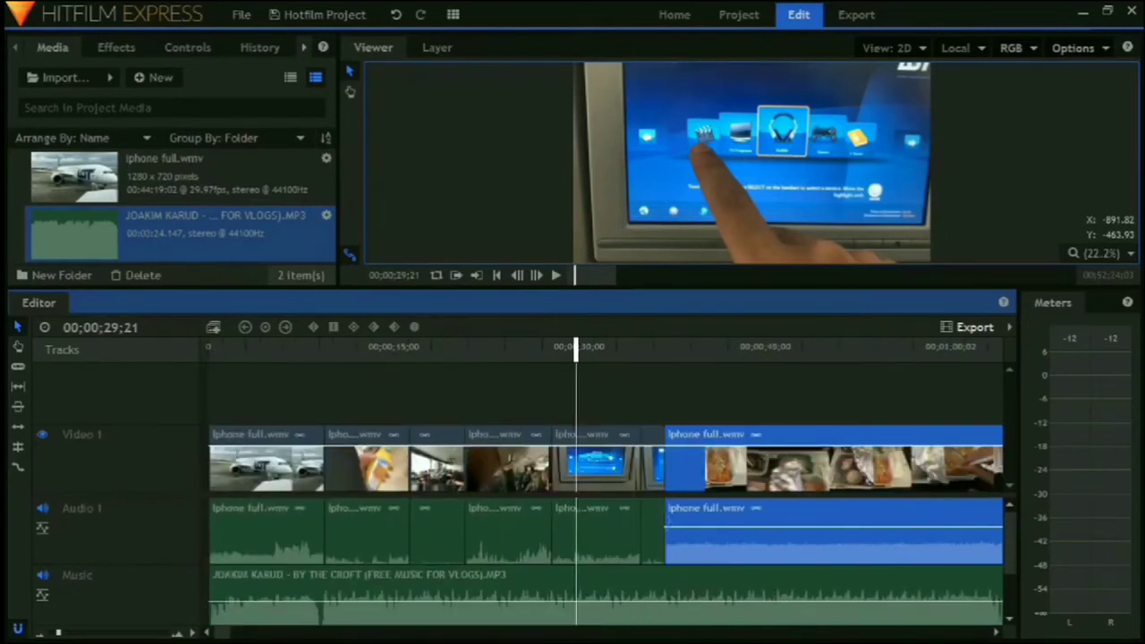
pyautogui.click(658, 532)
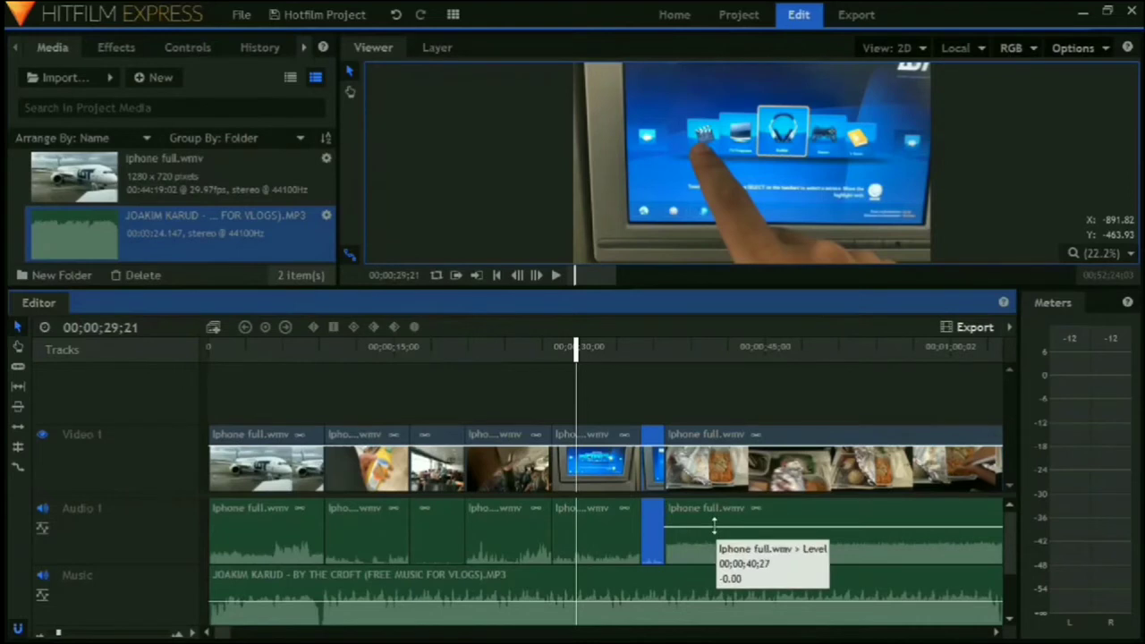
# Slice the music clip at 00;00;36;25, where the meal segment starts, and lower the level of its second part
pyautogui.click(668, 584)
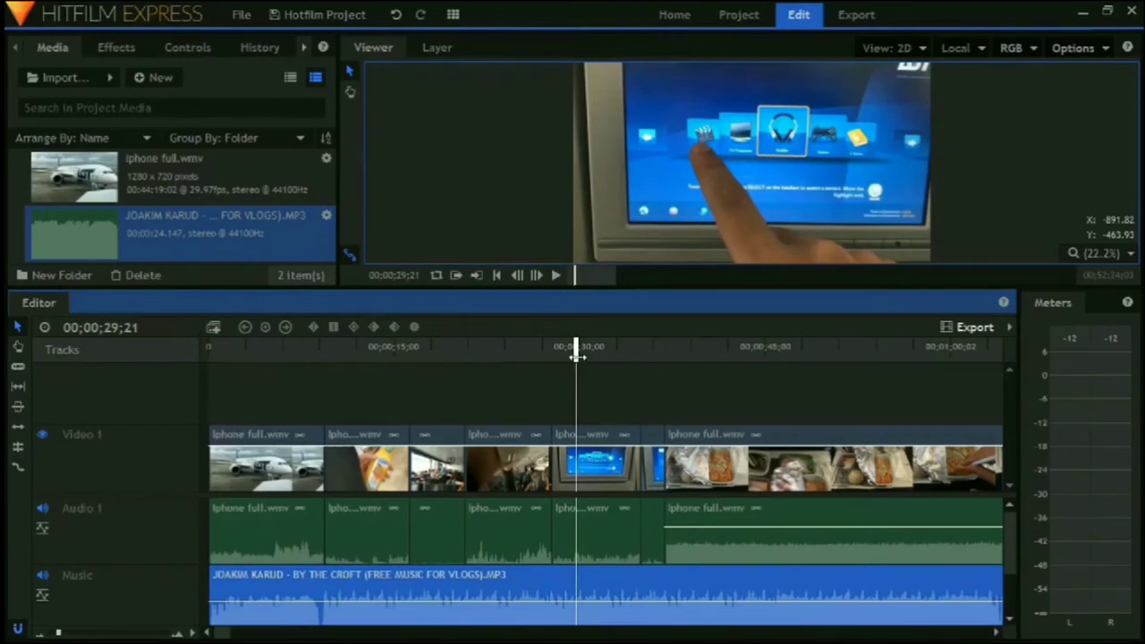
pyautogui.moveTo(577, 355); pyautogui.dragTo(664, 363)
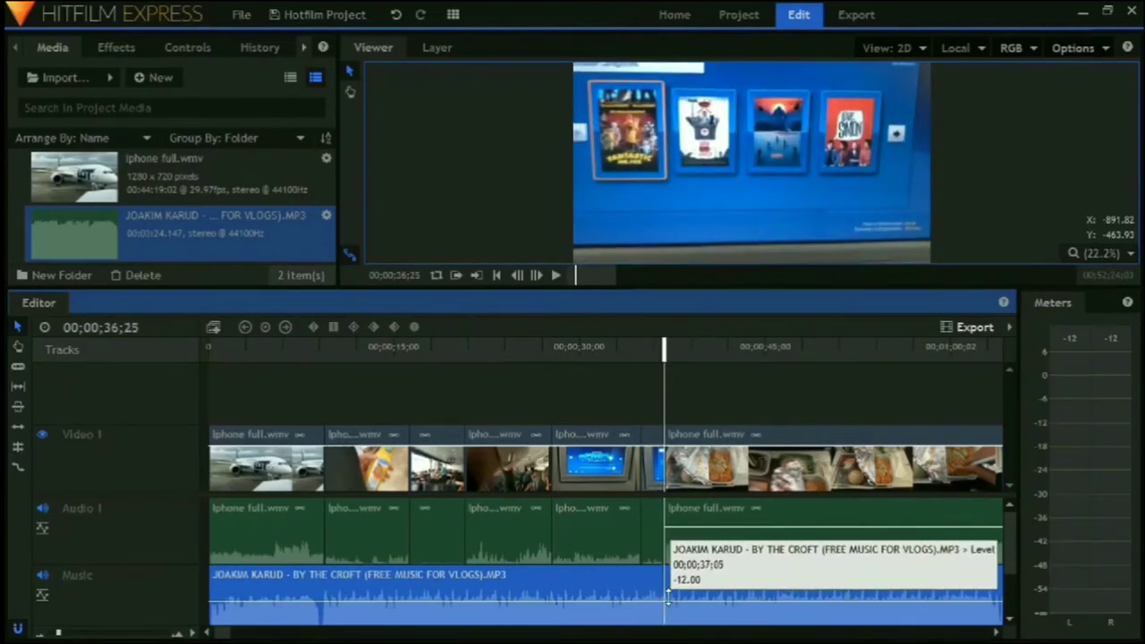
pyautogui.click(17, 367)
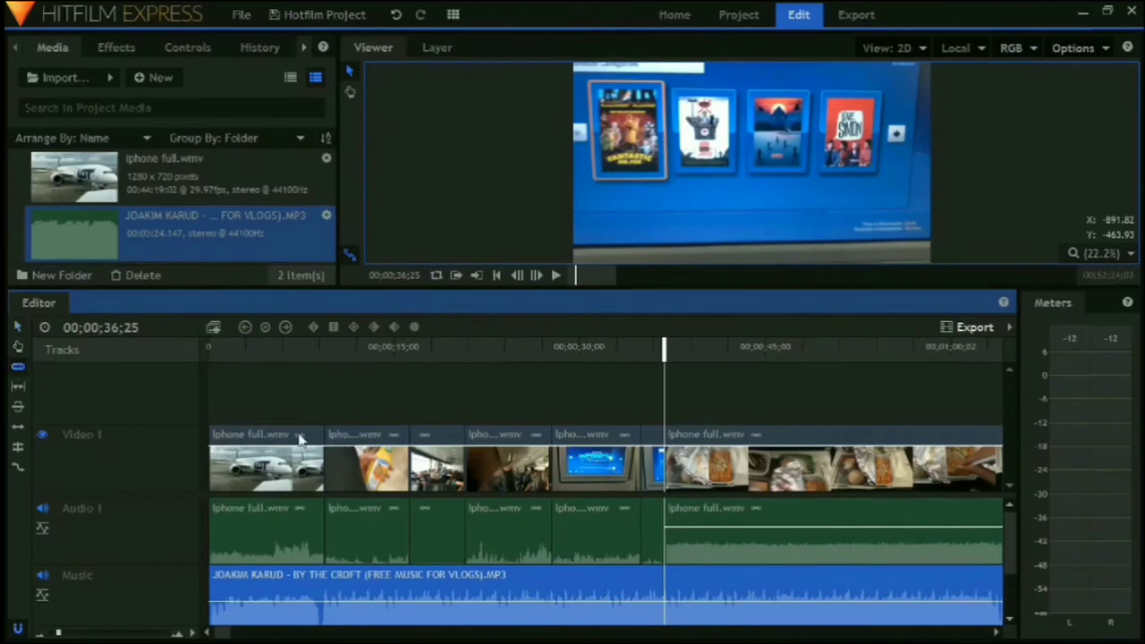
pyautogui.click(665, 599)
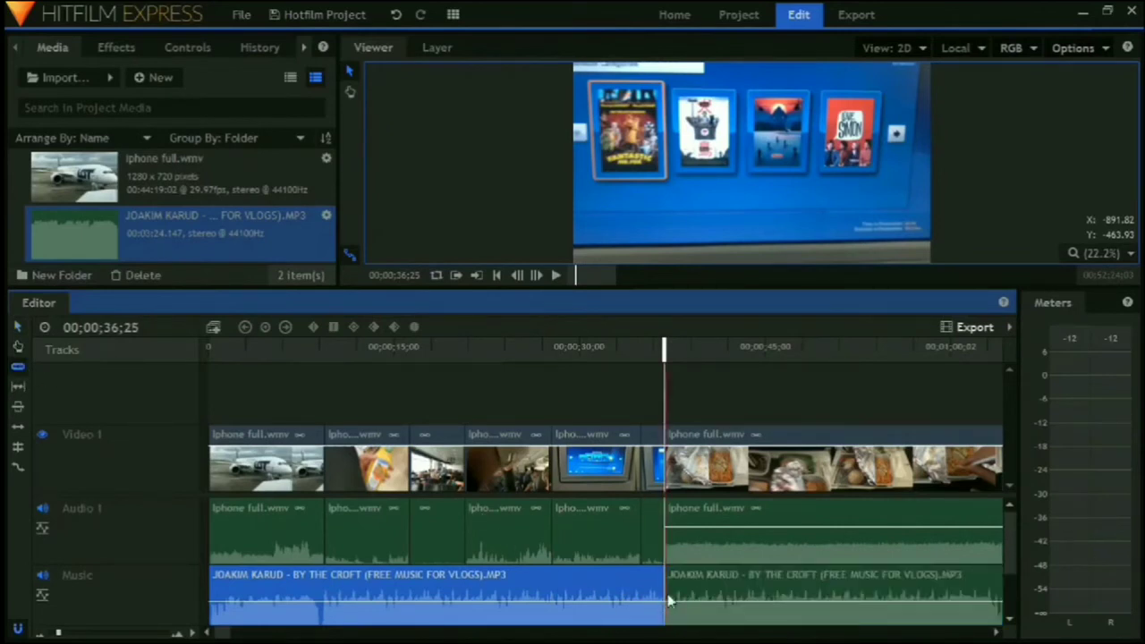
pyautogui.click(20, 329)
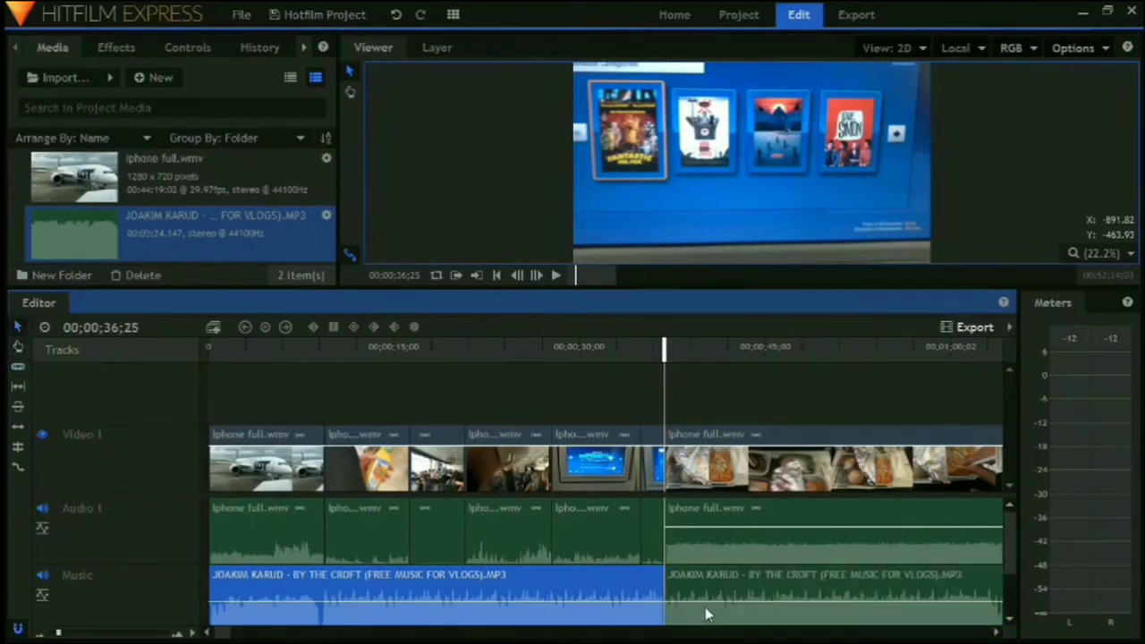
pyautogui.moveTo(706, 612)
pyautogui.mouseDown()
pyautogui.moveTo(706, 596)
pyautogui.moveTo(706, 617)
pyautogui.mouseUp()
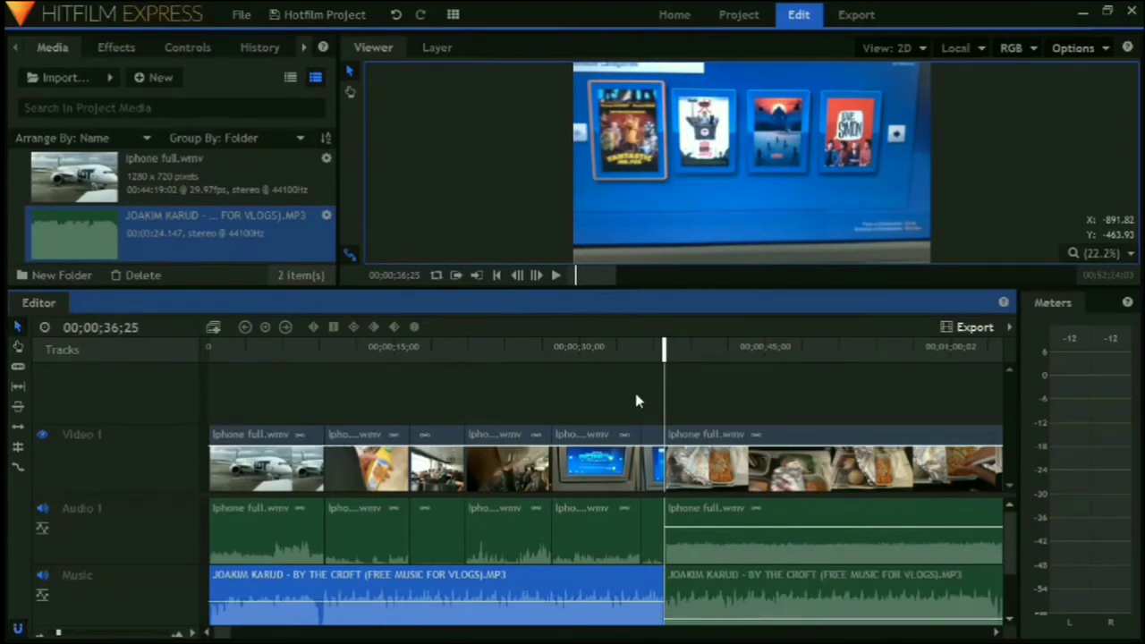
# Play the sequence from 00;00;34;10 to 00;00;45;04 to check the change in music volume
pyautogui.click(633, 356)
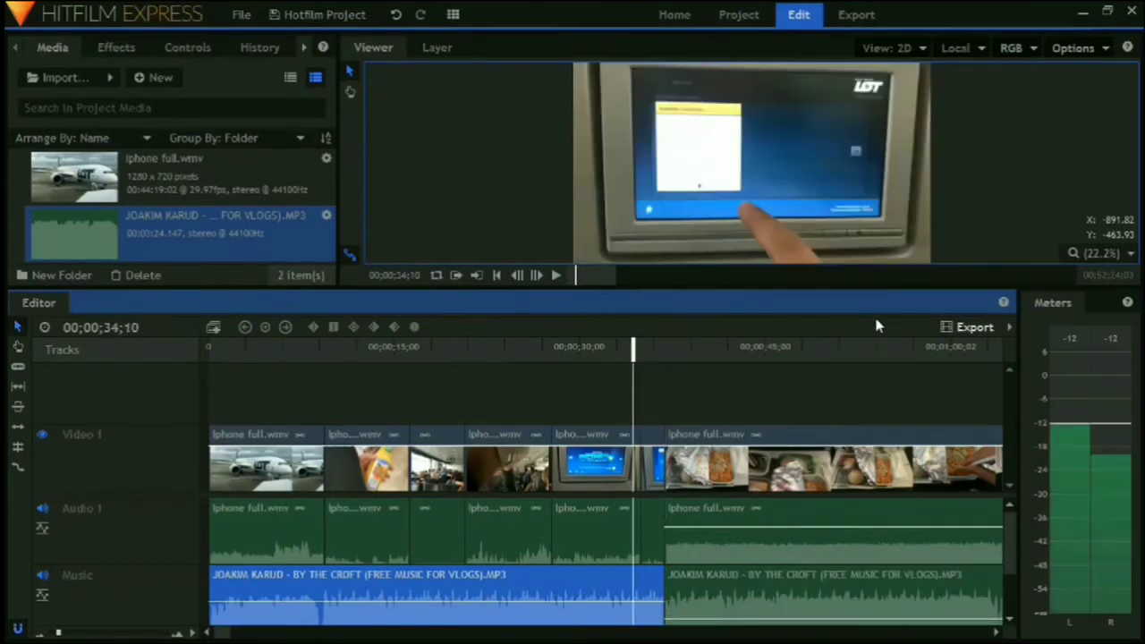
pyautogui.click(554, 277)
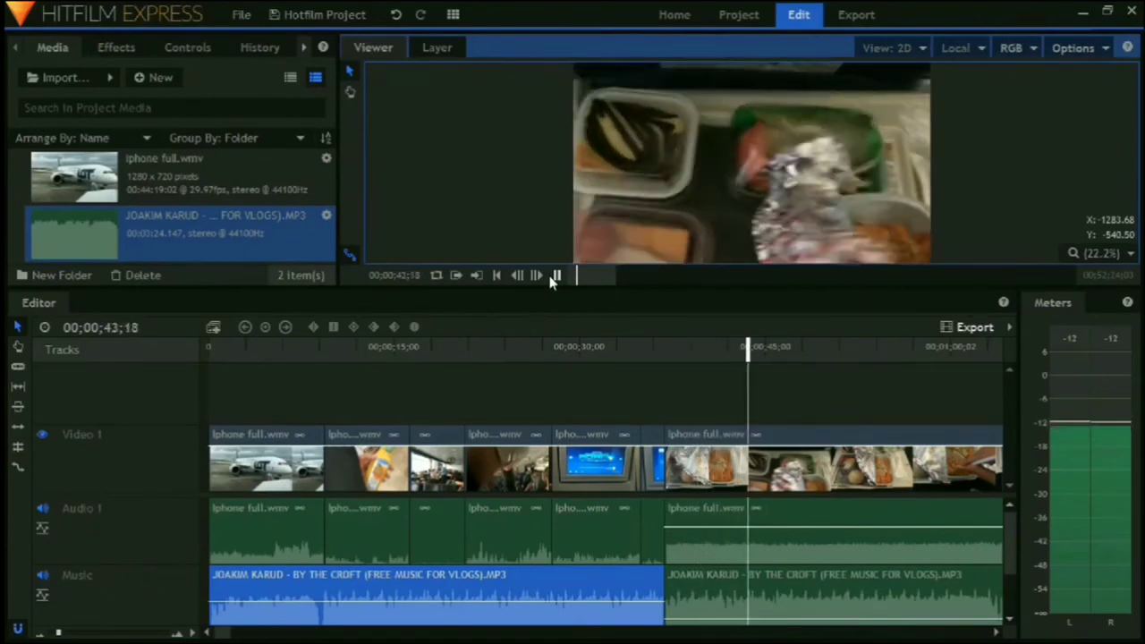
pyautogui.click(555, 277)
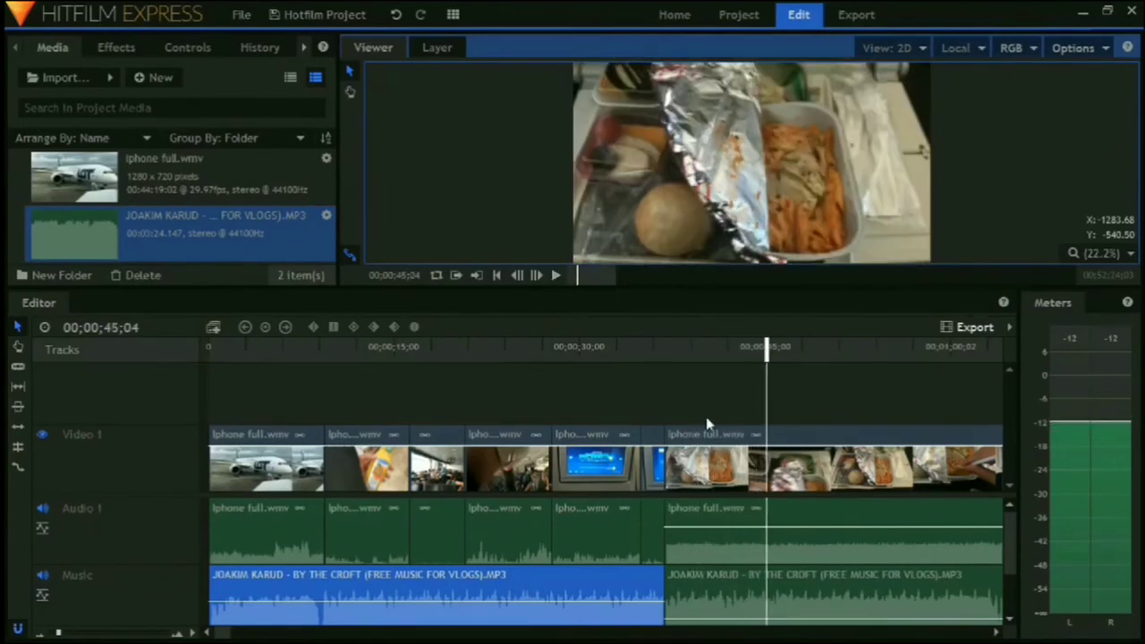
# Raise the level of the second music part to about -25 and play from 00;00;37;11 to 00;00;43;09
pyautogui.moveTo(698, 609)
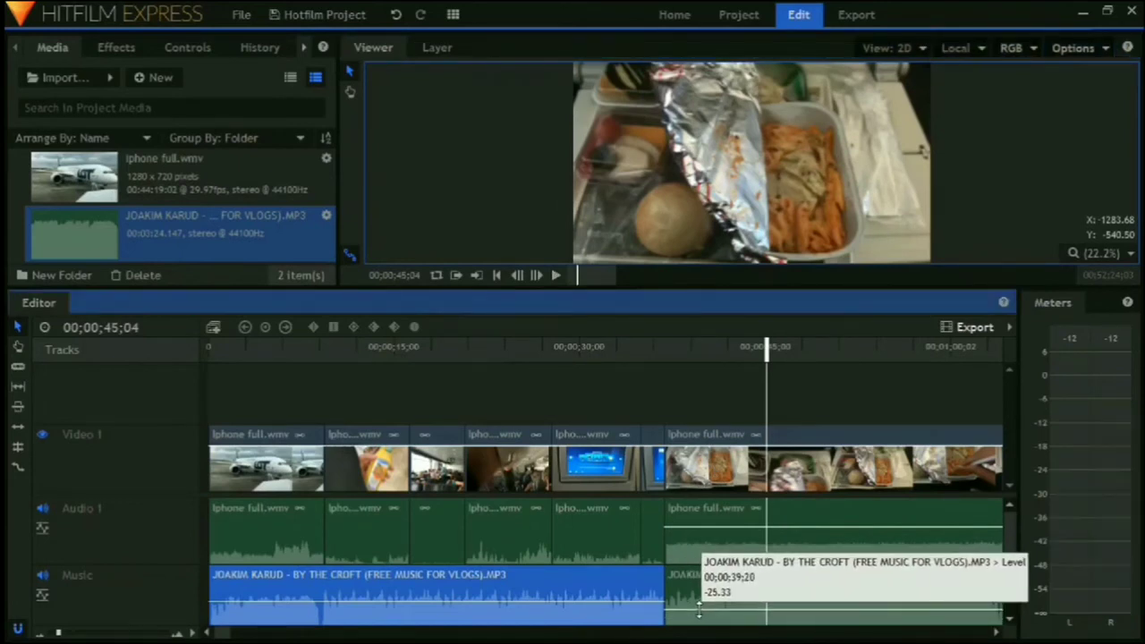
pyautogui.click(670, 358)
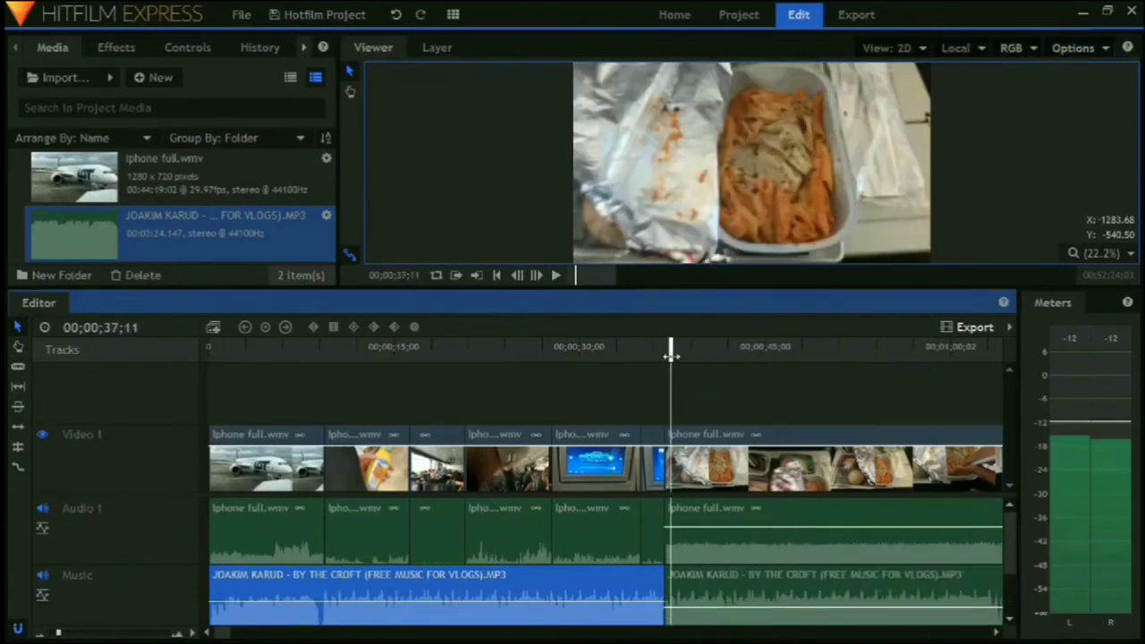
pyautogui.click(555, 277)
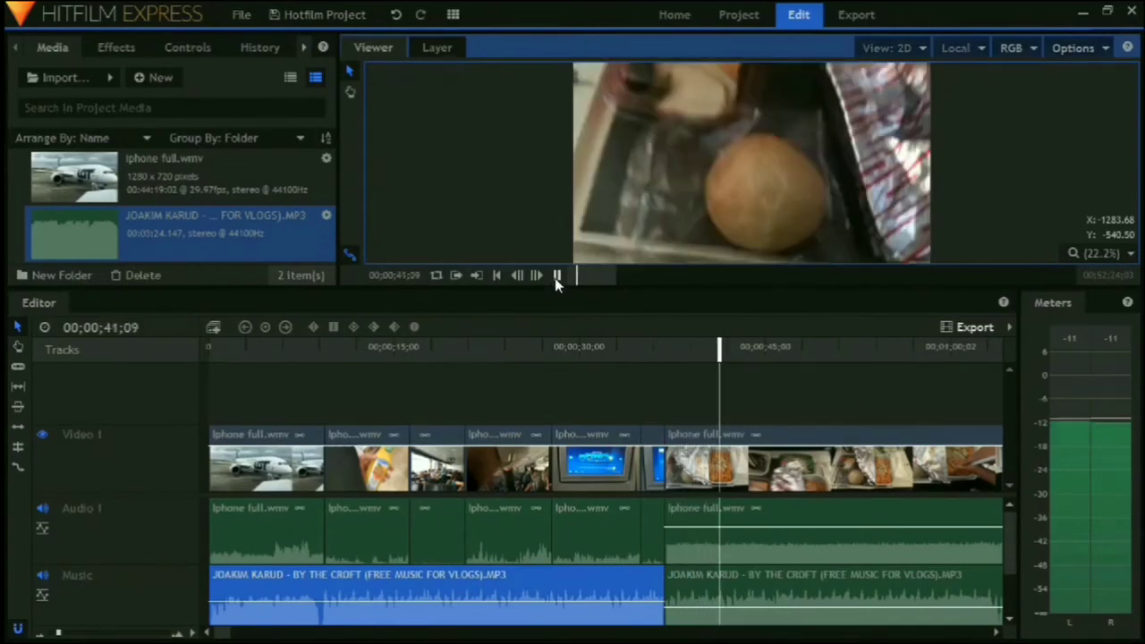
pyautogui.click(555, 277)
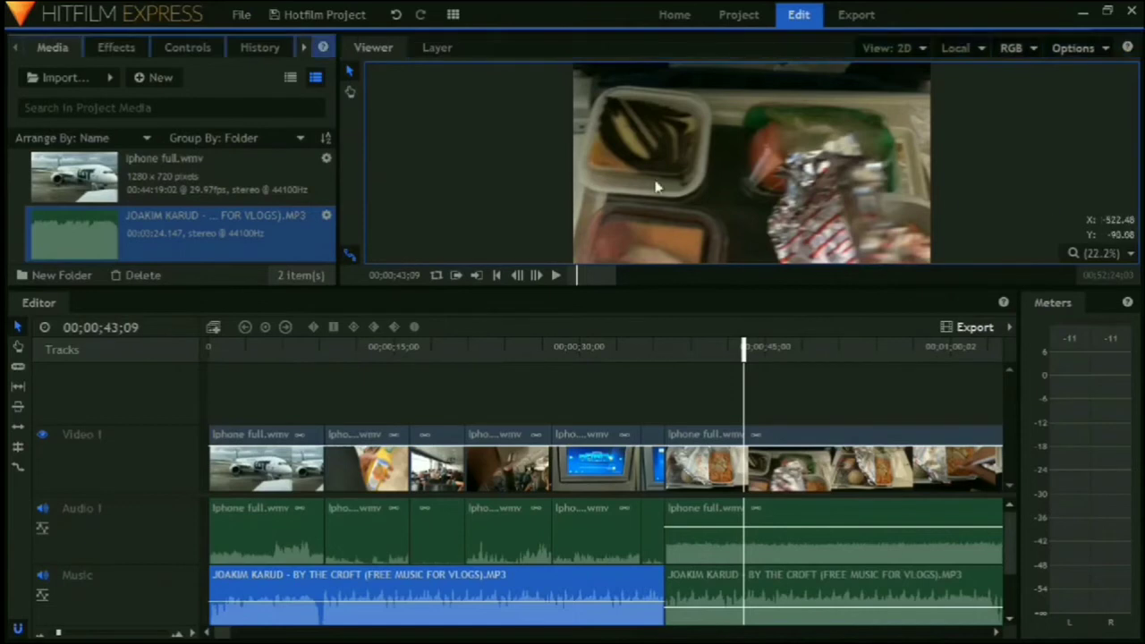
# Add an Additive Dissolve video transition at the cut between the airplane segment and the second segment
pyautogui.click(116, 47)
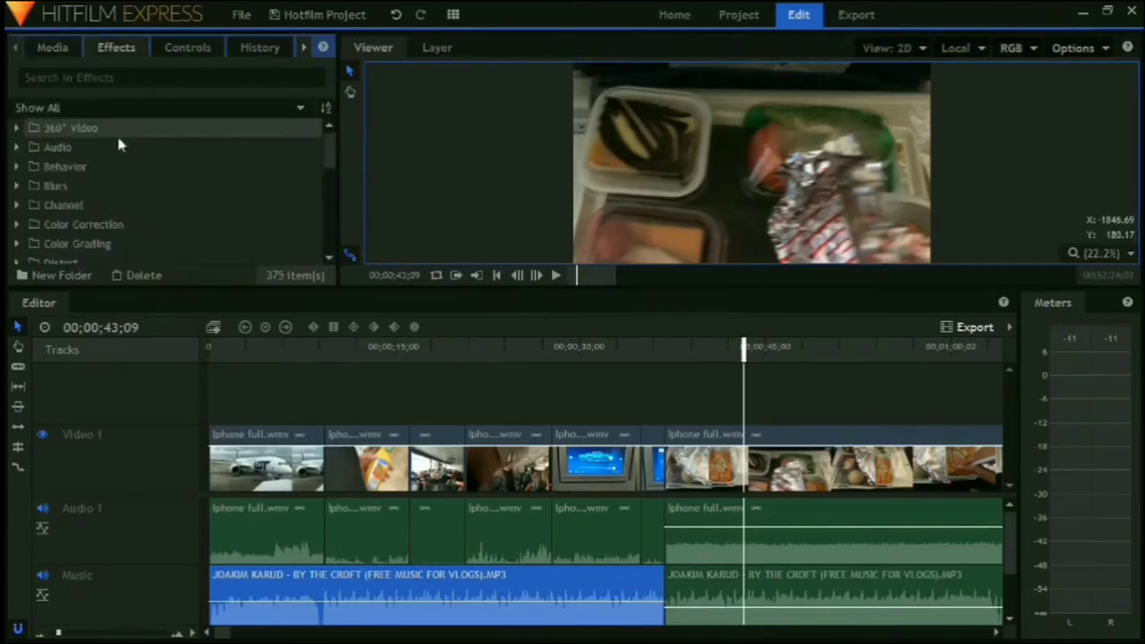
pyautogui.scroll(-4, 116, 179)
pyautogui.scroll(-5, 116, 197)
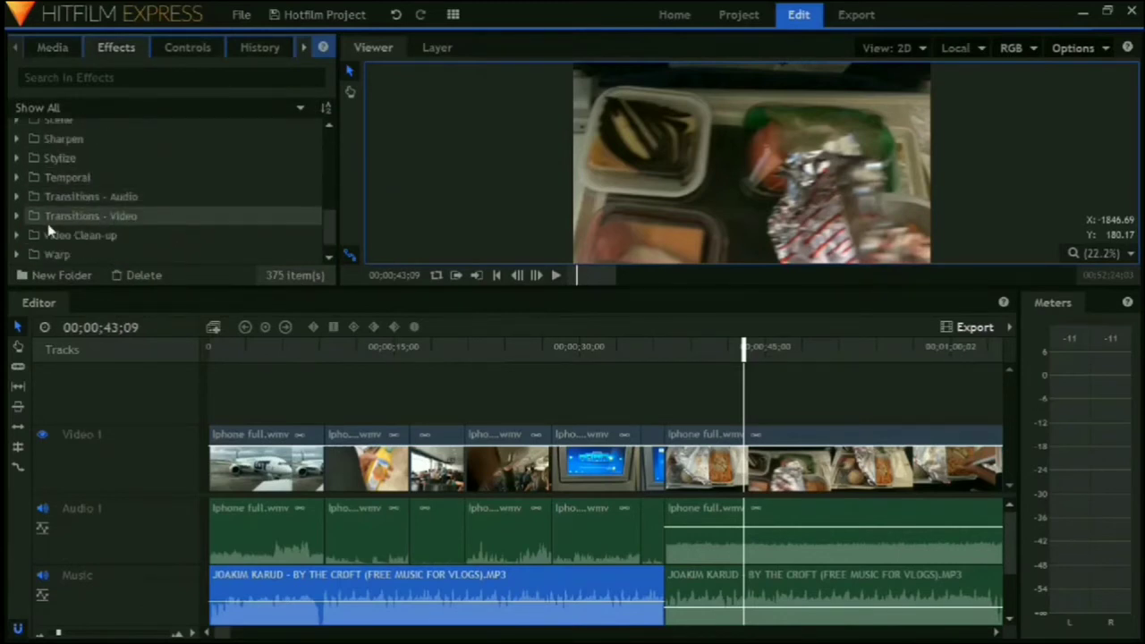
pyautogui.click(16, 216)
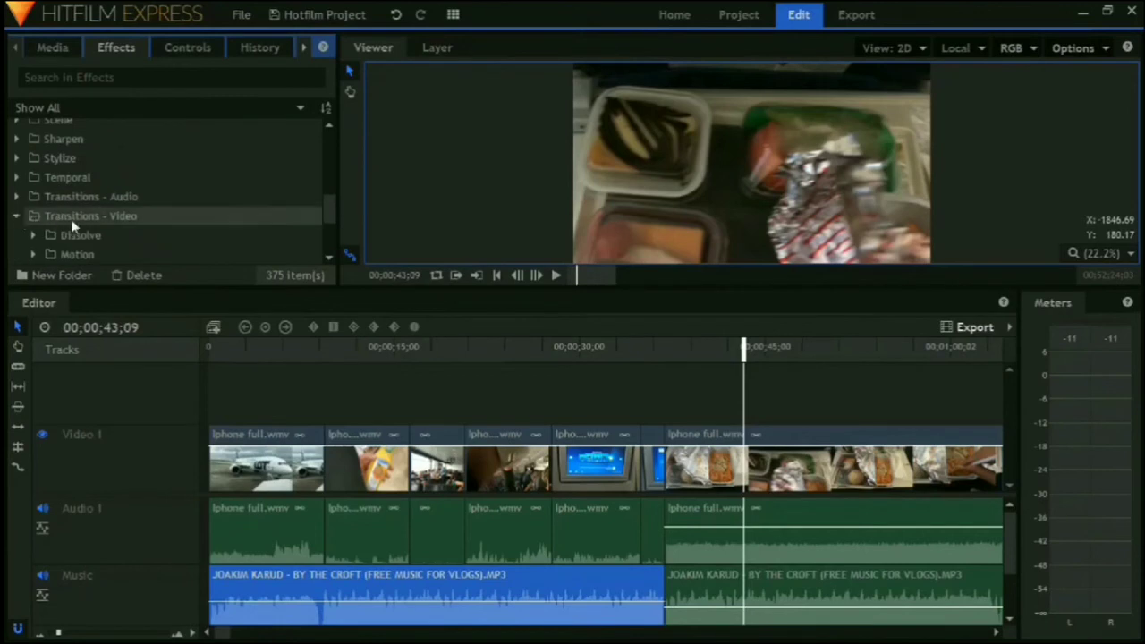
pyautogui.scroll(-1, 76, 219)
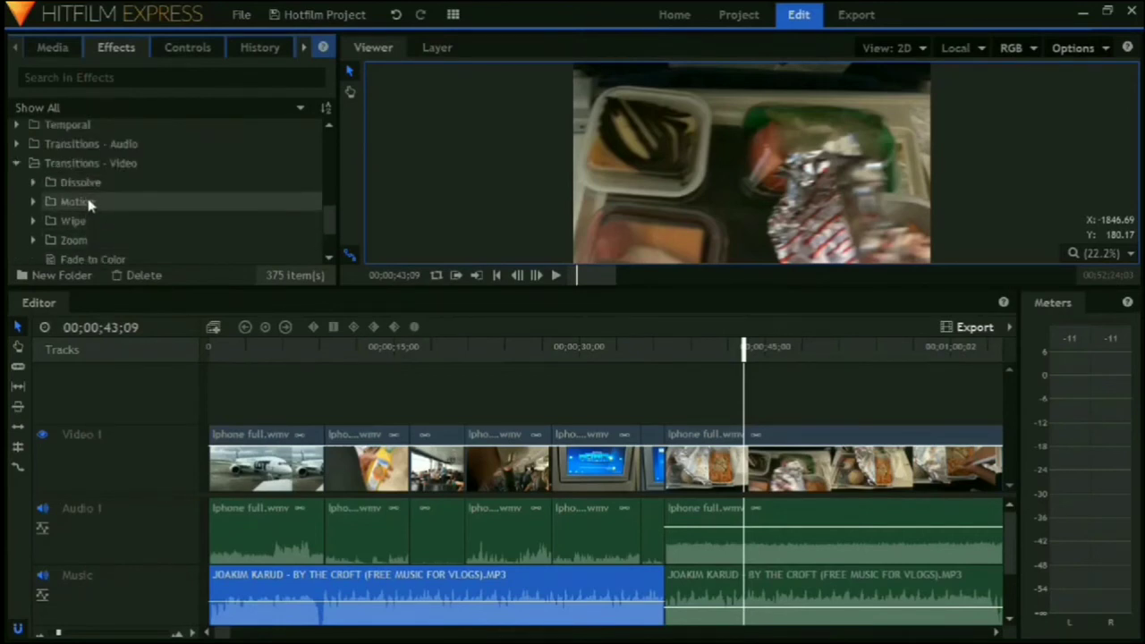
pyautogui.scroll(-1, 87, 211)
pyautogui.scroll(1, 88, 217)
pyautogui.click(33, 184)
pyautogui.scroll(-1, 102, 202)
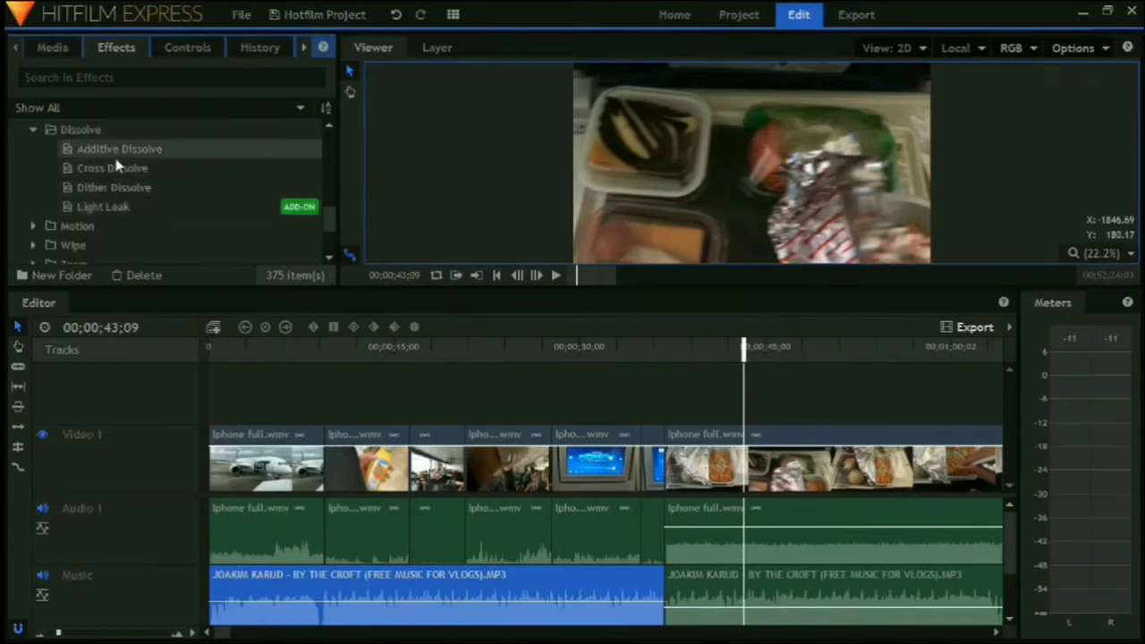
pyautogui.scroll(1, 115, 175)
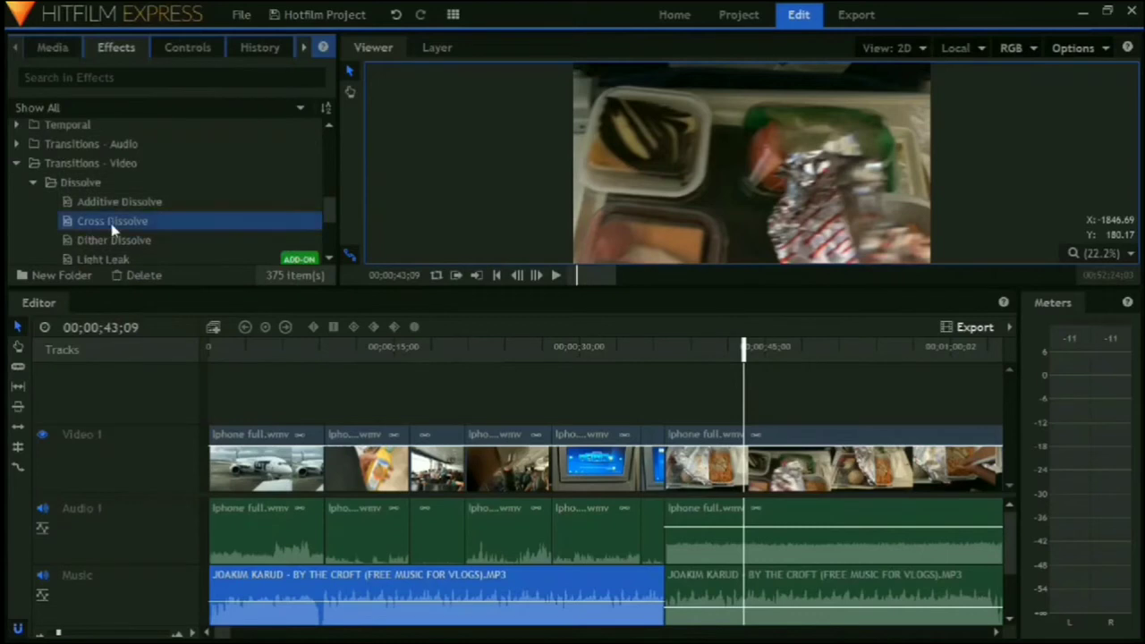
pyautogui.click(112, 202)
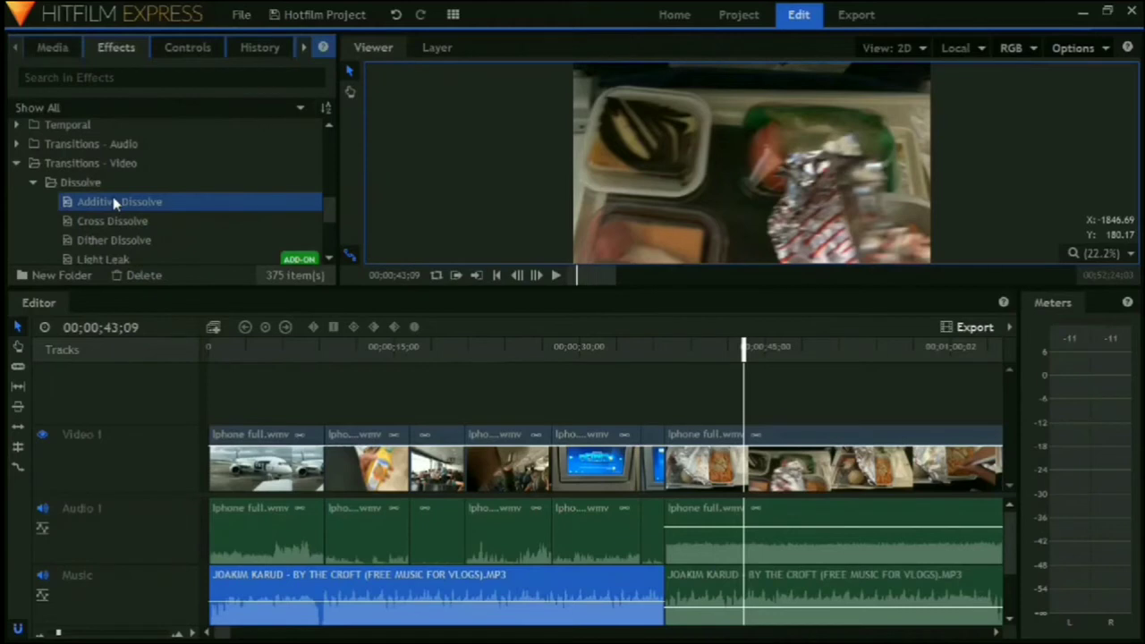
pyautogui.moveTo(114, 203)
pyautogui.mouseDown()
pyautogui.moveTo(179, 216)
pyautogui.moveTo(331, 443)
pyautogui.moveTo(329, 474)
pyautogui.mouseUp()
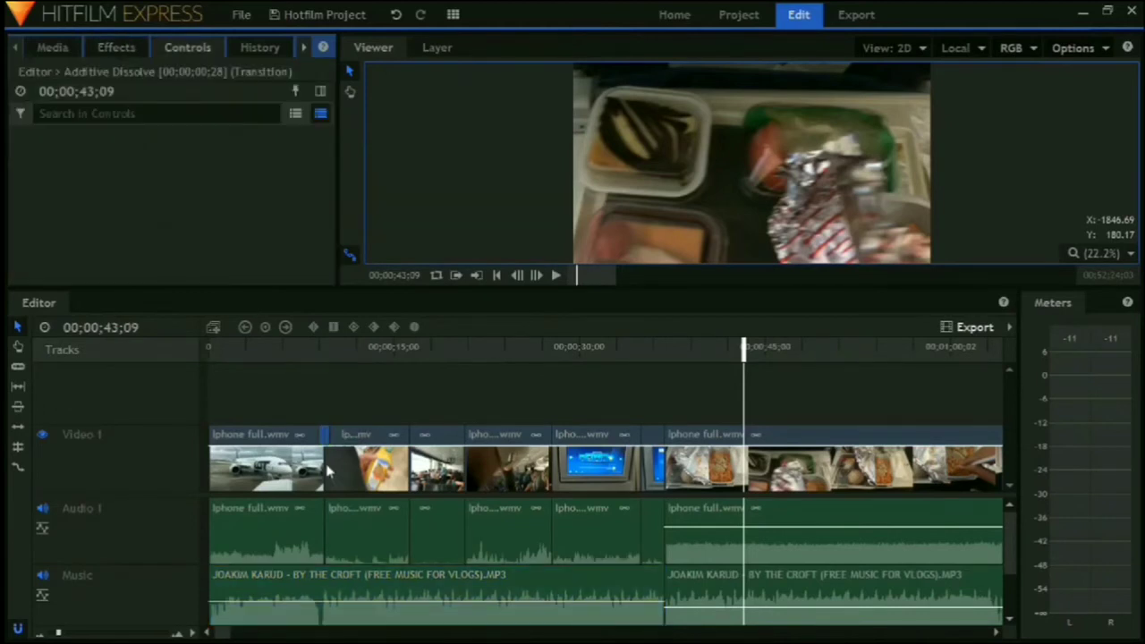
# Play the sequence from 00;00;08;14 across the Additive Dissolve to examine the transition
pyautogui.click(314, 358)
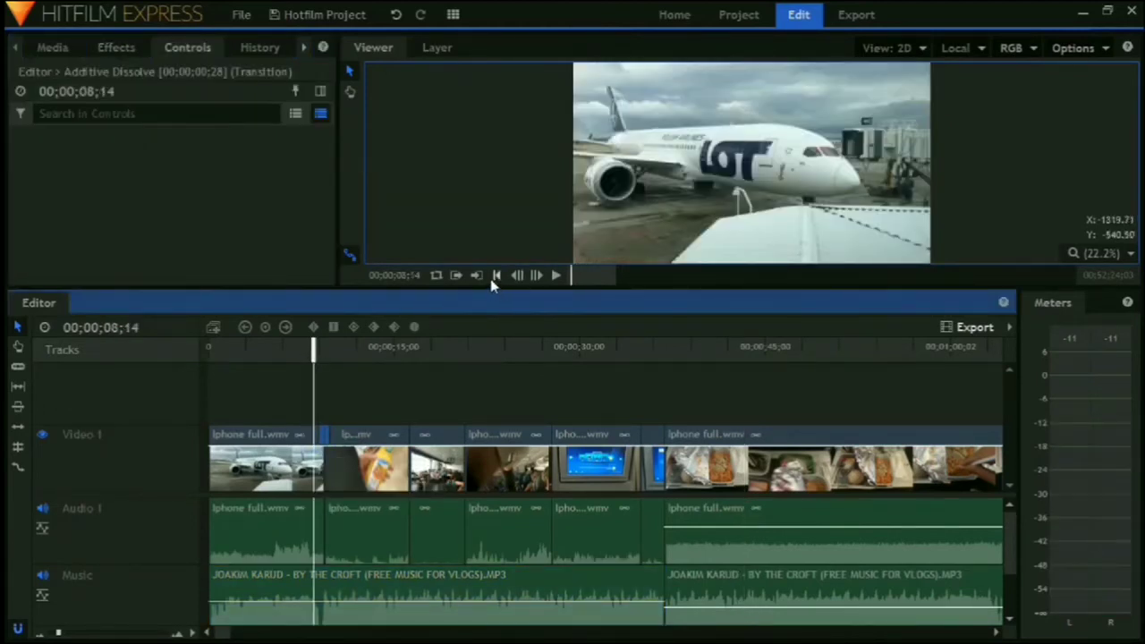
pyautogui.click(555, 276)
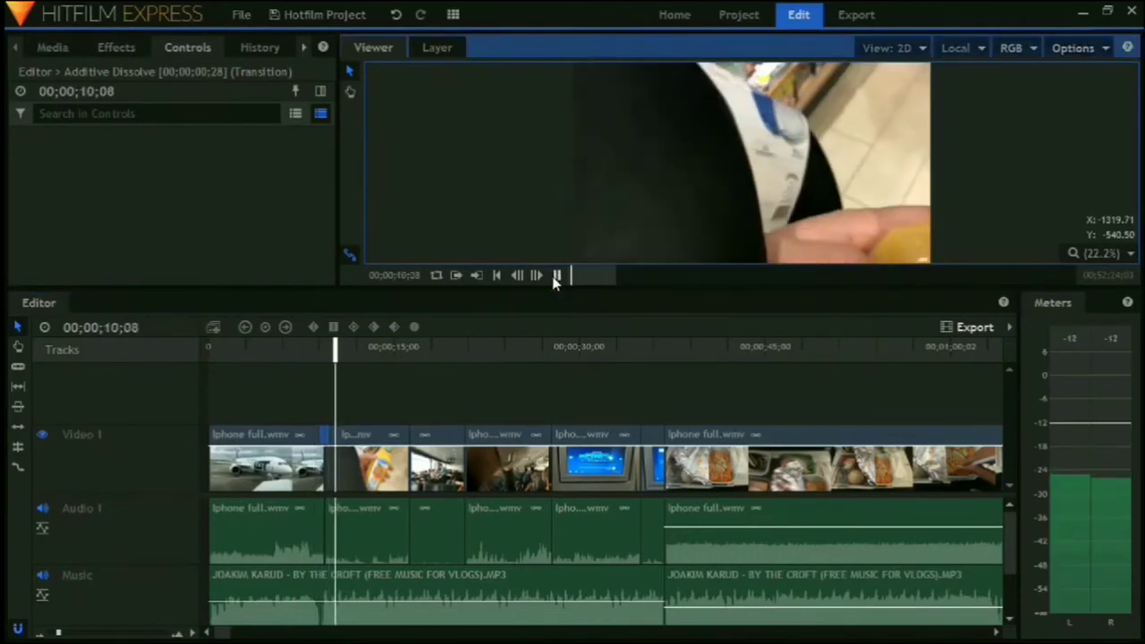
pyautogui.click(555, 277)
pyautogui.click(314, 388)
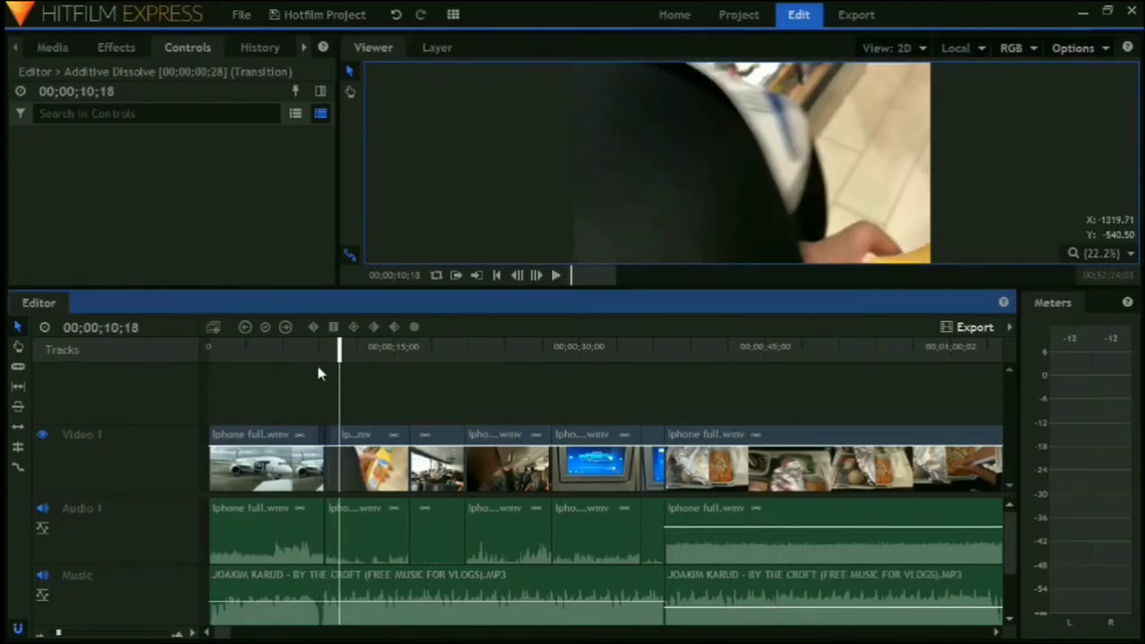
pyautogui.moveTo(315, 354)
pyautogui.mouseDown()
pyautogui.moveTo(301, 355)
pyautogui.moveTo(334, 354)
pyautogui.mouseUp()
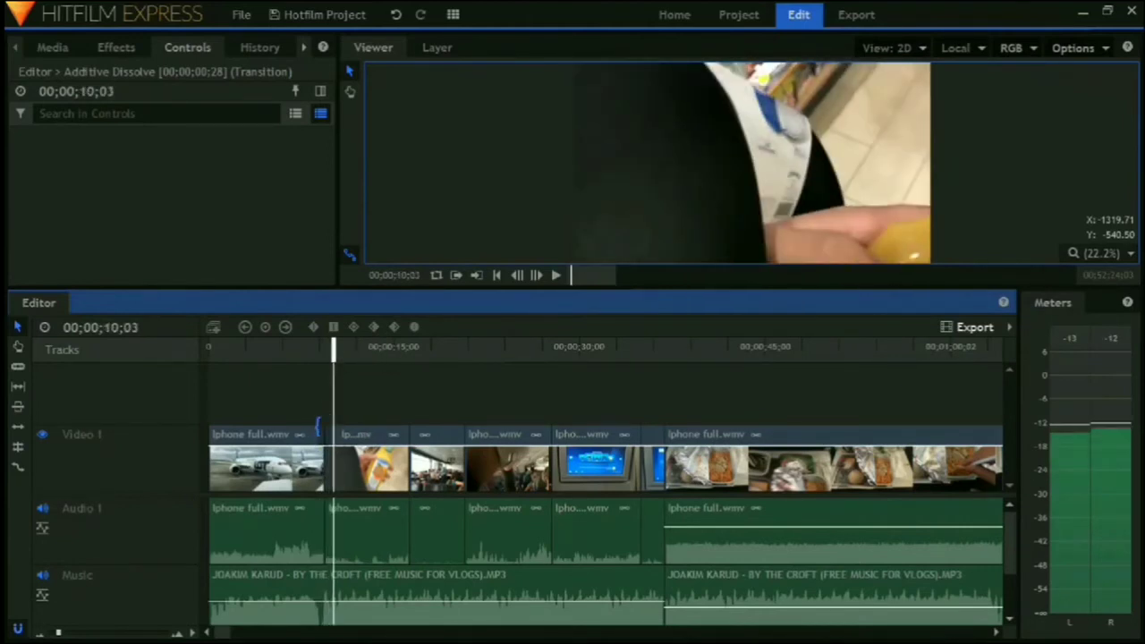
pyautogui.click(313, 346)
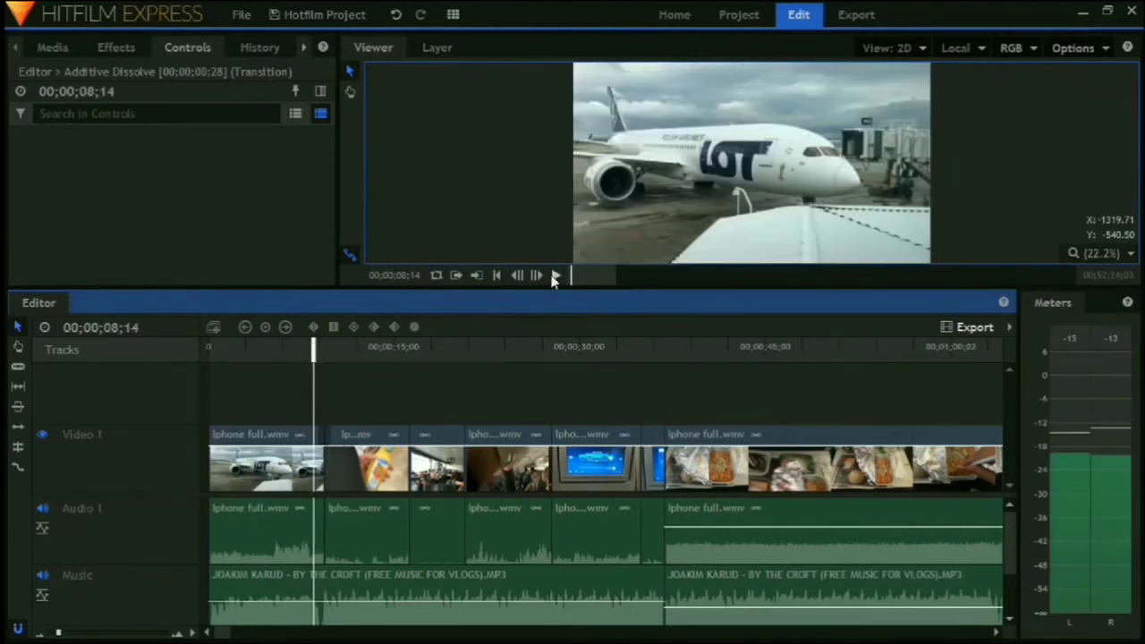
pyautogui.click(554, 277)
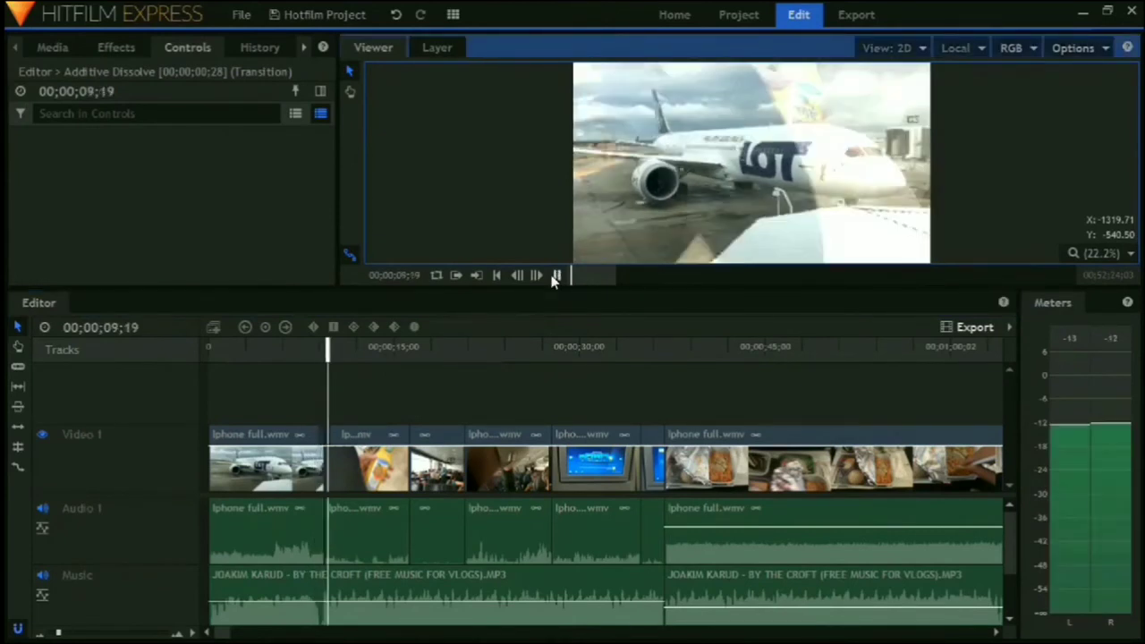
pyautogui.click(555, 277)
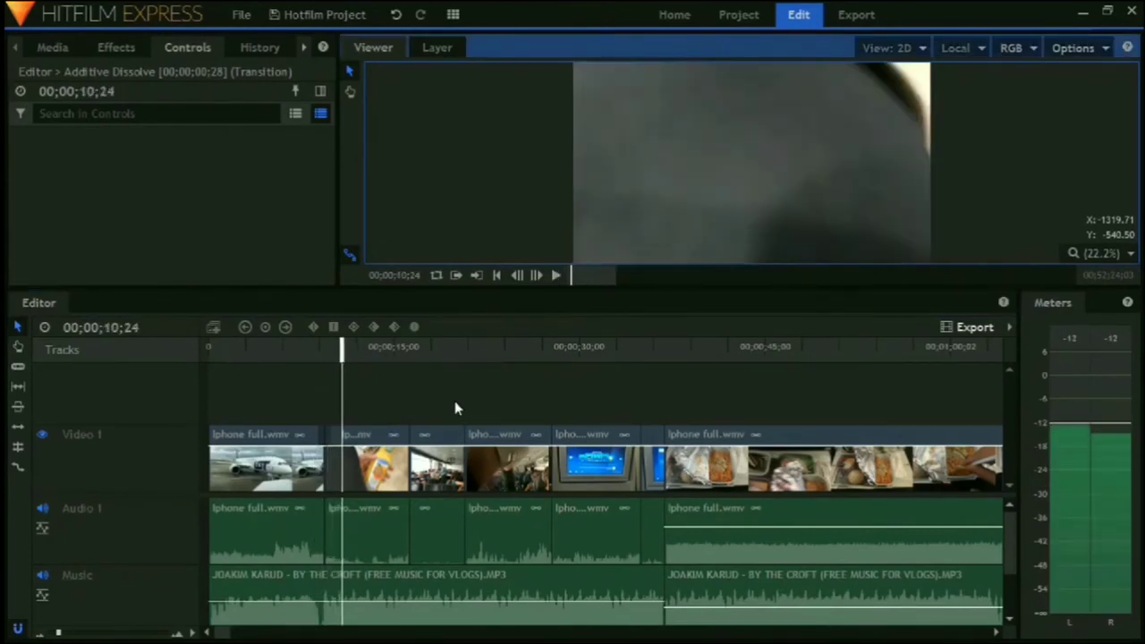
# Move the playhead to 00;00;07;26 and delete the Additive Dissolve between the first two segments
pyautogui.click(317, 403)
pyautogui.click(307, 402)
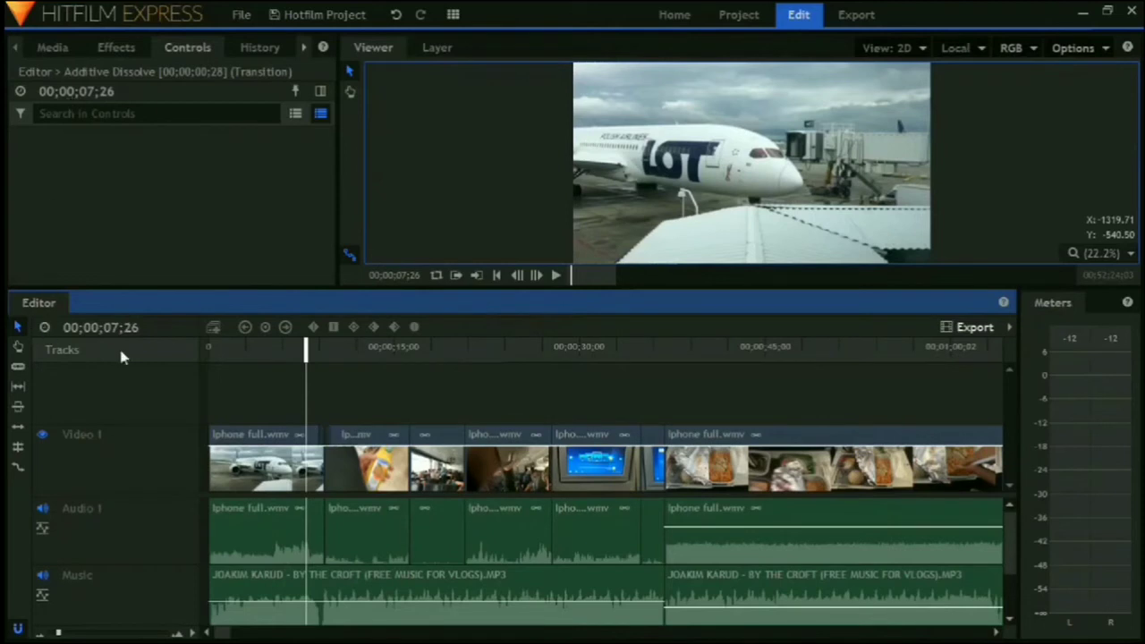
pyautogui.moveTo(320, 436); pyautogui.dragTo(326, 436)
pyautogui.press('Delete')
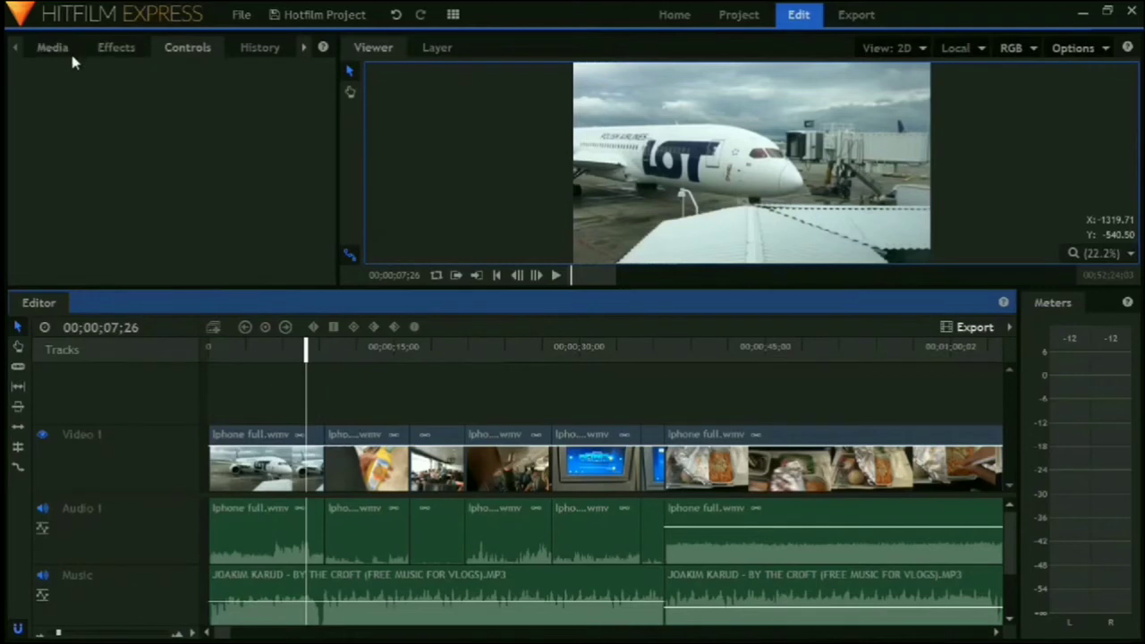
# Create a 1920 x 1080 composite shot named Title with a duration of 00:00:30:00 at 29.97 fps
pyautogui.click(54, 48)
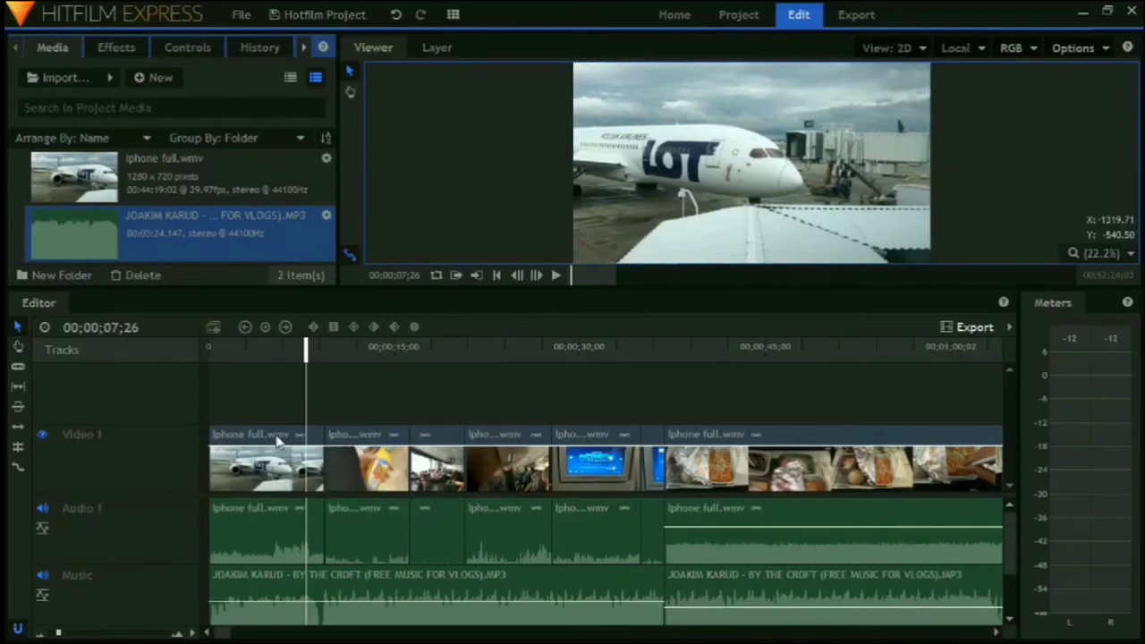
pyautogui.click(241, 394)
pyautogui.click(229, 347)
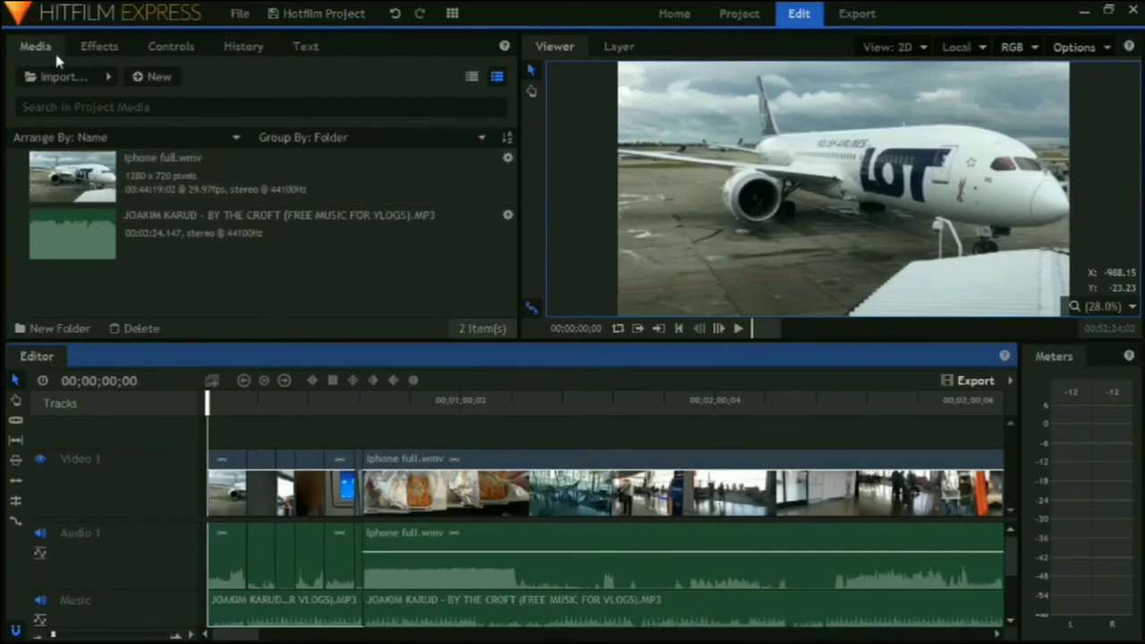
pyautogui.click(165, 81)
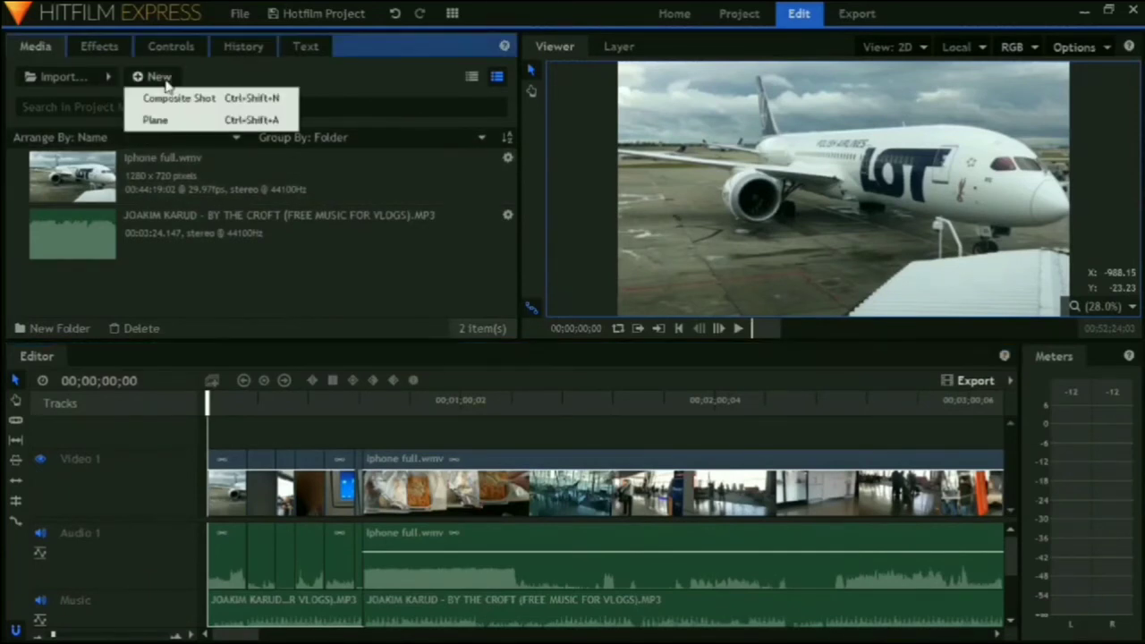
pyautogui.click(212, 101)
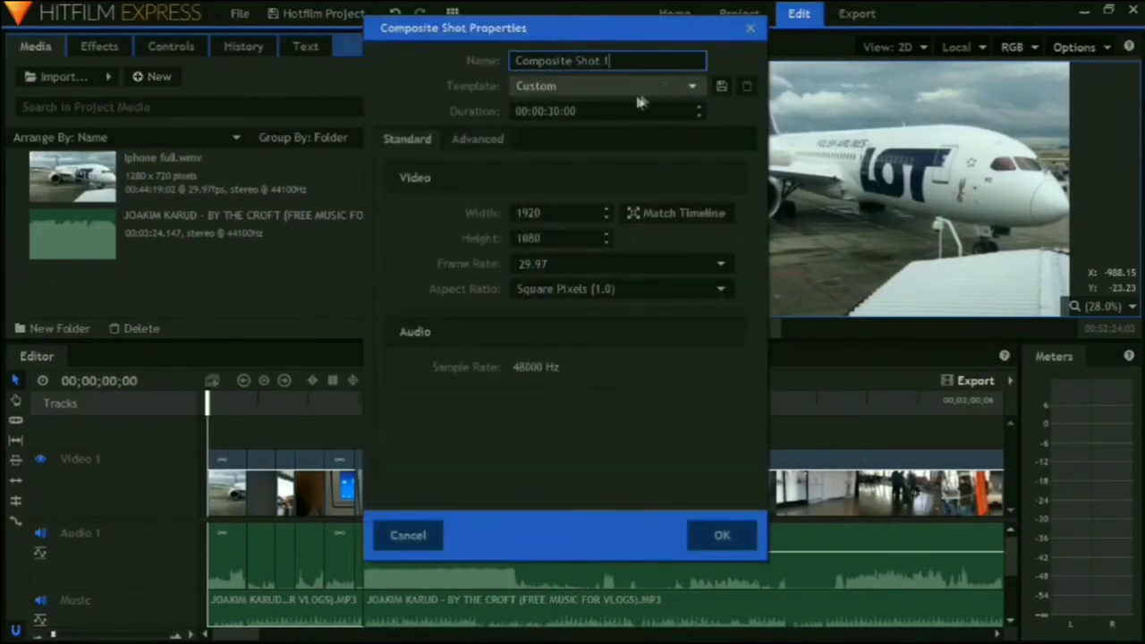
pyautogui.tripleClick(635, 66)
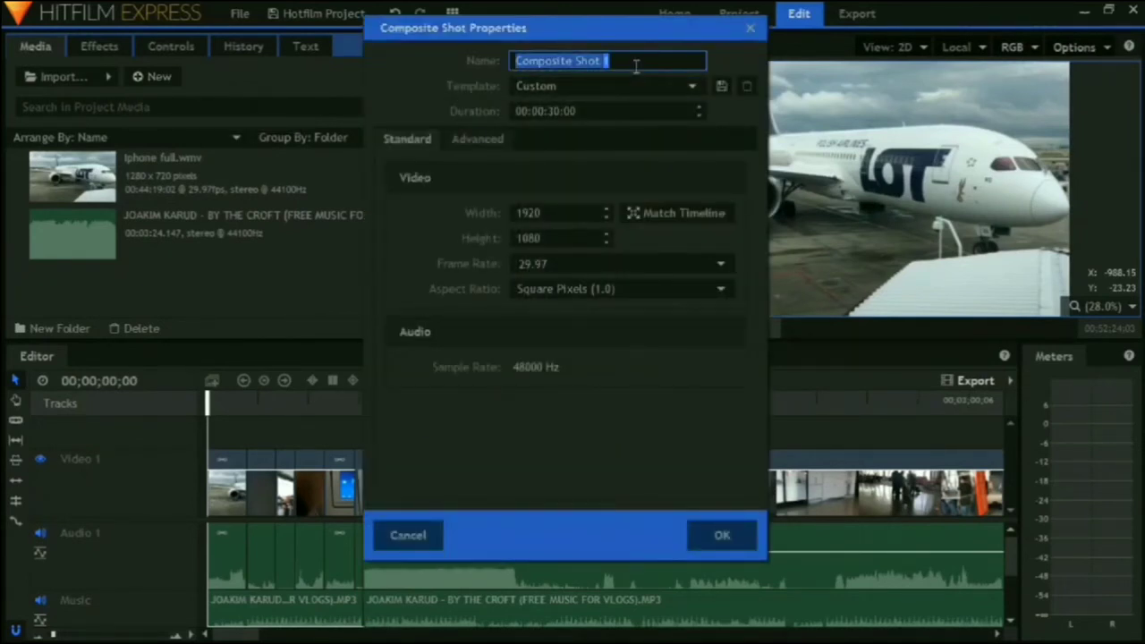
pyautogui.write('Title')
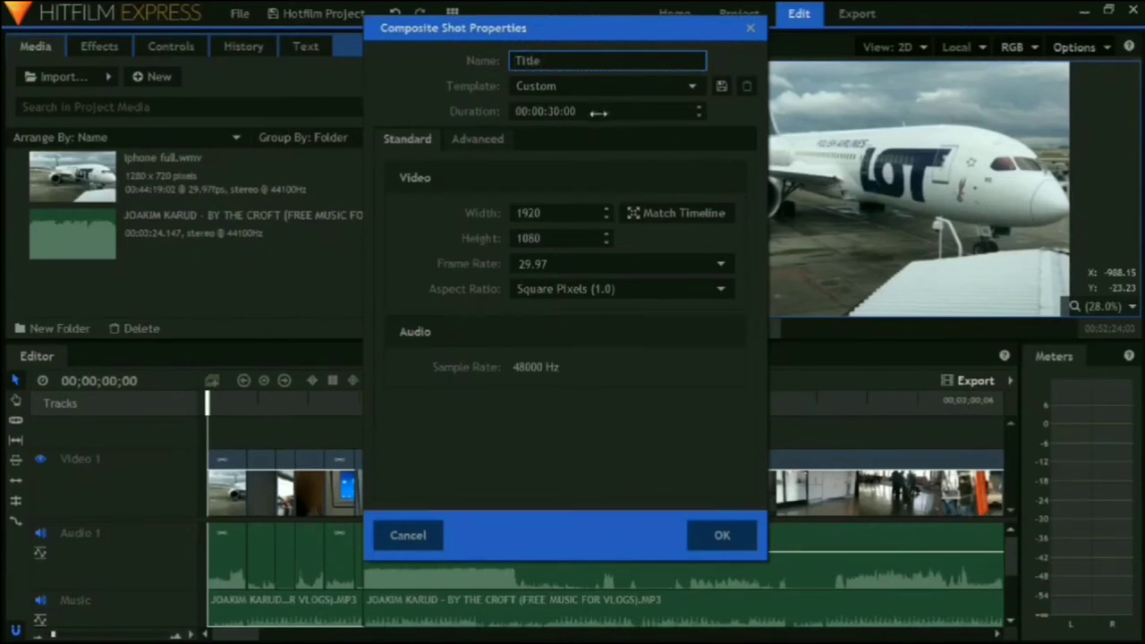
pyautogui.click(713, 536)
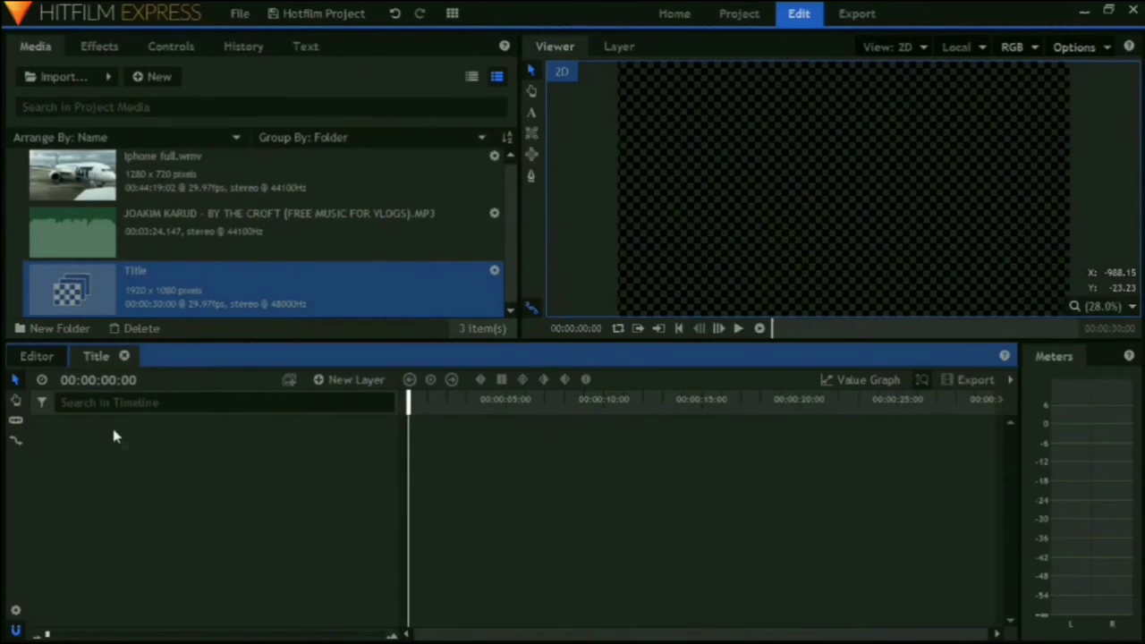
# Switch between the main sequence and Title timelines, ending with the Title timeline closed and reopened from the project media
pyautogui.click(36, 356)
pyautogui.click(85, 356)
pyautogui.click(36, 356)
pyautogui.click(96, 356)
pyautogui.click(36, 356)
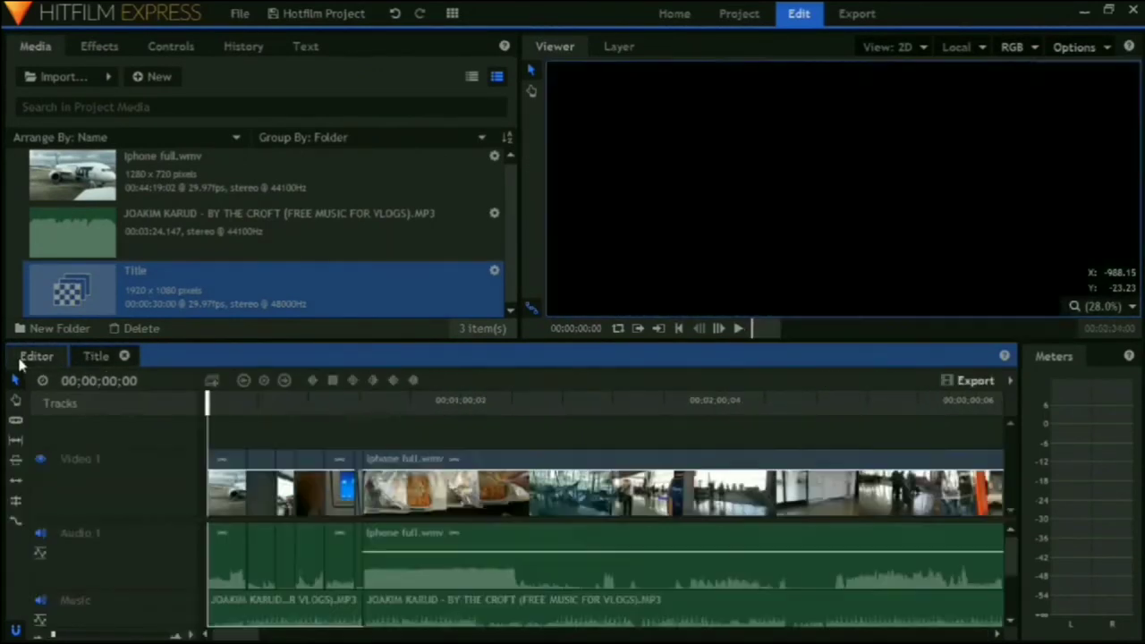
pyautogui.click(123, 357)
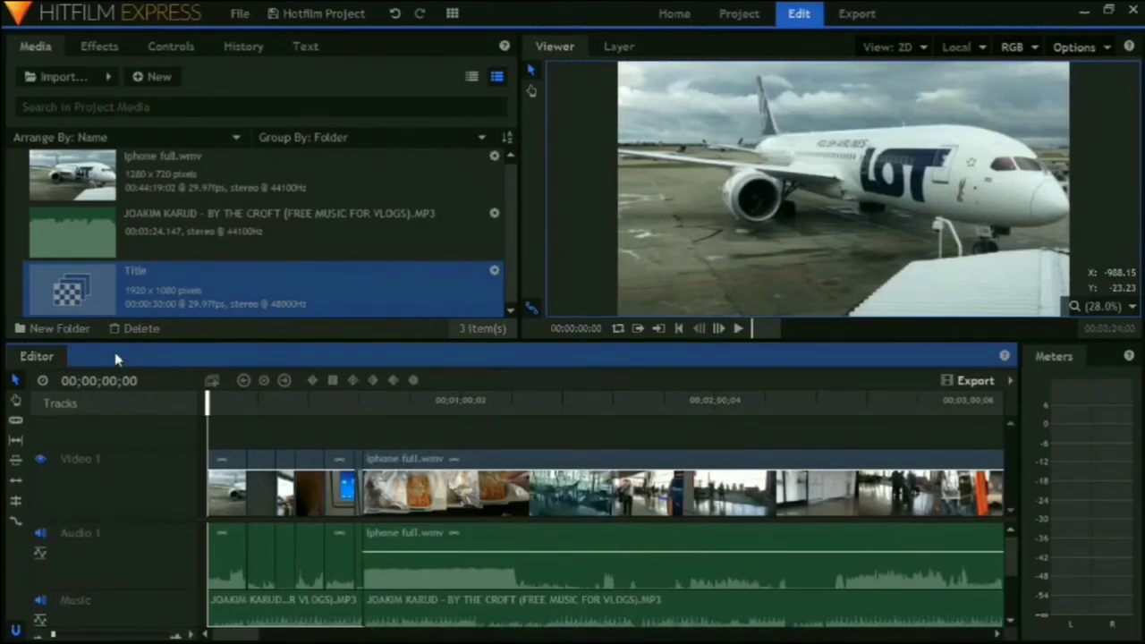
pyautogui.doubleClick(173, 297)
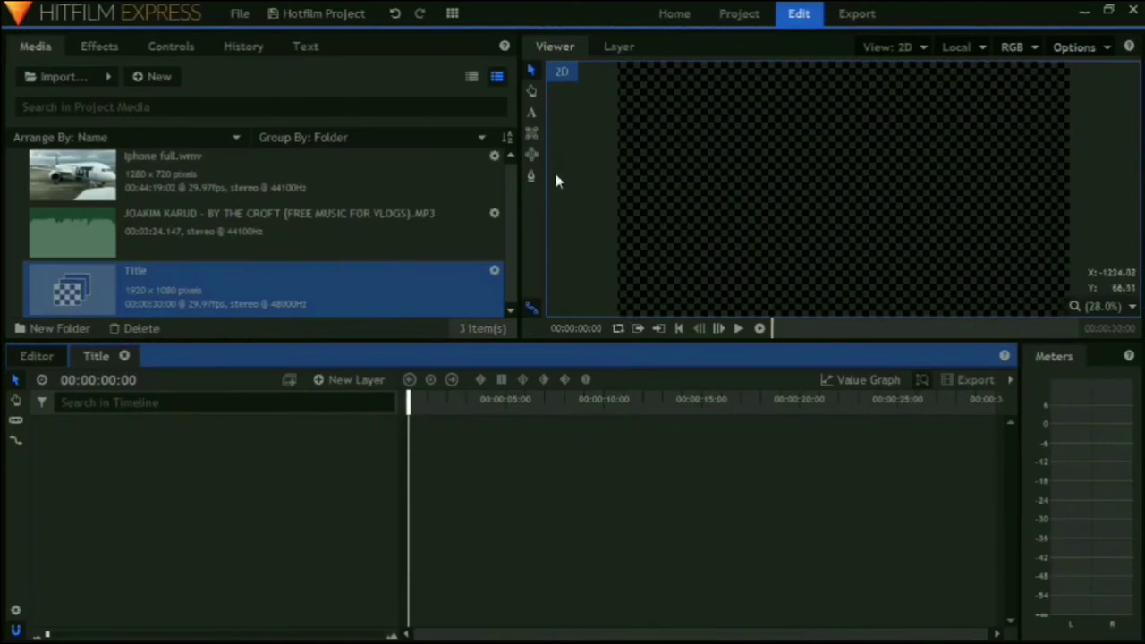
# Create a text box across most of the Title frame and enter HITFILM and VIDEO on separate lines
pyautogui.click(533, 116)
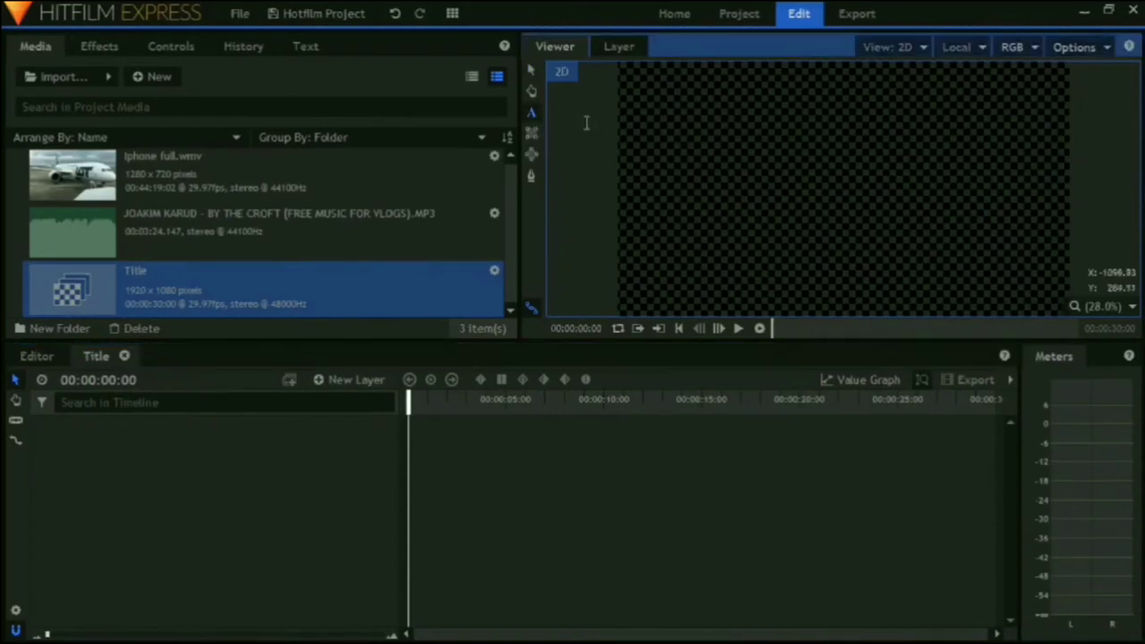
pyautogui.moveTo(635, 96); pyautogui.dragTo(1057, 263)
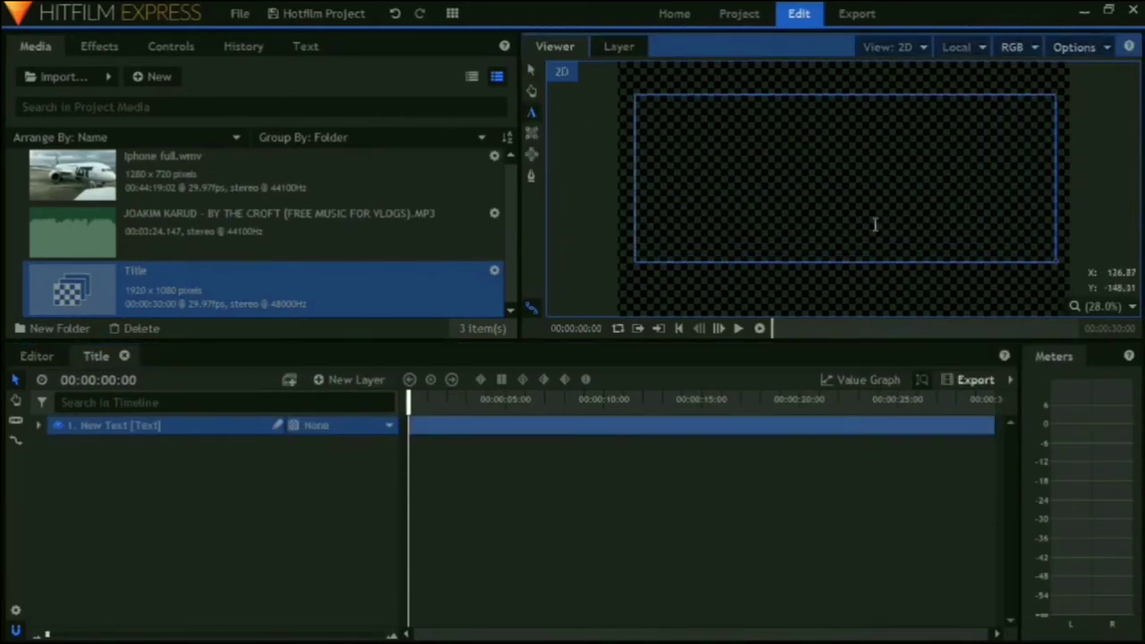
pyautogui.write('HI')
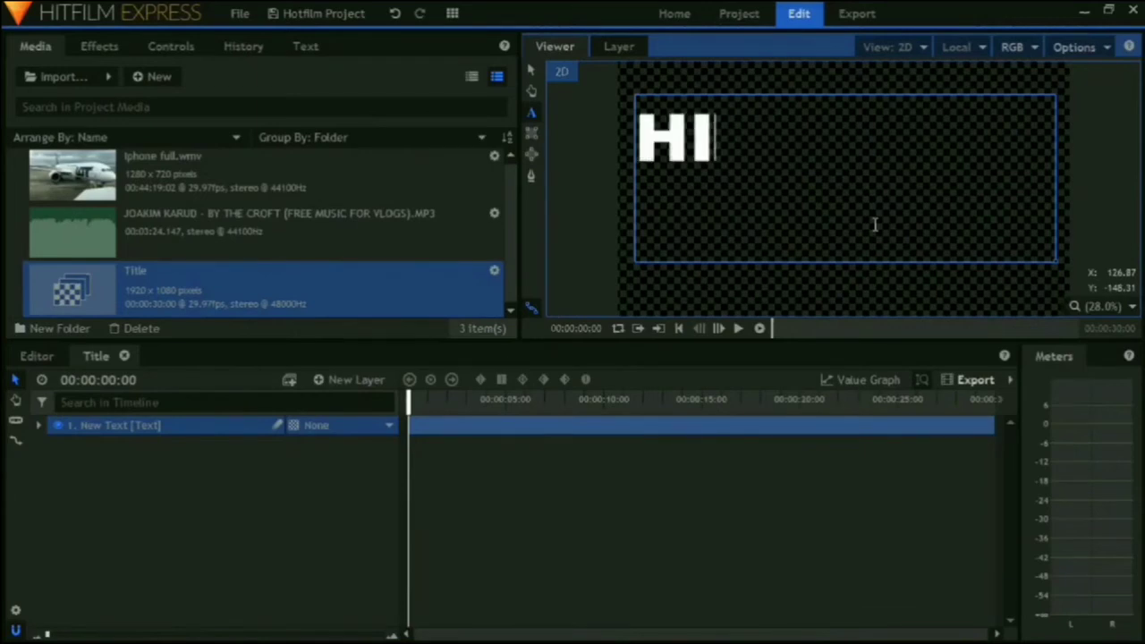
pyautogui.write('TFILM')
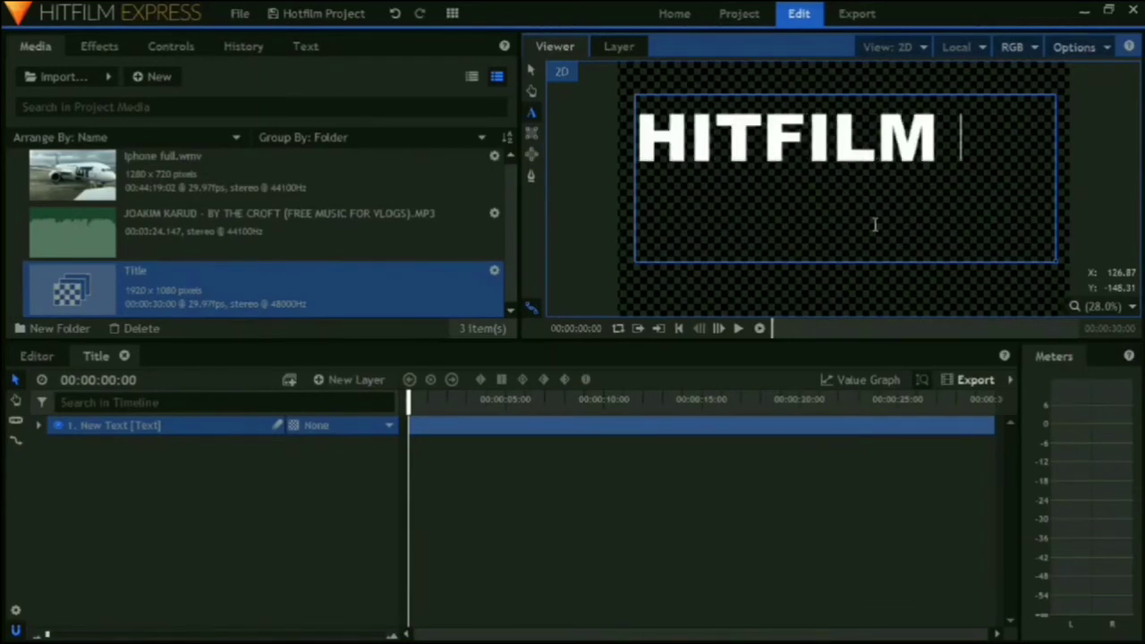
pyautogui.press('BackSpace')
pyautogui.press('Return')
pyautogui.write('VIDEO')
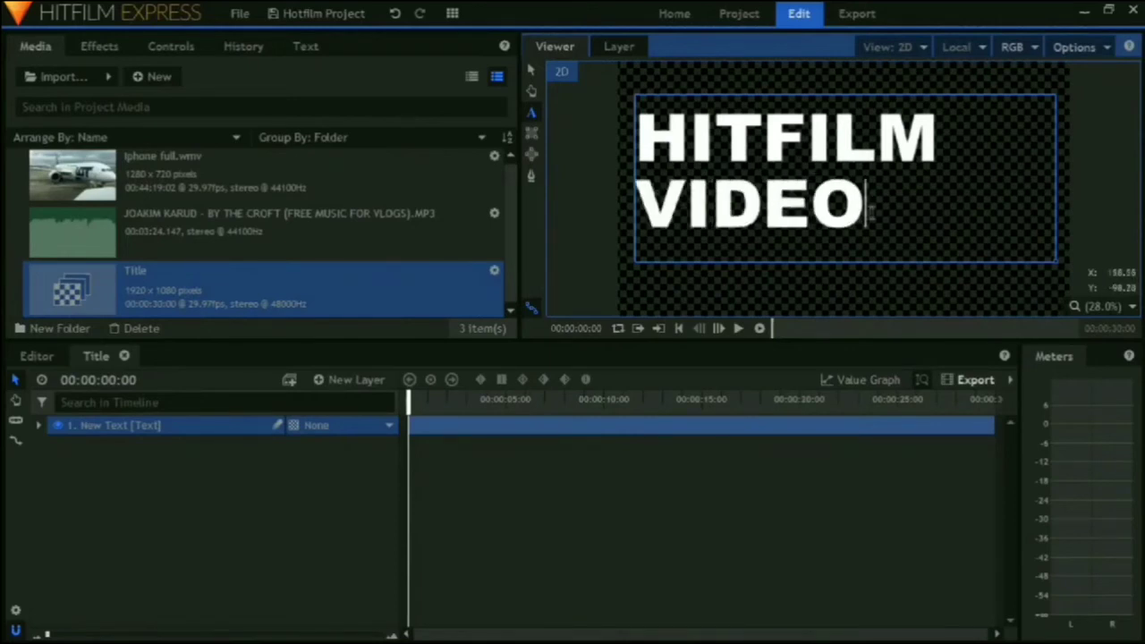
# Select both lines of the title text and set their font size to 239
pyautogui.moveTo(868, 213); pyautogui.dragTo(347, 89)
pyautogui.click(307, 46)
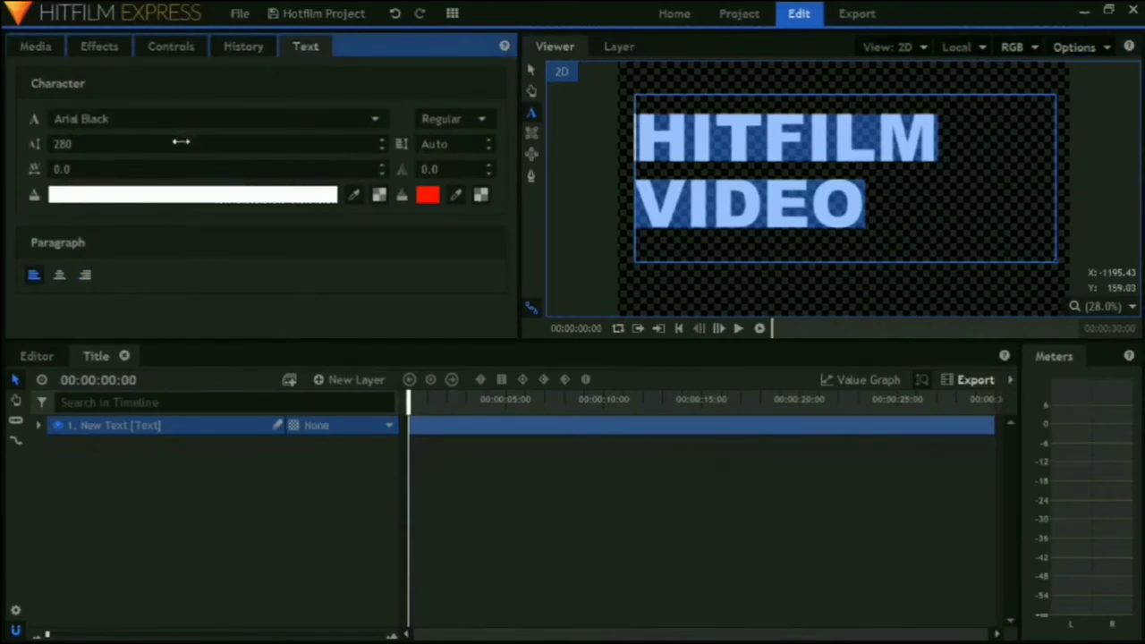
pyautogui.moveTo(181, 141)
pyautogui.mouseDown()
pyautogui.moveTo(133, 142)
pyautogui.moveTo(181, 141)
pyautogui.mouseUp()
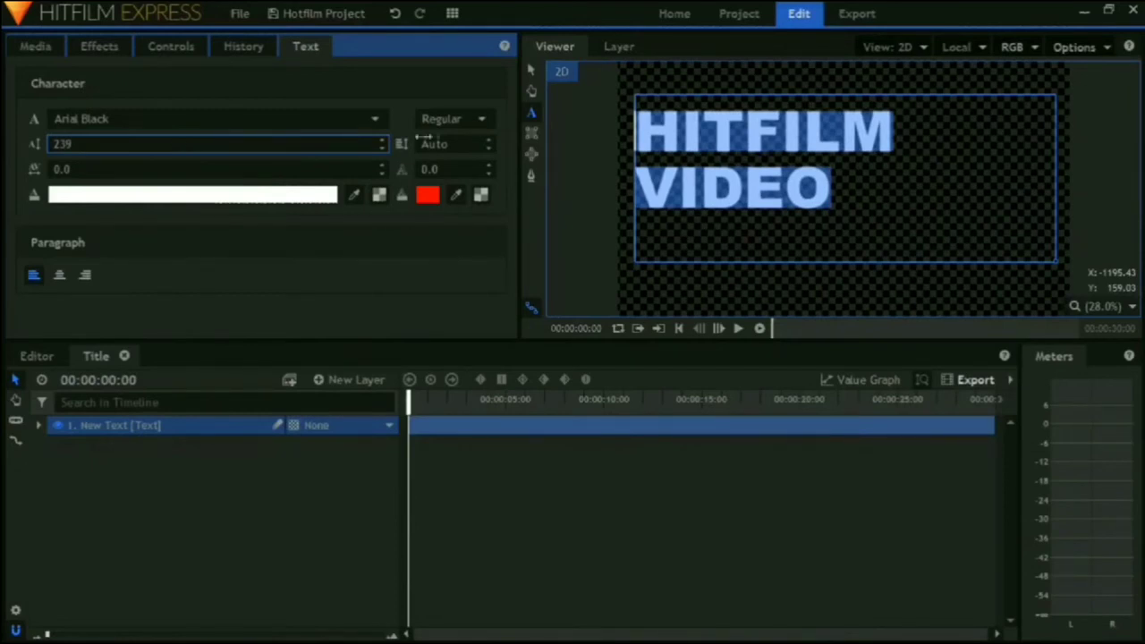
# Change the selected title text's font to Arial Rounded MT Bold
pyautogui.click(298, 122)
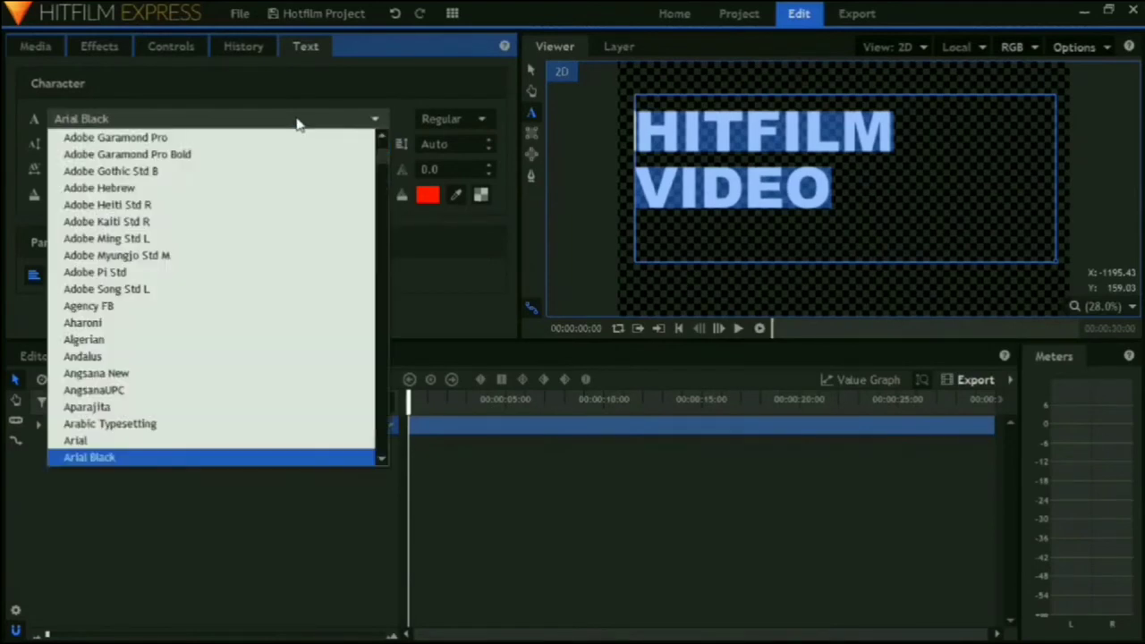
pyautogui.press('Down')
pyautogui.press('Down')
pyautogui.press('Up')
pyautogui.press('Up')
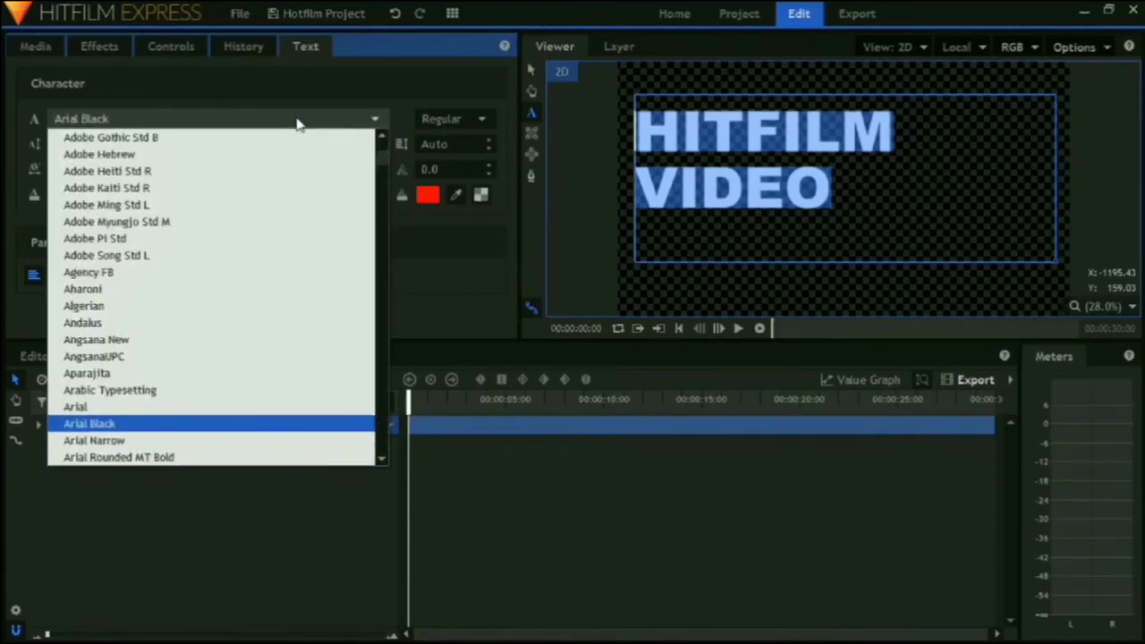
pyautogui.press('Return')
pyautogui.press('Down')
pyautogui.press('Down')
pyautogui.press('Down')
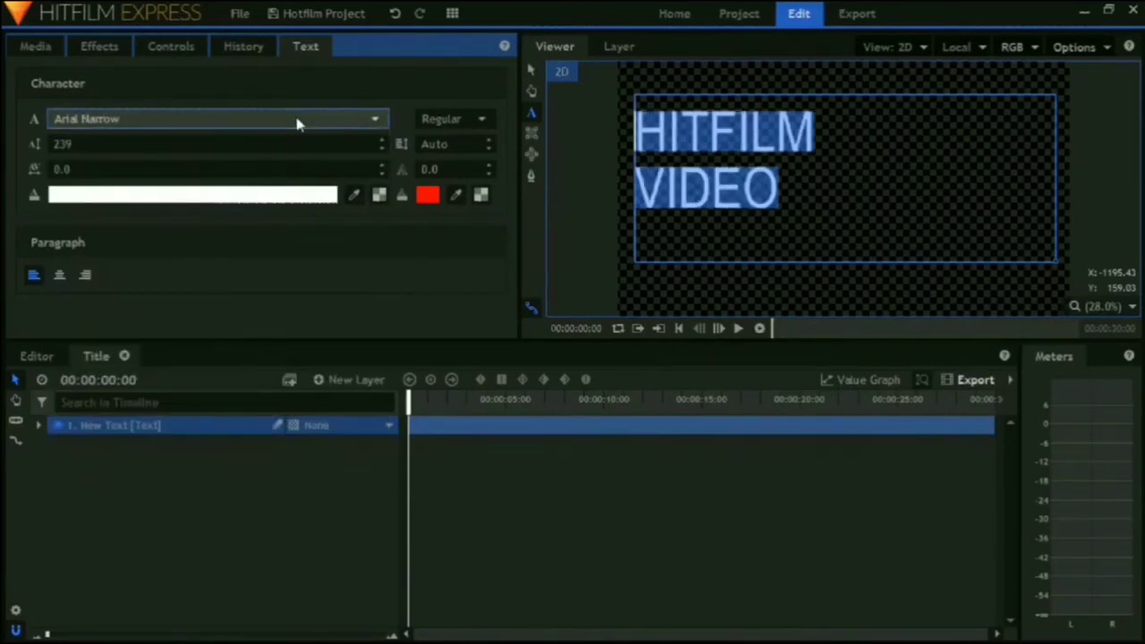
pyautogui.press('Up')
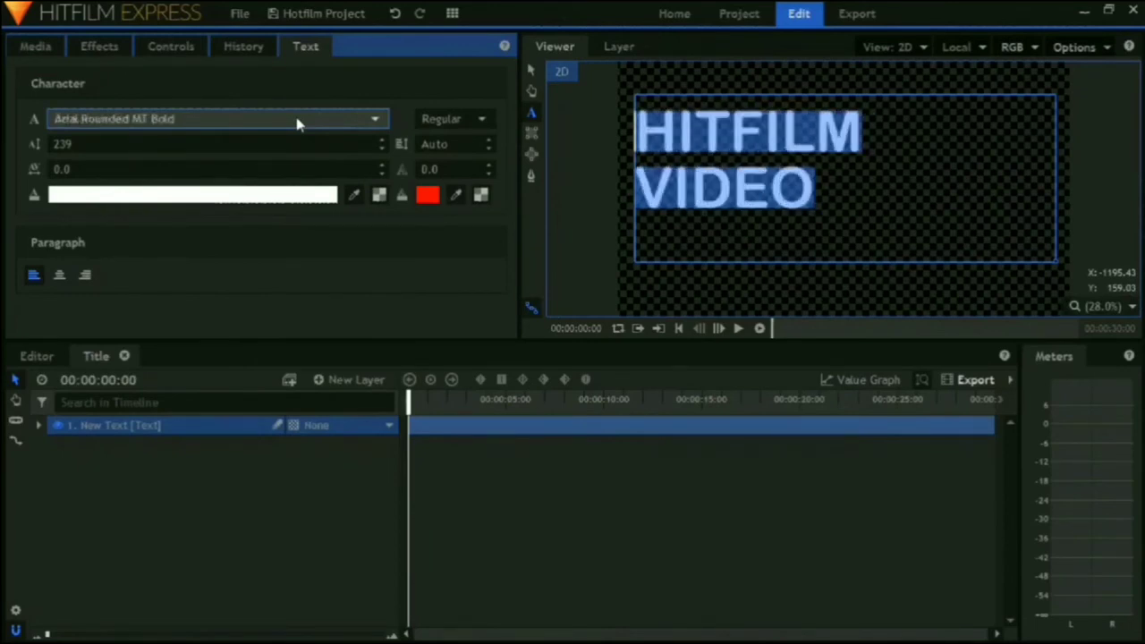
# Select all of the HITFILM VIDEO text and recolor it bright red from the basic colors
pyautogui.click(673, 188)
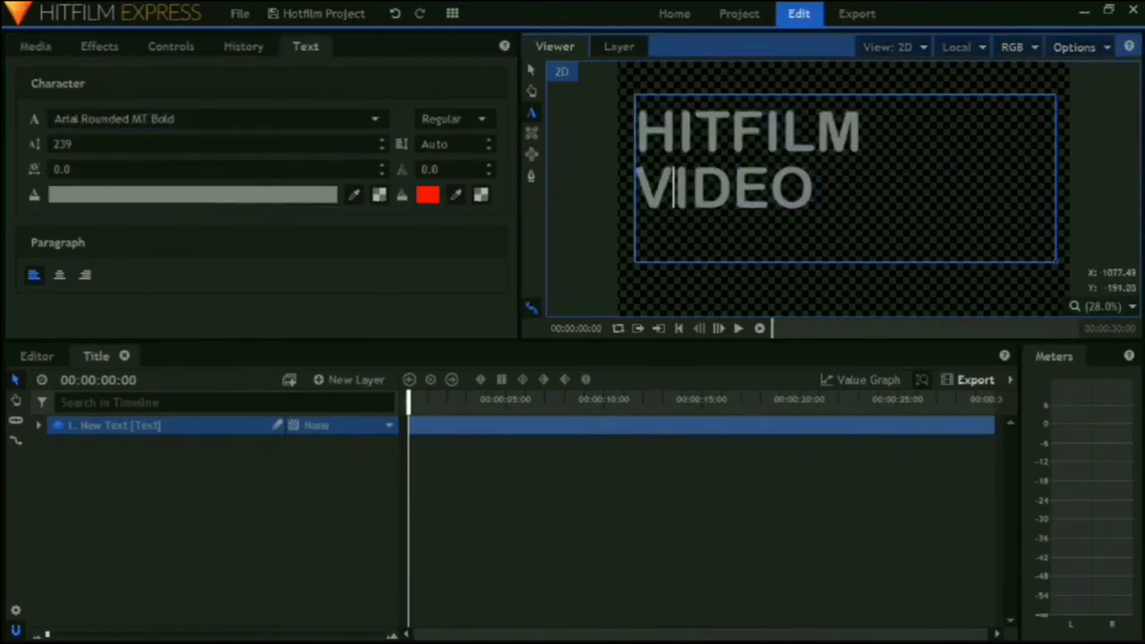
pyautogui.hotkey('ctrl', 'a')
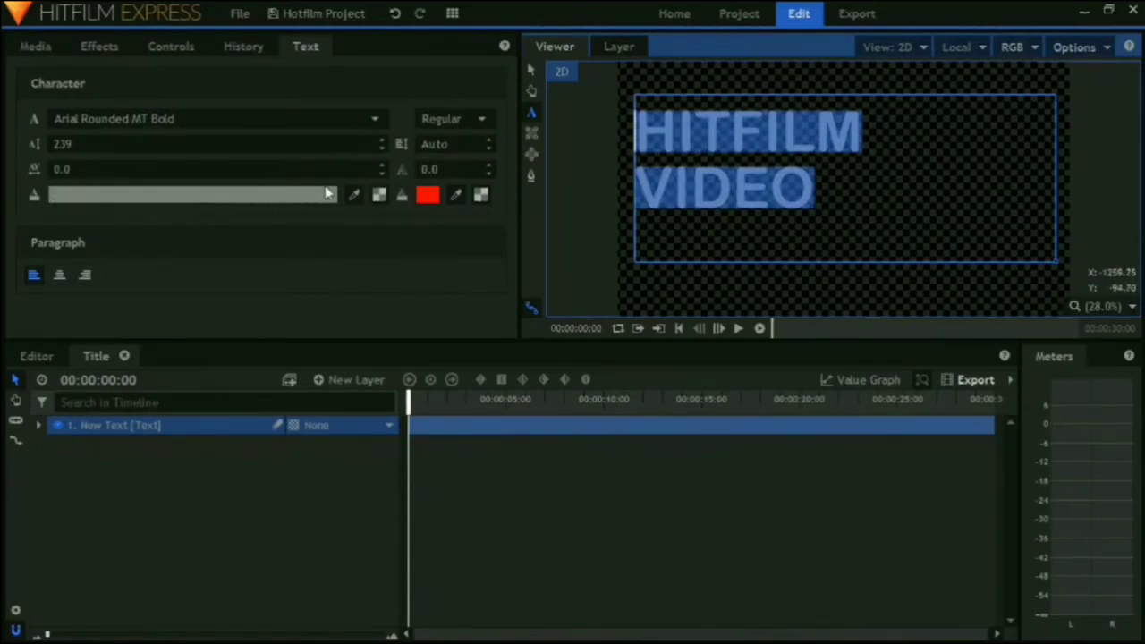
pyautogui.click(167, 197)
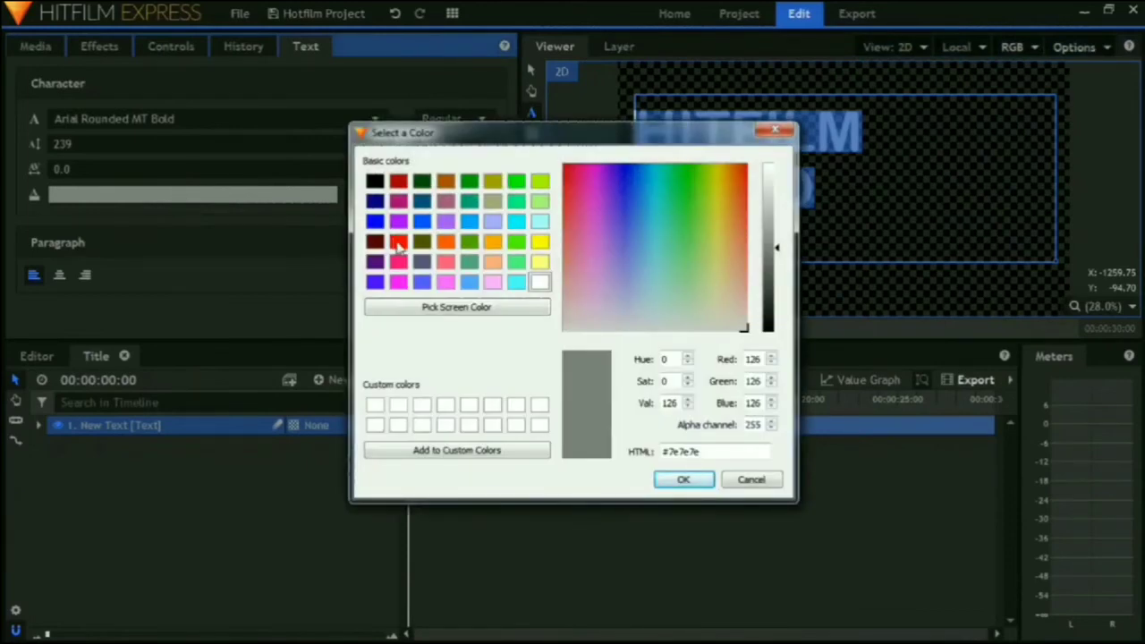
pyautogui.click(398, 242)
pyautogui.click(684, 480)
pyautogui.click(726, 209)
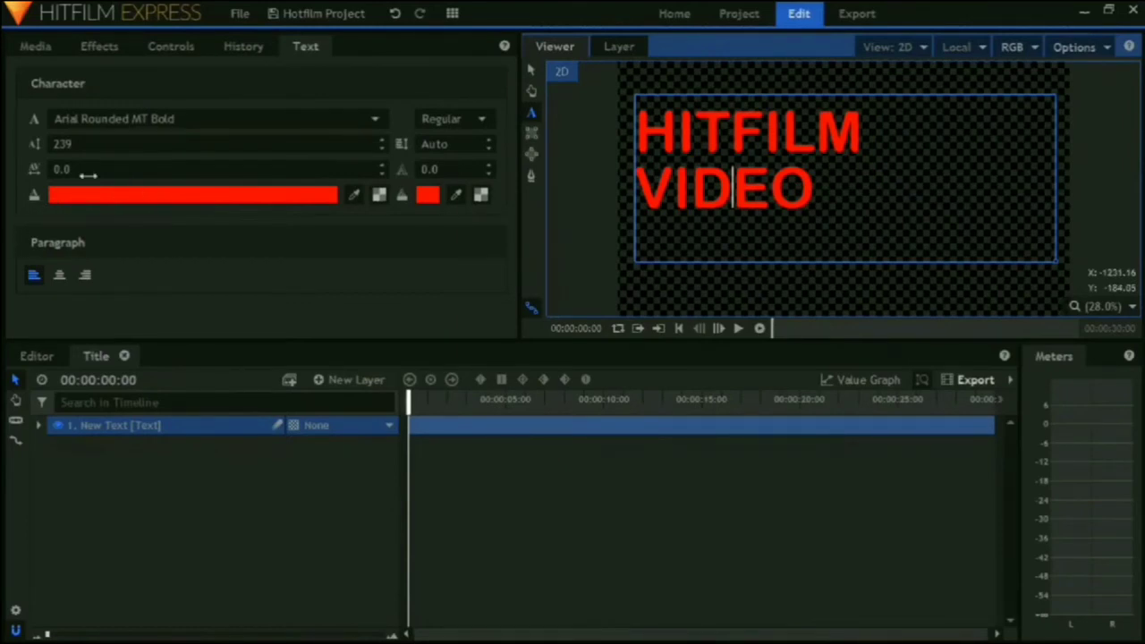
# Set the title text's letter spacing to 1.0 and its line spacing to 10.0
pyautogui.moveTo(88, 175); pyautogui.dragTo(105, 175)
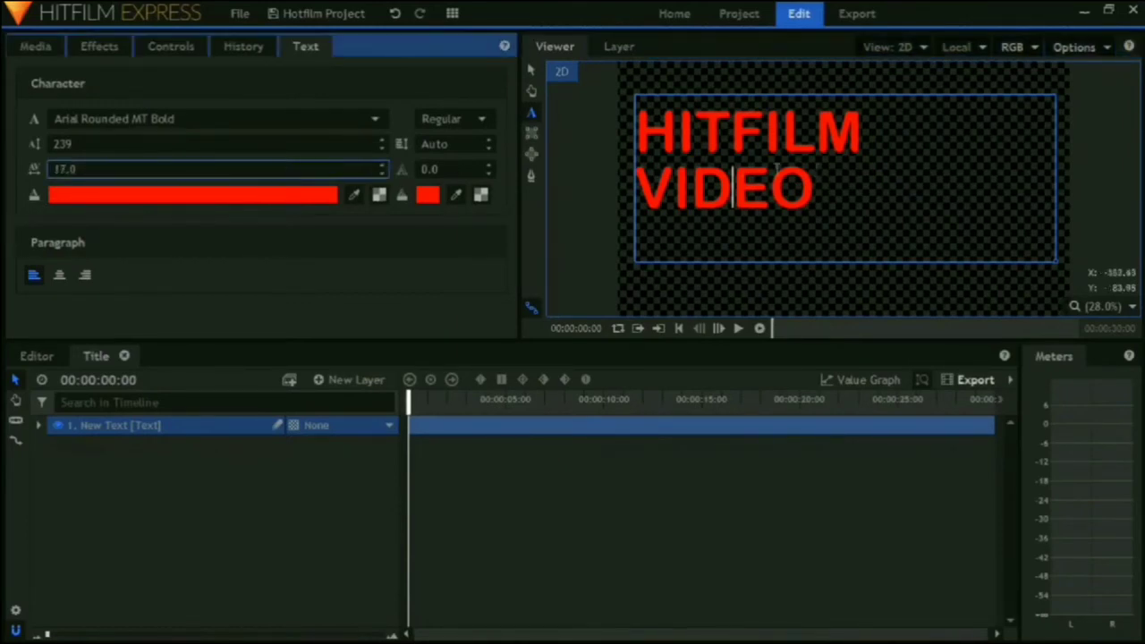
pyautogui.click(793, 185)
pyautogui.hotkey('ctrl', 'a')
pyautogui.moveTo(101, 172); pyautogui.dragTo(188, 168)
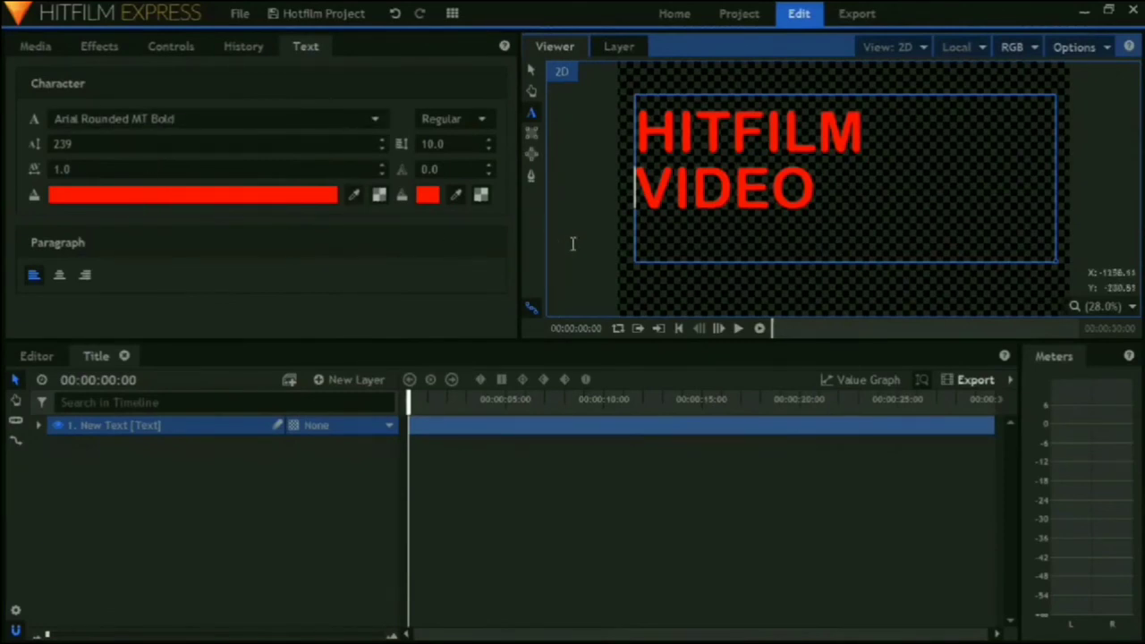
# Close the Title timeline and insert a video track named Text above Video 1 in the main sequence
pyautogui.click(124, 356)
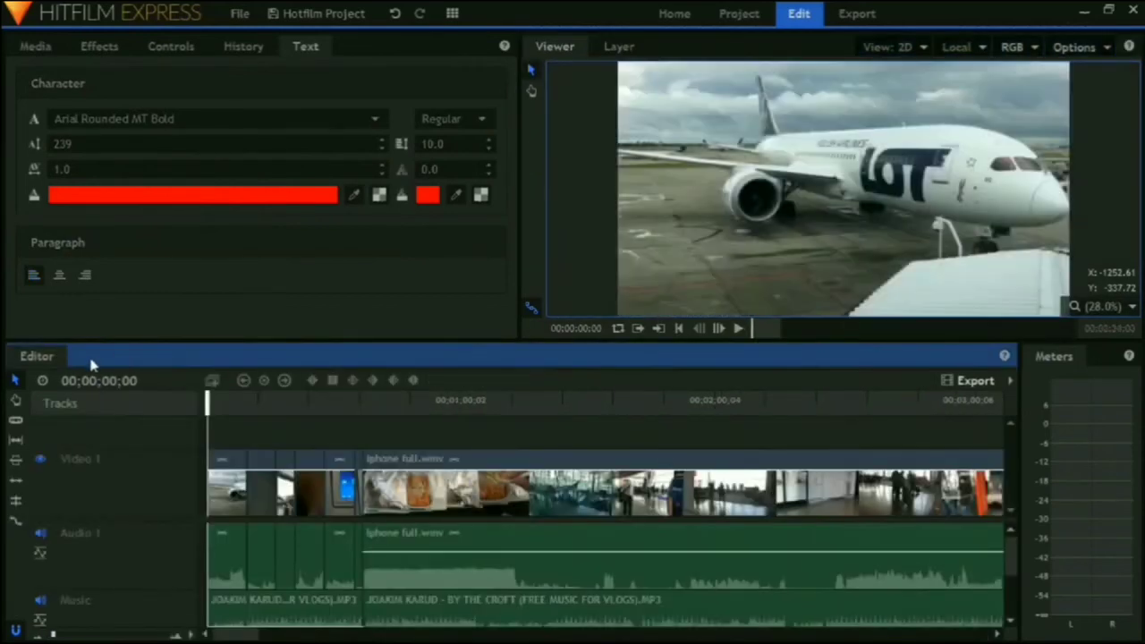
pyautogui.rightClick(128, 470)
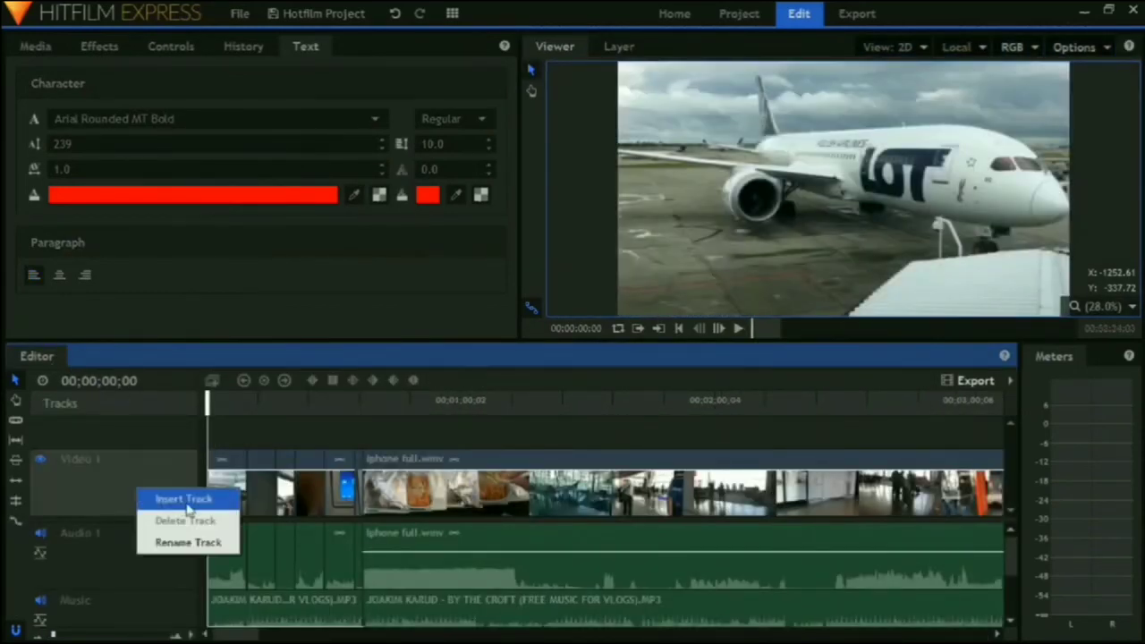
pyautogui.click(161, 498)
pyautogui.write('Text')
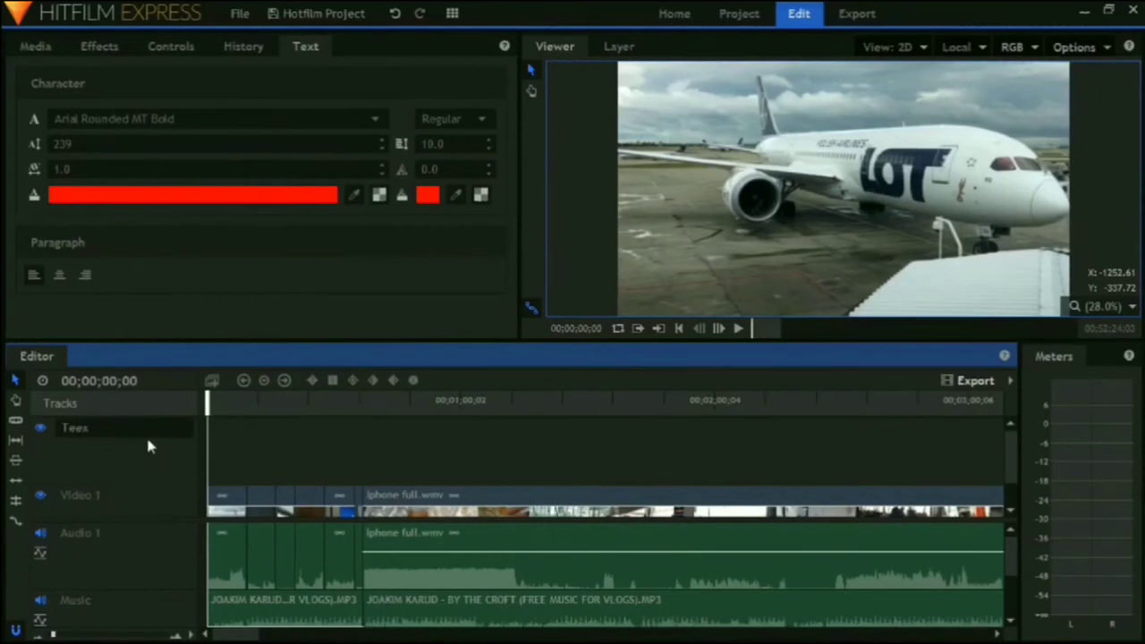
pyautogui.press('Return')
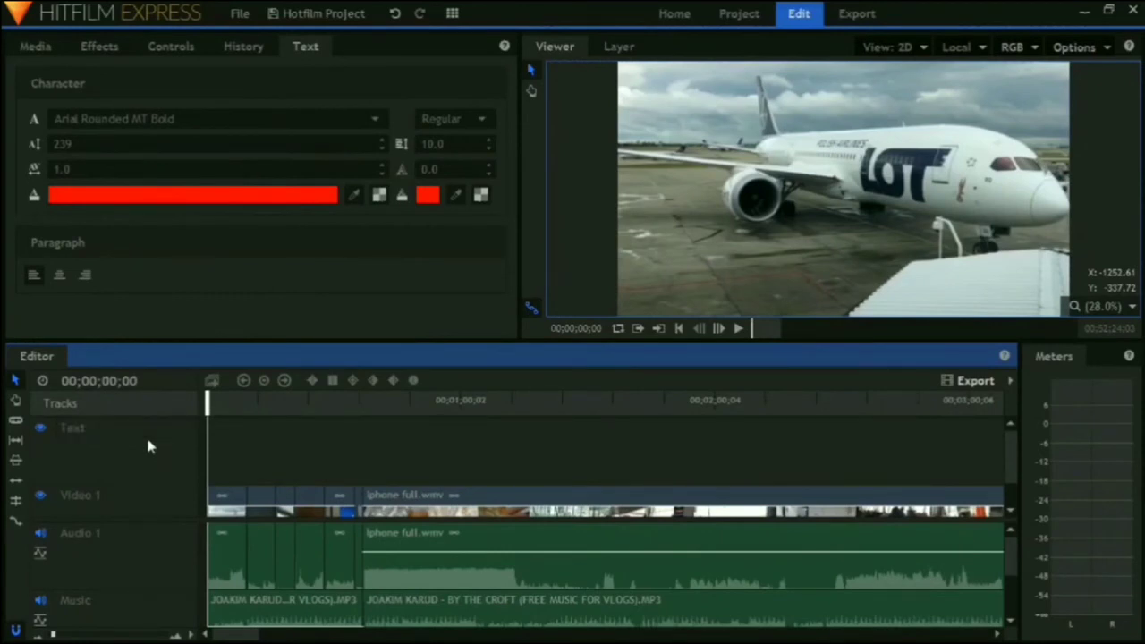
# Insert an audio track named Text below Audio 1
pyautogui.rightClick(118, 547)
pyautogui.click(179, 560)
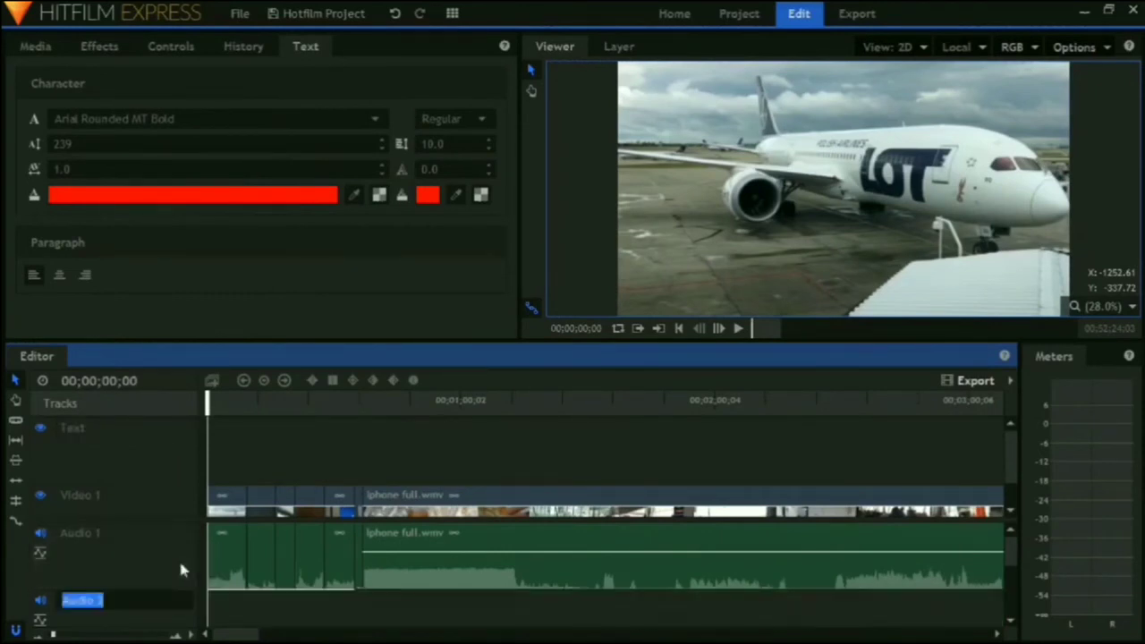
pyautogui.write('Text')
pyautogui.press('Return')
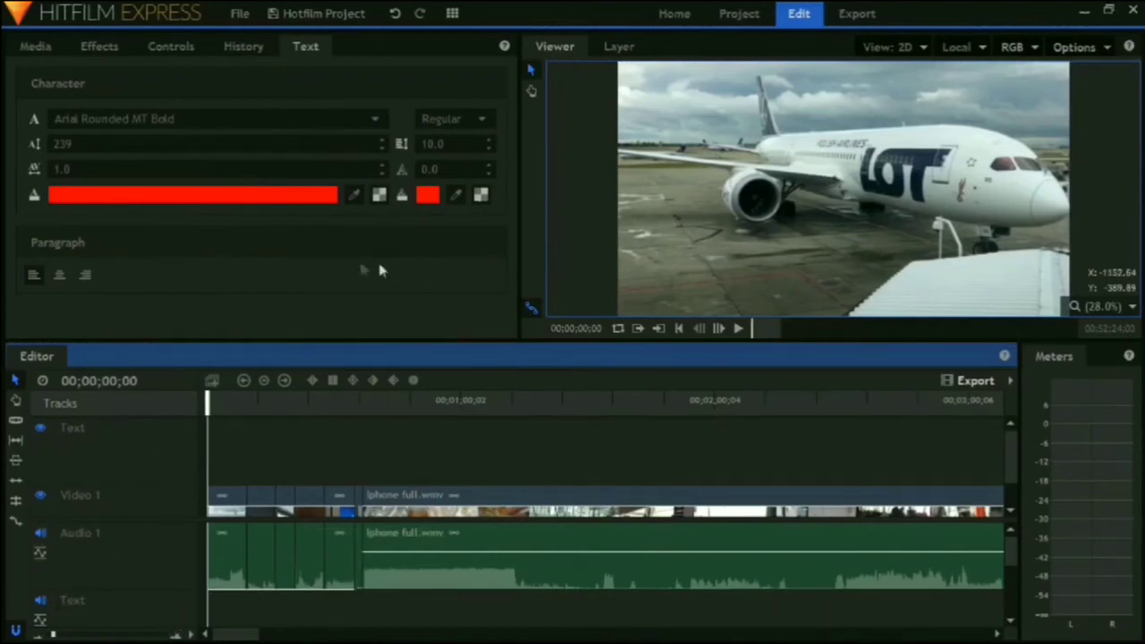
# Place the Title composite shot at the start of the Text video track and delete the Text audio track with its clip
pyautogui.click(54, 42)
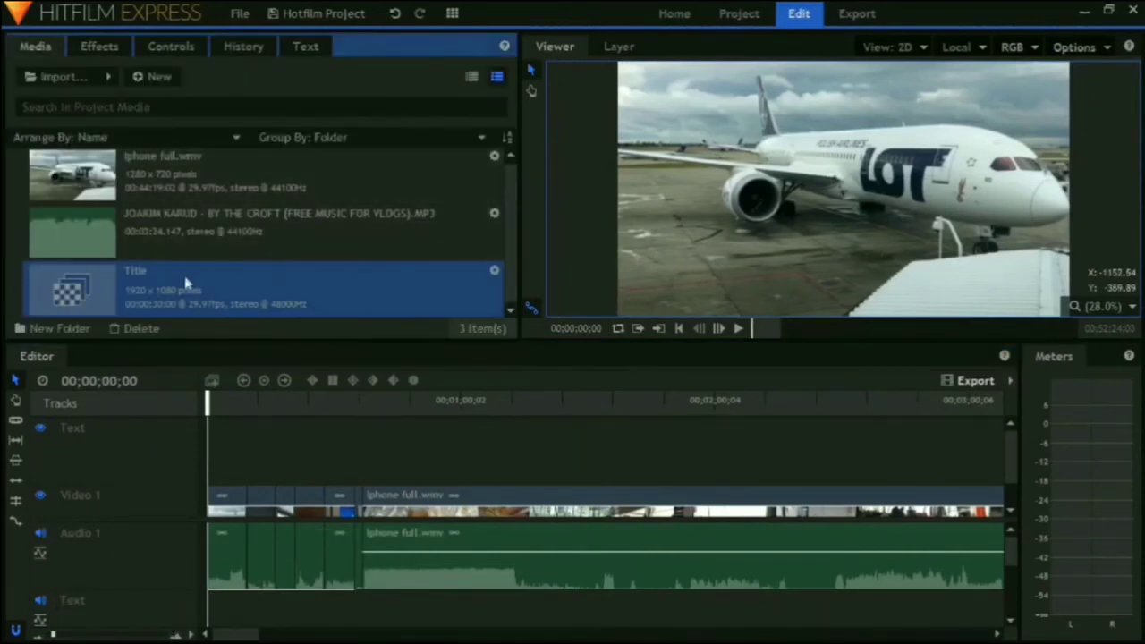
pyautogui.moveTo(182, 295); pyautogui.dragTo(213, 467)
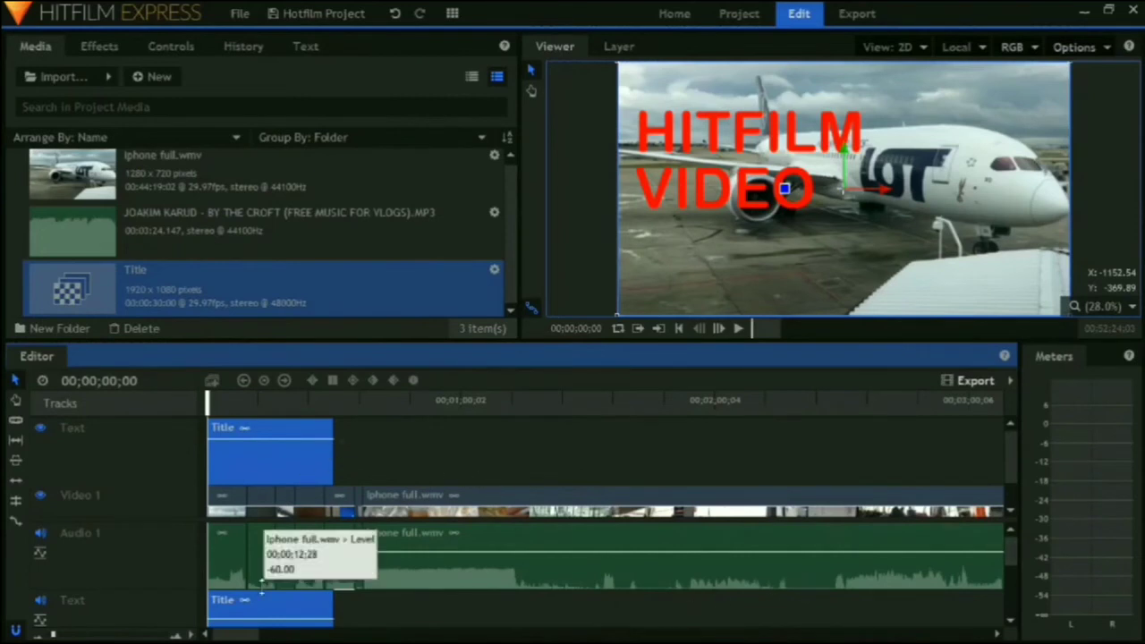
pyautogui.rightClick(148, 619)
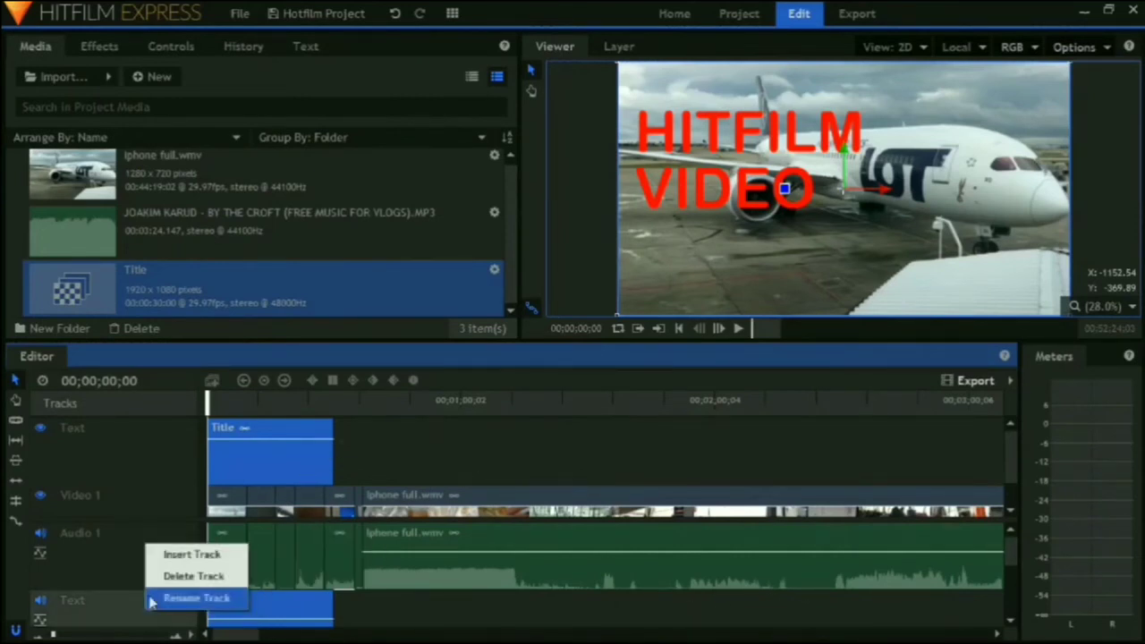
pyautogui.click(169, 573)
pyautogui.click(628, 350)
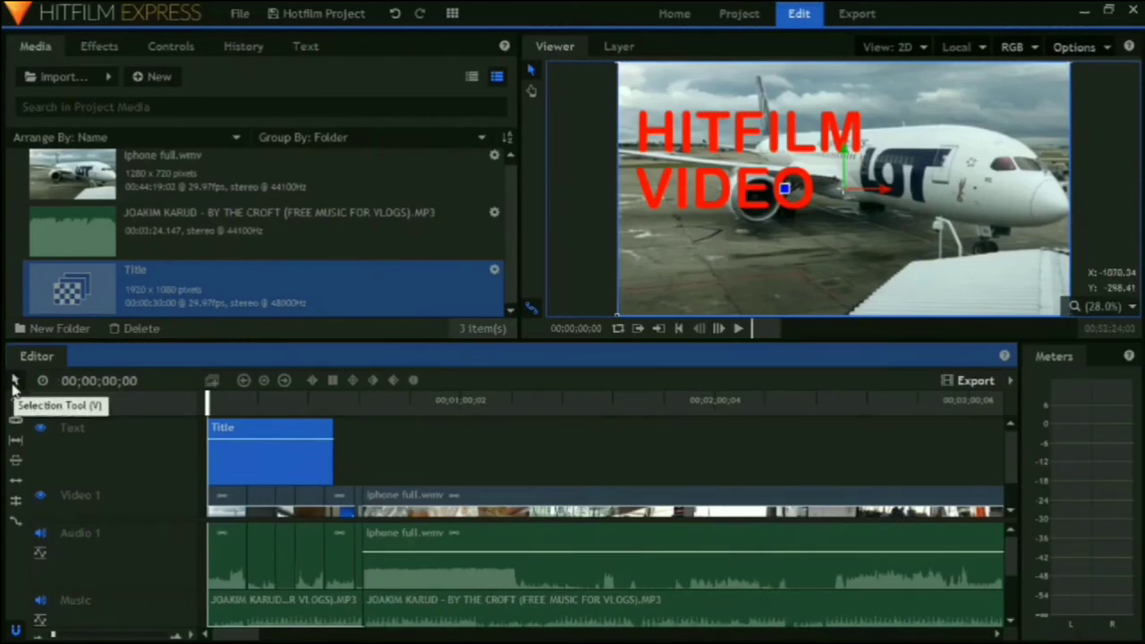
# Scale the Title clip down to about half size and position it in the lower-left corner of the video frame
pyautogui.moveTo(751, 199); pyautogui.dragTo(754, 225)
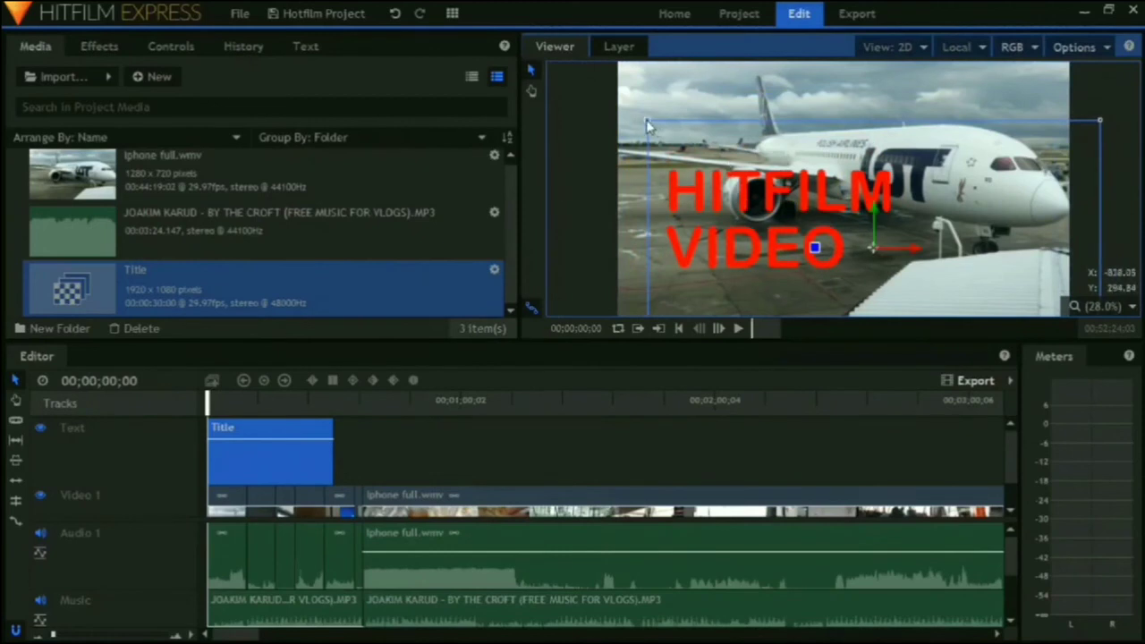
pyautogui.moveTo(654, 127); pyautogui.dragTo(628, 218)
pyautogui.moveTo(682, 287); pyautogui.dragTo(673, 298)
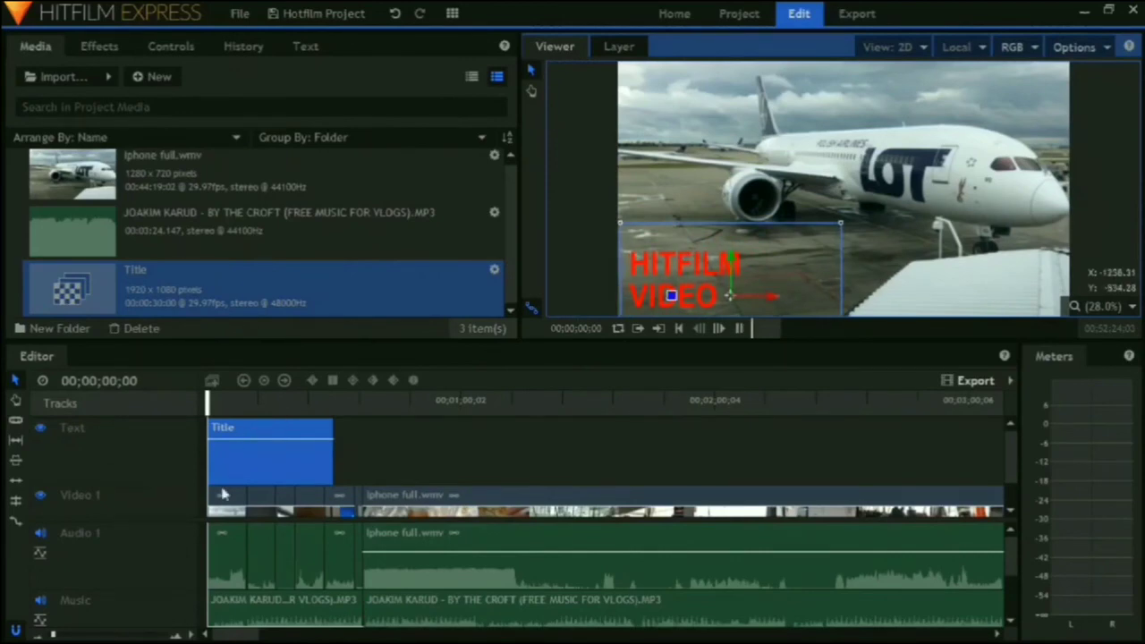
# Play the titled opening up to 00;00;10;09, trim the Title clip's end to that point, and move the playhead back within the clip
pyautogui.press('space')
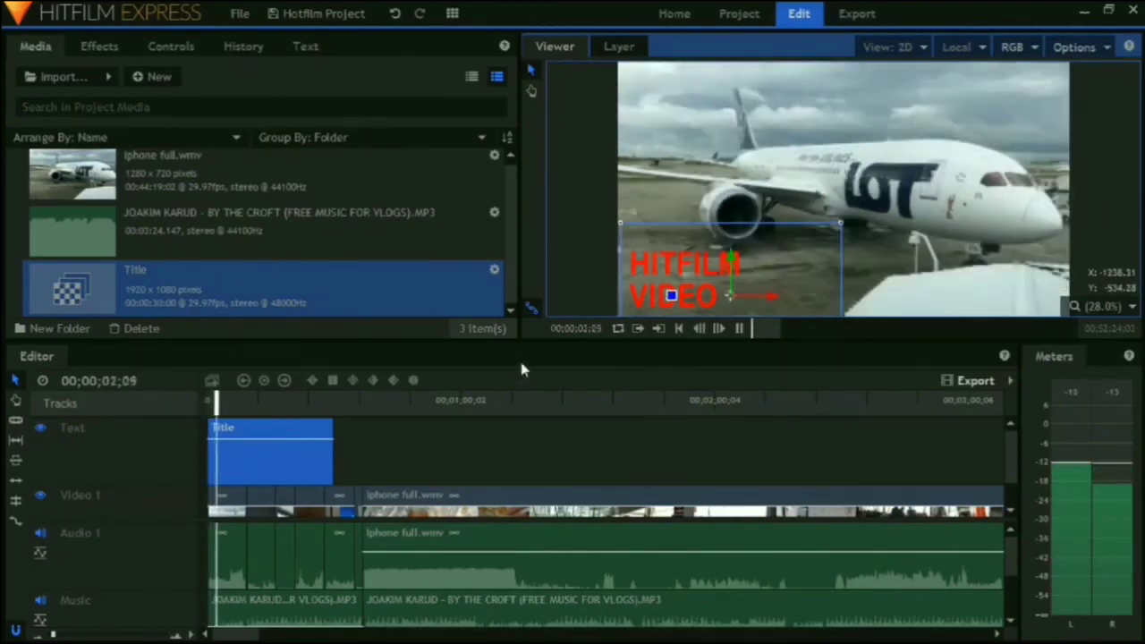
pyautogui.click(521, 371)
pyautogui.click(501, 440)
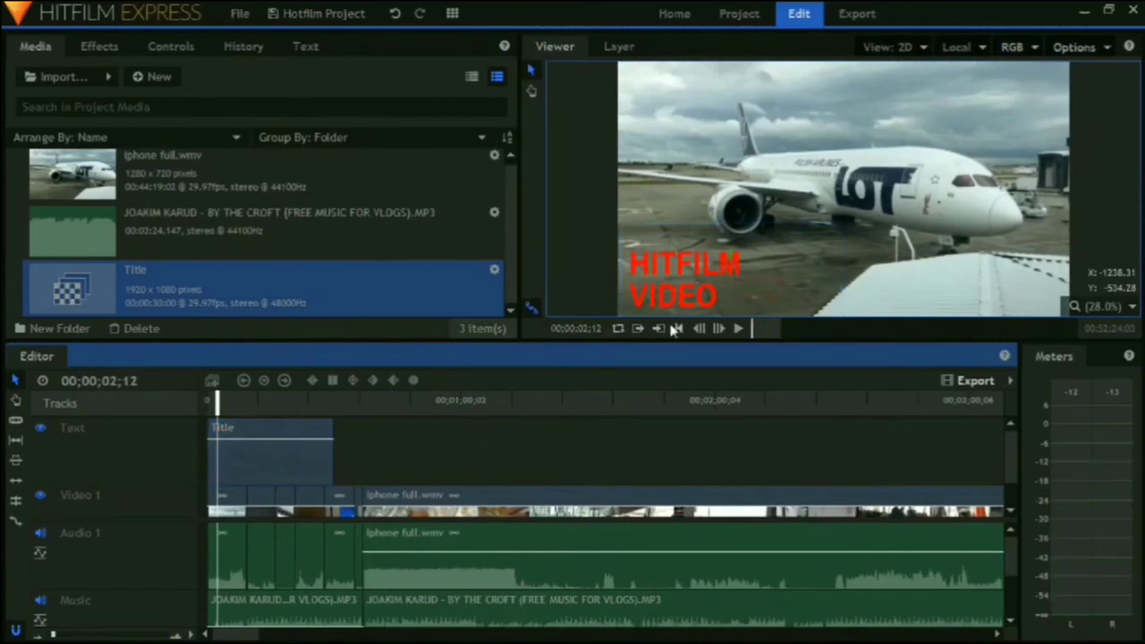
pyautogui.click(738, 328)
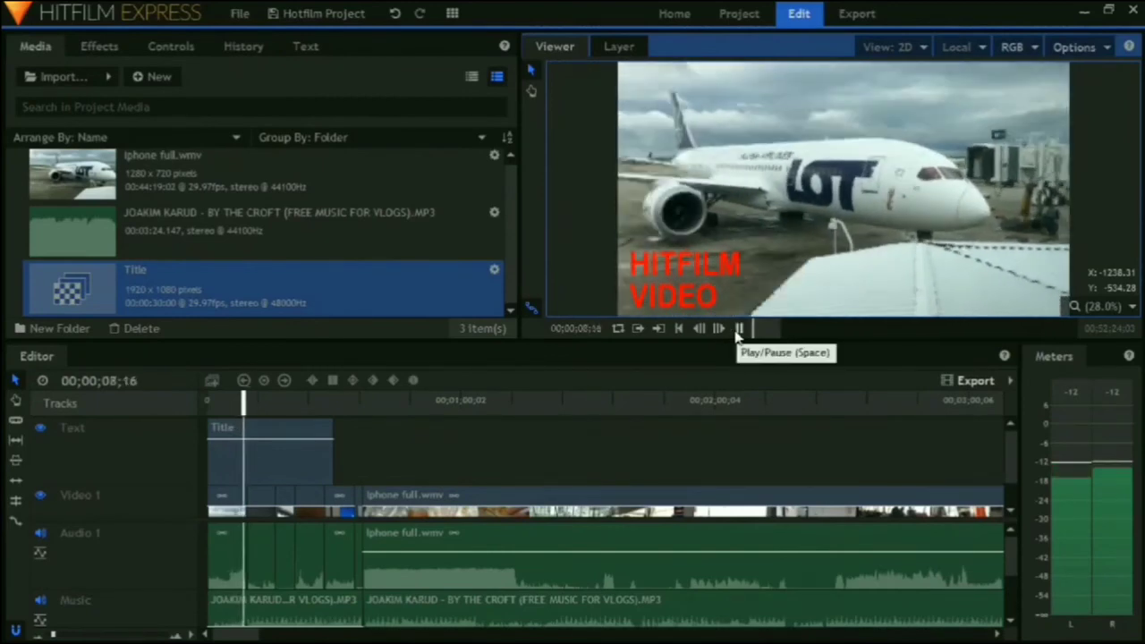
pyautogui.click(738, 328)
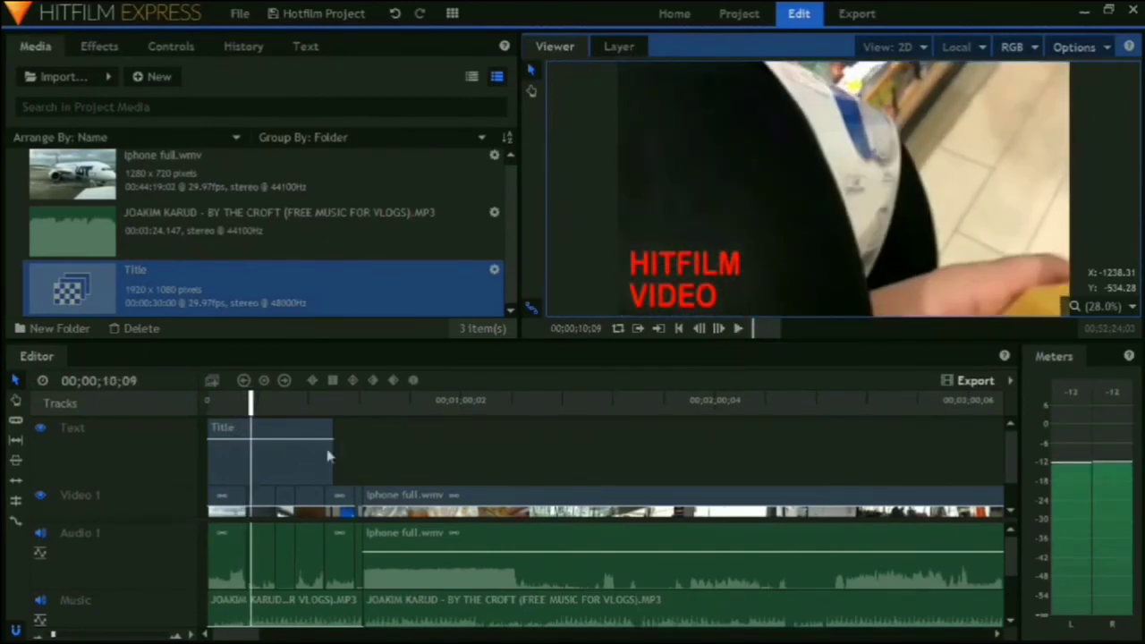
pyautogui.moveTo(332, 452); pyautogui.dragTo(250, 443)
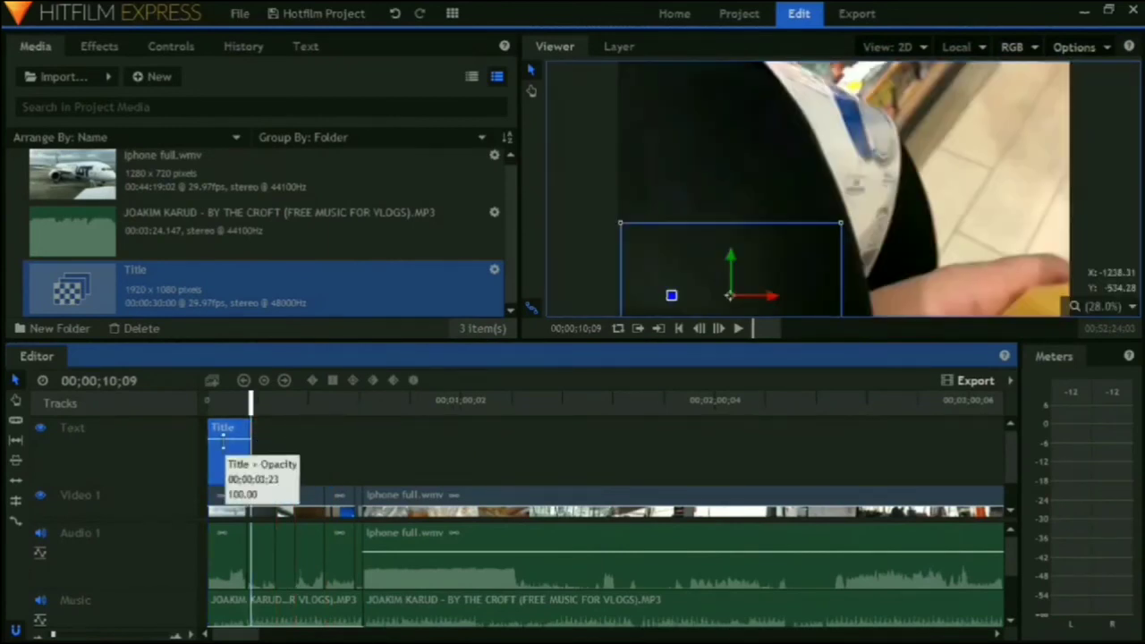
pyautogui.click(245, 399)
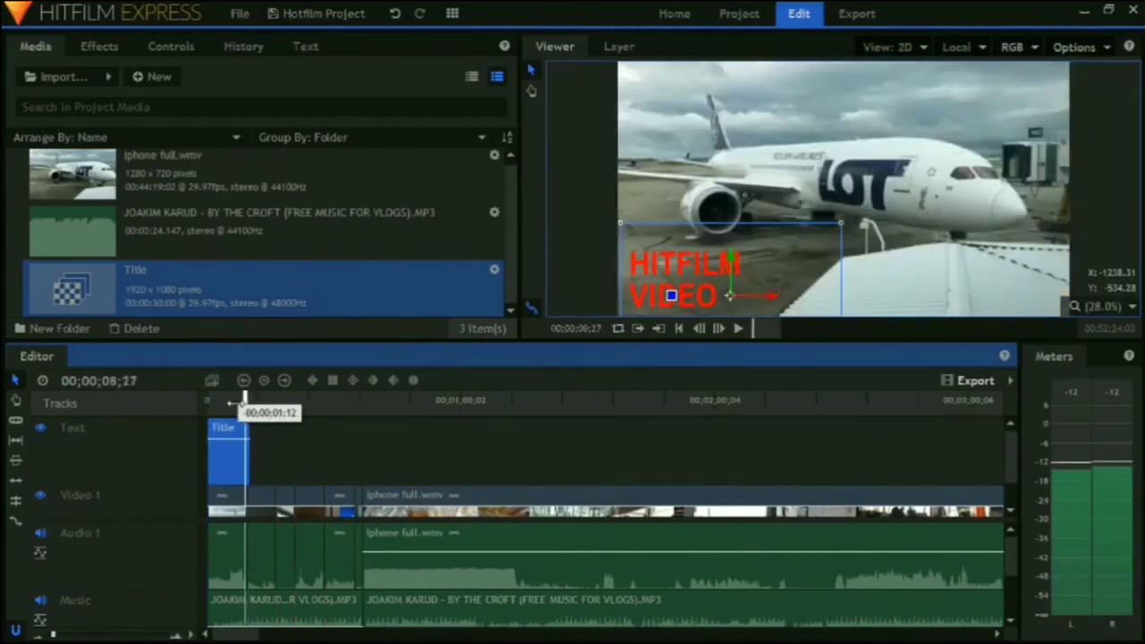
# Trim the Title clip's end to match the end of the first Iphone full.wmv clip and play across that cut
pyautogui.moveTo(244, 399); pyautogui.dragTo(236, 399)
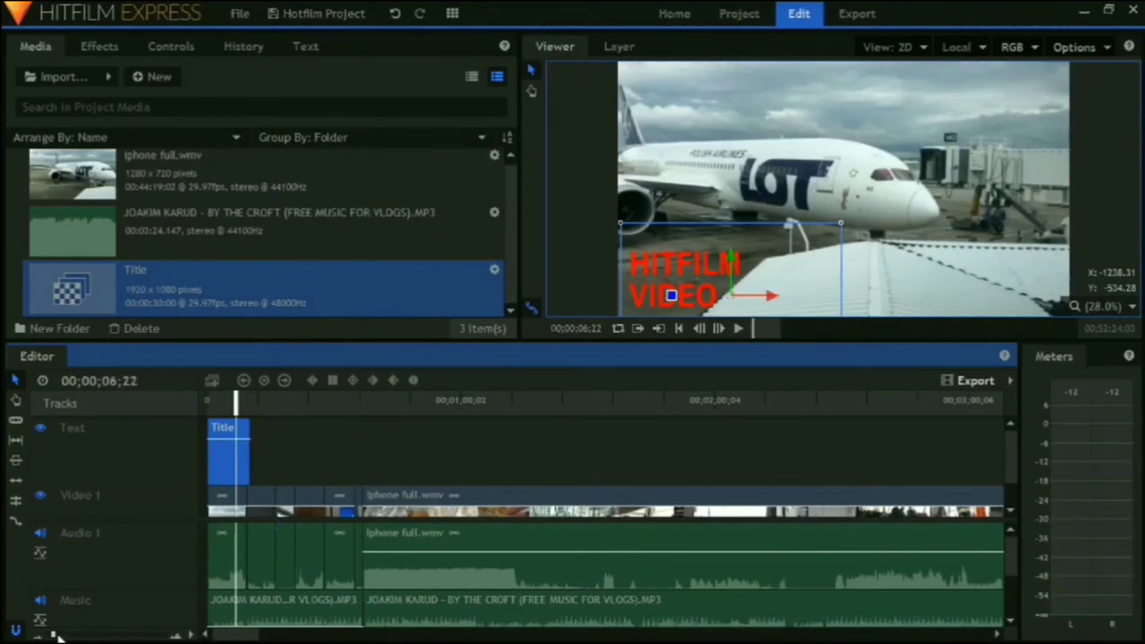
pyautogui.scroll(10, 55, 635)
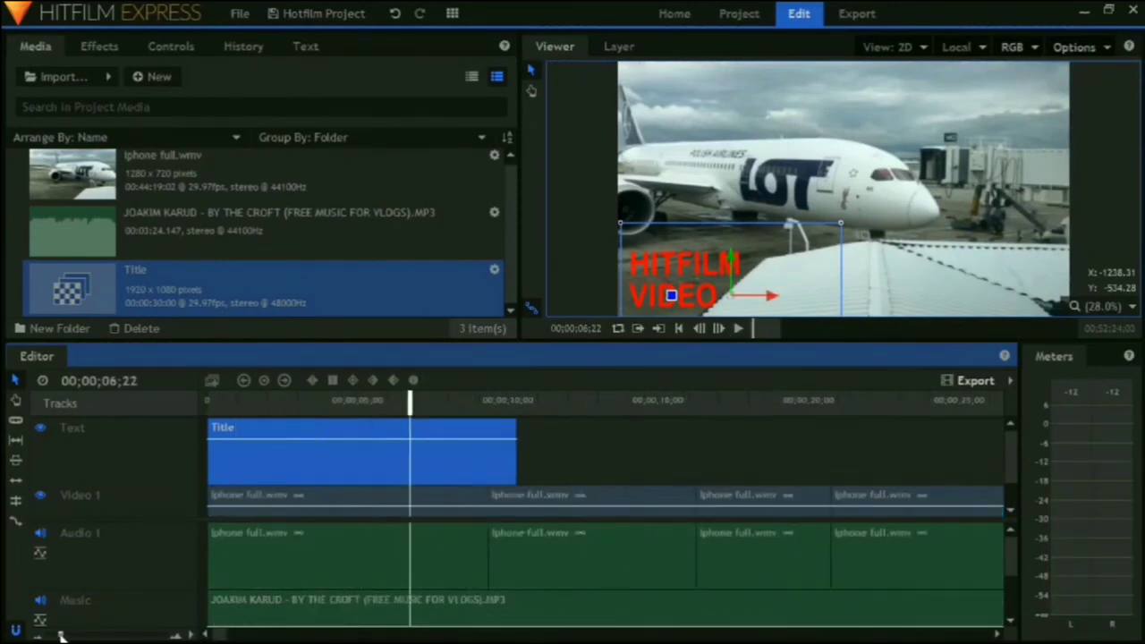
pyautogui.moveTo(515, 456); pyautogui.dragTo(489, 447)
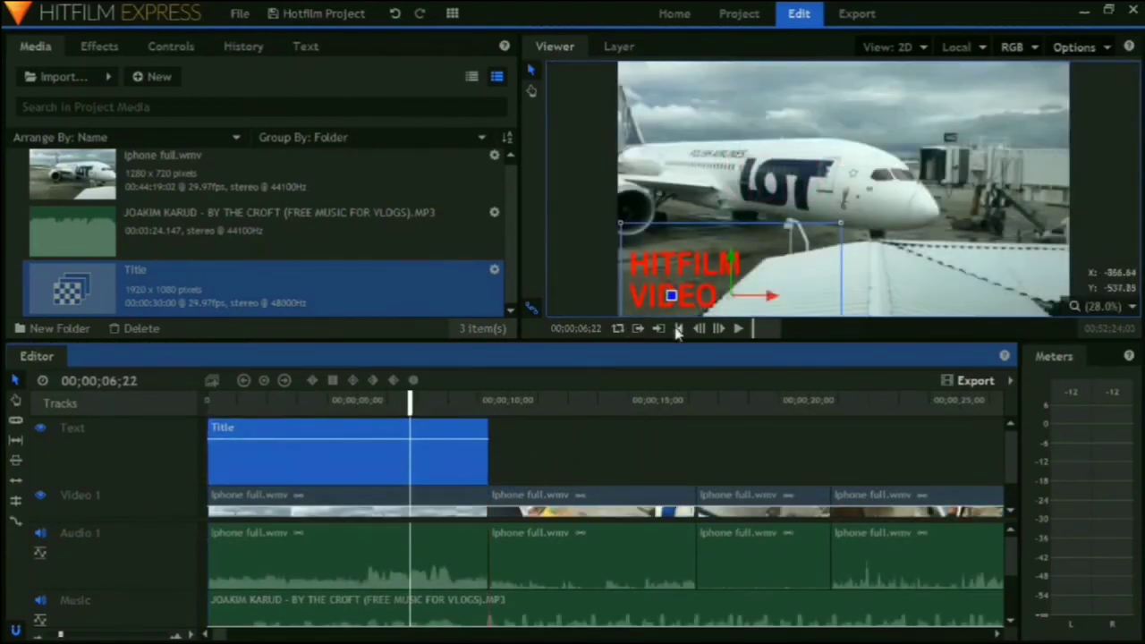
pyautogui.click(737, 329)
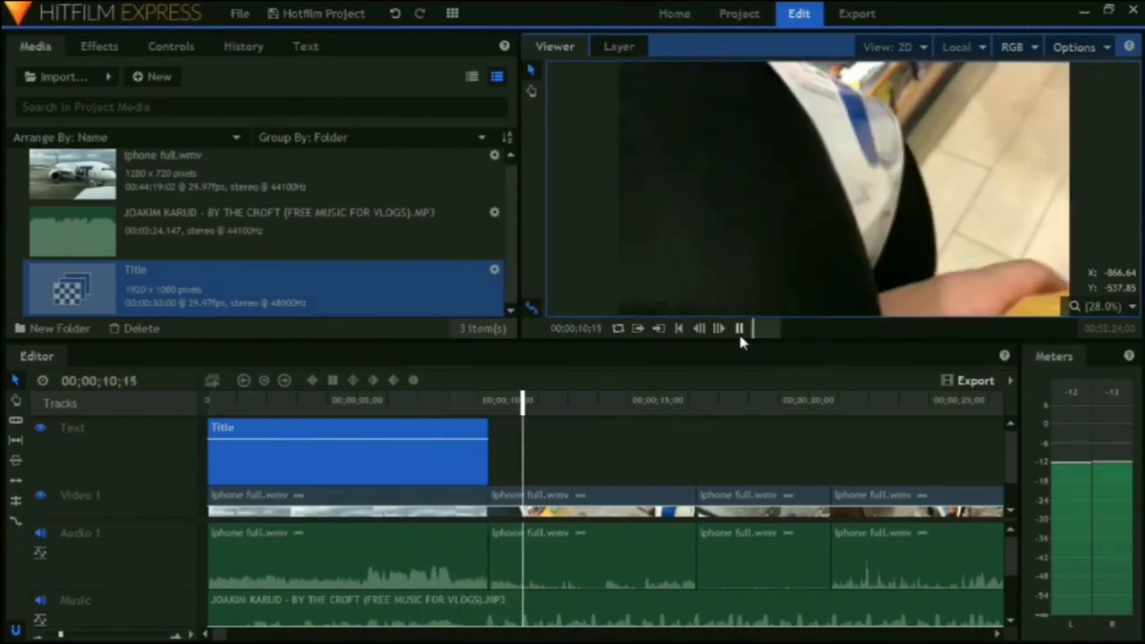
pyautogui.click(738, 329)
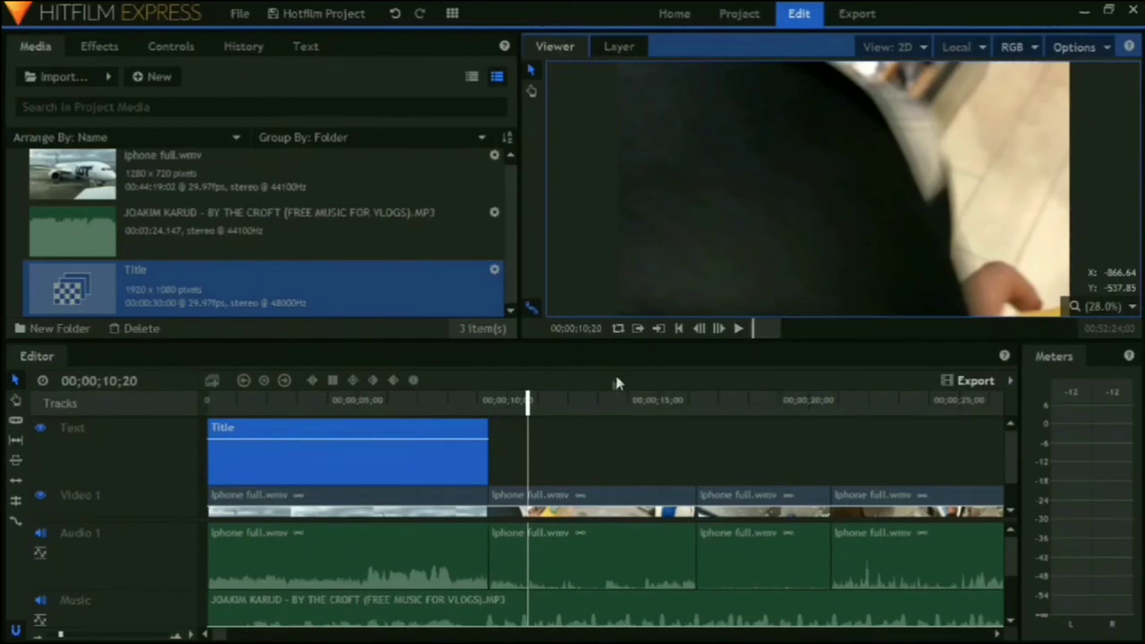
# Select the Title clip and move the playhead to 00;00;02;21 to check the title over the airplane shot
pyautogui.click(268, 476)
pyautogui.click(288, 400)
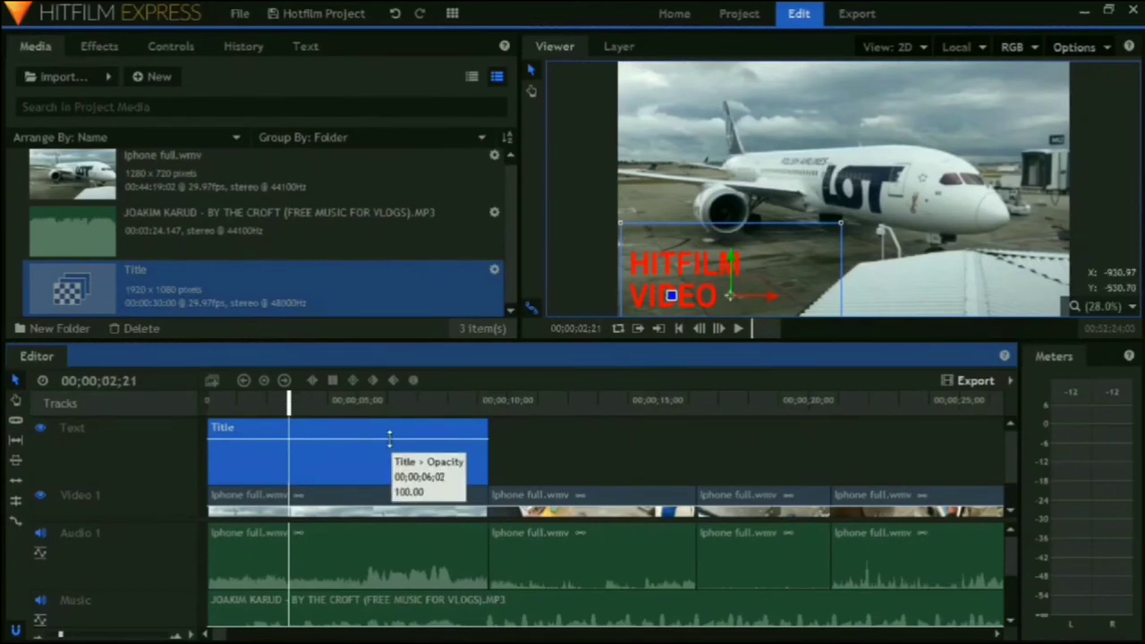
pyautogui.moveTo(389, 437)
pyautogui.mouseDown()
pyautogui.moveTo(388, 477)
pyautogui.moveTo(394, 429)
pyautogui.moveTo(395, 487)
pyautogui.moveTo(399, 423)
pyautogui.mouseUp()
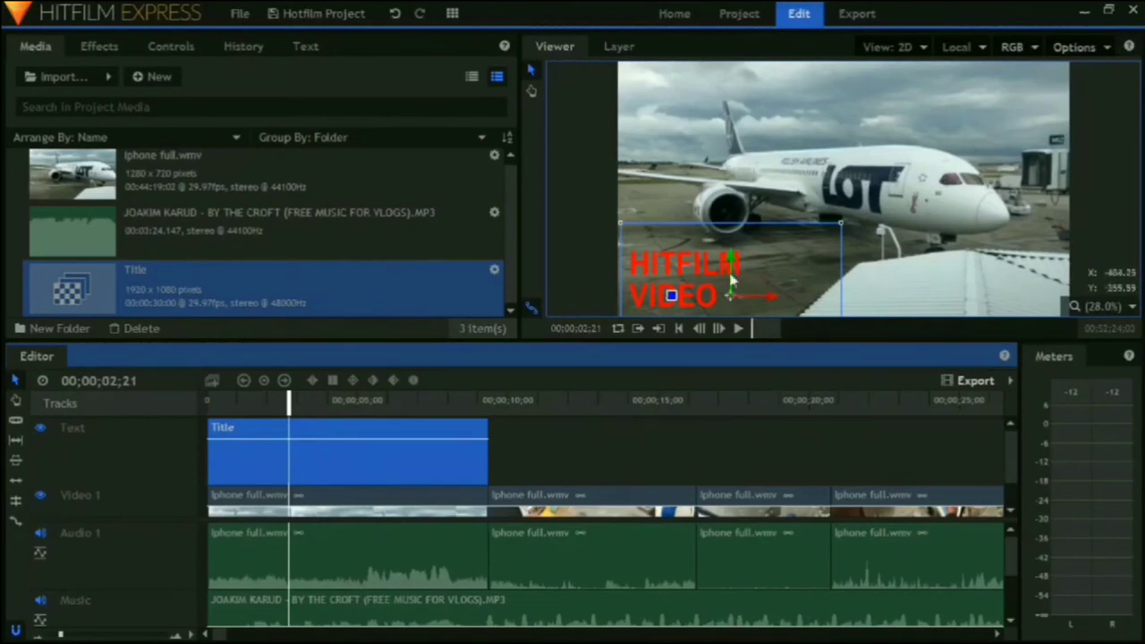
pyautogui.moveTo(731, 280); pyautogui.dragTo(744, 281)
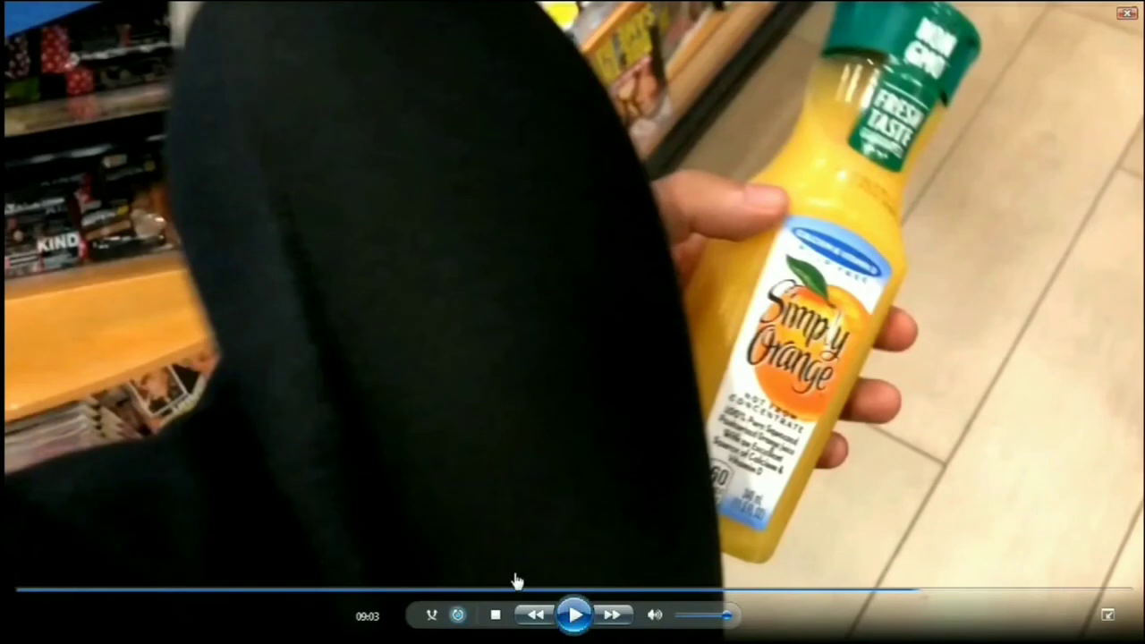
# Resume playback of the full-screen video in the media player from 09:03
pyautogui.click(573, 614)
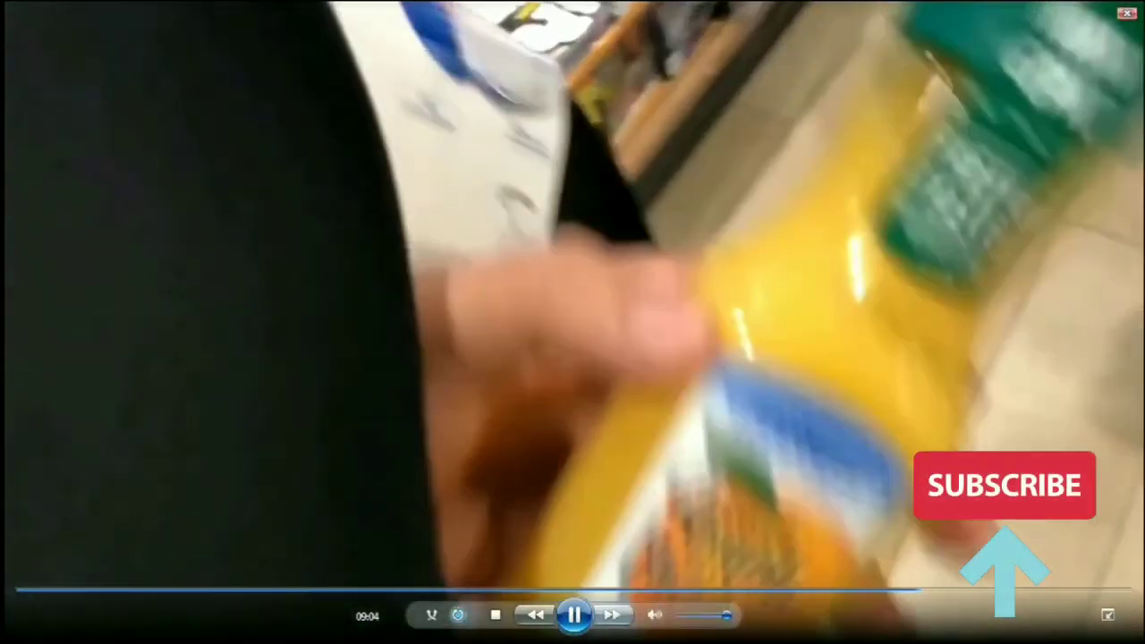